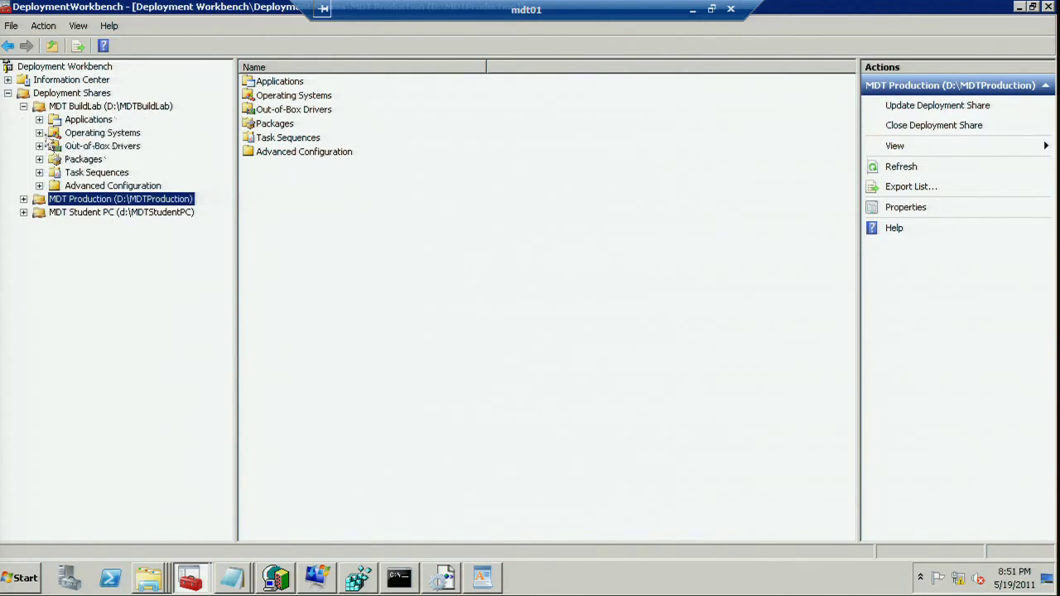
Review the operating systems, out-of-box drivers, packages and applications in the MDT BuildLab share, including the Windows Server 2008 R2 folders
left_click(39, 133)
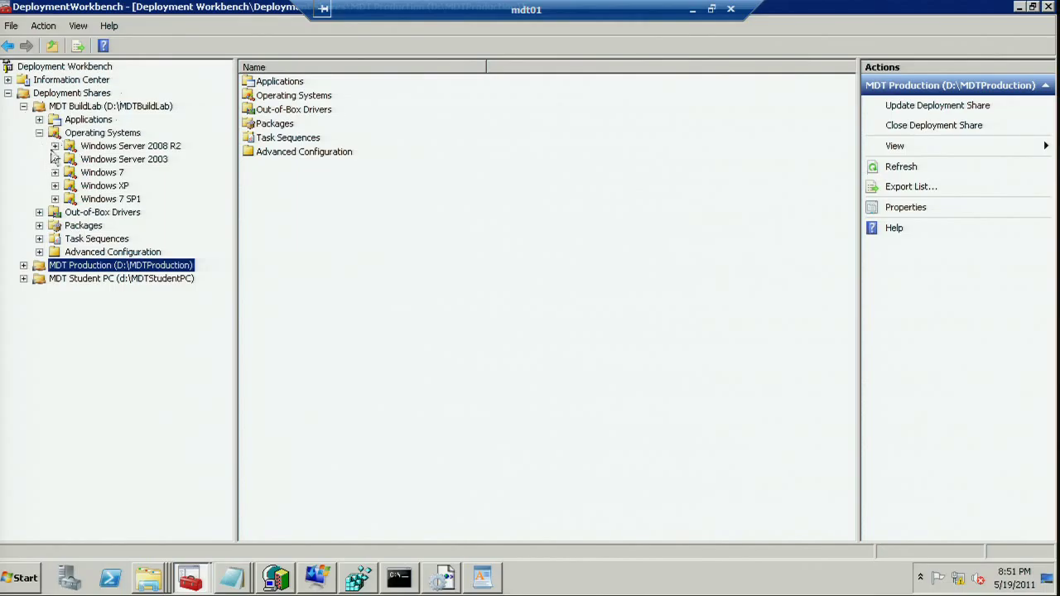
left_click(55, 148)
left_click(88, 147)
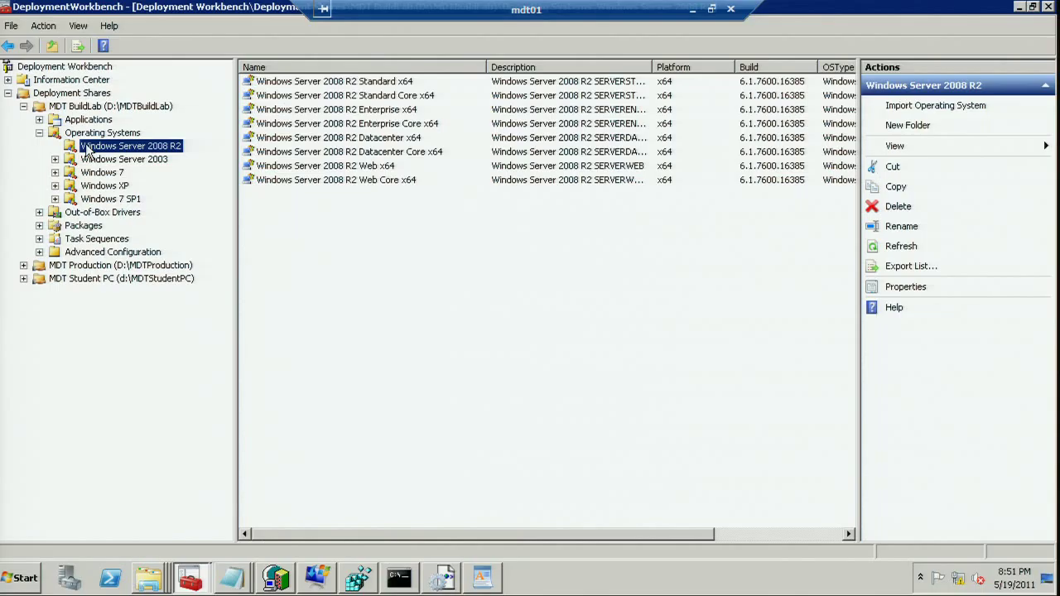
left_click(40, 213)
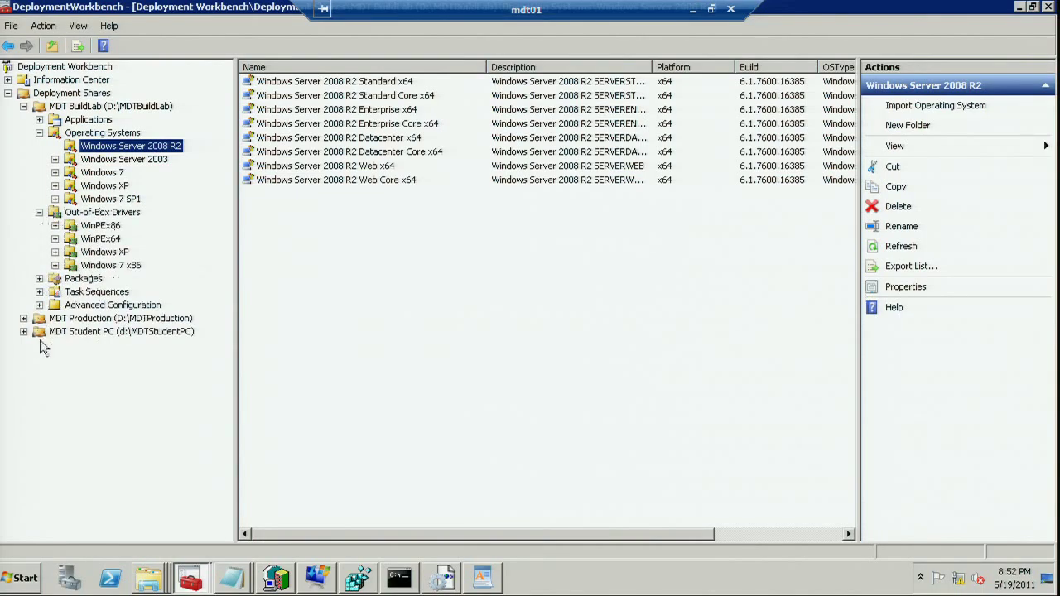
left_click(39, 279)
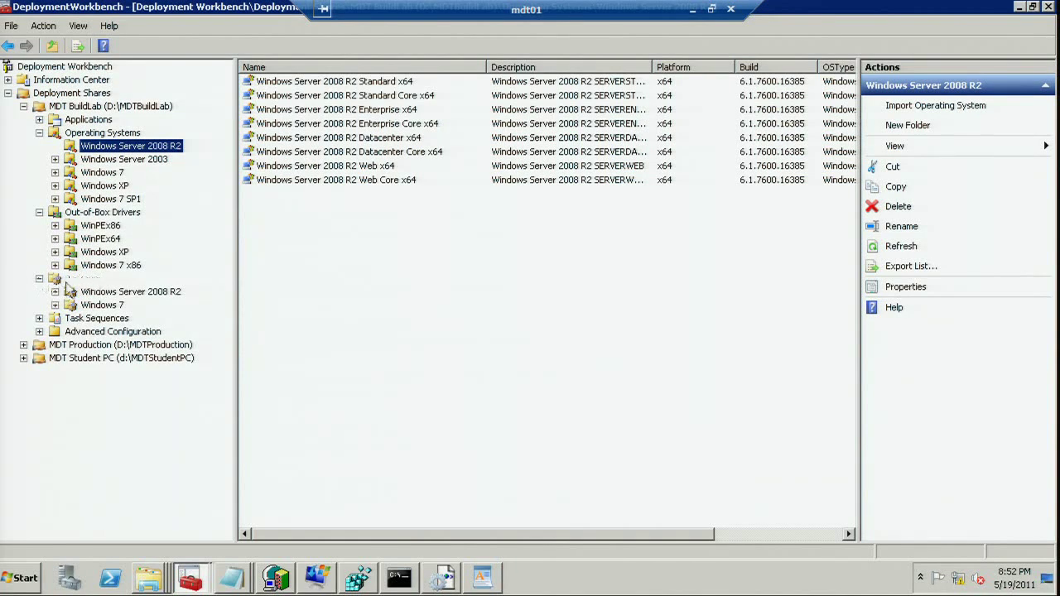
left_click(85, 293)
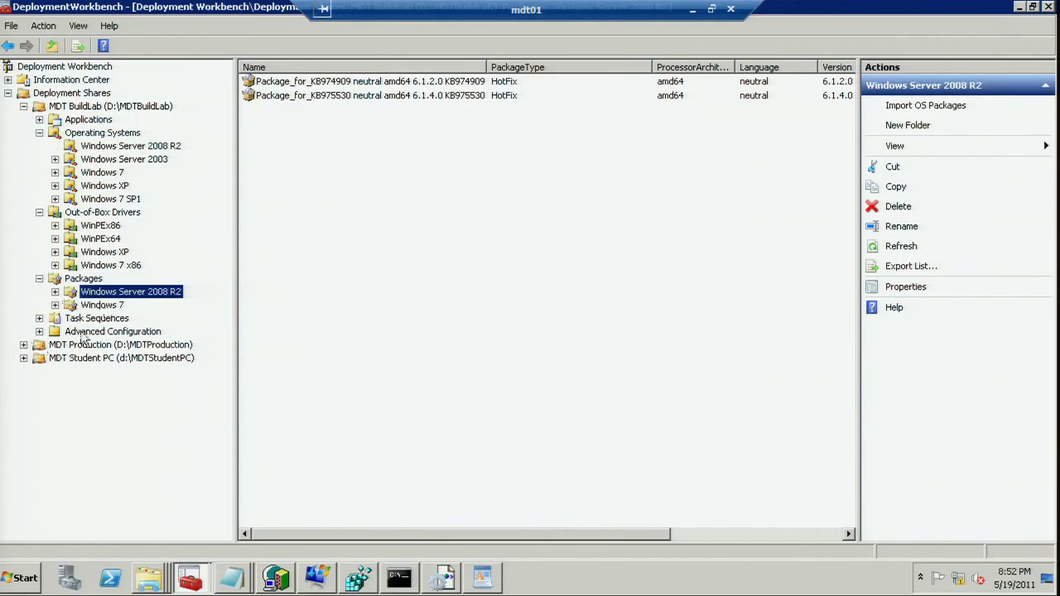
left_click(39, 120)
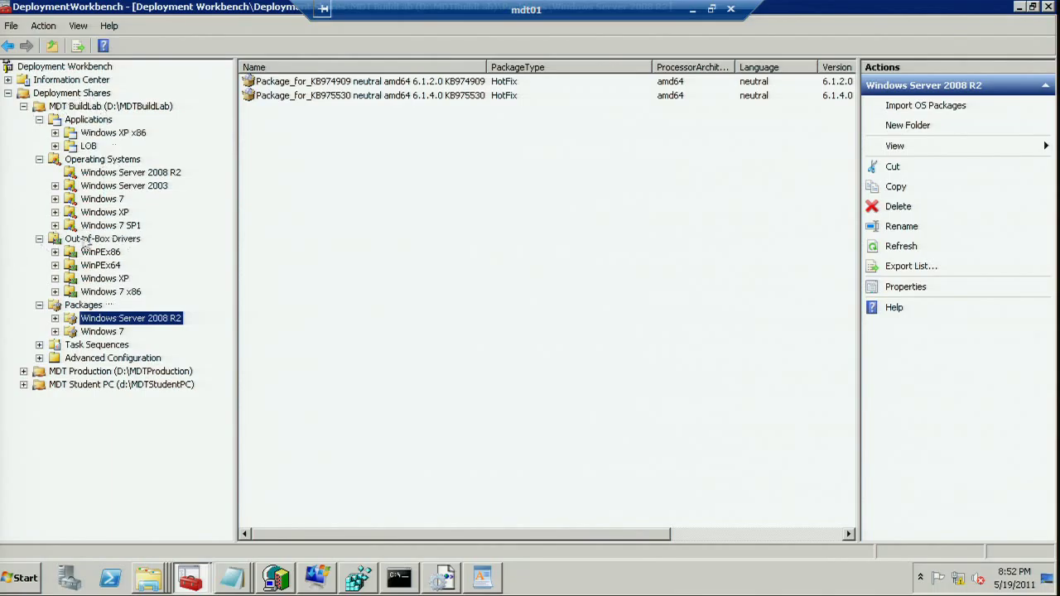
Open the MDT BuildLab share's properties and examine the DoCapture=YES entry in its rules
left_click(23, 106)
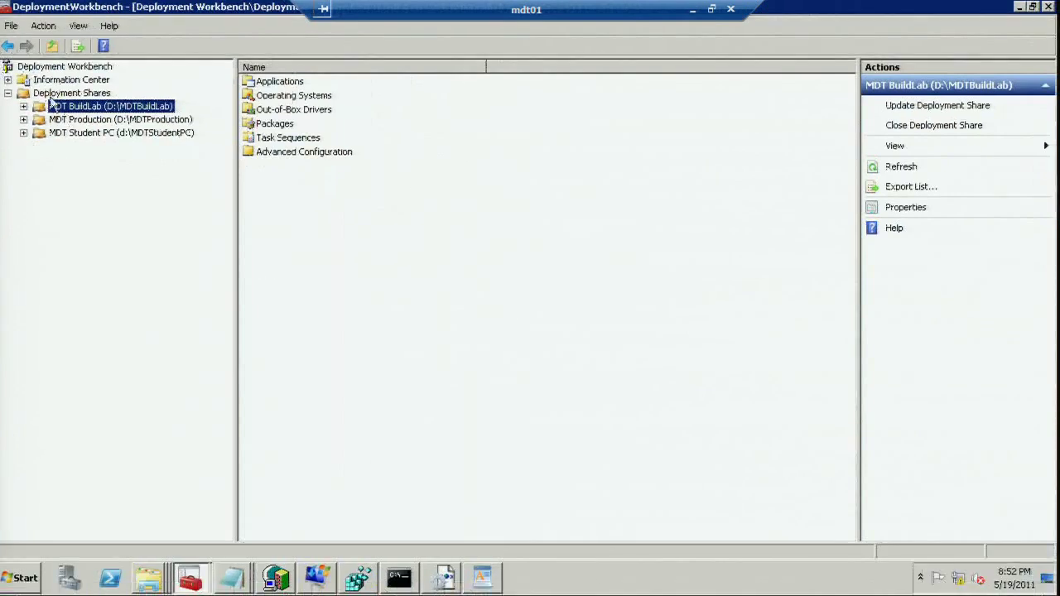
right_click(65, 112)
left_click(91, 208)
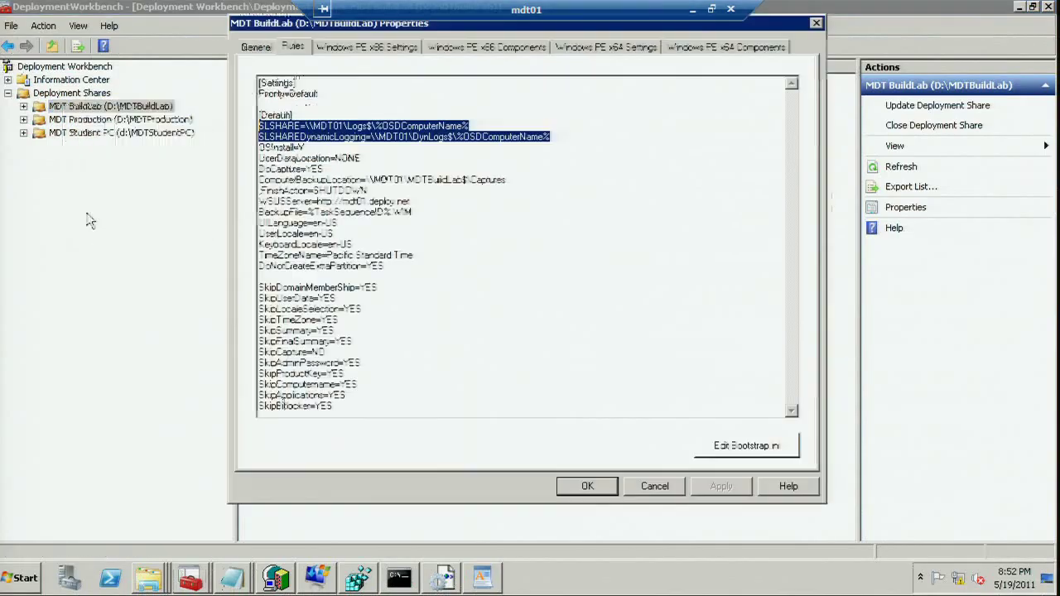
left_click(389, 221)
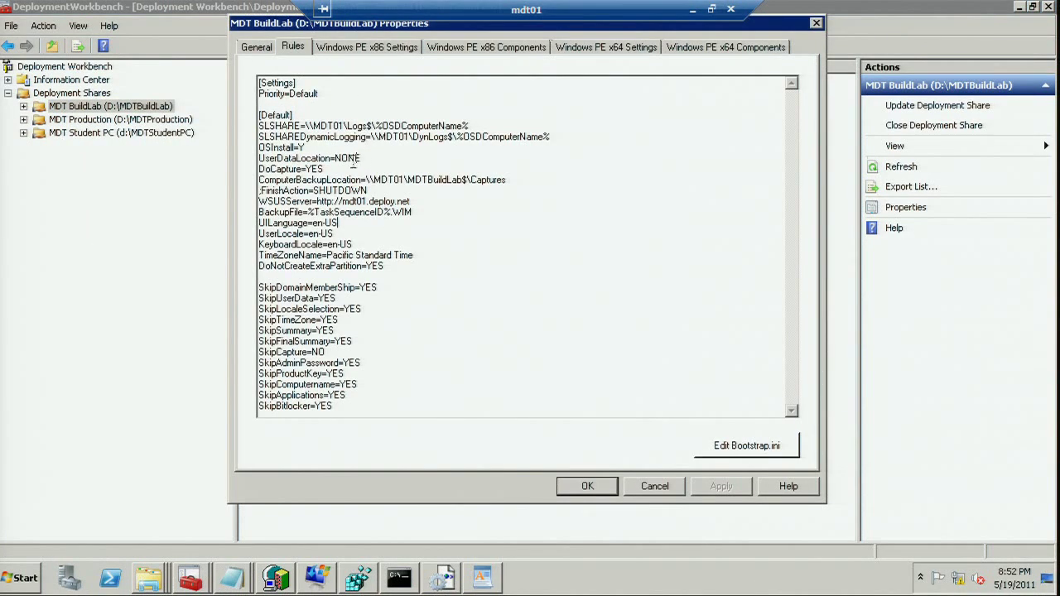
key("shift+Home")
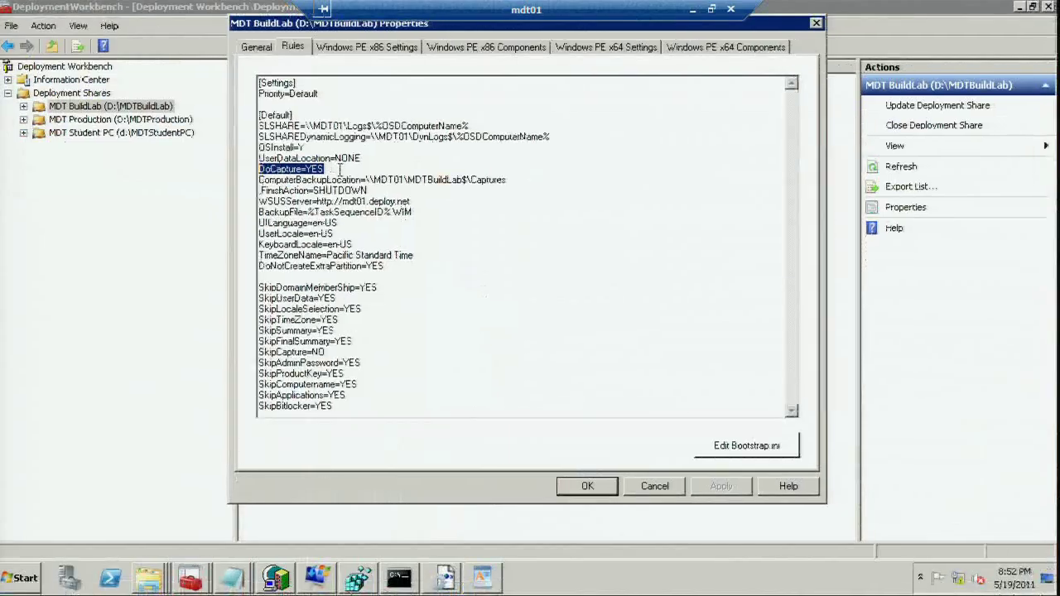
Switch to Hyper-V Manager and apply Server1's snapshot "Clean with MDT Build Lab x64 ISO"
left_click(691, 10)
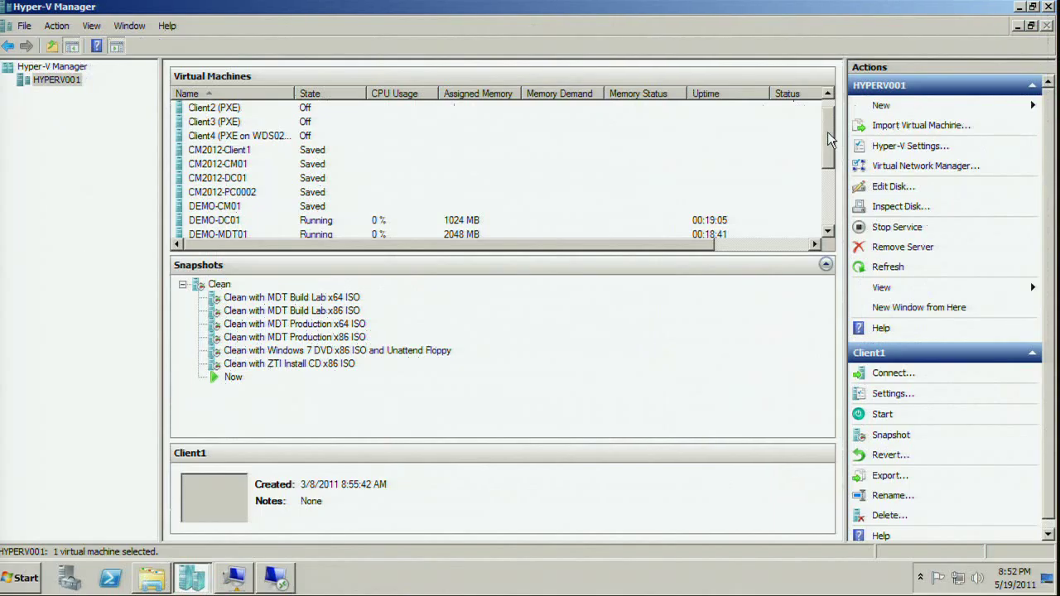
left_click_drag(828, 135, 837, 212)
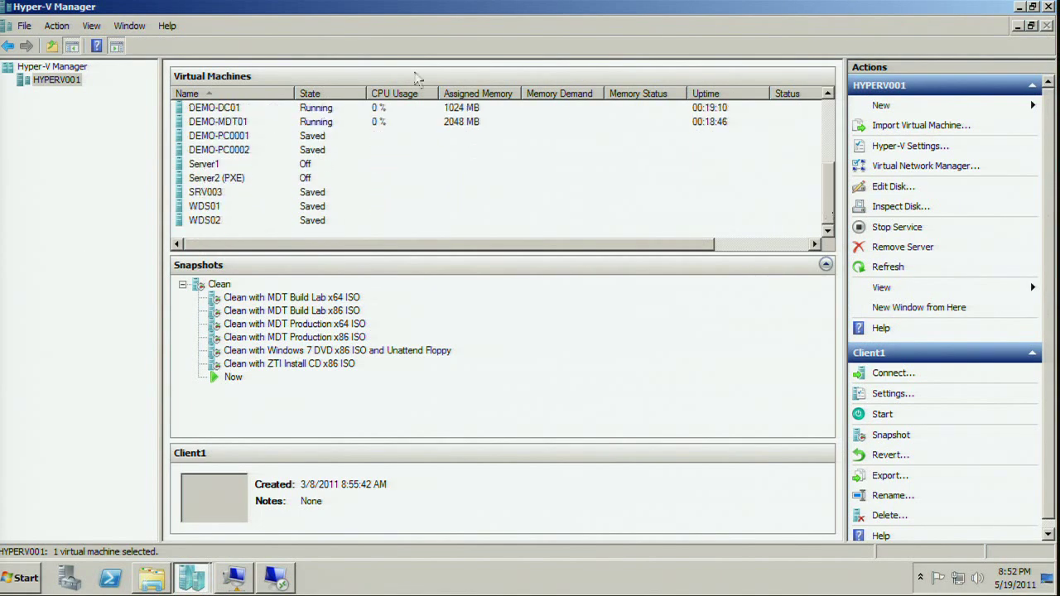
double_click(207, 164)
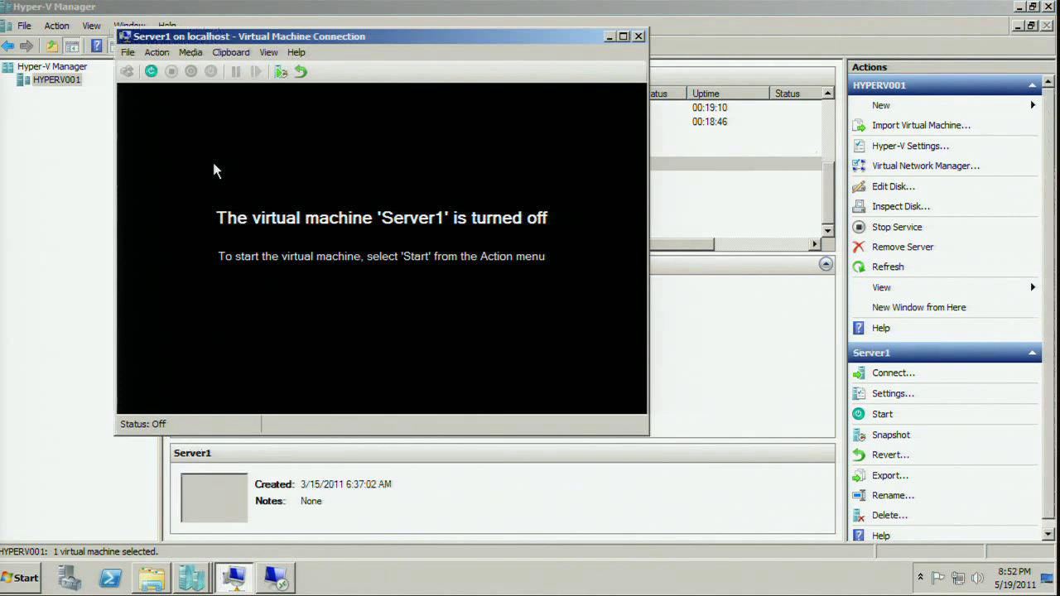
left_click(684, 345)
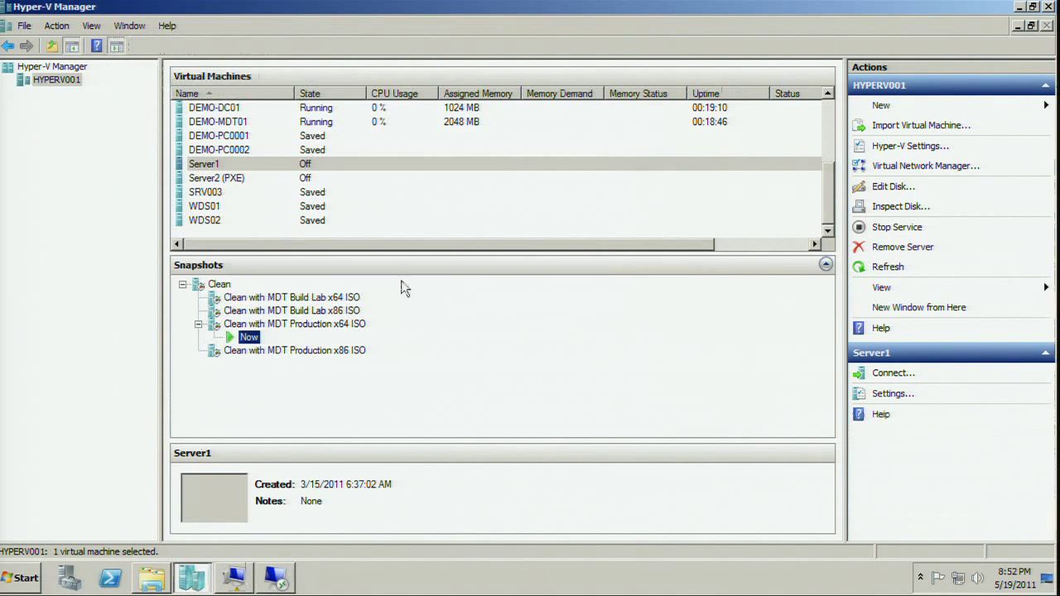
right_click(285, 300)
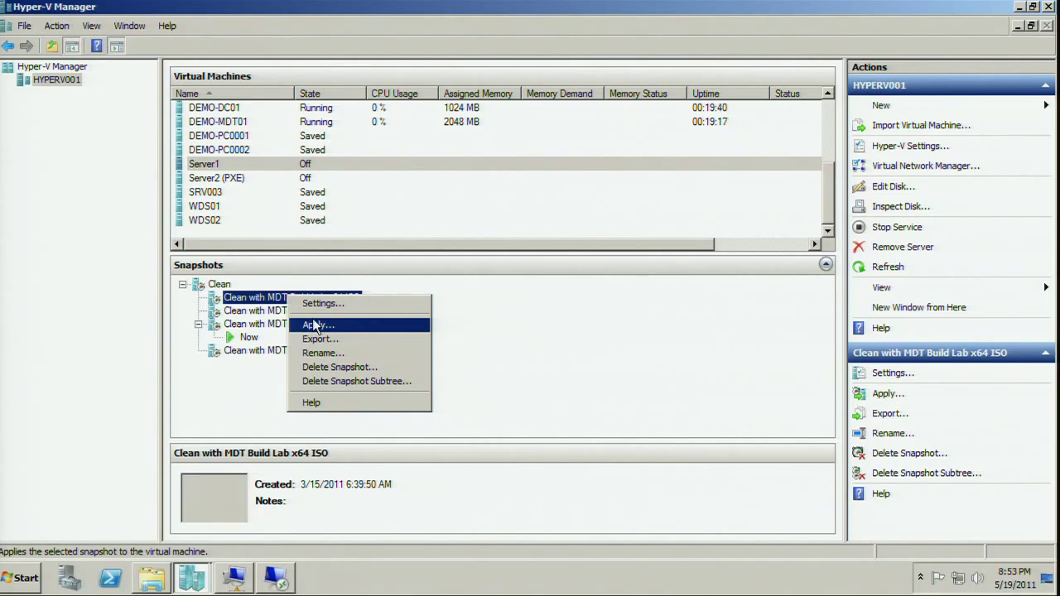
key("Escape")
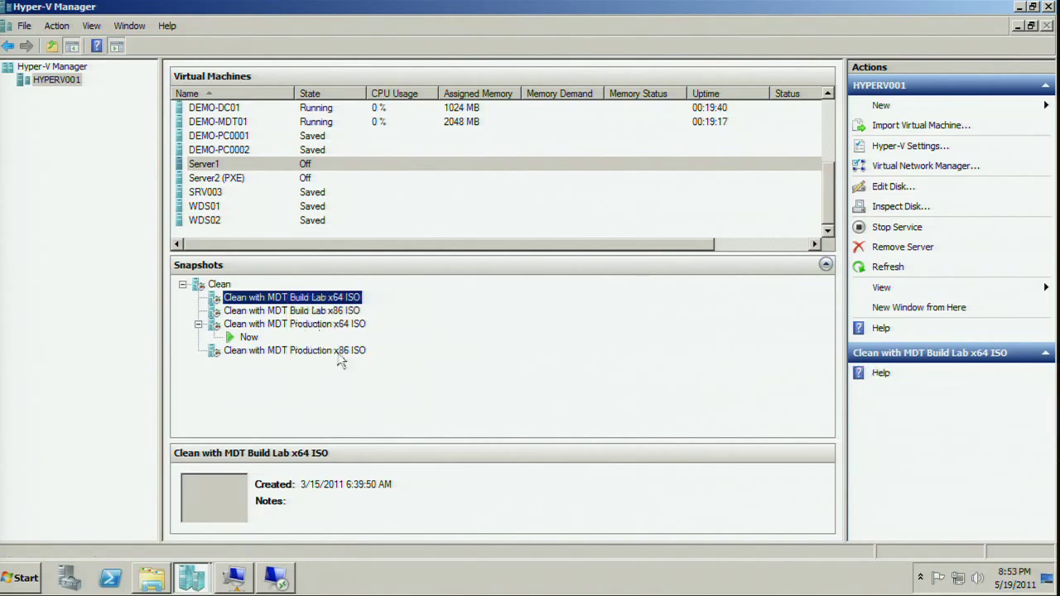
Connect to the Server1 virtual machine, start it and show it in full screen
double_click(230, 164)
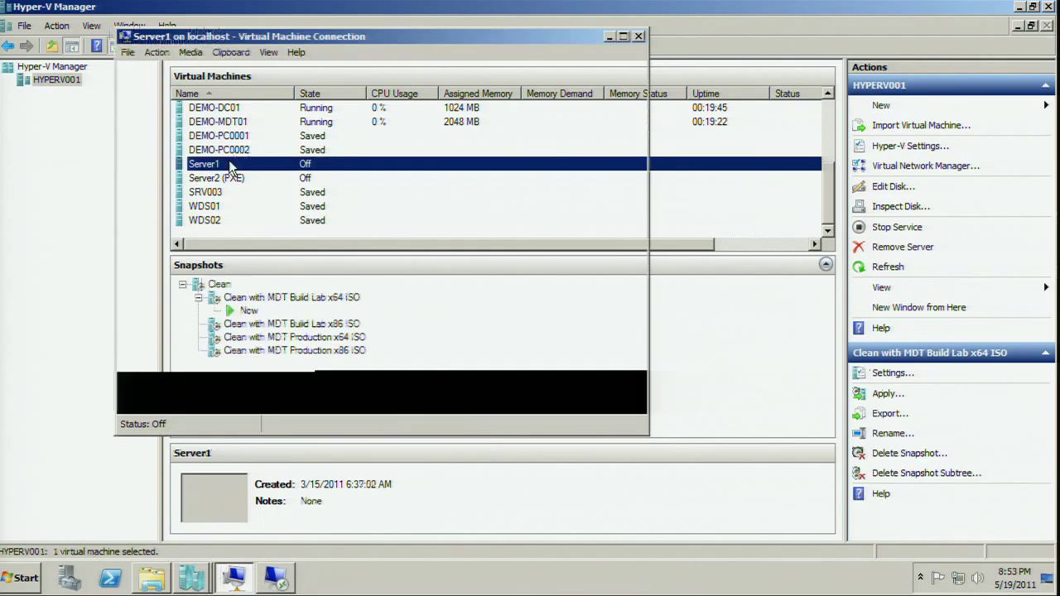
left_click(152, 72)
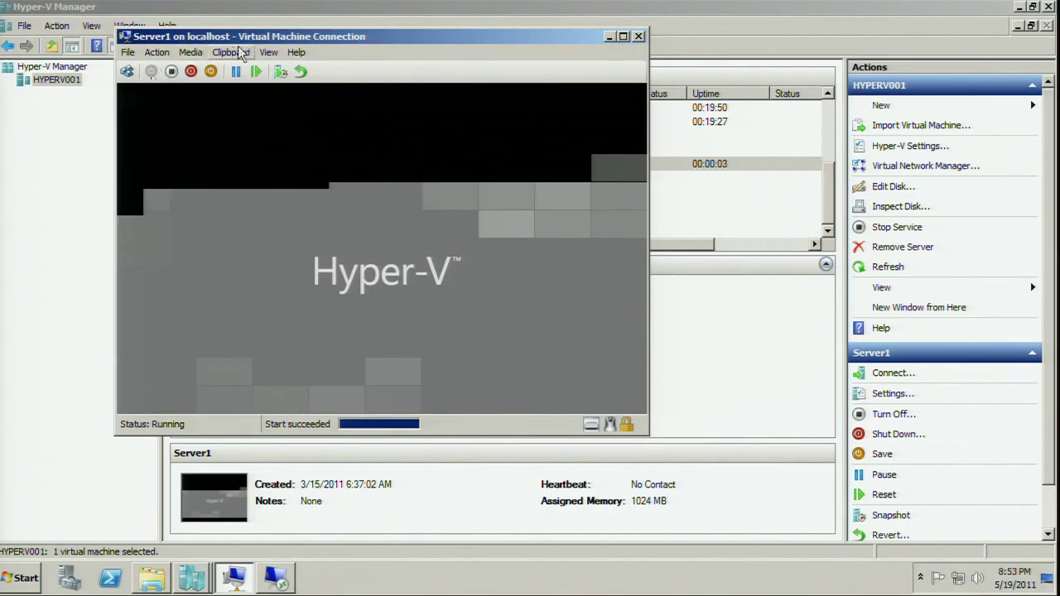
left_click(265, 52)
left_click(305, 70)
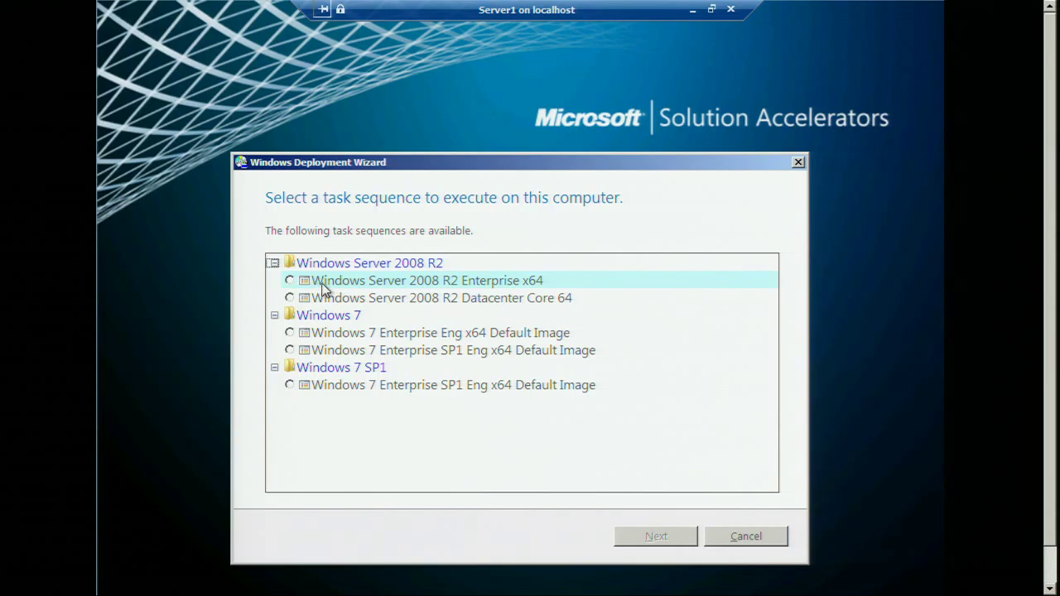
Choose the Windows Server 2008 R2 Enterprise x64 task sequence in the deployment wizard and continue to the image capture page
left_click(289, 280)
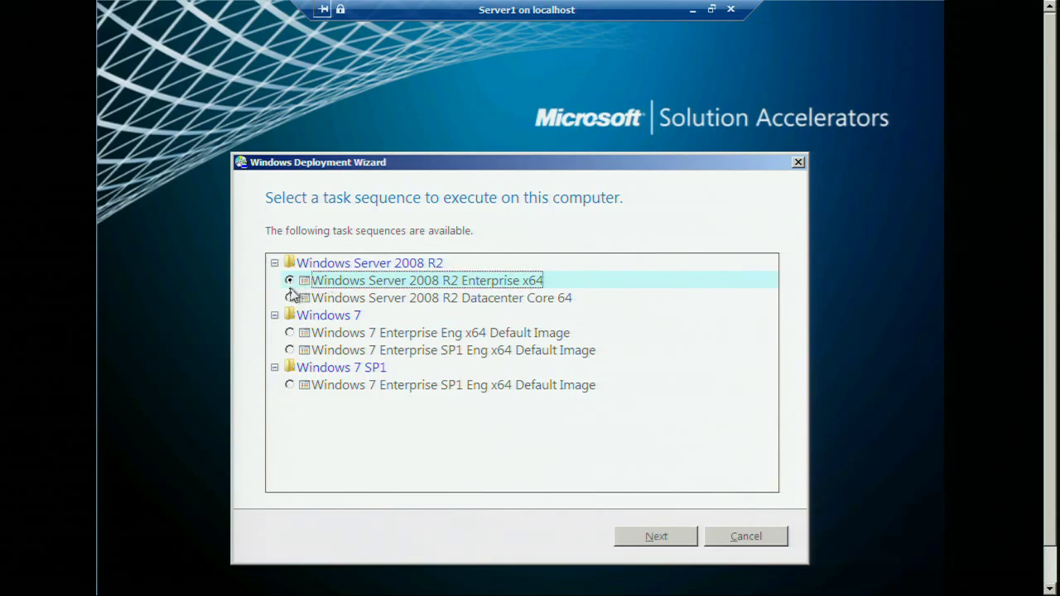
left_click(289, 298)
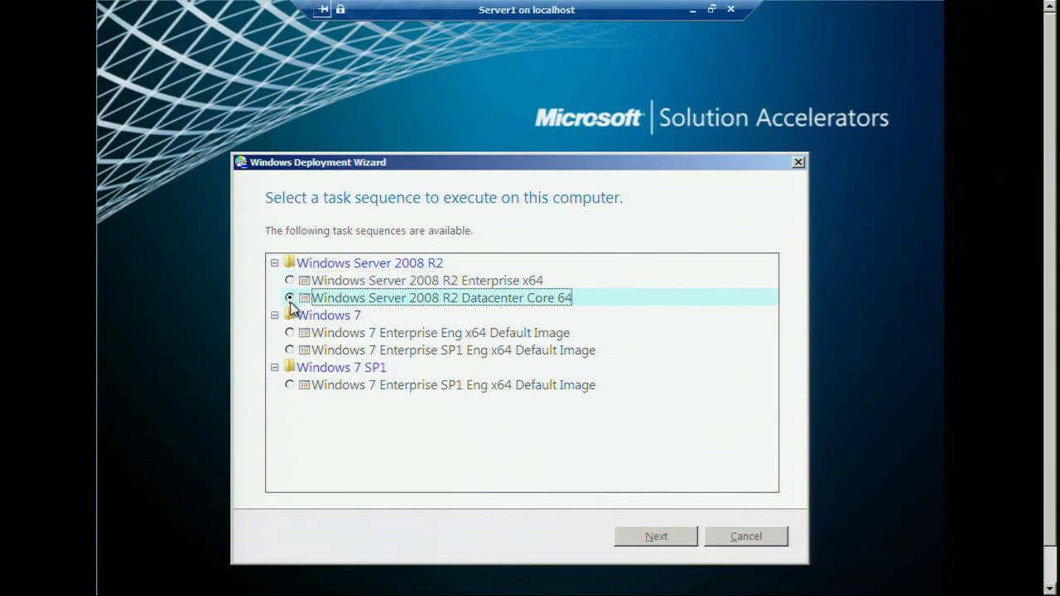
left_click(291, 283)
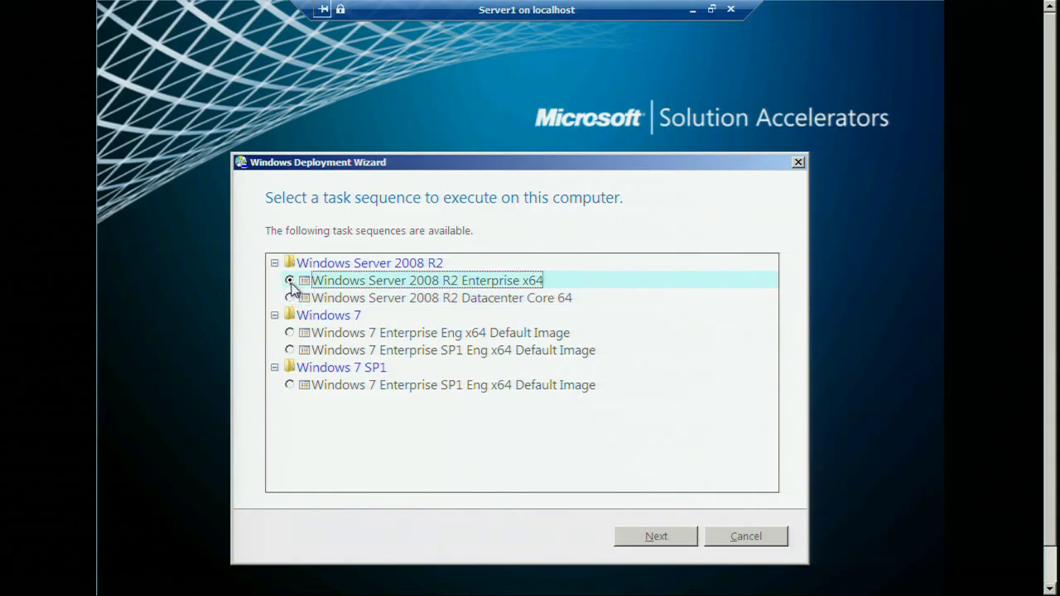
left_click(660, 536)
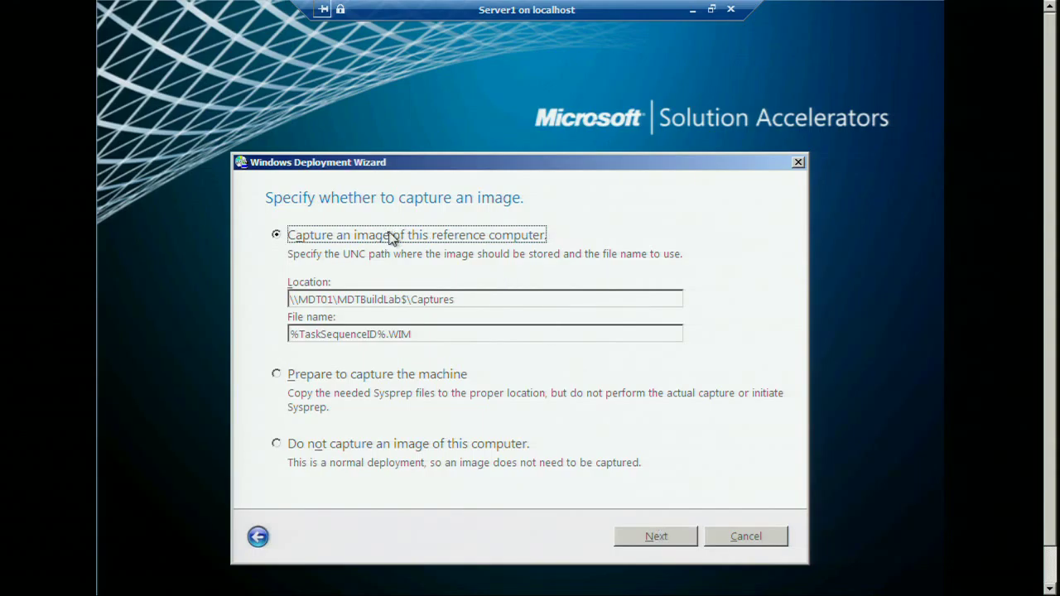
Leave the Server1 full-screen view and run c:\Setup\Sysinternals\ZoomIt\ZoomIt.exe on the host
left_click(692, 9)
key("super+r")
type("\\")
key("Down")
key("Down")
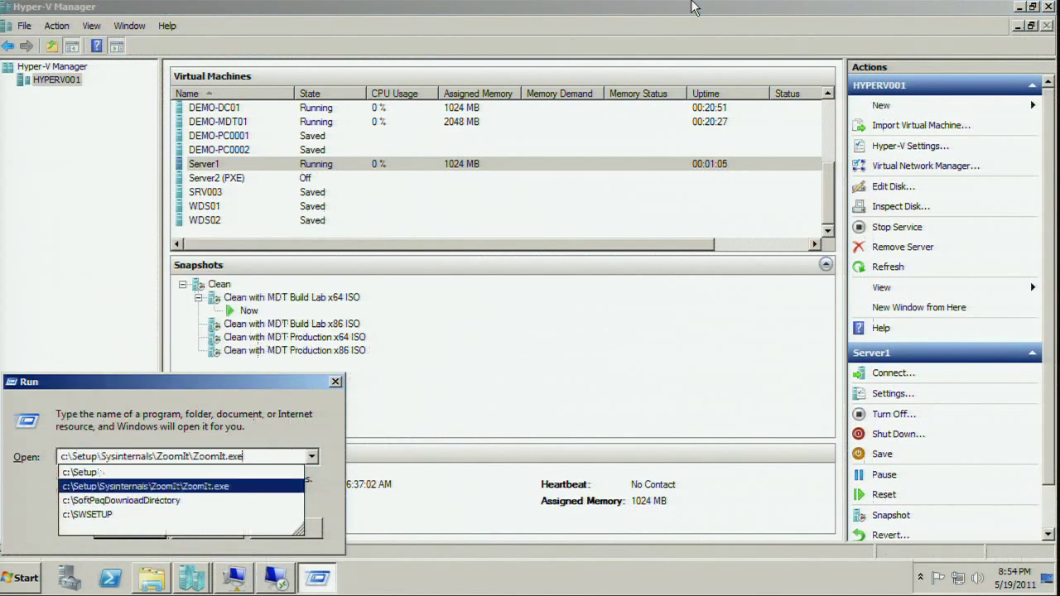
key("Return")
Return to Server1's deployment wizard and start the deployment with image capture to \\MDT01\MDTBuildLab$\Captures as %TaskSequenceID%.WIM
key("alt+Tab")
key("alt+Tab")
key("alt+Tab")
key("alt+Tab")
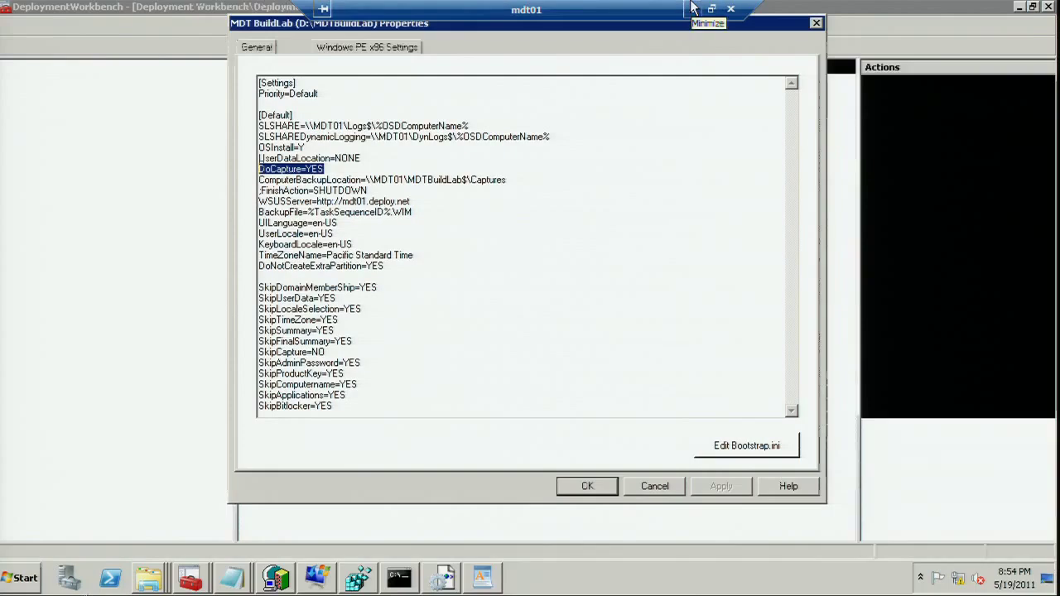
left_click(693, 8)
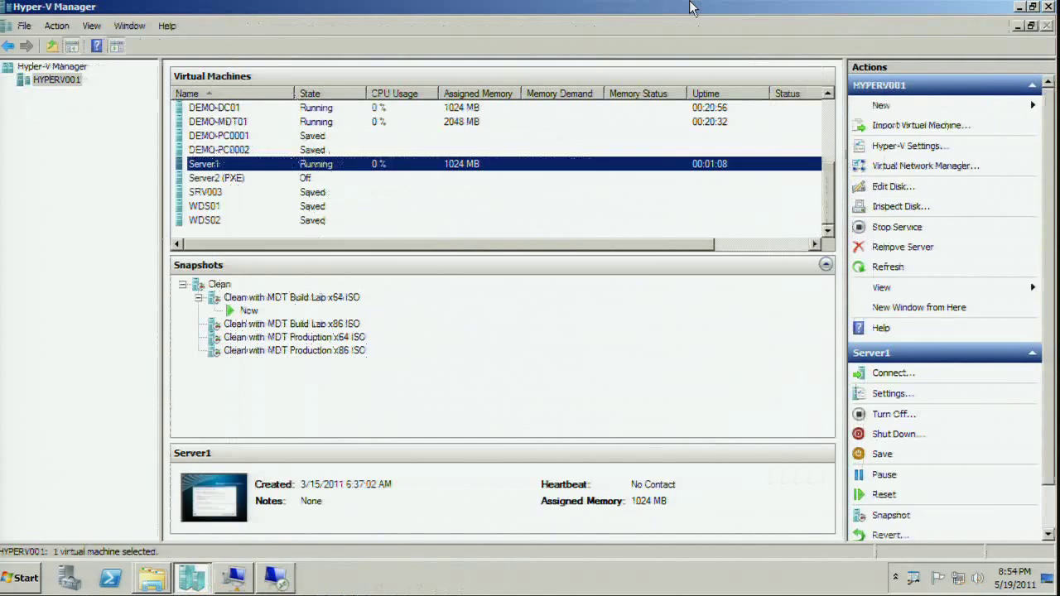
key("alt+Tab")
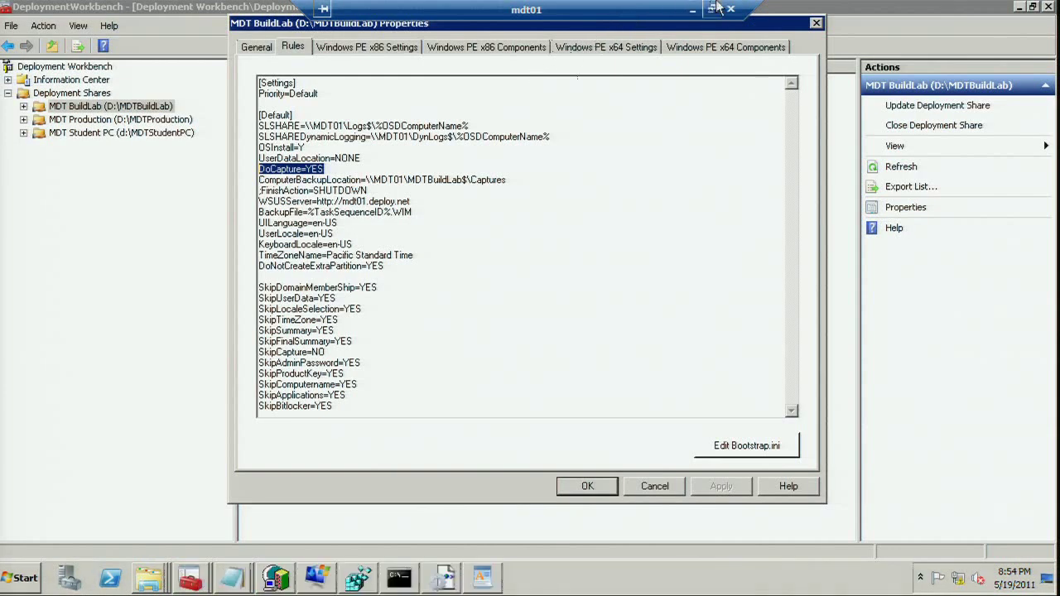
left_click(690, 10)
key("alt+Tab")
key("alt+Tab")
key("alt+Tab")
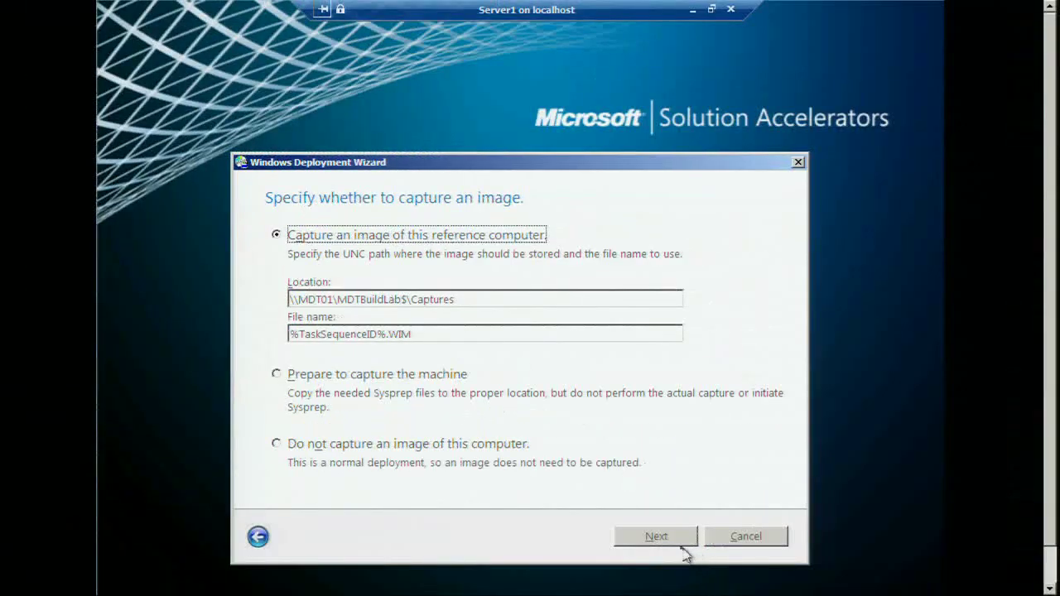
left_click(682, 545)
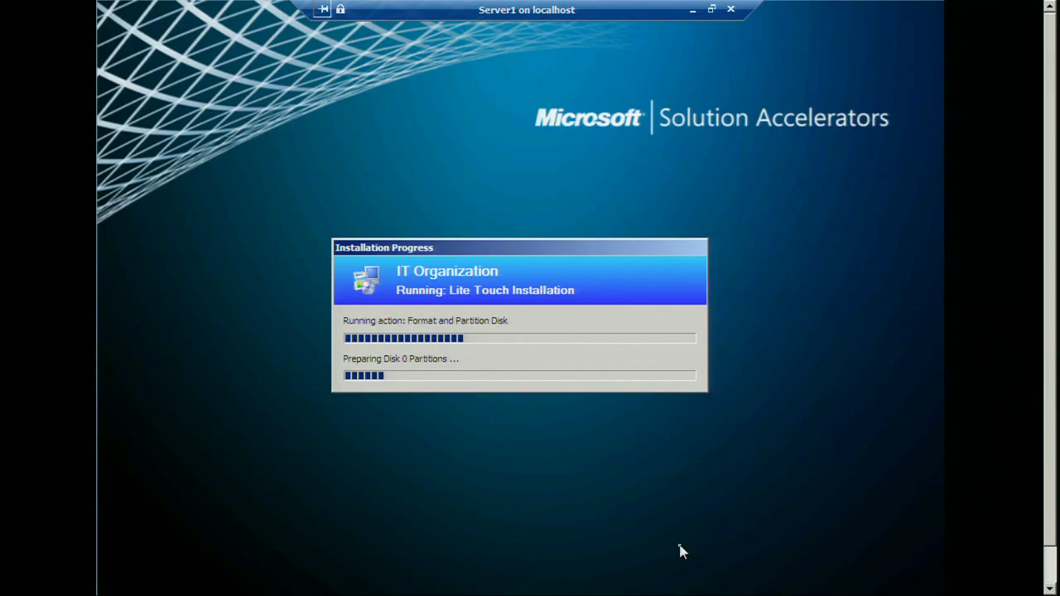
Switch back to Deployment Workbench on mdt01 and display the Windows Server 2008 R2 task sequences of the MDT BuildLab share
left_click(692, 10)
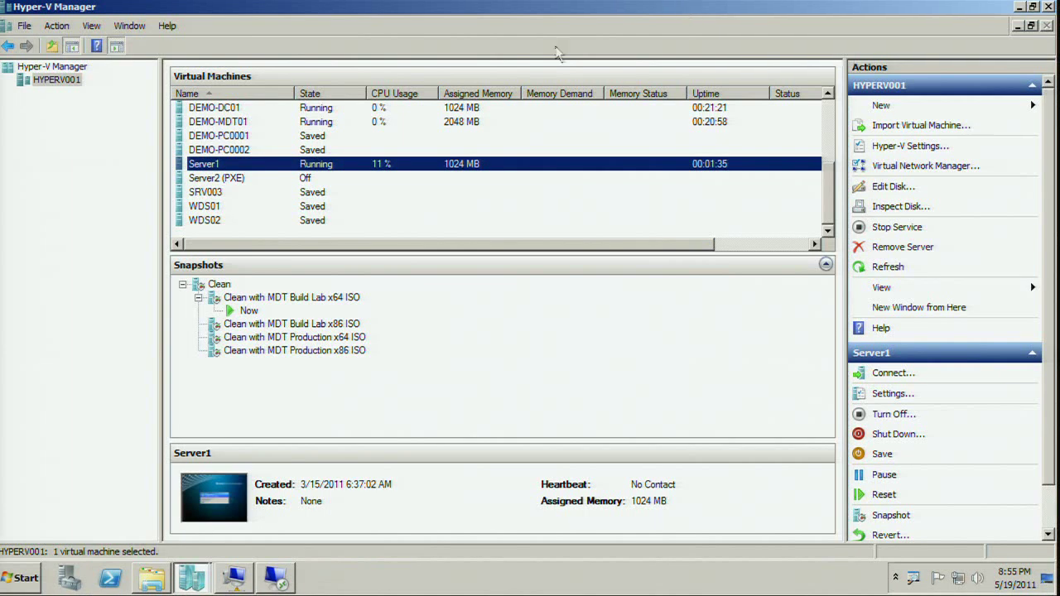
key("alt+Tab")
key("alt+Tab")
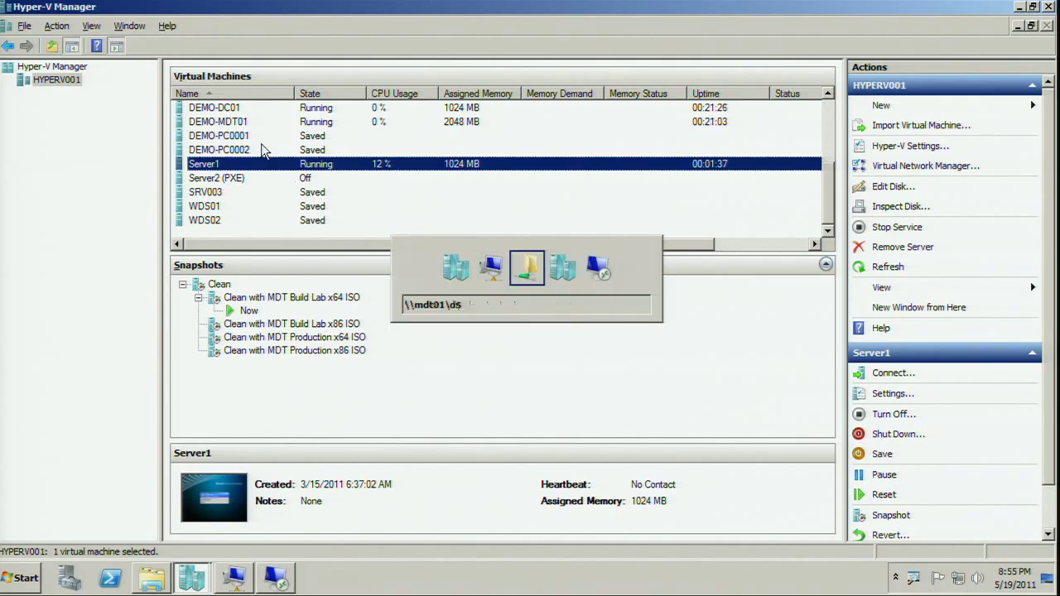
key("Escape")
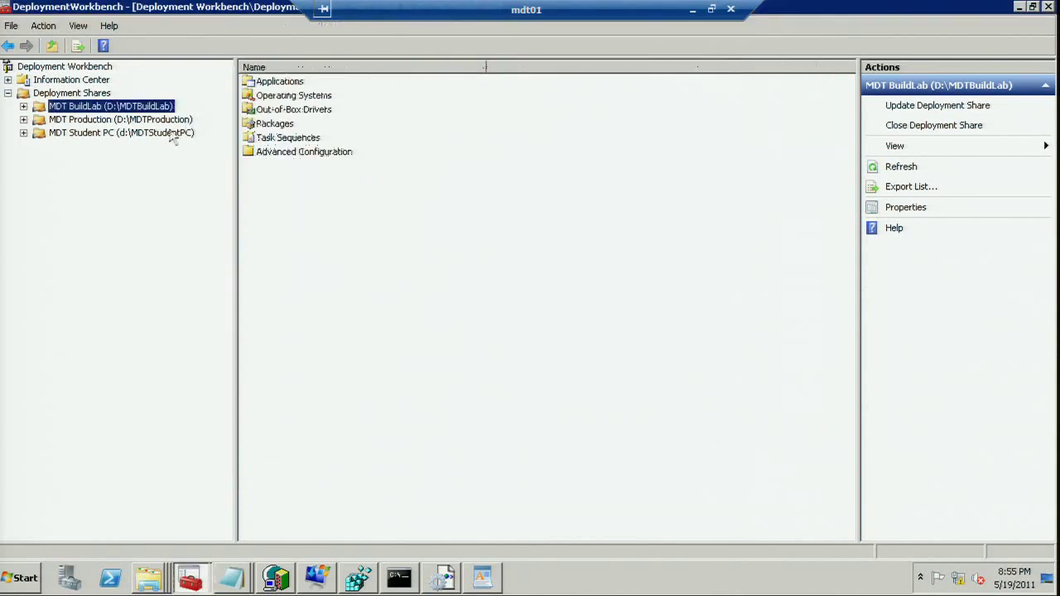
left_click(23, 106)
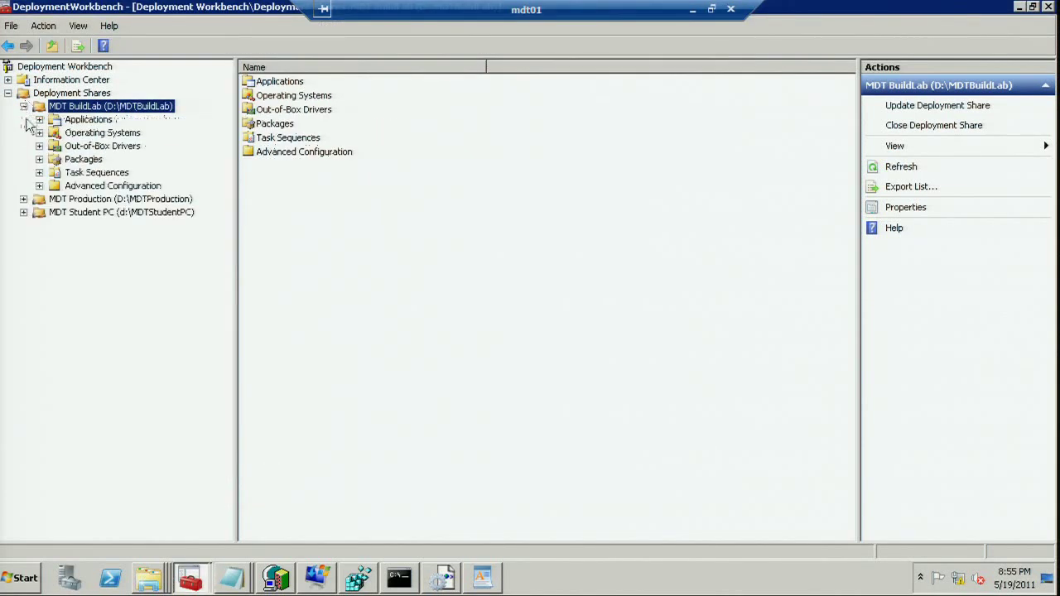
left_click(39, 172)
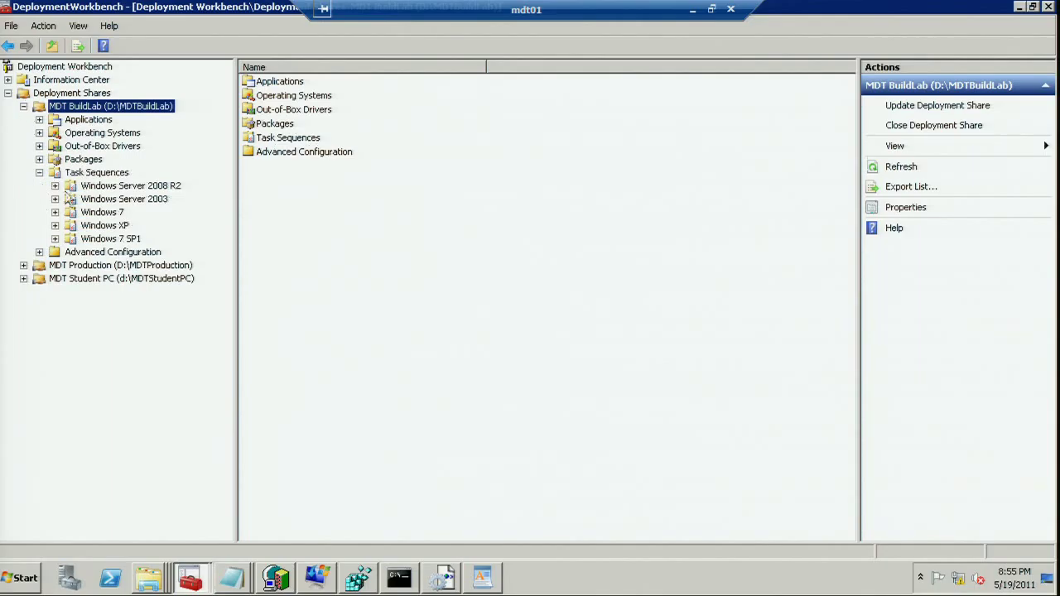
left_click(92, 189)
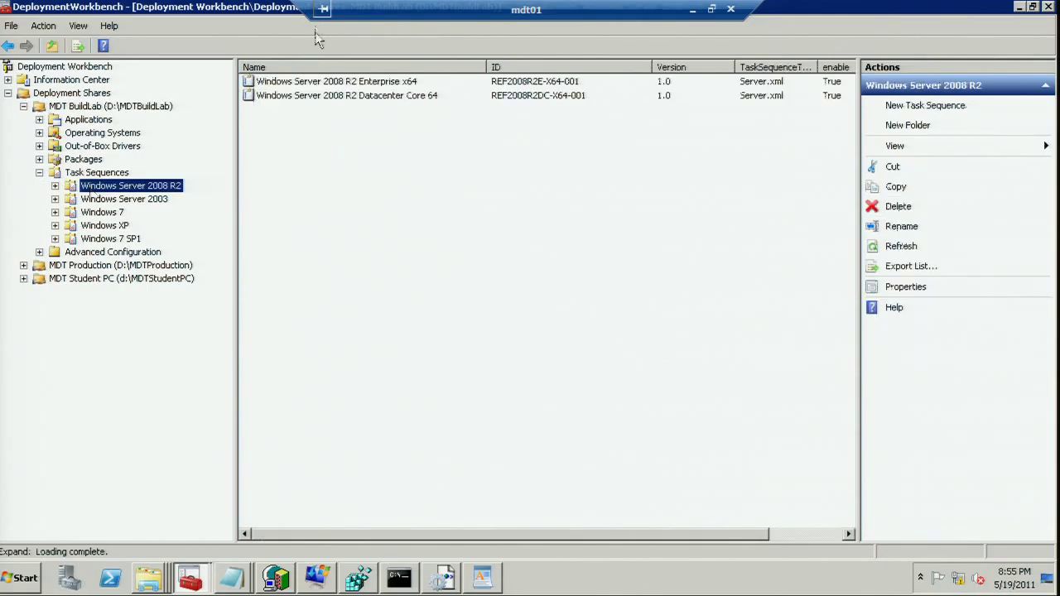
Inspect the Windows Update (Pre-Application Installation) step in the Windows Server 2008 R2 Enterprise x64 task sequence, and close its properties
double_click(314, 80)
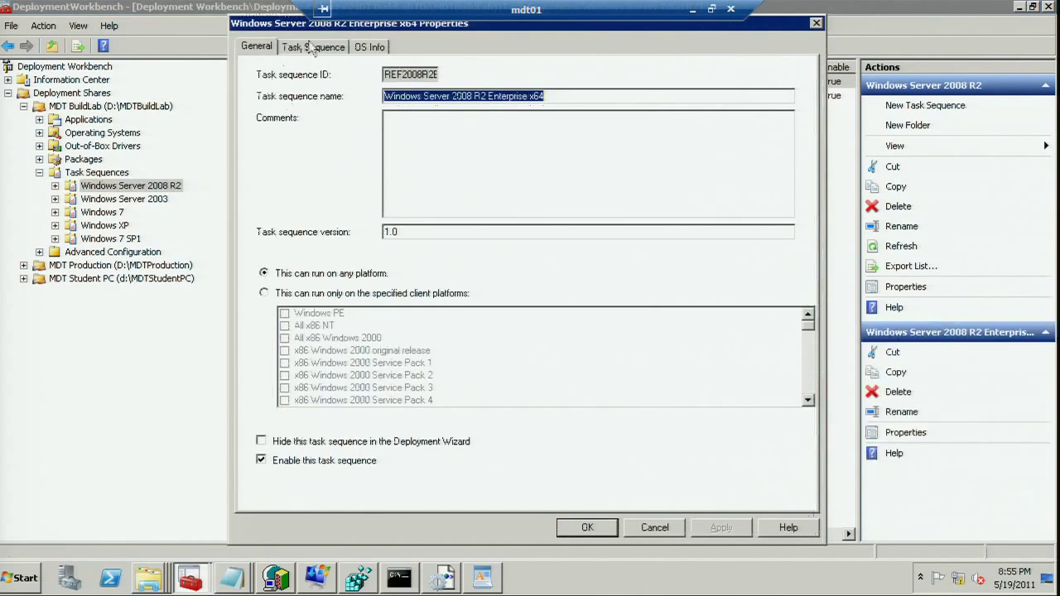
left_click(313, 47)
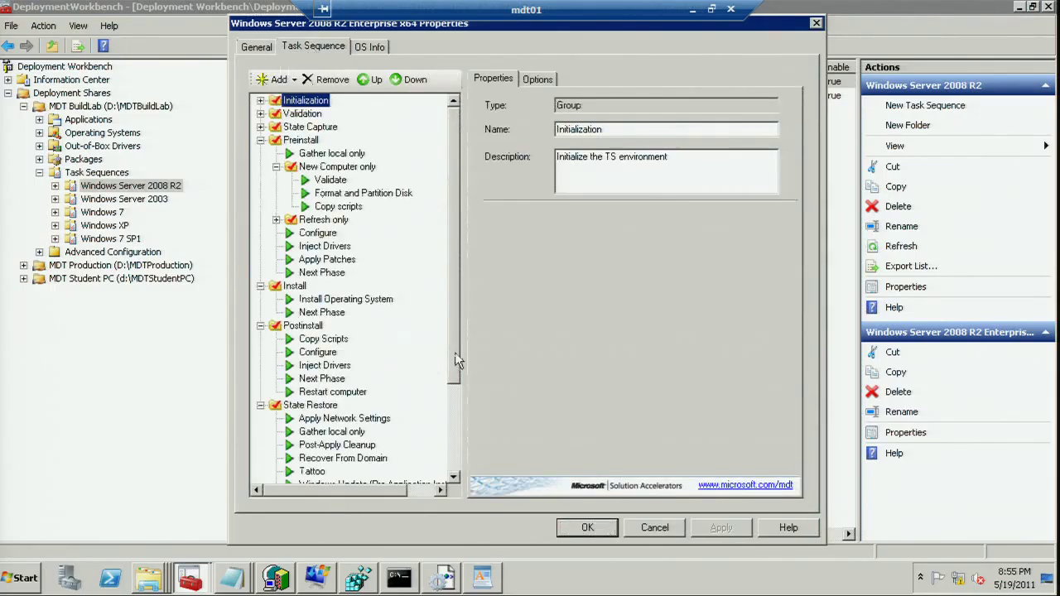
scroll(447, 356, "down", 3)
left_click(395, 369)
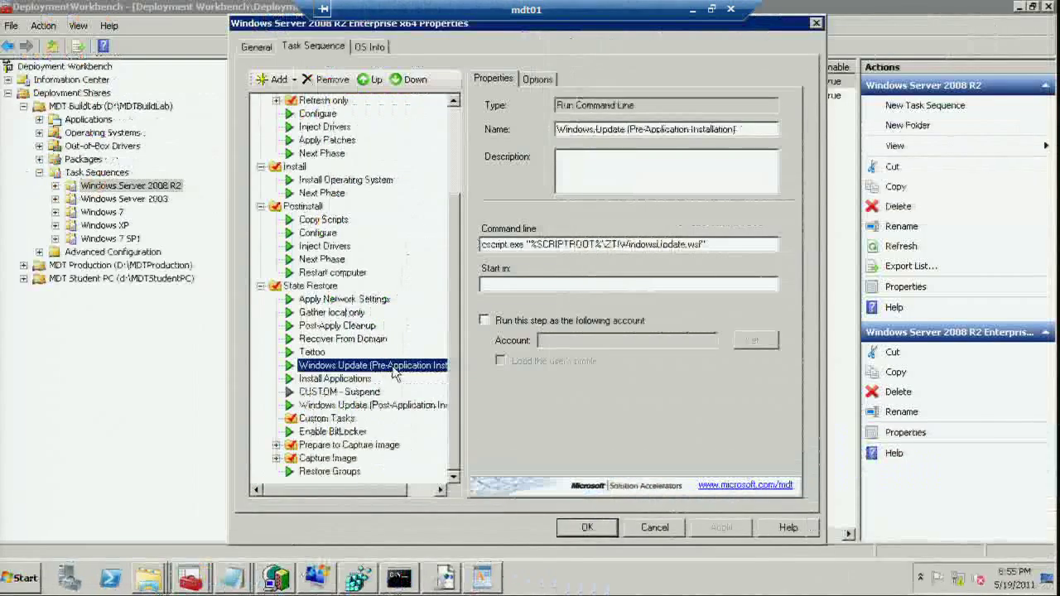
key("Escape")
Examine the MDT BuildLab deployment share's rules and highlight the WSUSServer line
right_click(116, 106)
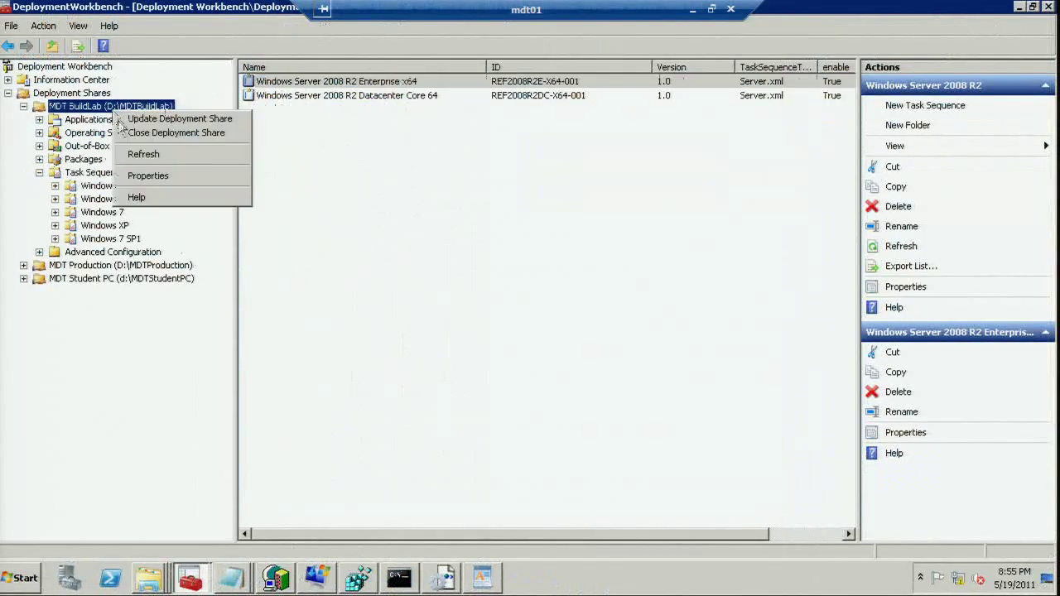
left_click(135, 174)
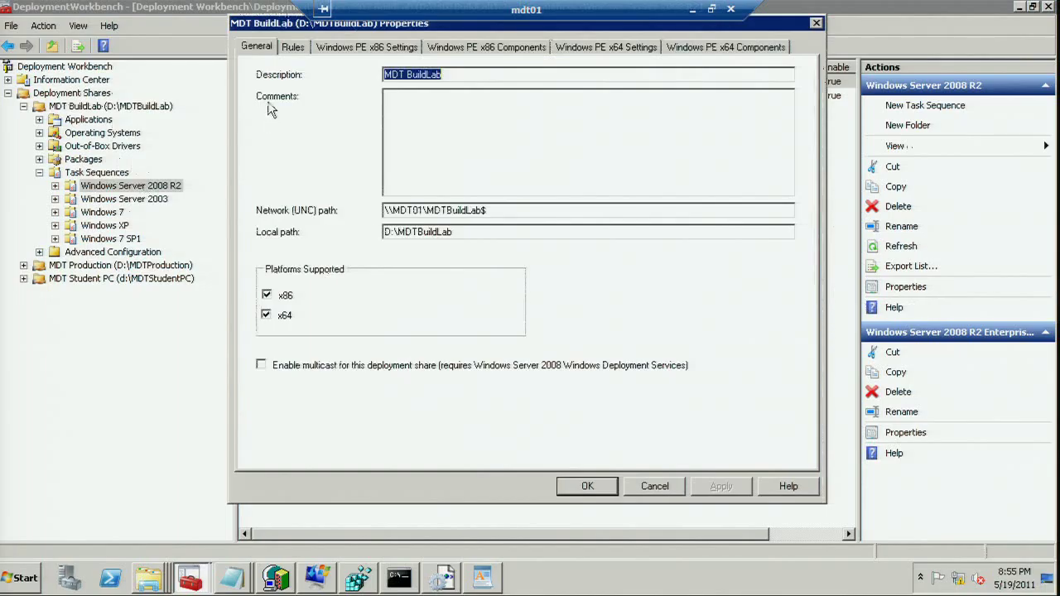
left_click(292, 47)
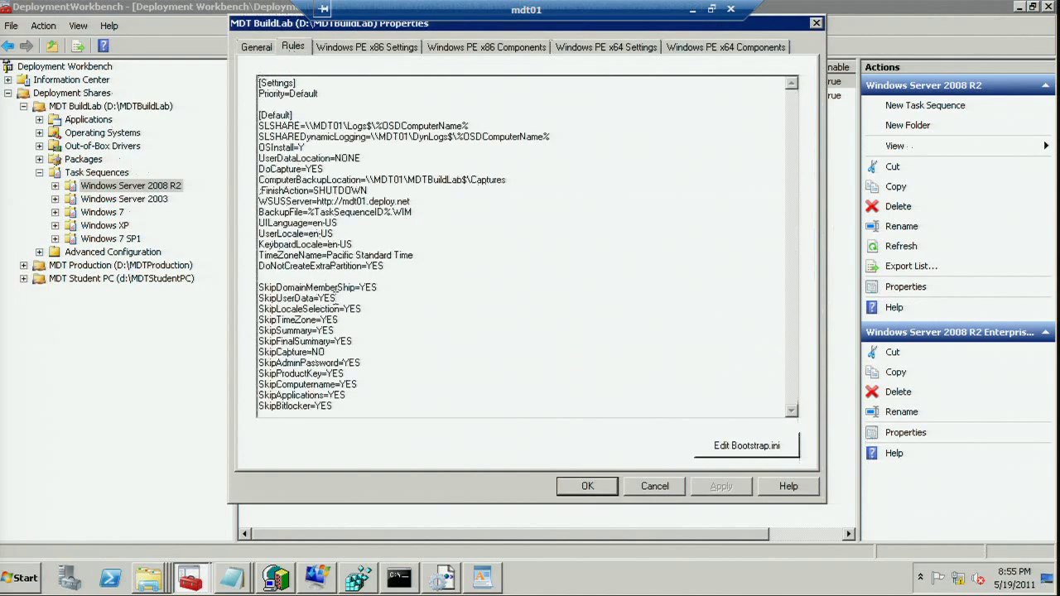
left_click(336, 299)
key("shift+Up")
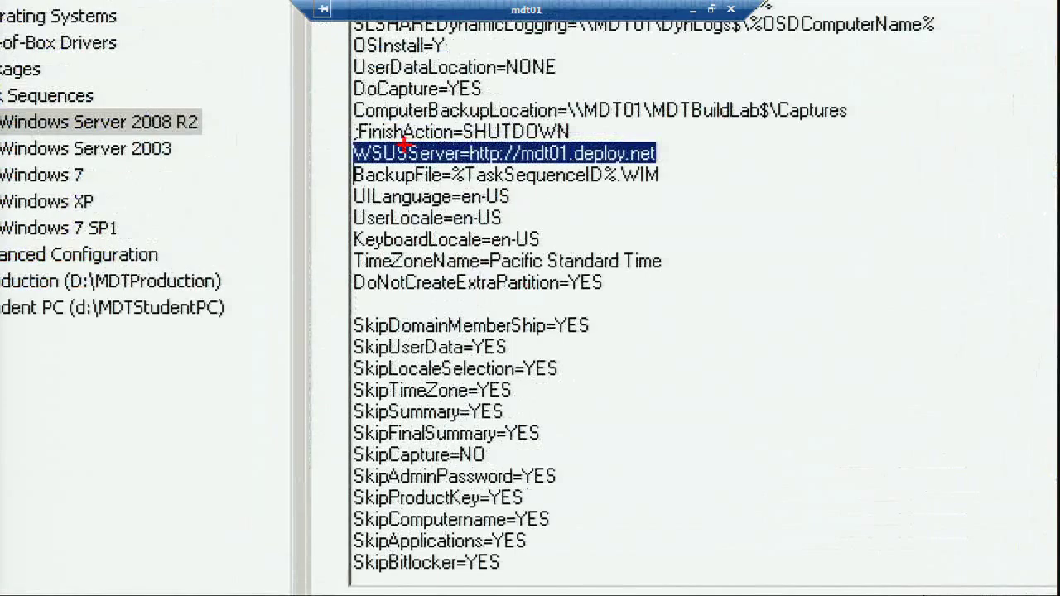
mouse_move(336, 126)
left_mouse_down()
mouse_move(638, 158)
mouse_move(710, 187)
left_mouse_up()
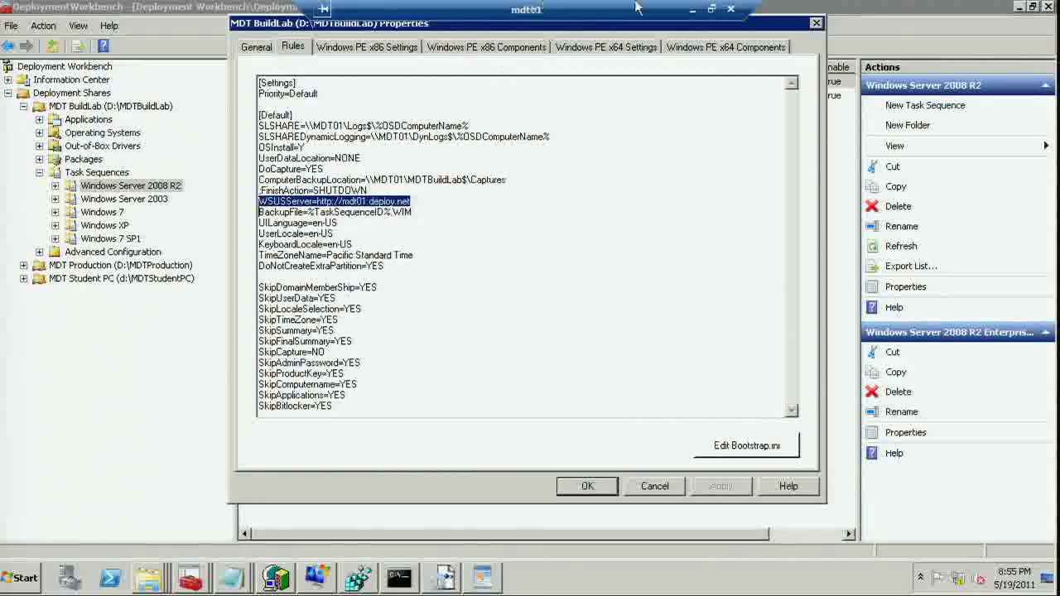
Switch to virtual machine Server1, leave its full-screen view and revert it to its previous snapshot
left_click(694, 10)
key("alt+Tab")
key("Tab")
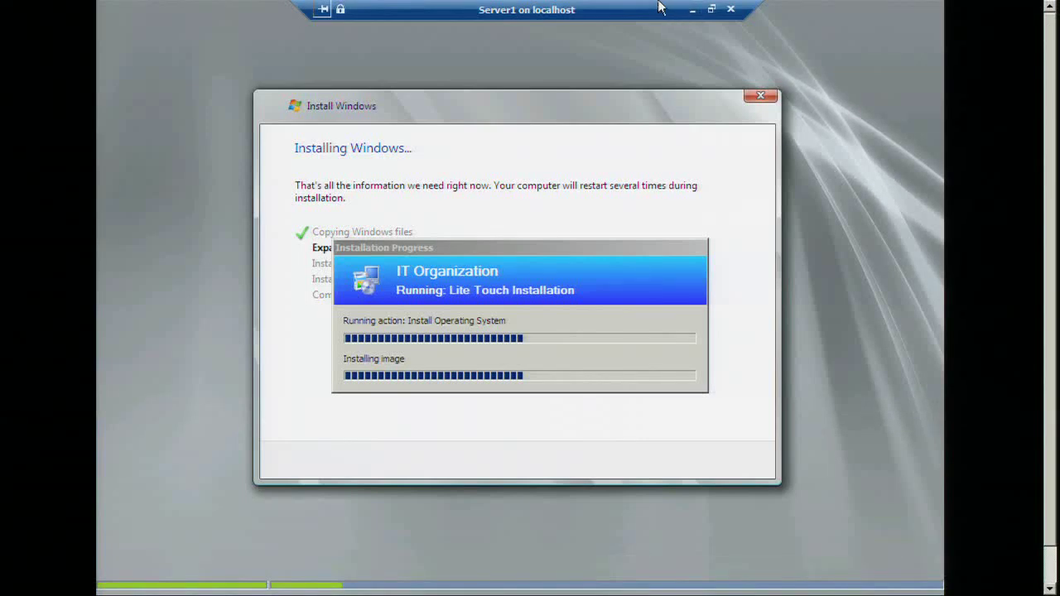
left_click(711, 9)
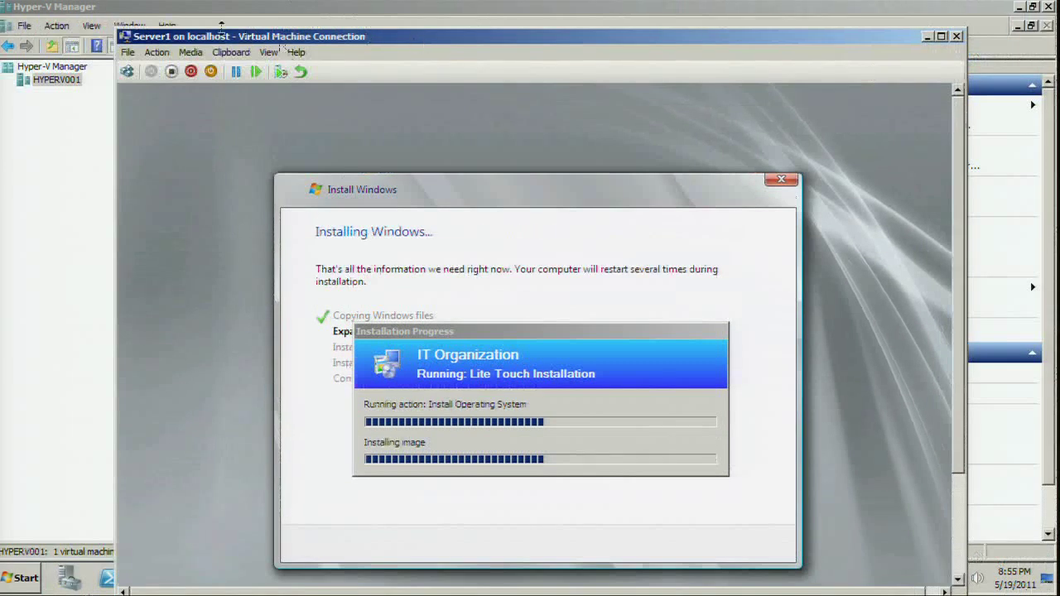
left_click(157, 52)
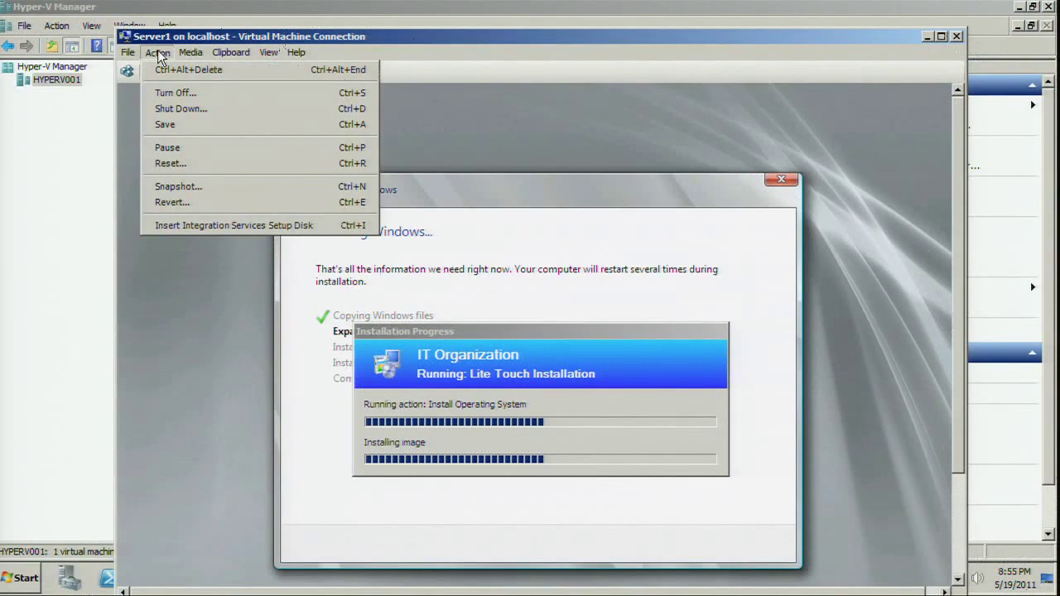
left_click(174, 202)
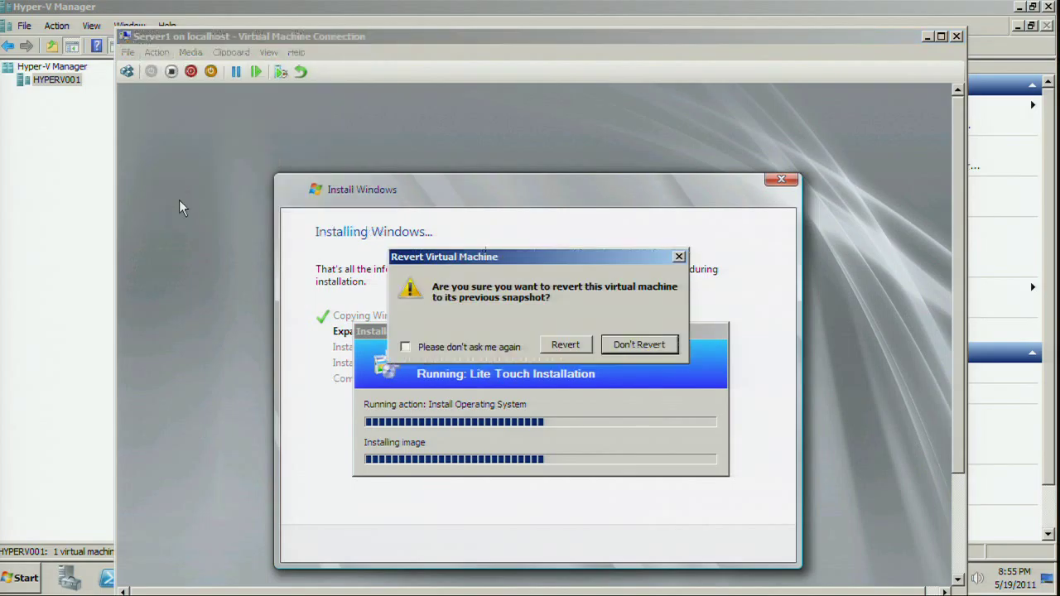
left_click(569, 345)
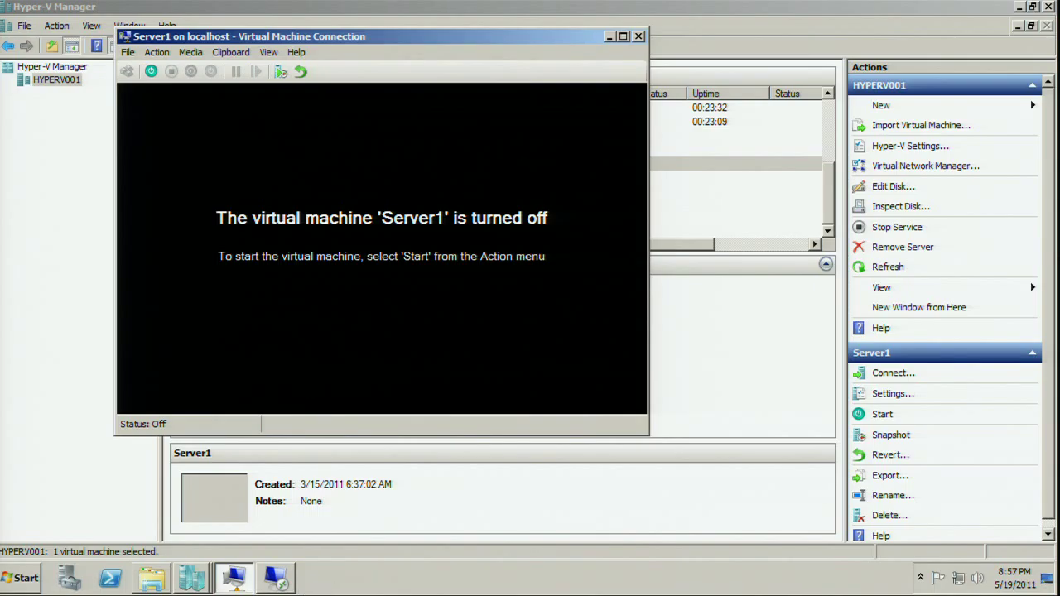
Switch back to Deployment Workbench on mdt01, close the BuildLab properties and display MDT Production's Windows Server 2008 R2 operating systems
left_click(280, 580)
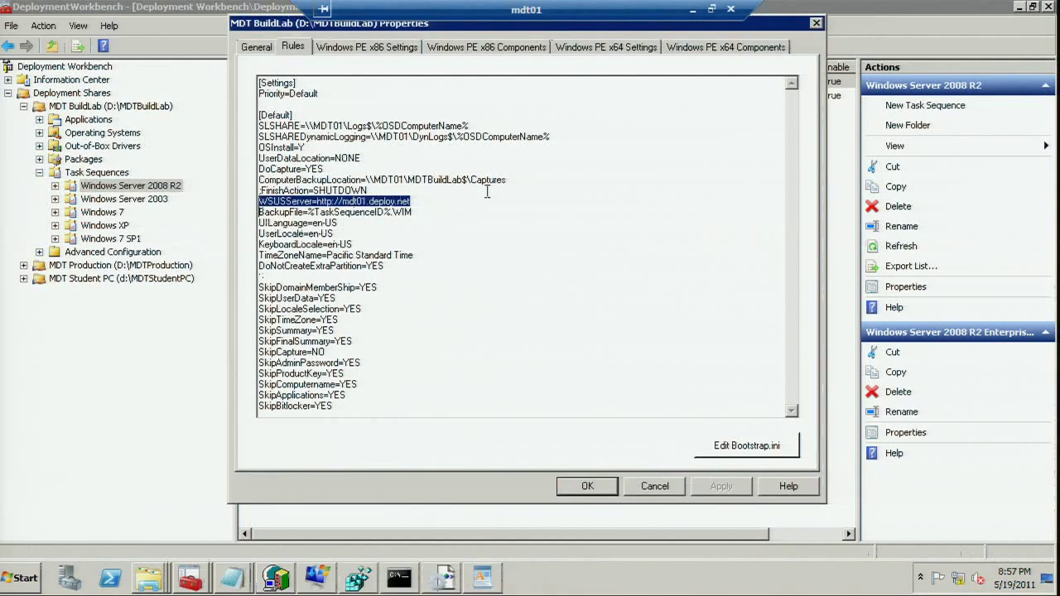
left_click(23, 106)
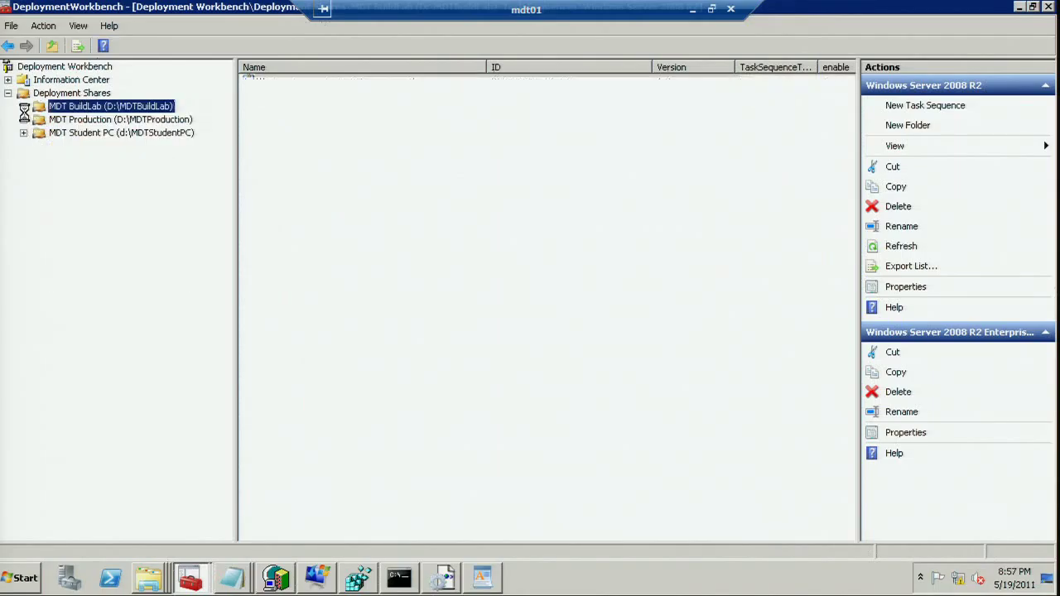
left_click(59, 121)
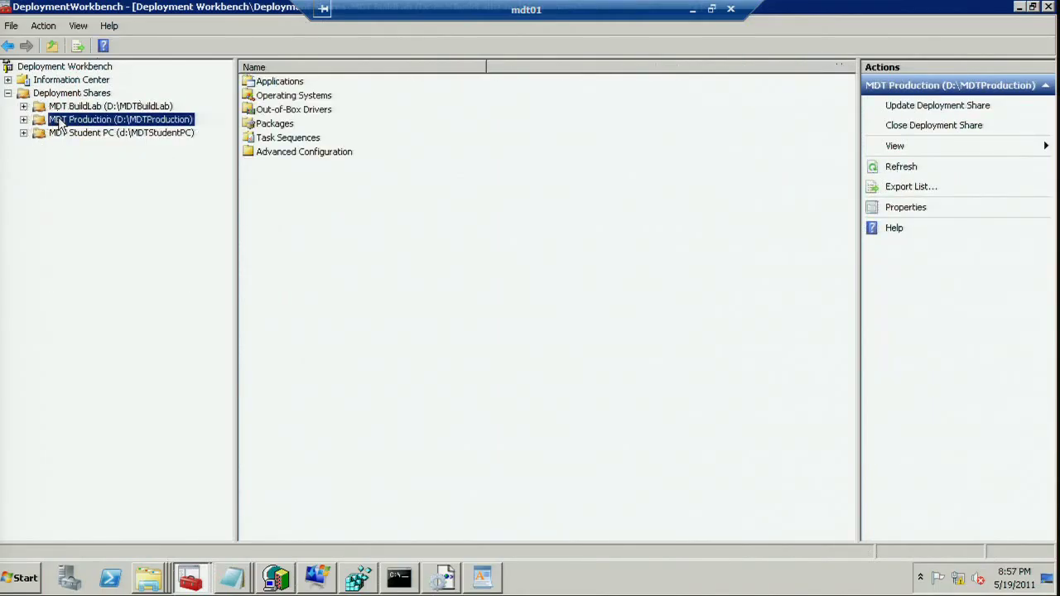
left_click(23, 119)
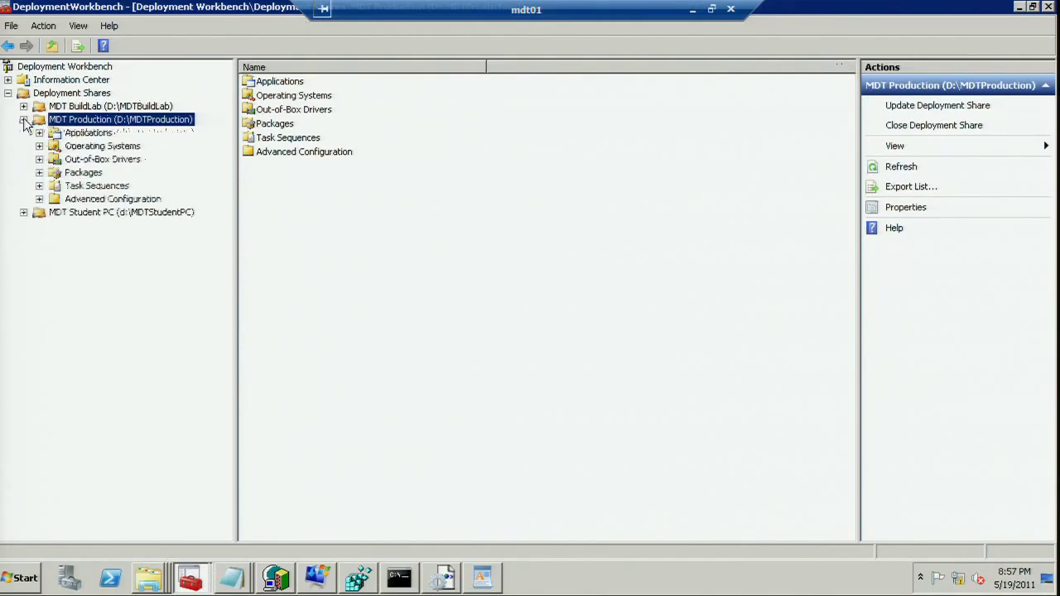
left_click(39, 146)
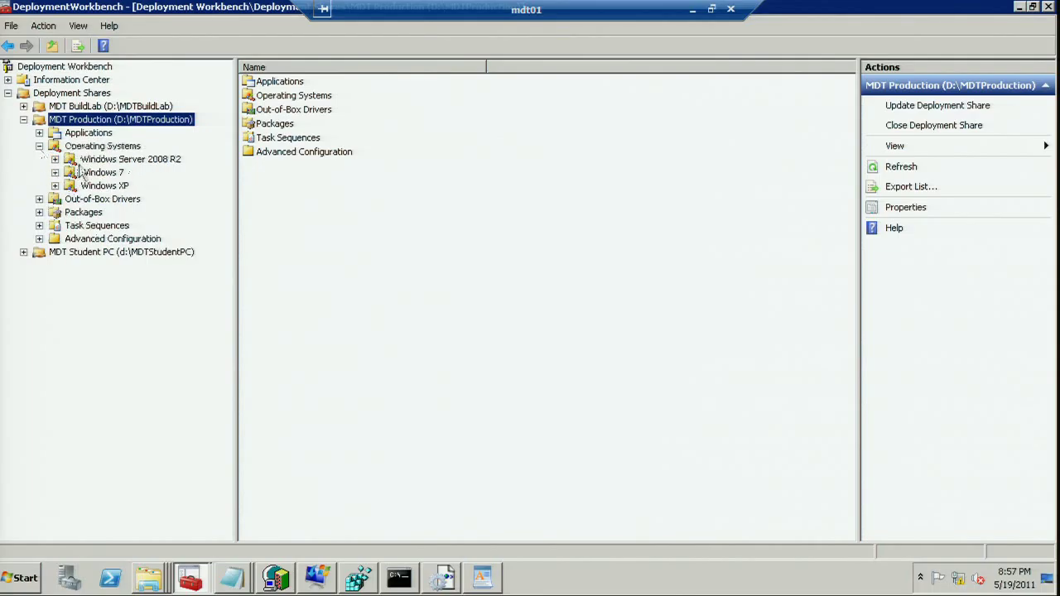
left_click(107, 160)
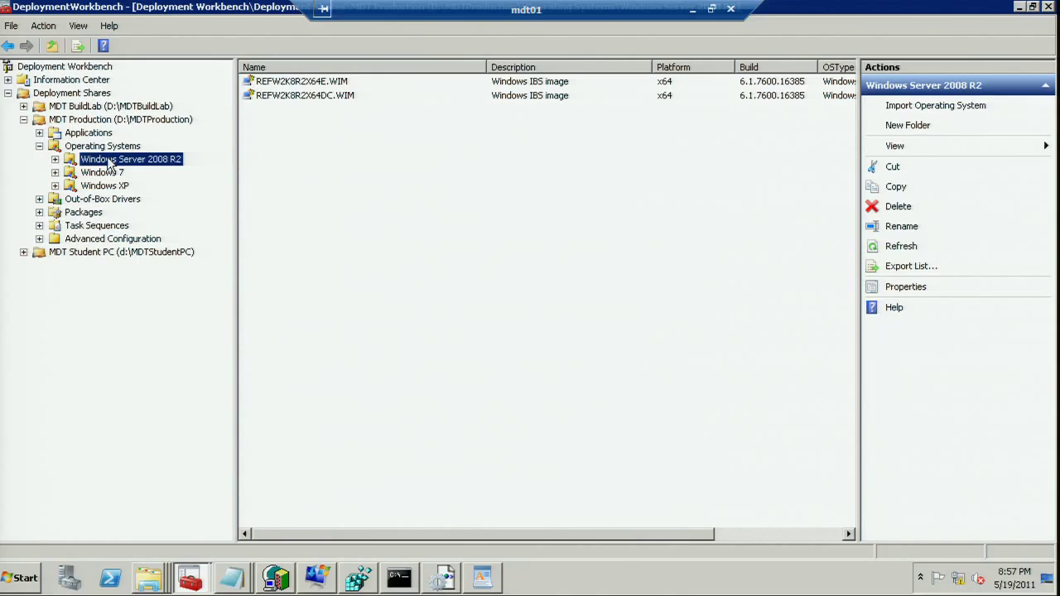
Expand MDT Production's out-of-box drivers down to the HP models for Windows Server 2008 R2 x64
left_click(39, 199)
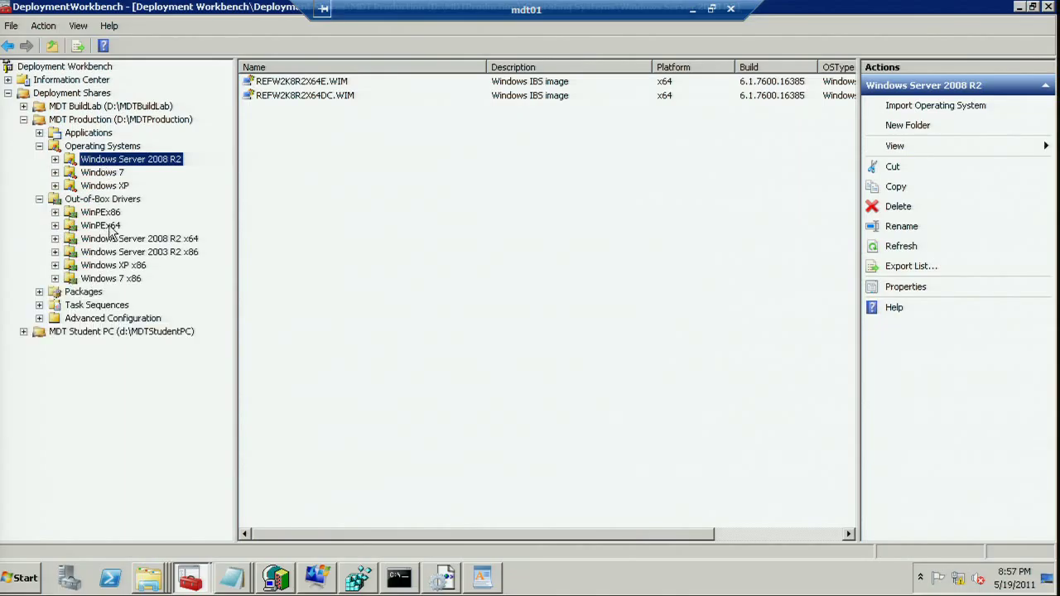
left_click(55, 239)
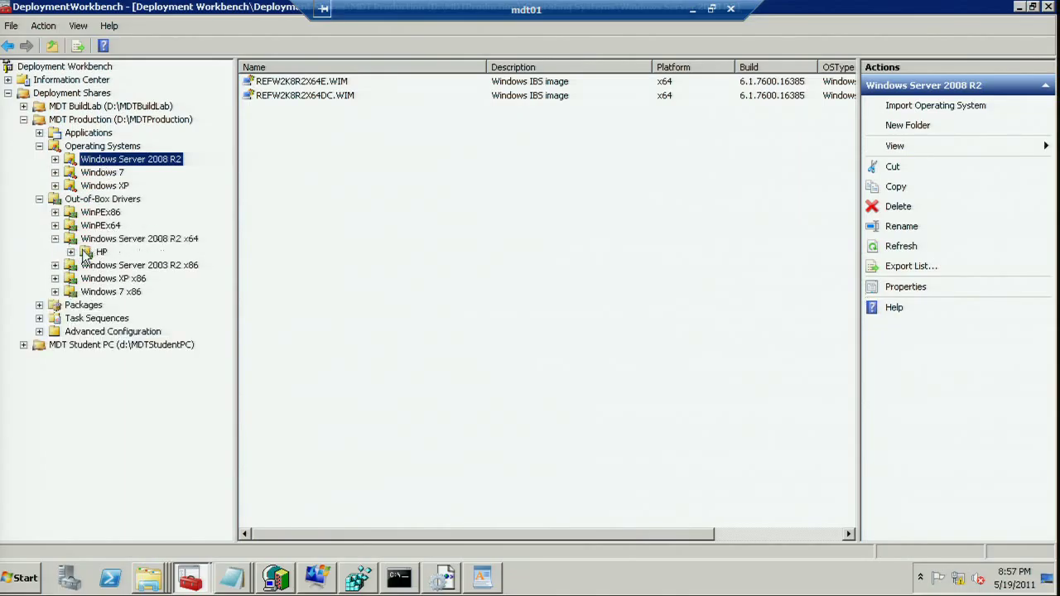
left_click(70, 252)
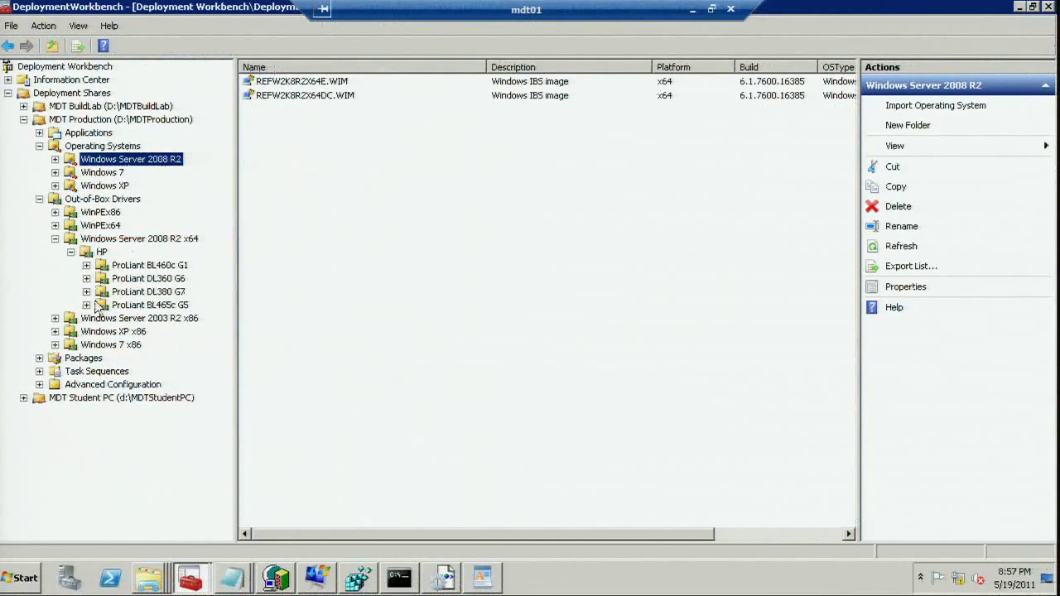
Widen the navigation tree and display the Base Servers task sequences for Windows Server 2008 R2 in MDT Production
left_click(39, 371)
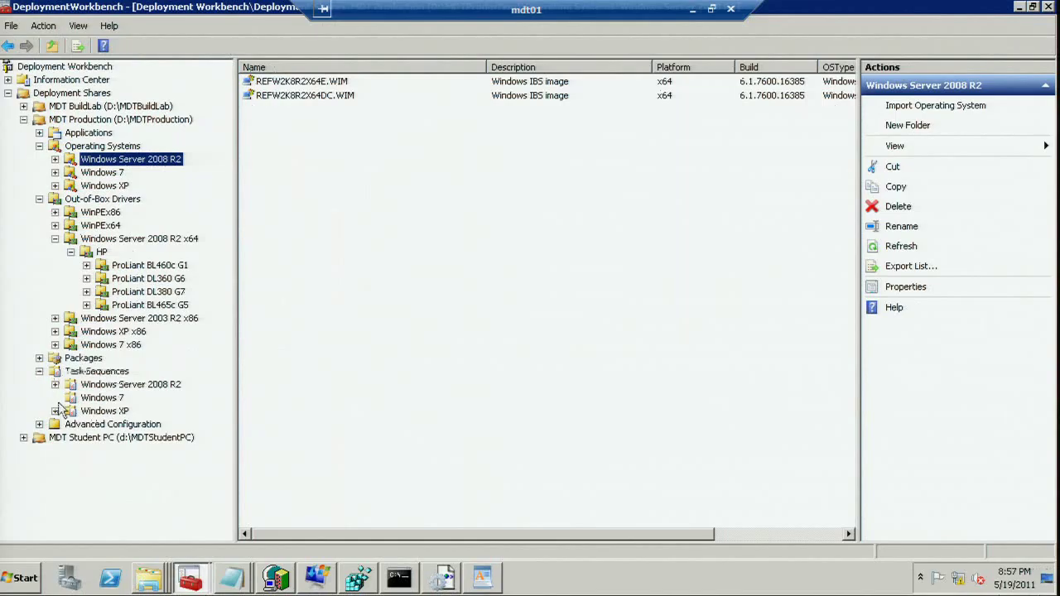
left_click(54, 384)
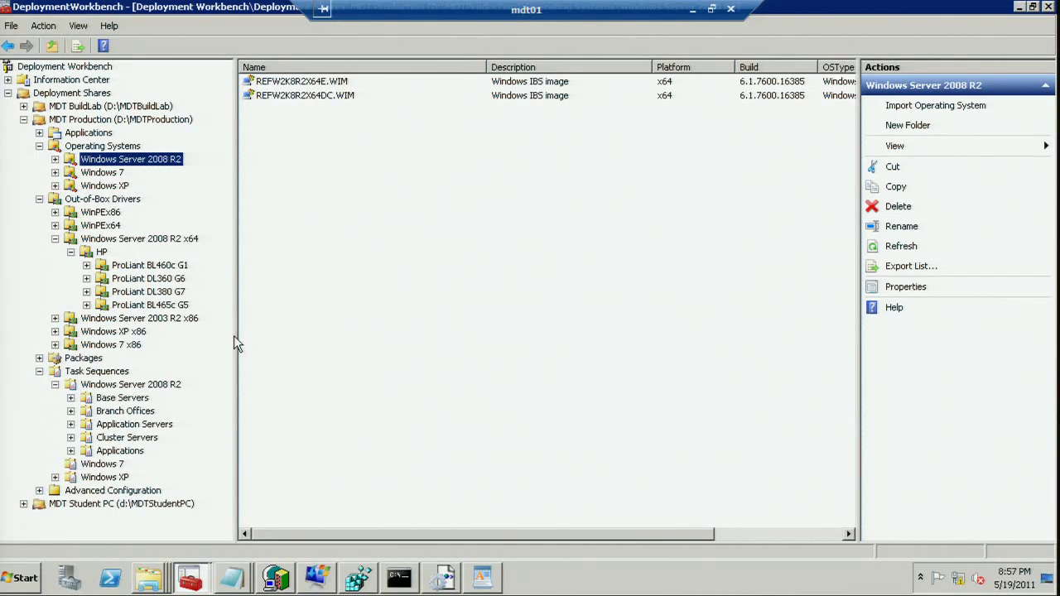
left_click_drag(253, 335, 286, 335)
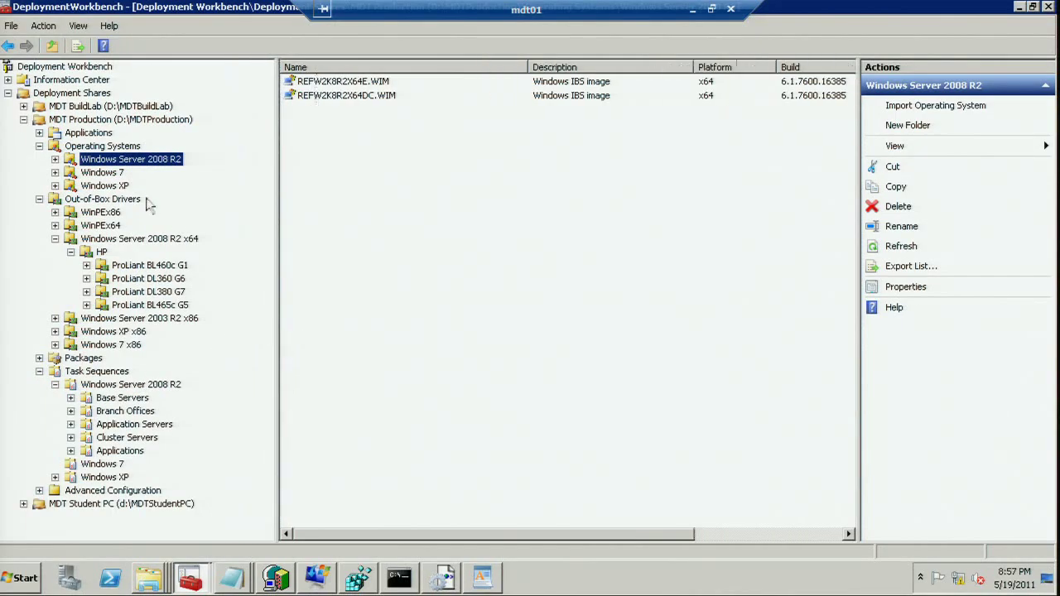
left_click(39, 147)
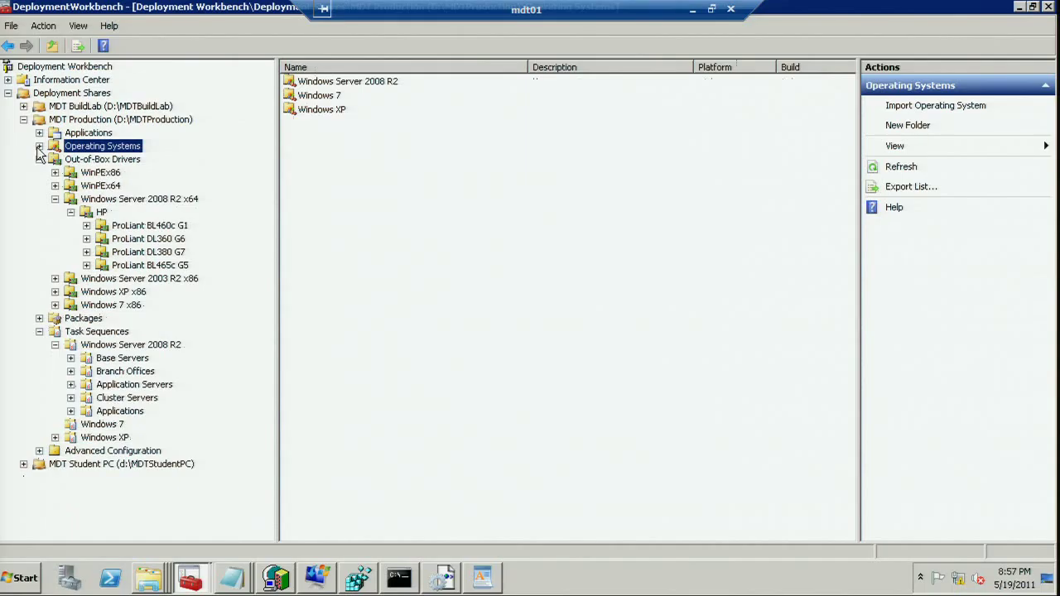
left_click(93, 362)
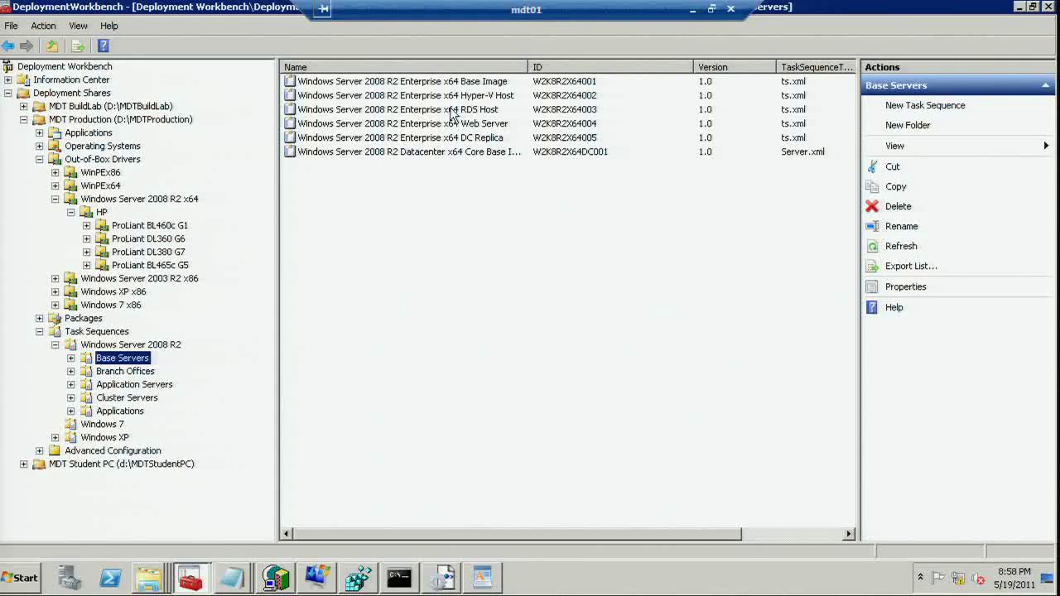
Open the Windows Server 2008 R2 Enterprise x64 Hyper-V Host task sequence and expand its Preinstall group's New Computer only steps
double_click(458, 97)
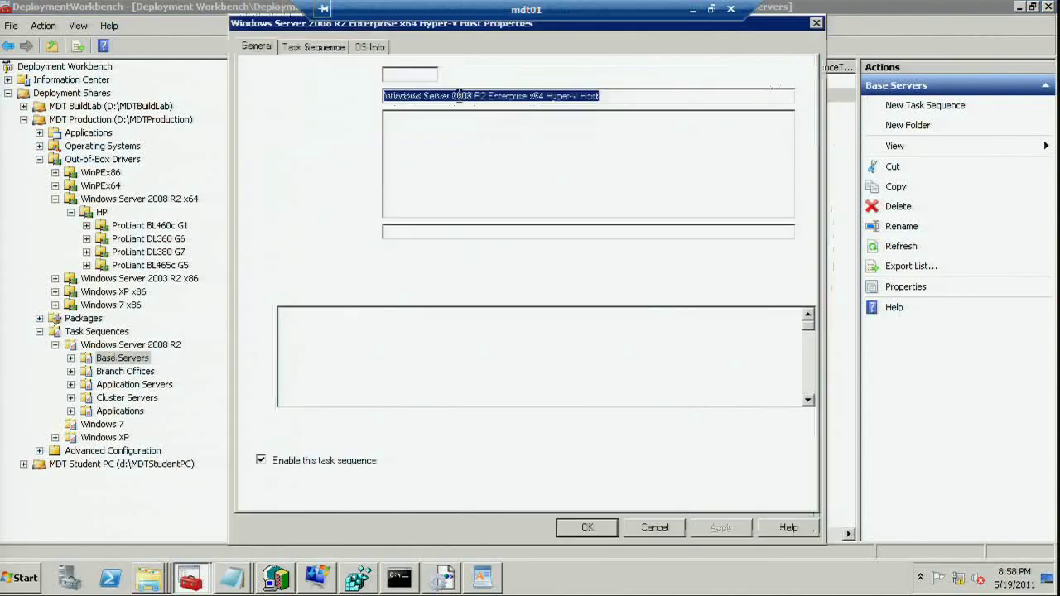
left_click(308, 47)
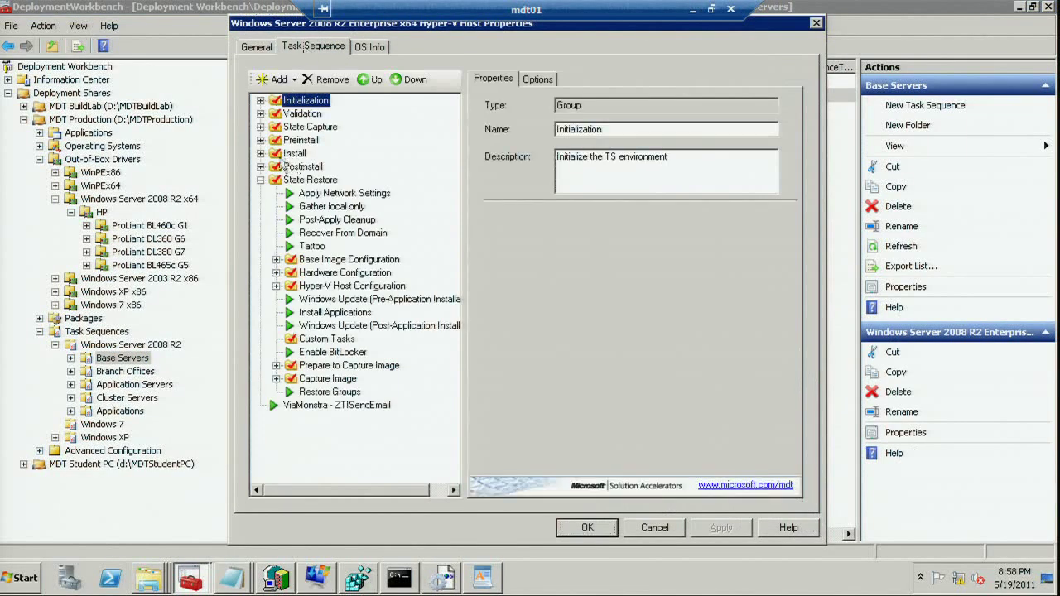
left_click(261, 140)
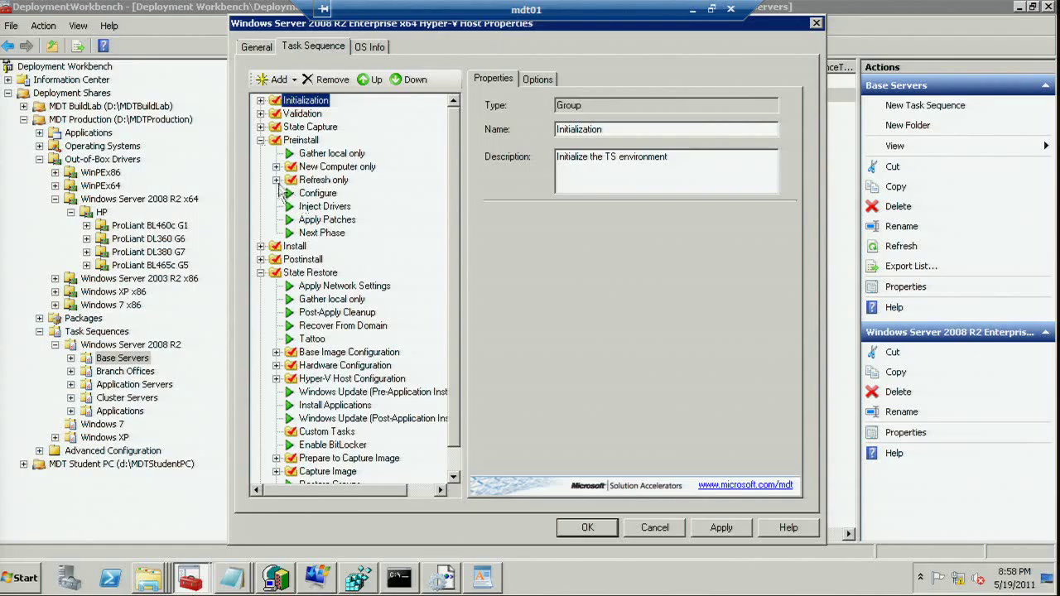
left_click(276, 167)
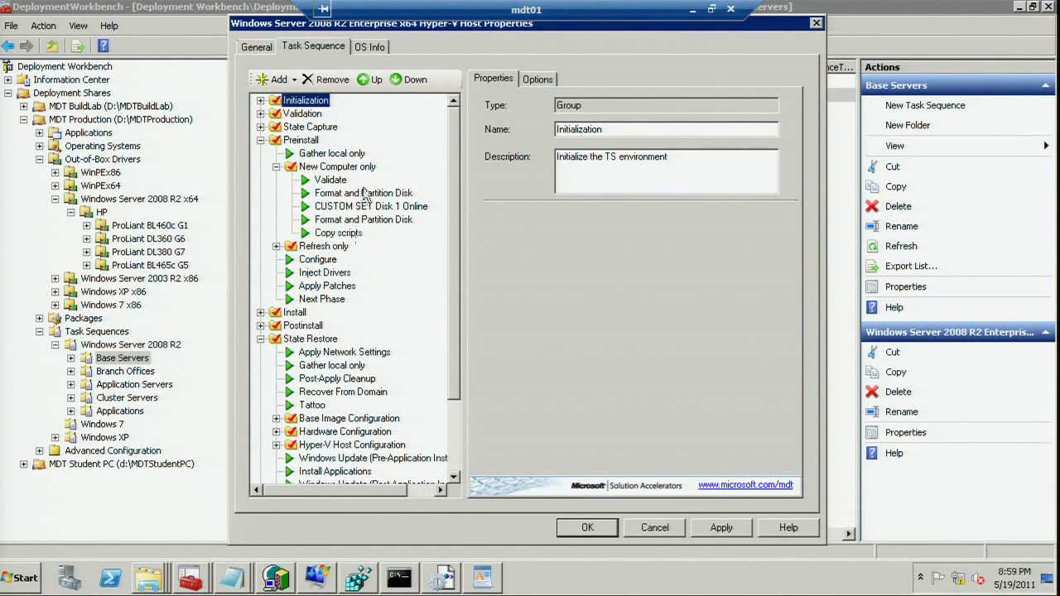
Examine both Format and Partition Disk steps, including the second one's options and the condition types that can be added
left_click(362, 194)
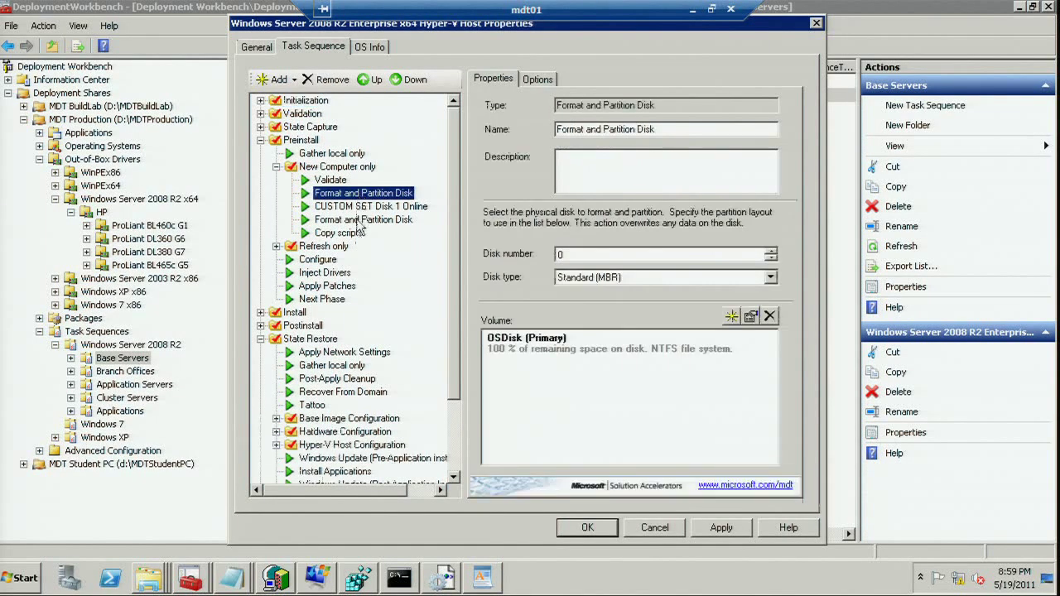
left_click(359, 221)
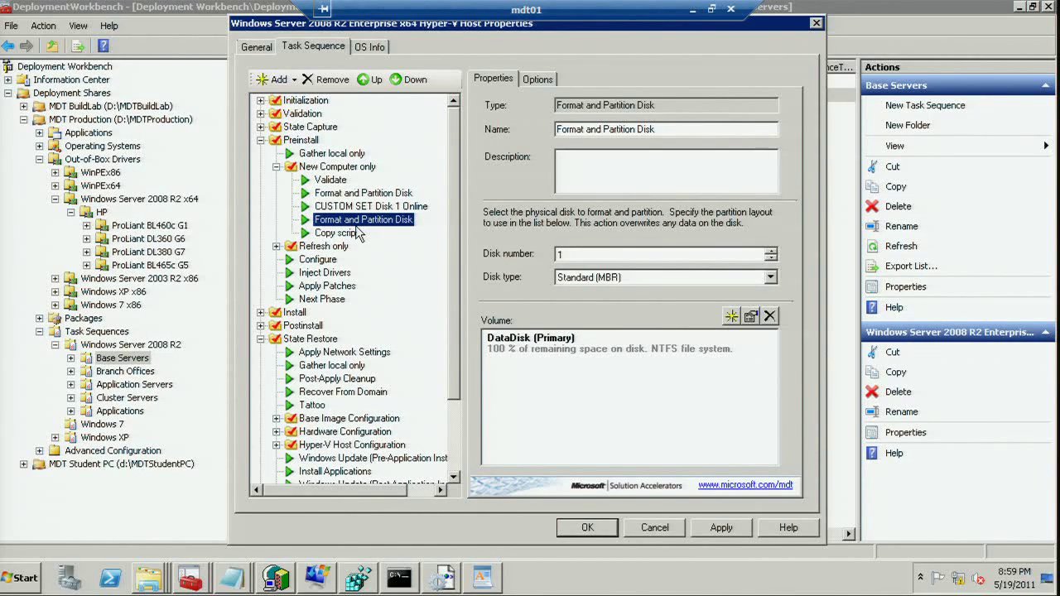
left_click(537, 79)
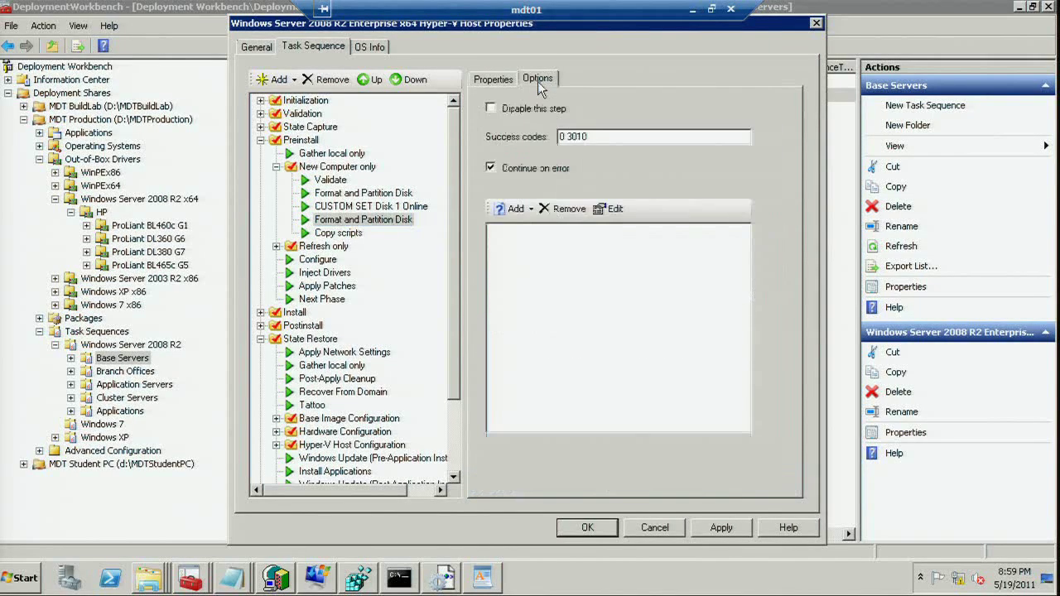
left_click(531, 210)
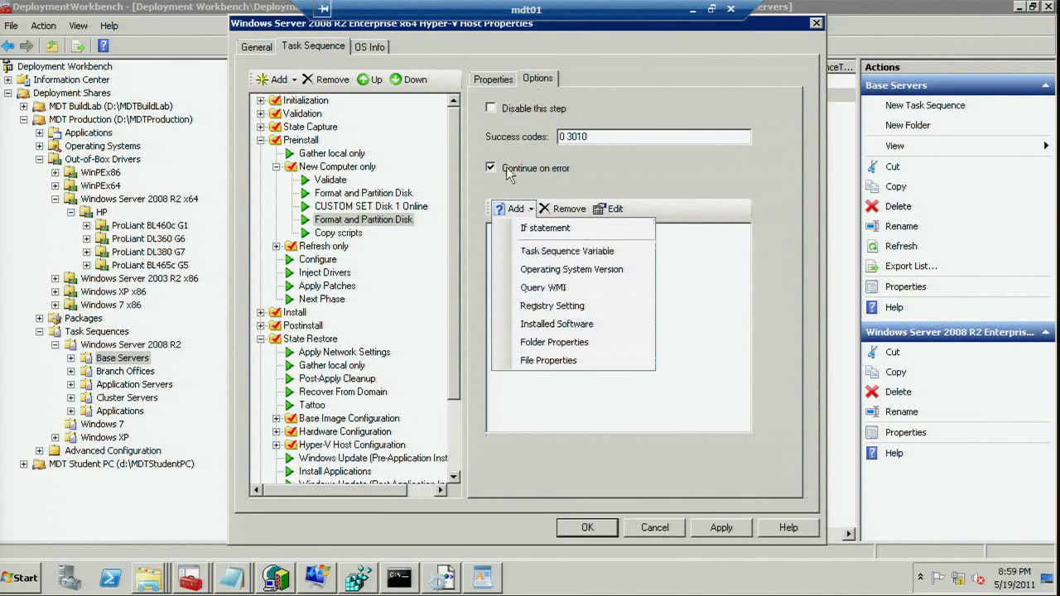
Select the CUSTOM SET Disk 1 Online step, and collapse the New Computer only group
left_click(375, 209)
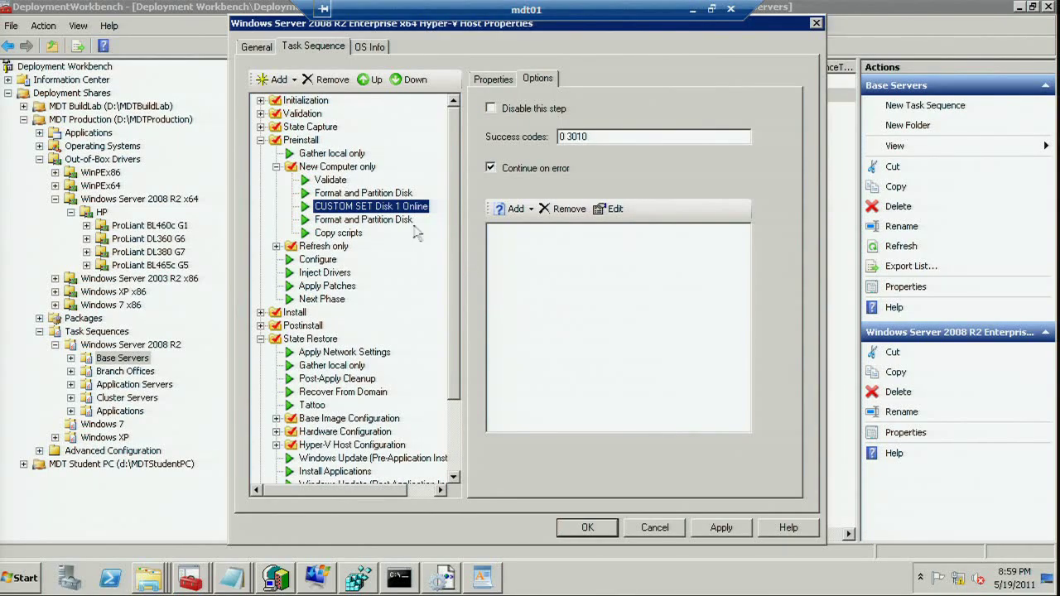
left_click(276, 168)
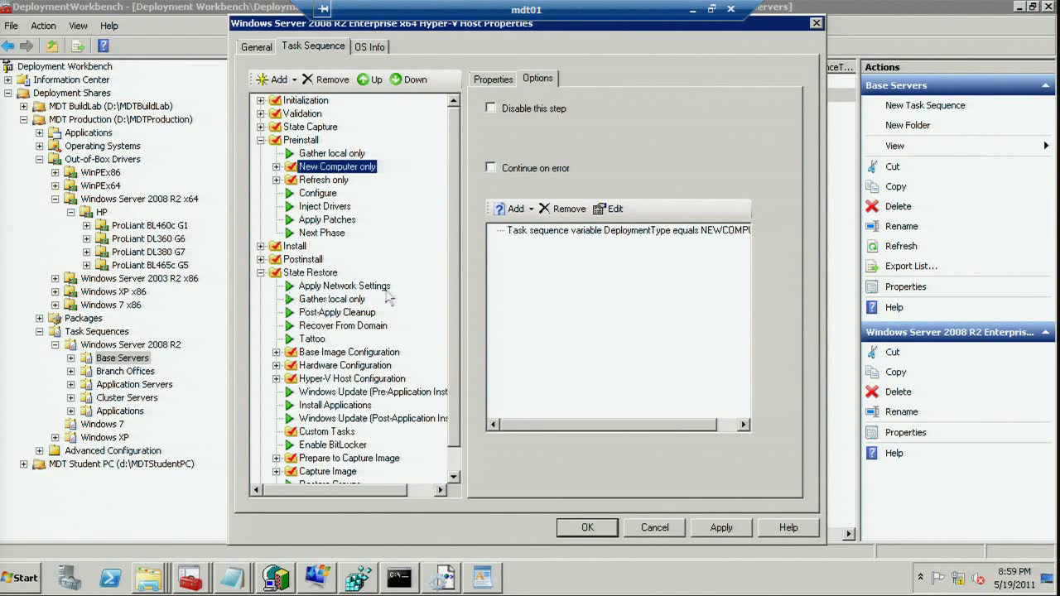
left_click_drag(453, 281, 453, 316)
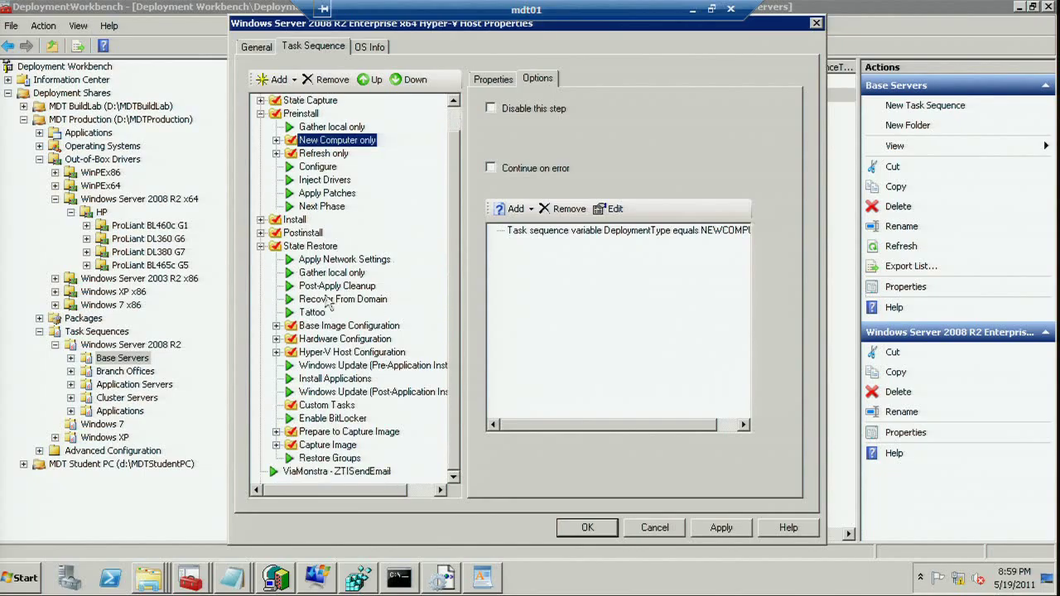
Expand the Base Image Configuration and Install groups, and display the properties of the Install Operating System step
left_click(276, 325)
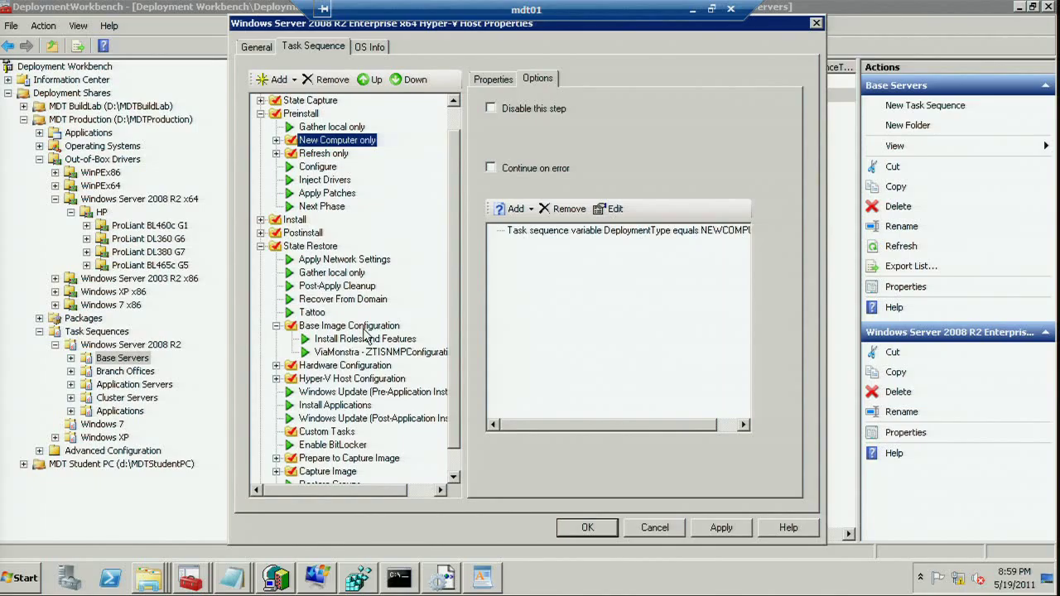
left_click(261, 220)
left_click(318, 234)
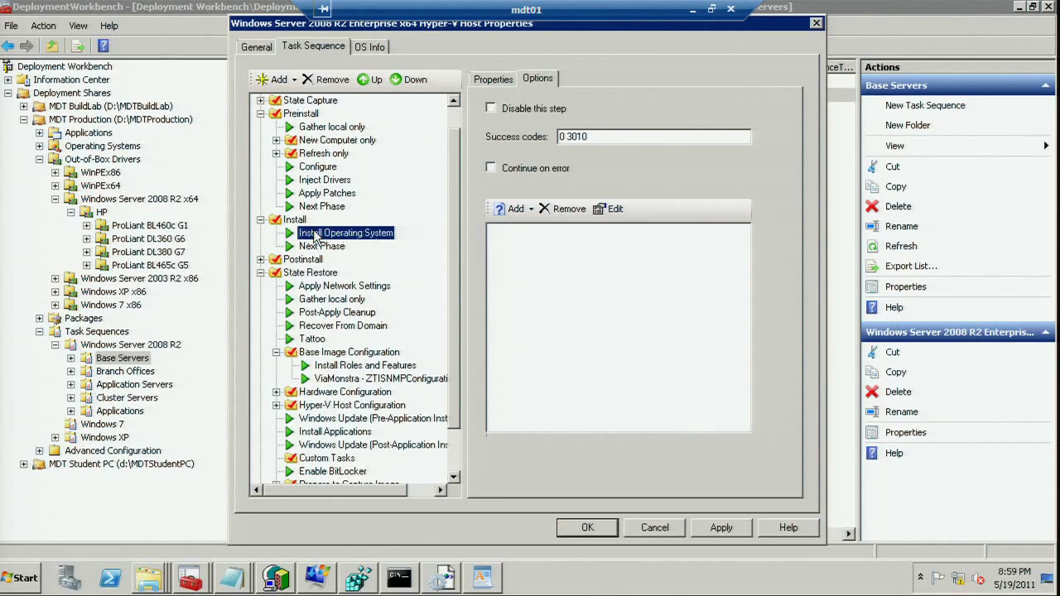
left_click(494, 79)
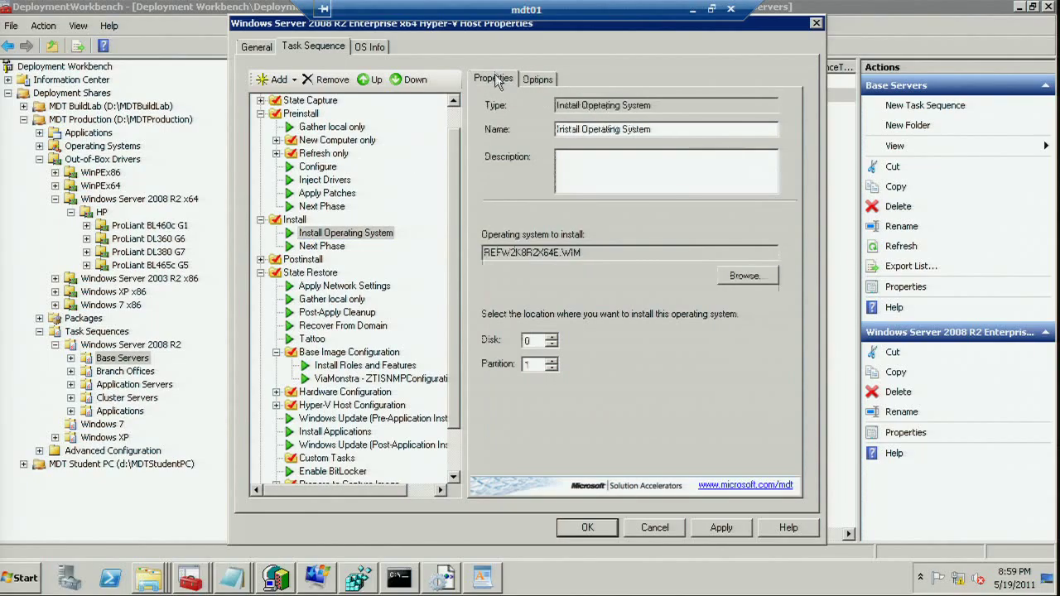
Review Base Image Configuration's Install Roles and Features selections down to SNMP Services and its ViaMonstra - ZTISNMPConfiguration step
left_click(361, 352)
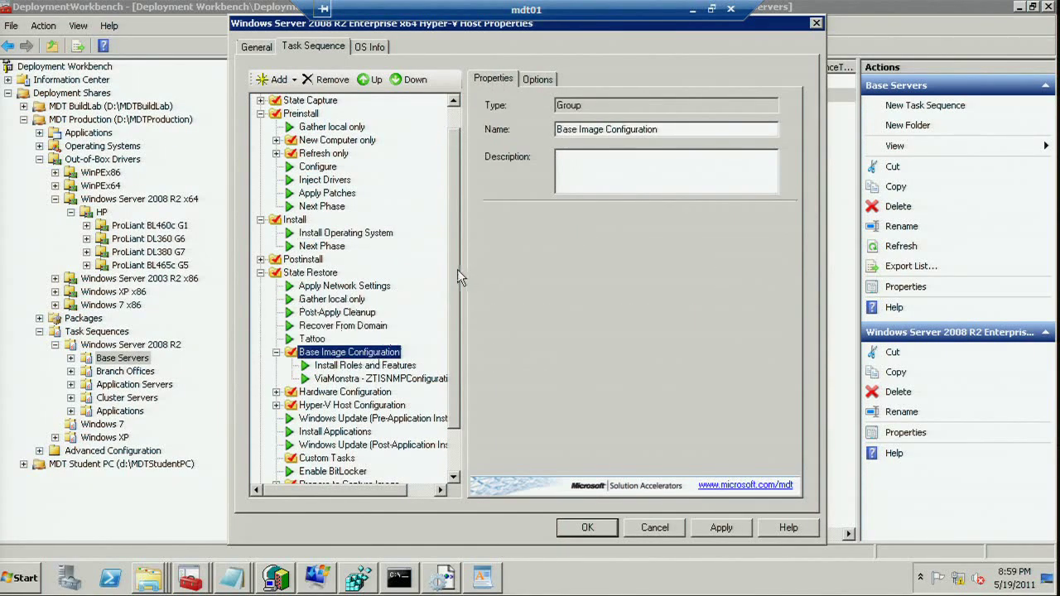
scroll(457, 269, "down", 2)
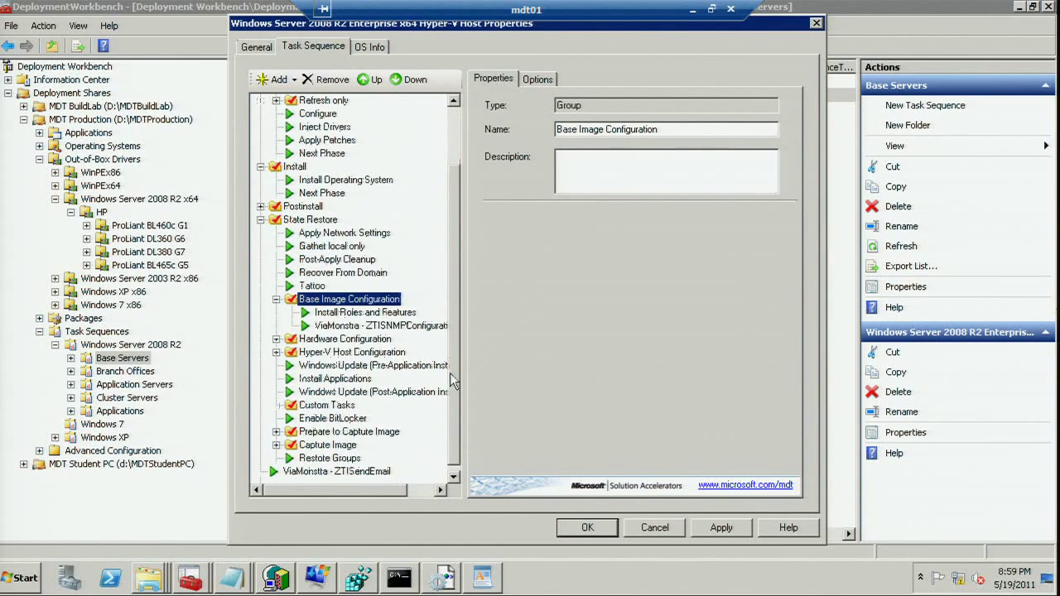
left_click(351, 314)
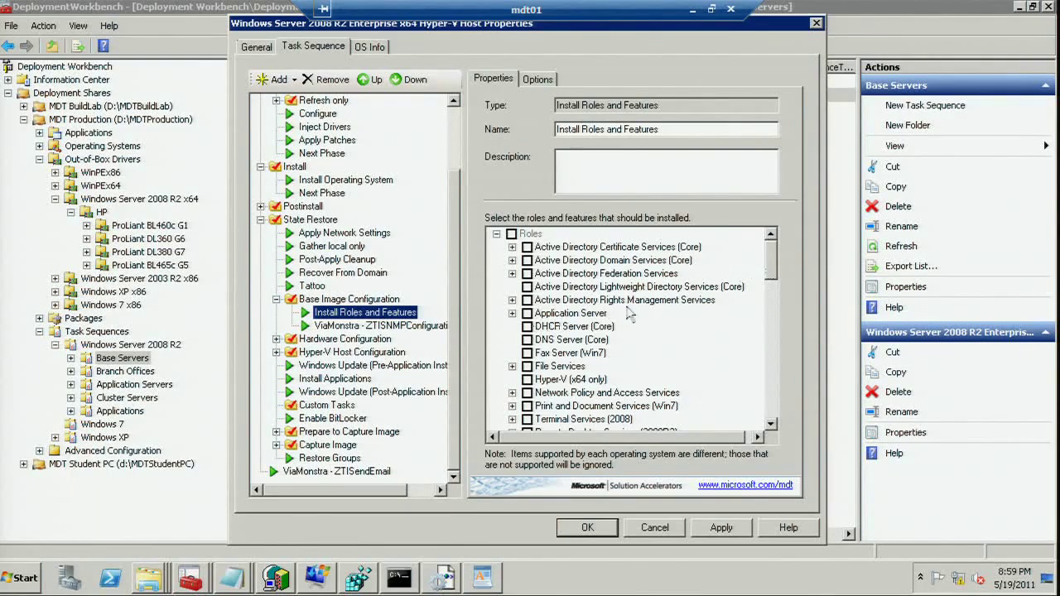
left_click_drag(768, 258, 781, 354)
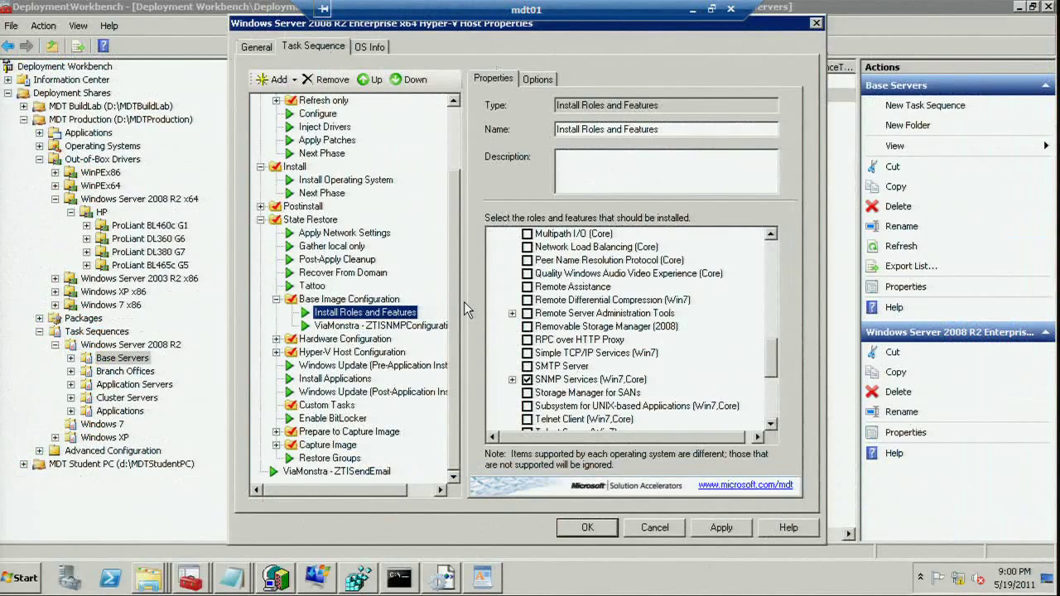
left_click(406, 326)
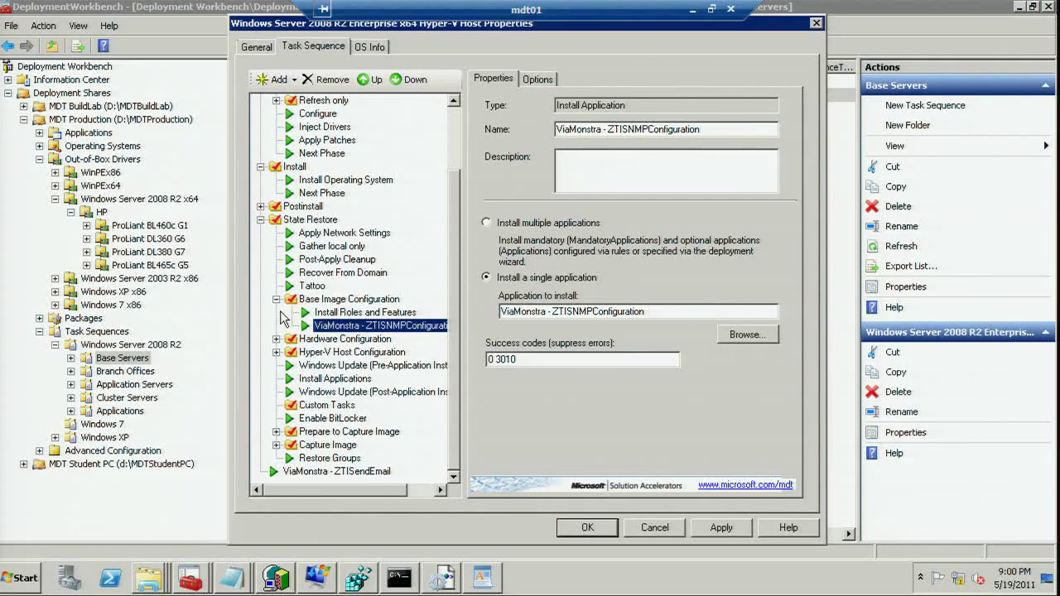
key("super+r")
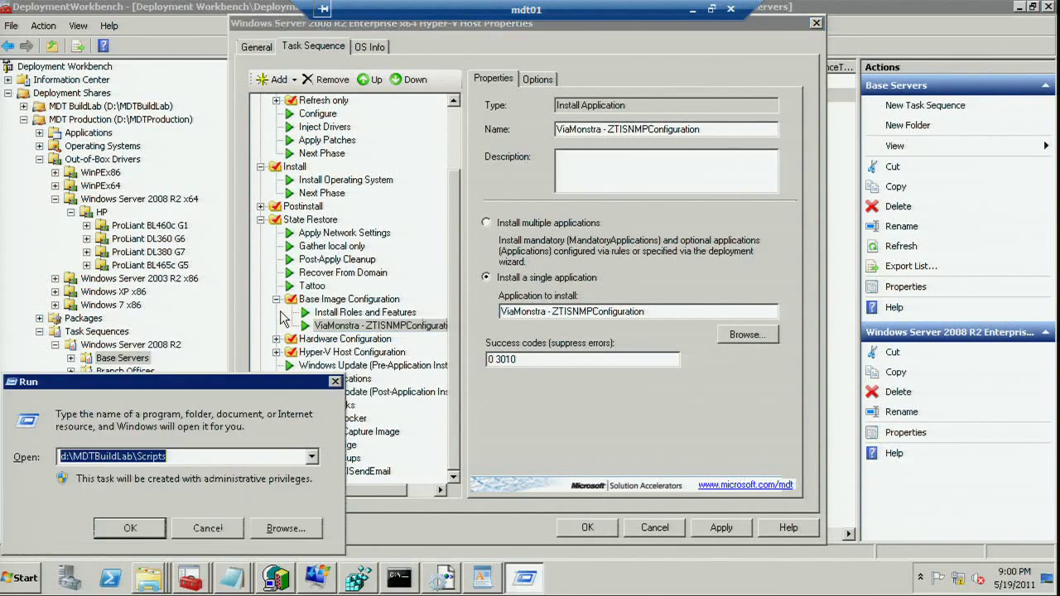
left_click(498, 423)
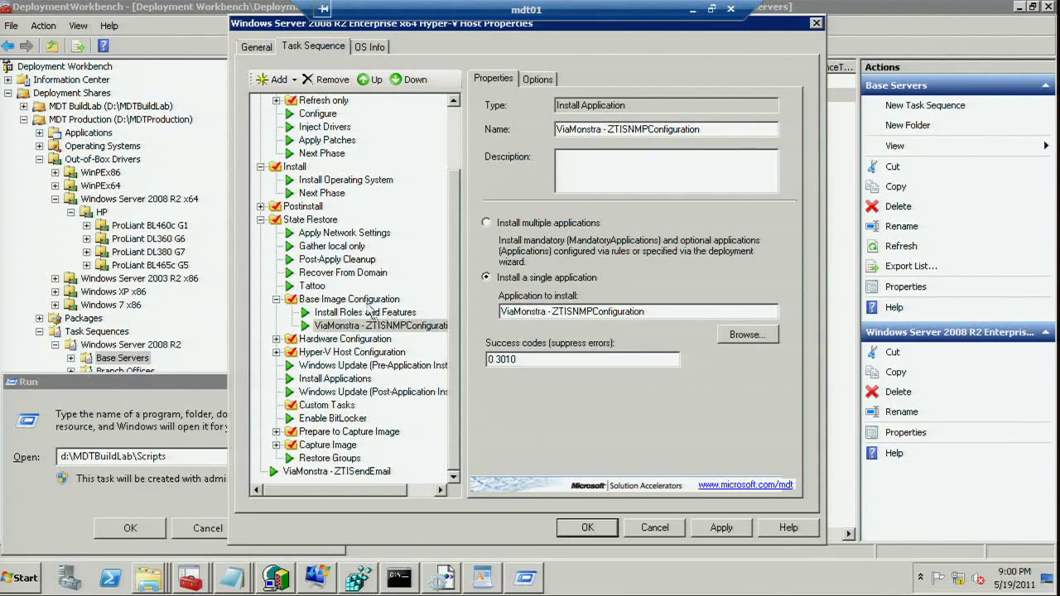
Collapse Base Image Configuration and expand Hardware Configuration down to the HP install steps under BL/DL/ML3.xx
left_click(277, 299)
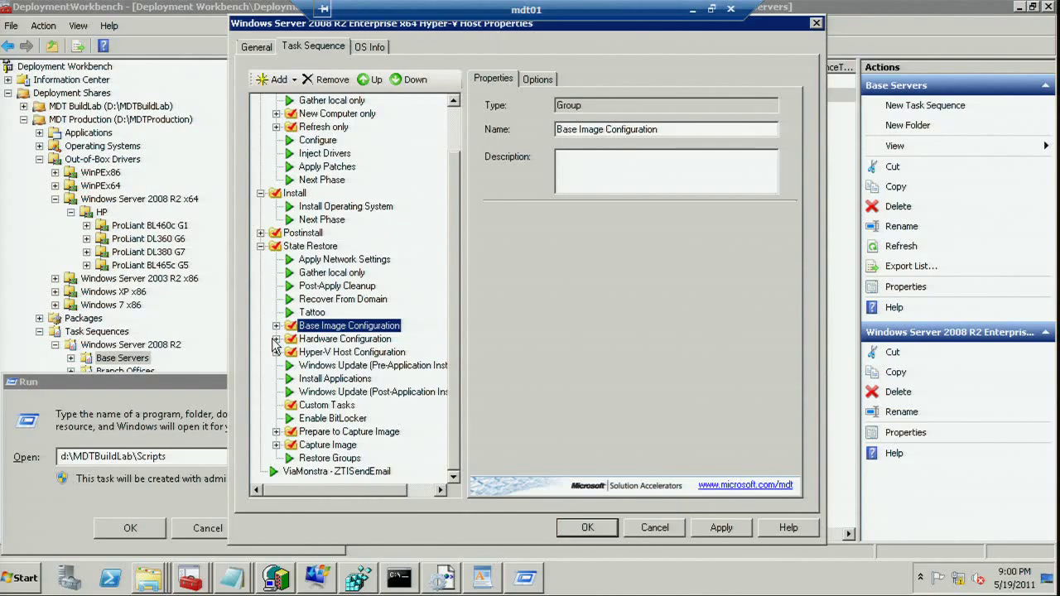
left_click(276, 339)
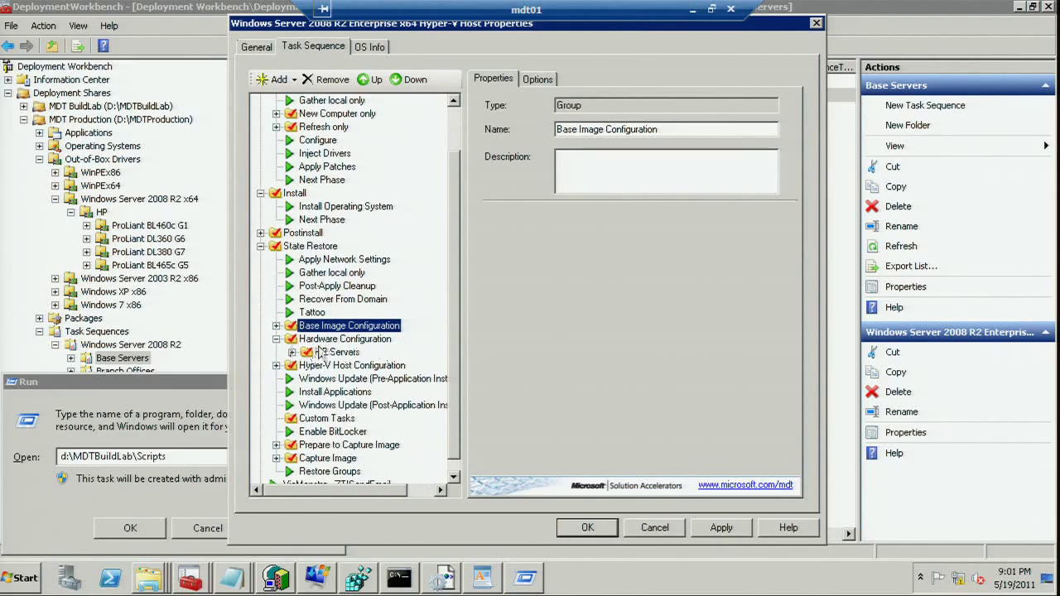
left_click(291, 352)
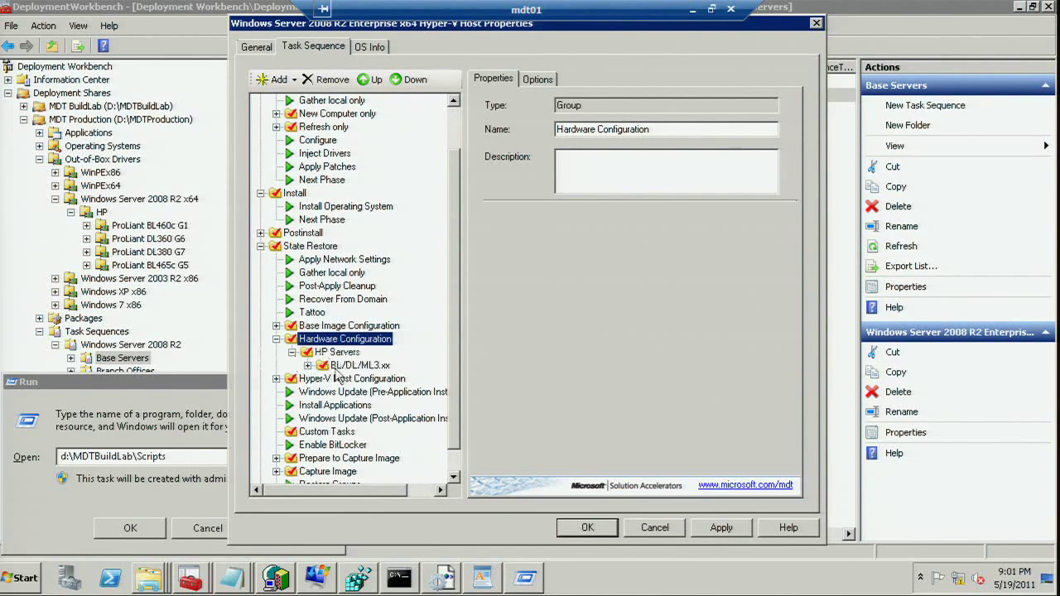
left_click(307, 365)
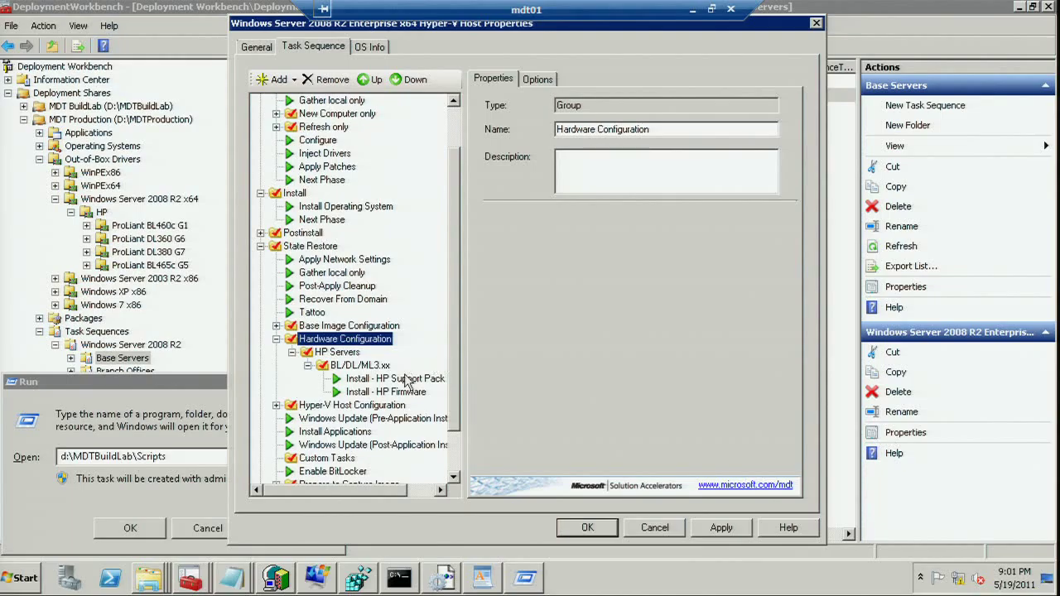
Examine the options of Hardware Configuration, HP Servers and BL/DL/ML3.xx, plus those of the HP Support Pack and HP Firmware steps
left_click(538, 79)
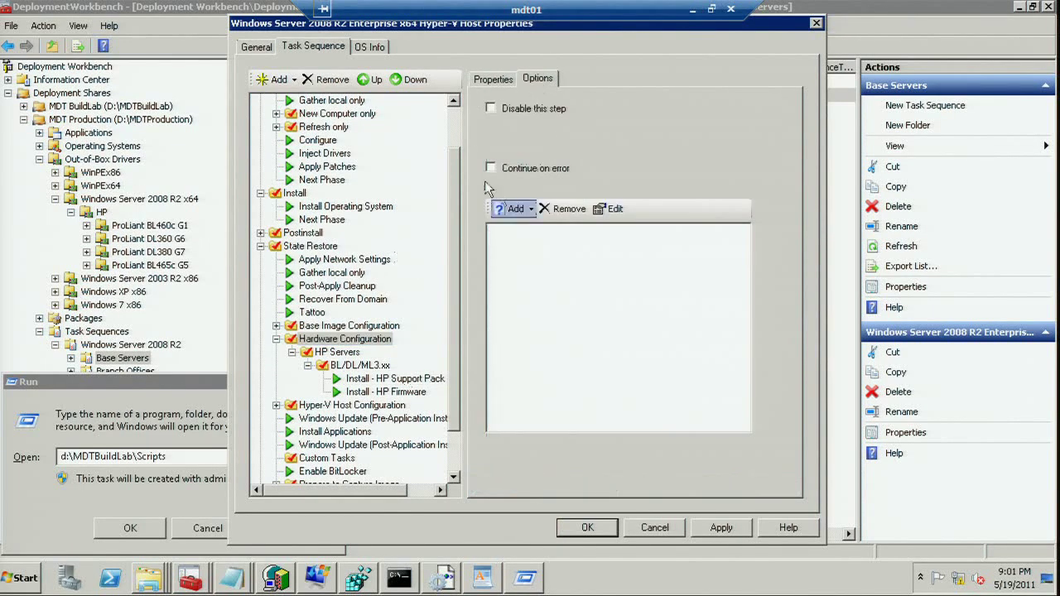
left_click(348, 356)
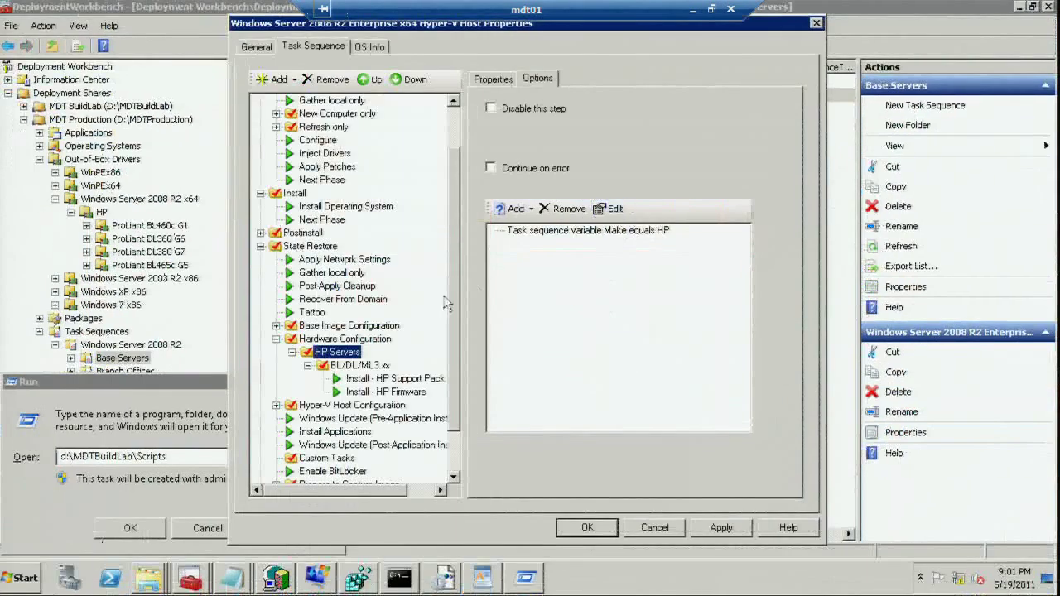
left_click(358, 367)
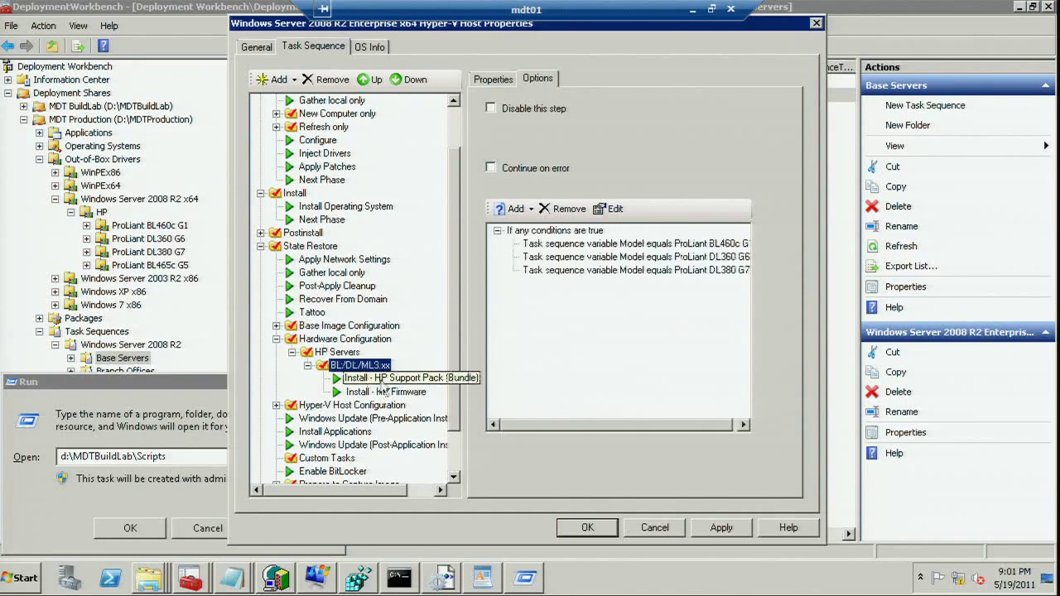
left_click(389, 382)
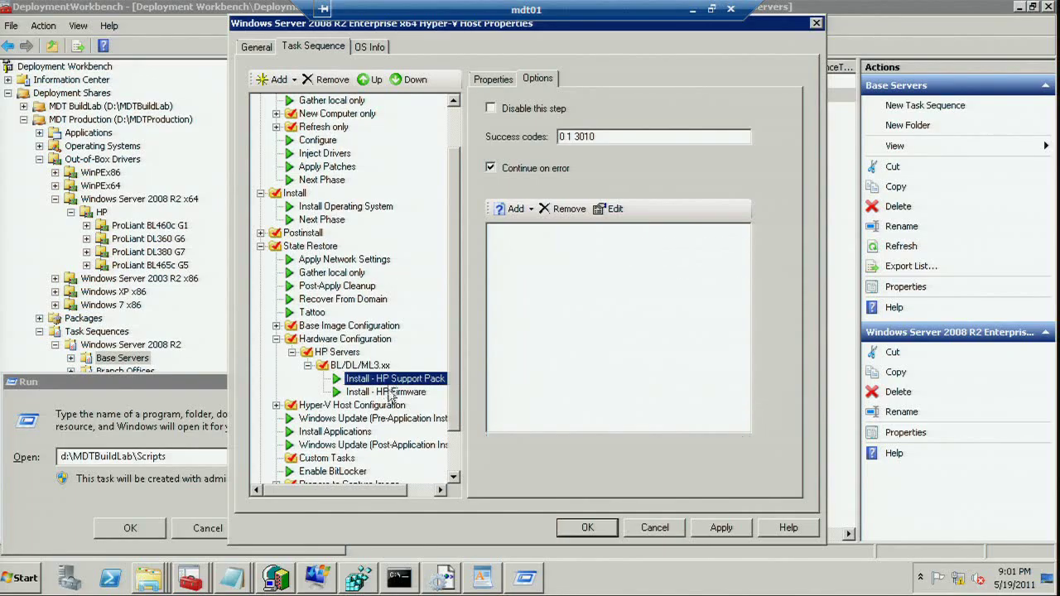
left_click(390, 393)
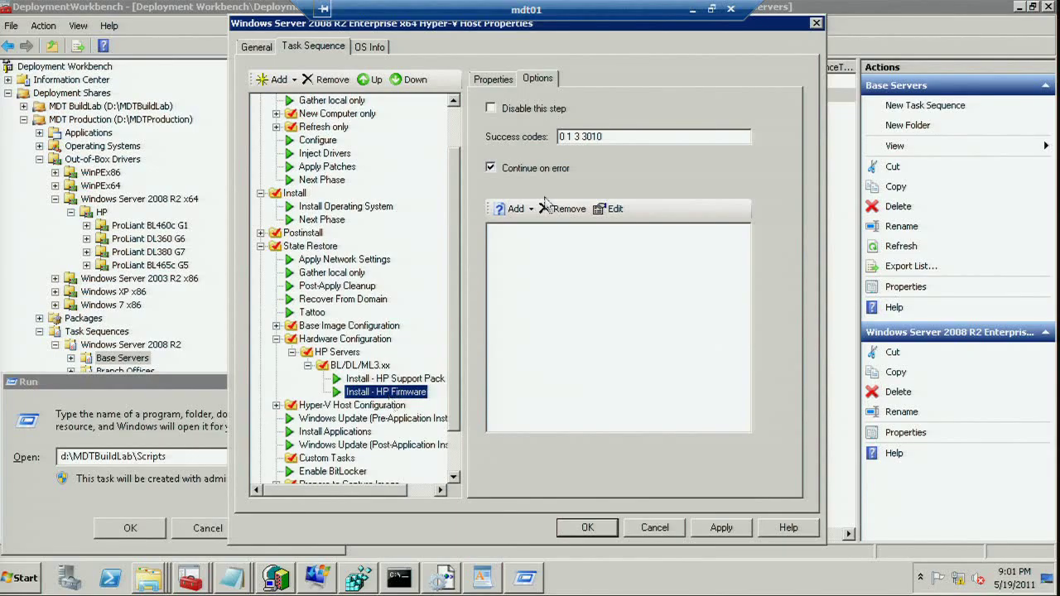
Check which application the Install - HP Firmware step installs, and review the model conditions on the BL/DL/ML3.xx group
left_click(491, 80)
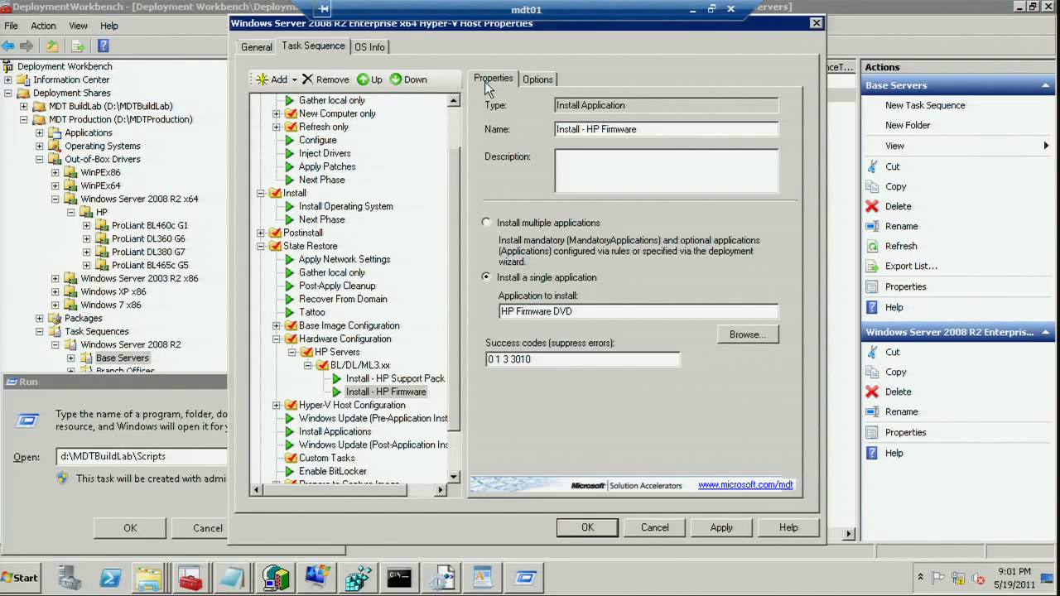
left_click(356, 368)
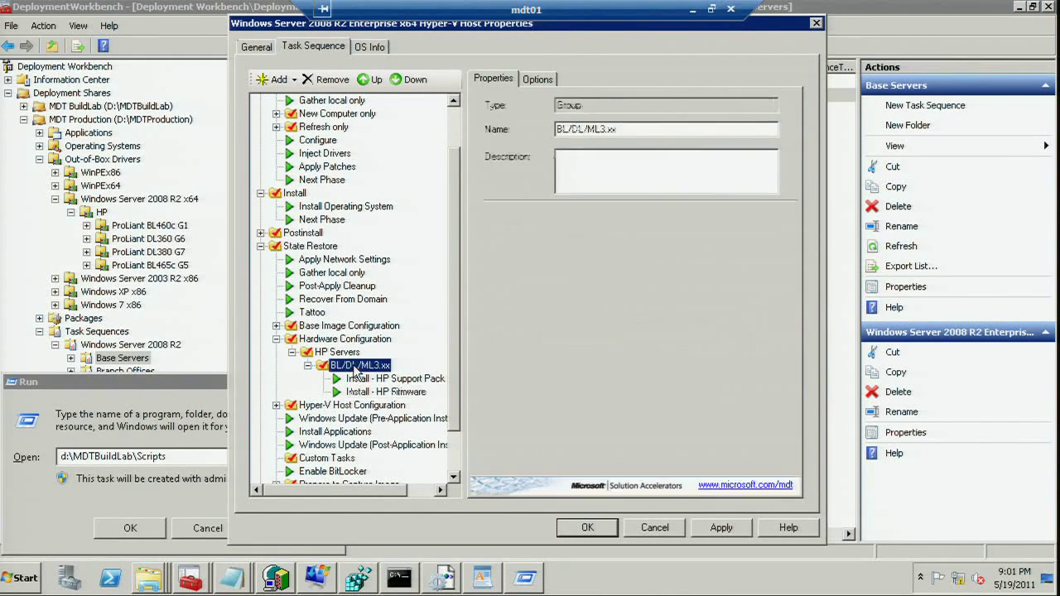
left_click(537, 79)
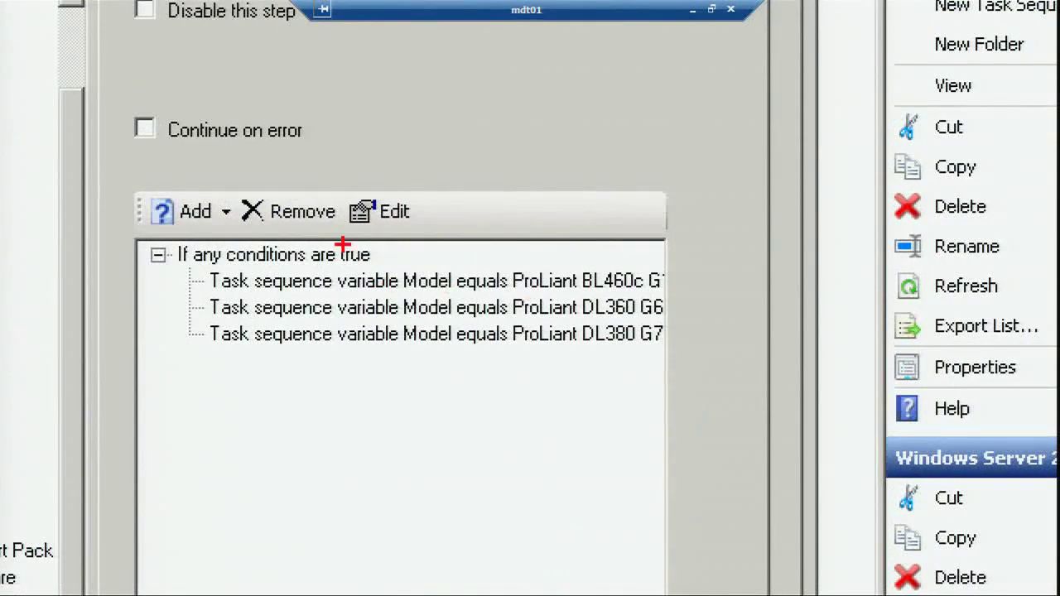
mouse_move(334, 234)
left_mouse_down()
mouse_move(667, 293)
mouse_move(702, 391)
mouse_move(696, 380)
left_mouse_up()
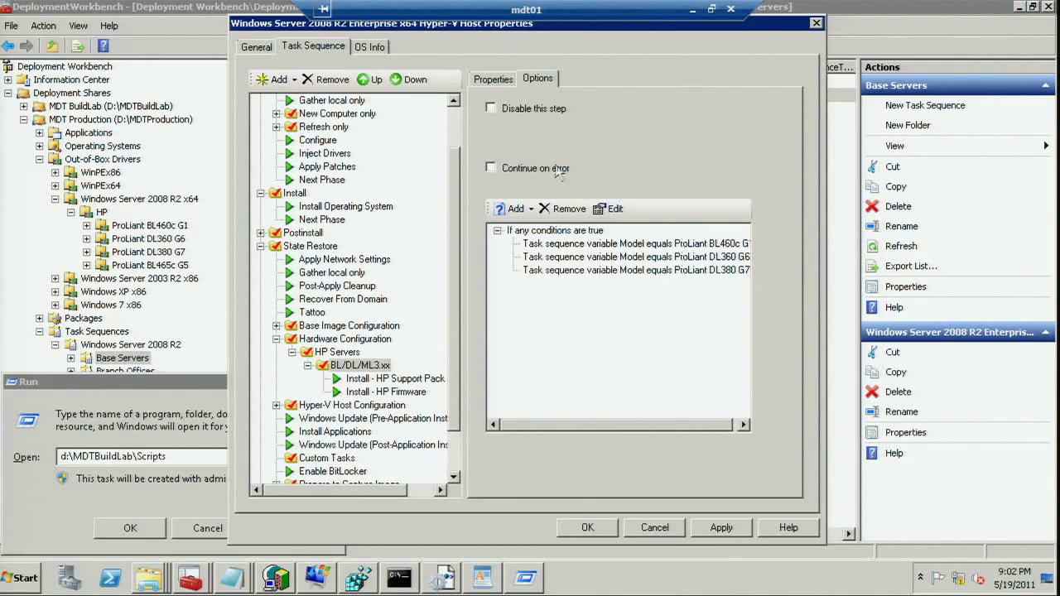
Expand Hyper-V Host Configuration and review the roles selected in its Install Roles and Features step
left_click_drag(454, 264, 459, 290)
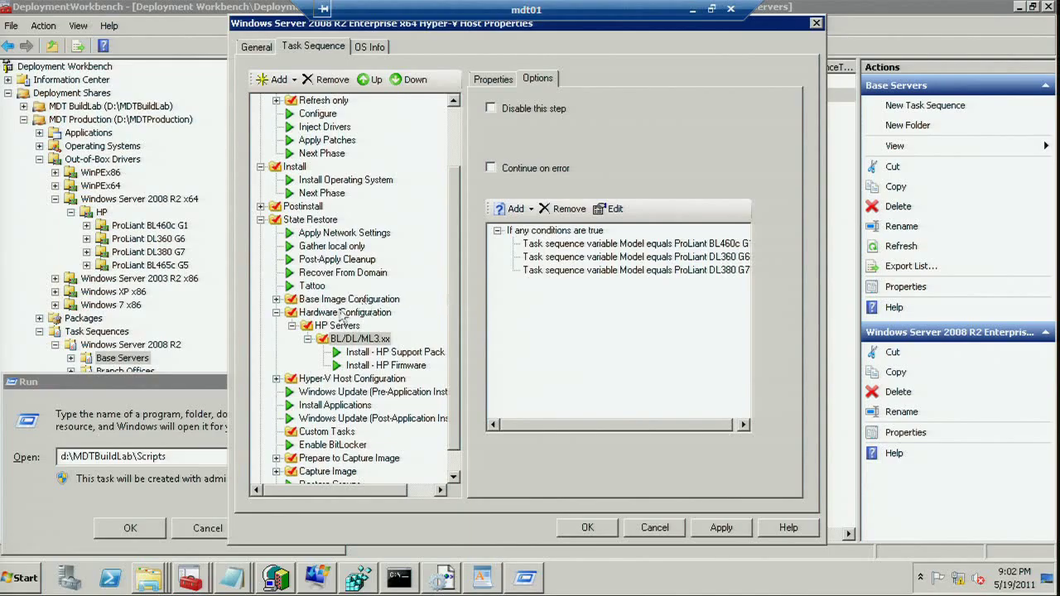
left_click(276, 380)
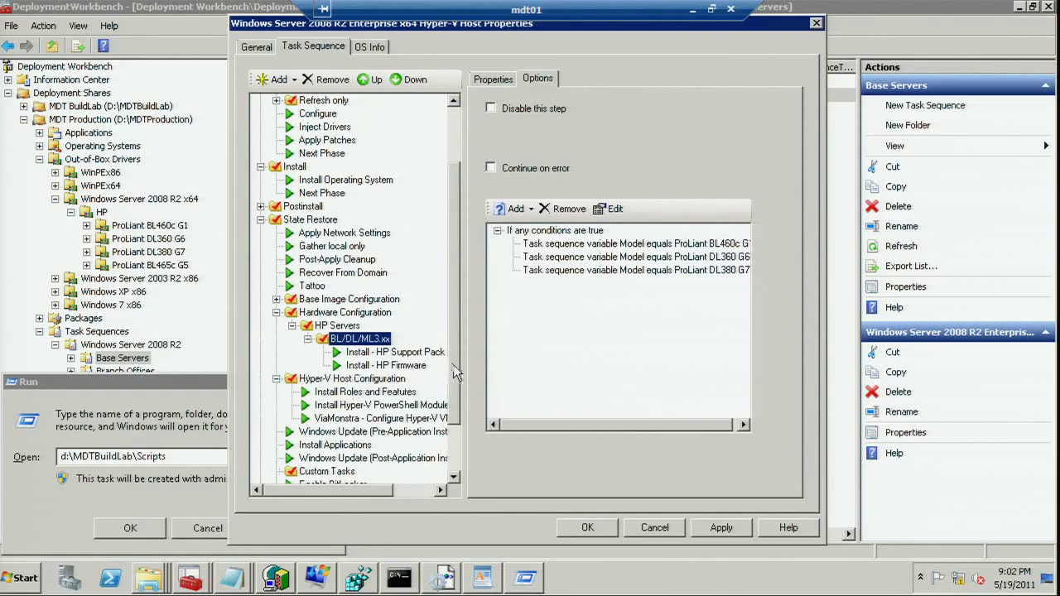
scroll(459, 422, "down", 2)
left_click(369, 326)
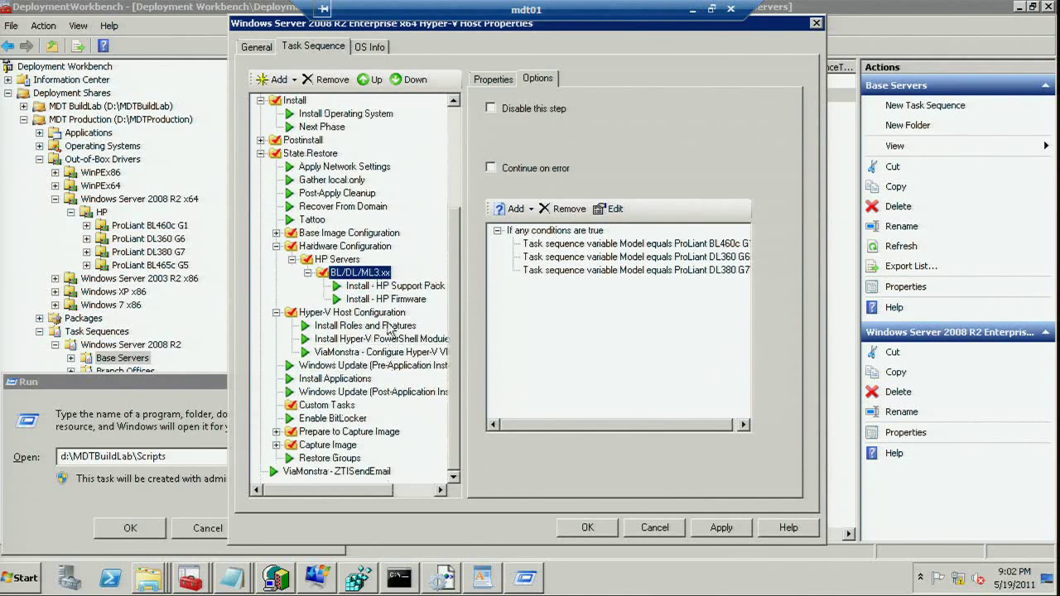
left_click(502, 82)
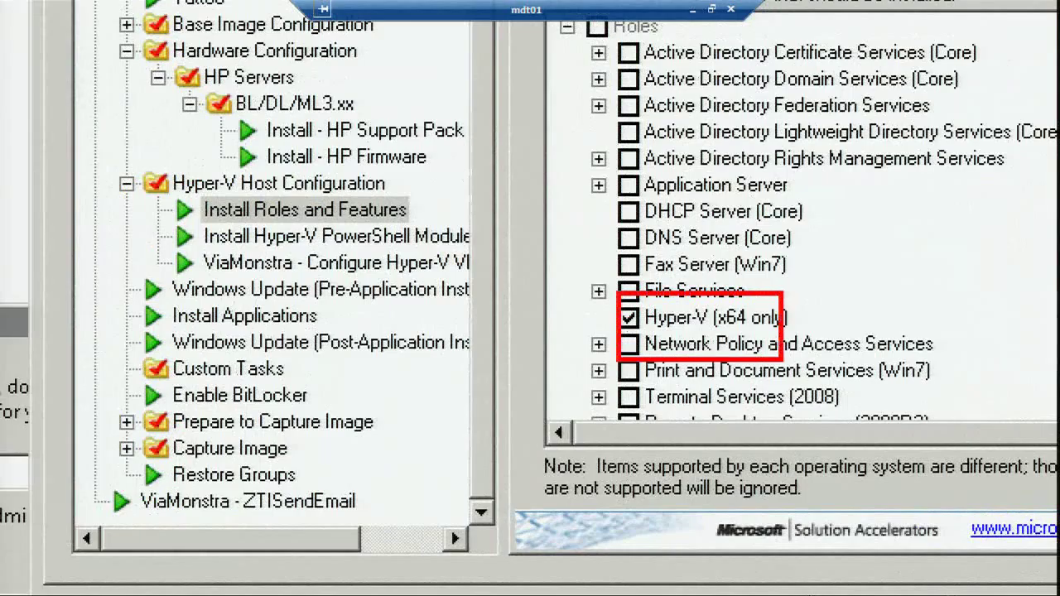
left_click_drag(145, 175, 556, 286)
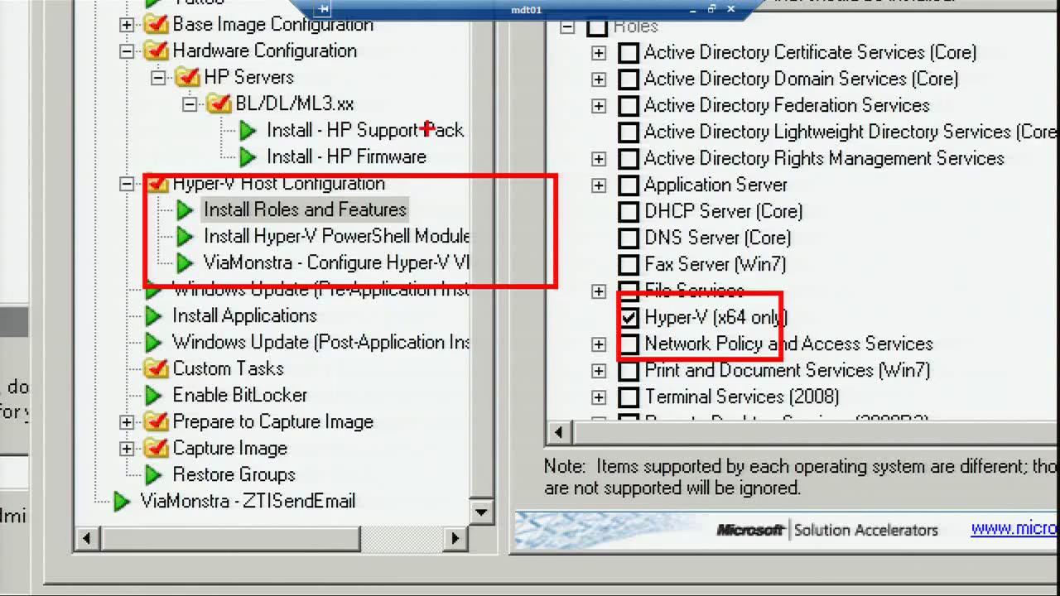
left_click_drag(453, 236, 555, 231)
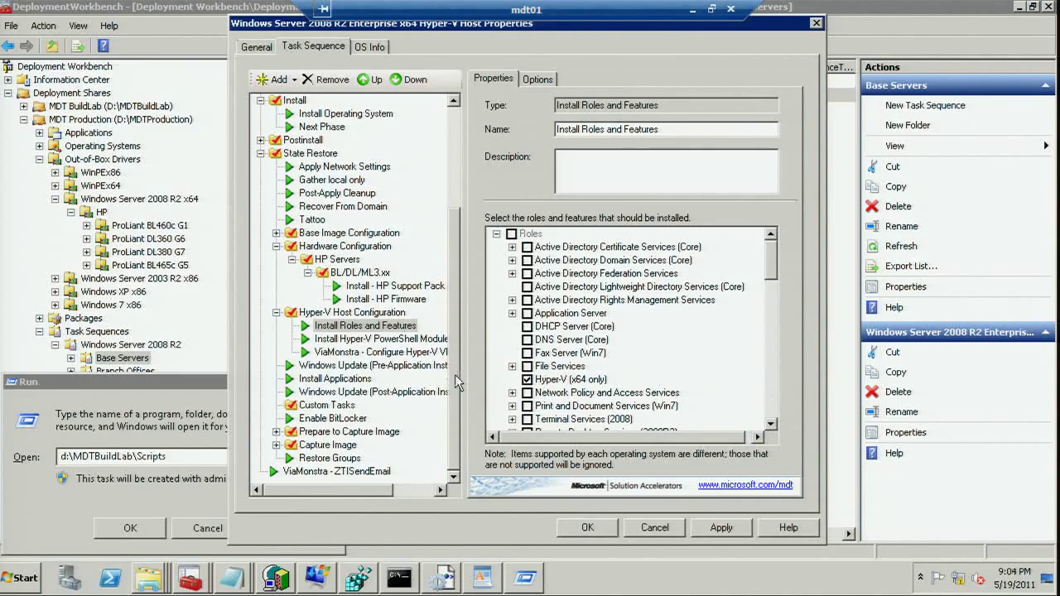
View the properties of the ViaMonstra - ZTISendEmail step and close the Hyper-V Host task sequence without saving
left_click(358, 472)
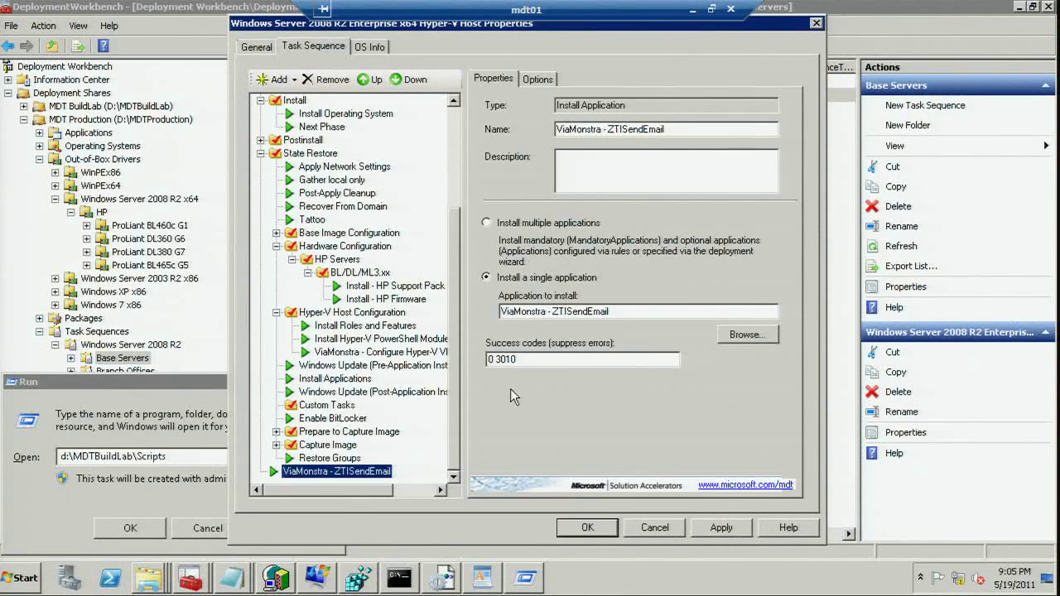
left_click(673, 530)
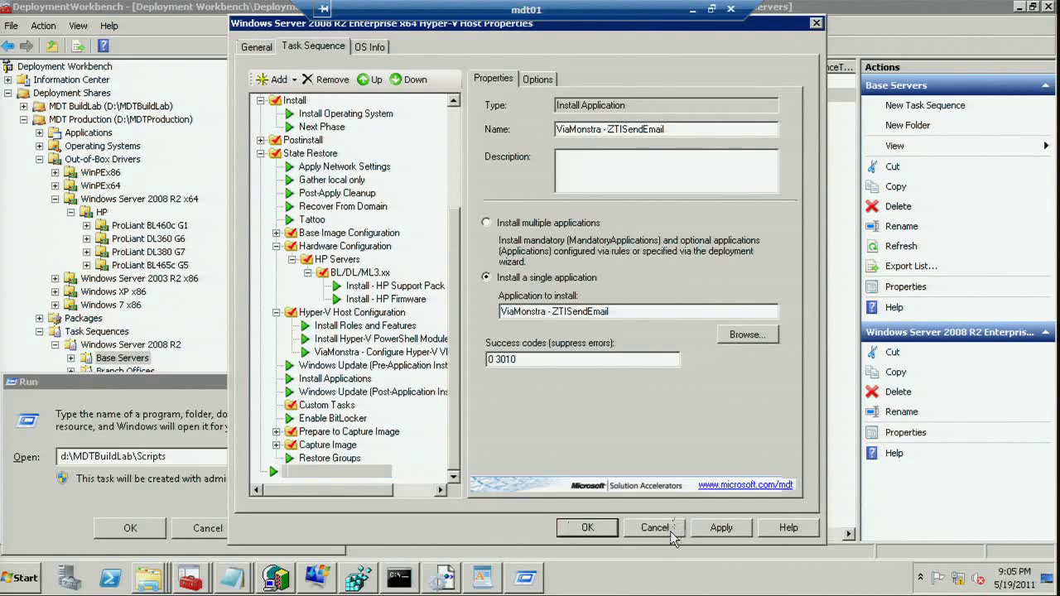
left_click(429, 327)
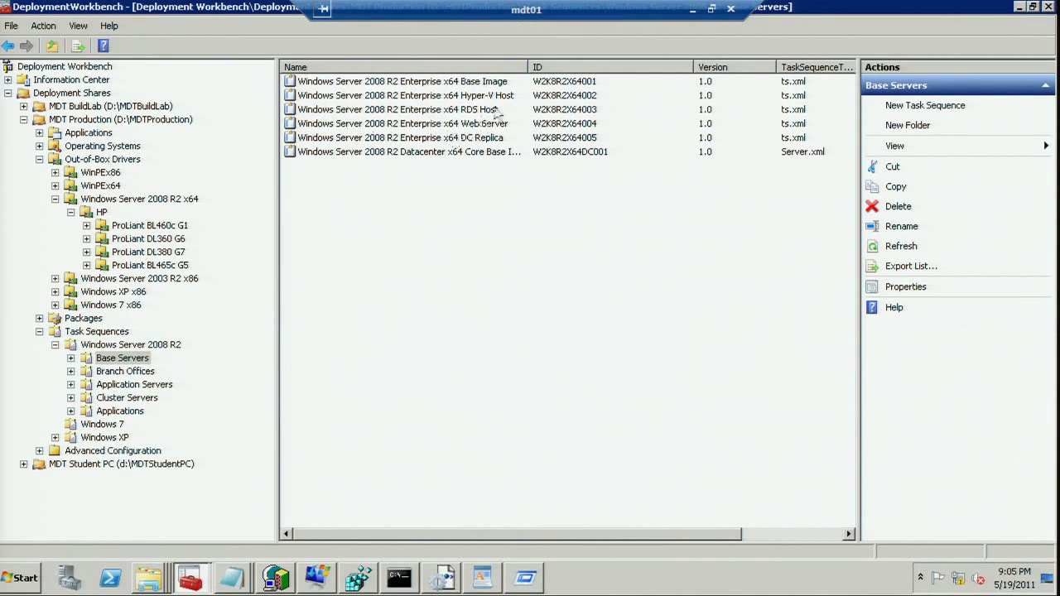
Review the Configure ADDS step under DC Replica Configuration in the DC Replica task sequence, and close it without saving
double_click(464, 138)
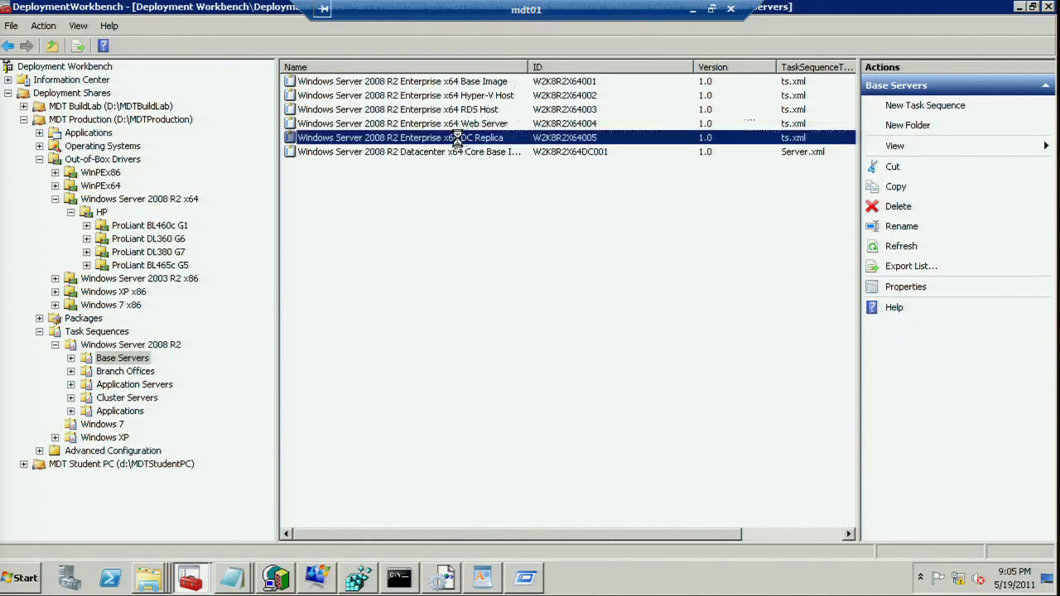
left_click(311, 47)
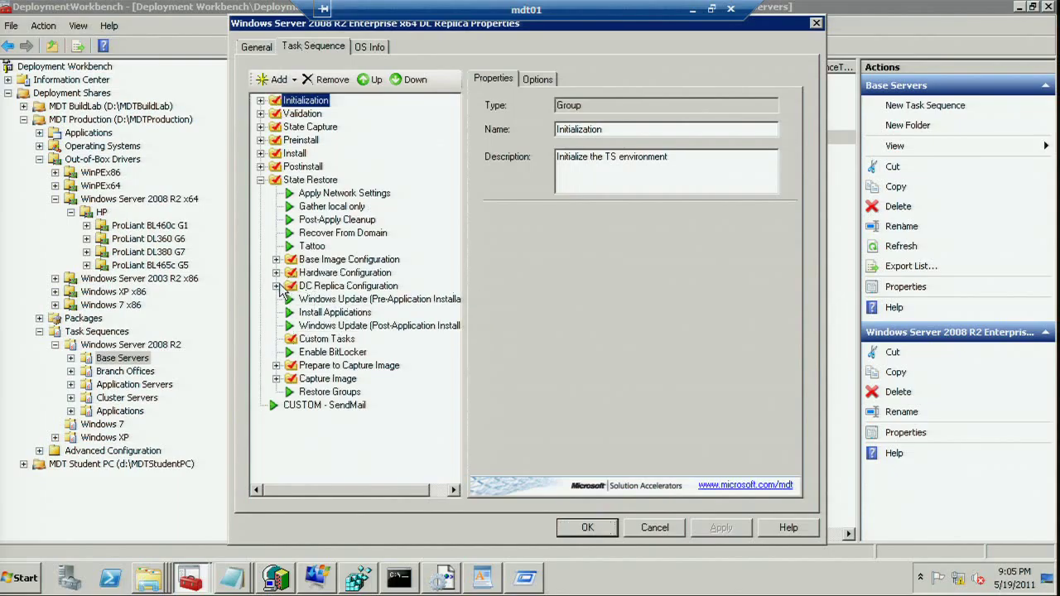
left_click(277, 286)
left_click(334, 303)
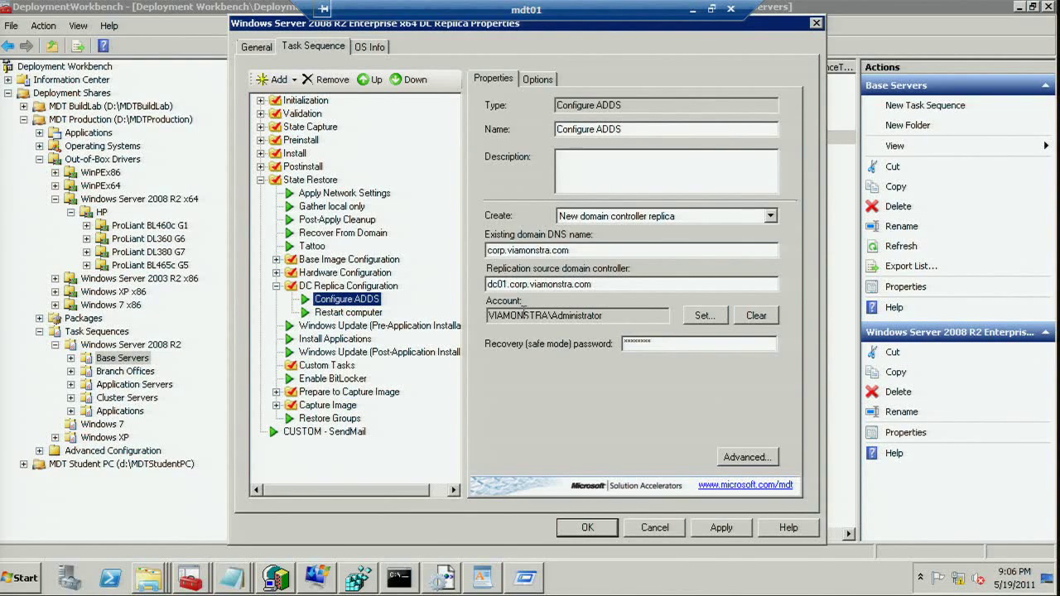
key("Escape")
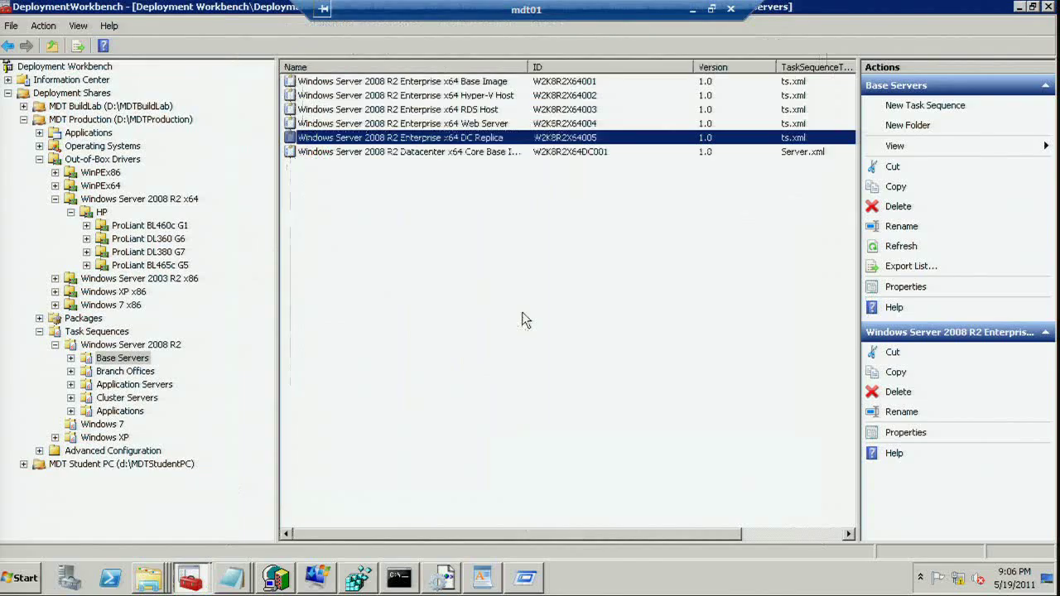
Minimize the mdt01 remote session and open Deployment Workbench on the Hyper-V host machine
left_click(695, 10)
key("super")
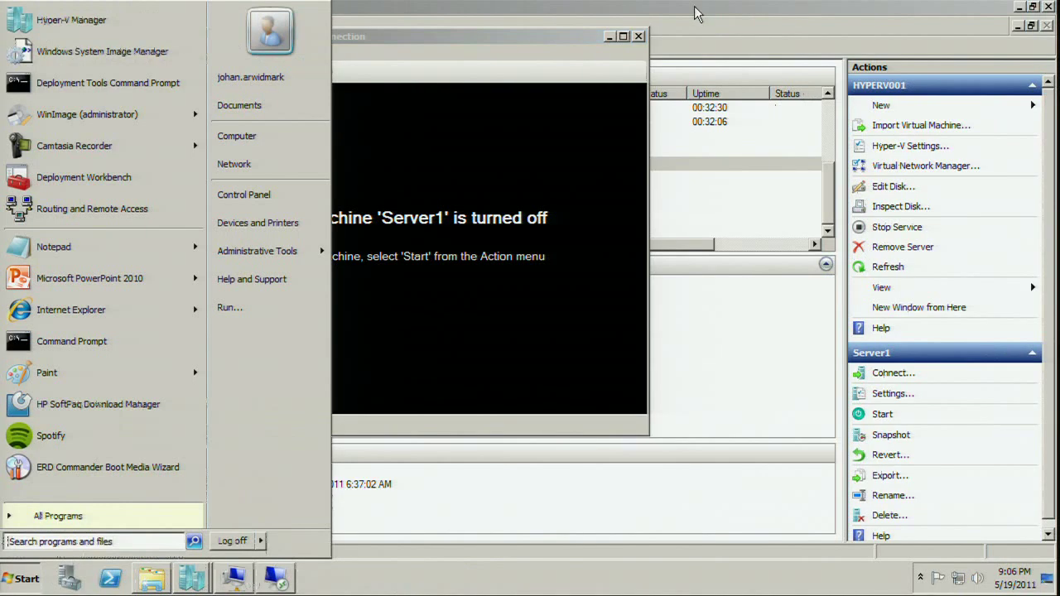
key("Down")
key("Down")
key("Down")
key("Down")
key("Down")
key("Down")
key("Return")
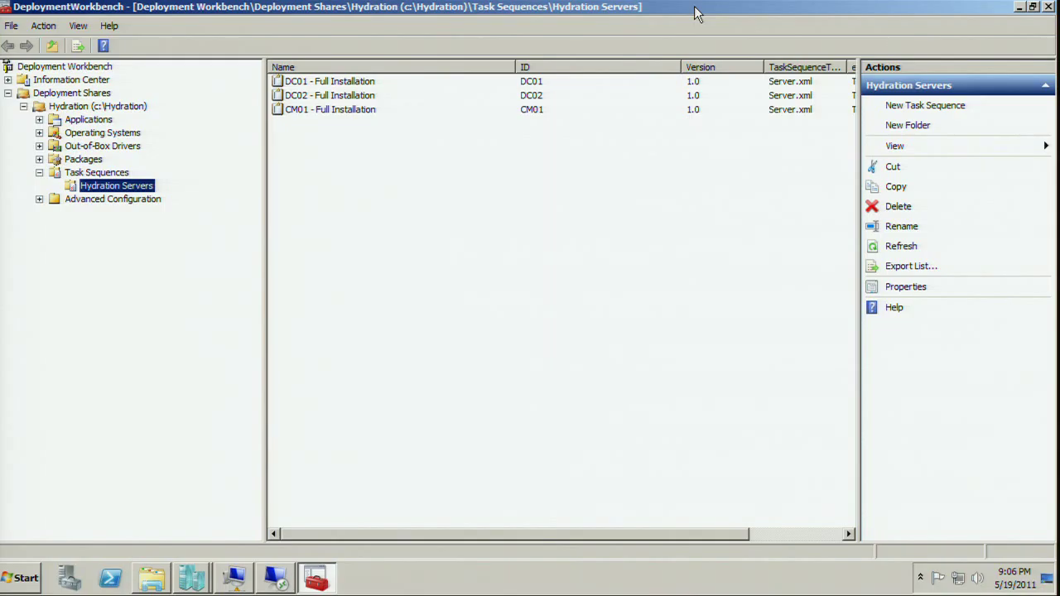
Open the existing deployment share at d:\Hydration in the workbench and finish the wizard
key("super+r")
type("d:\\")
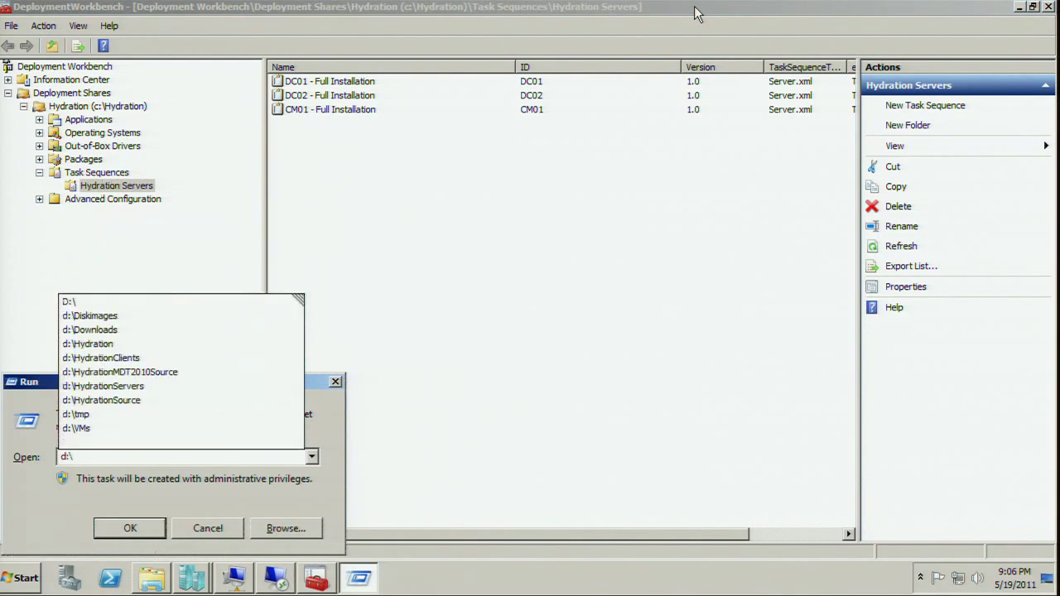
left_click(99, 91)
right_click(98, 92)
left_click(124, 113)
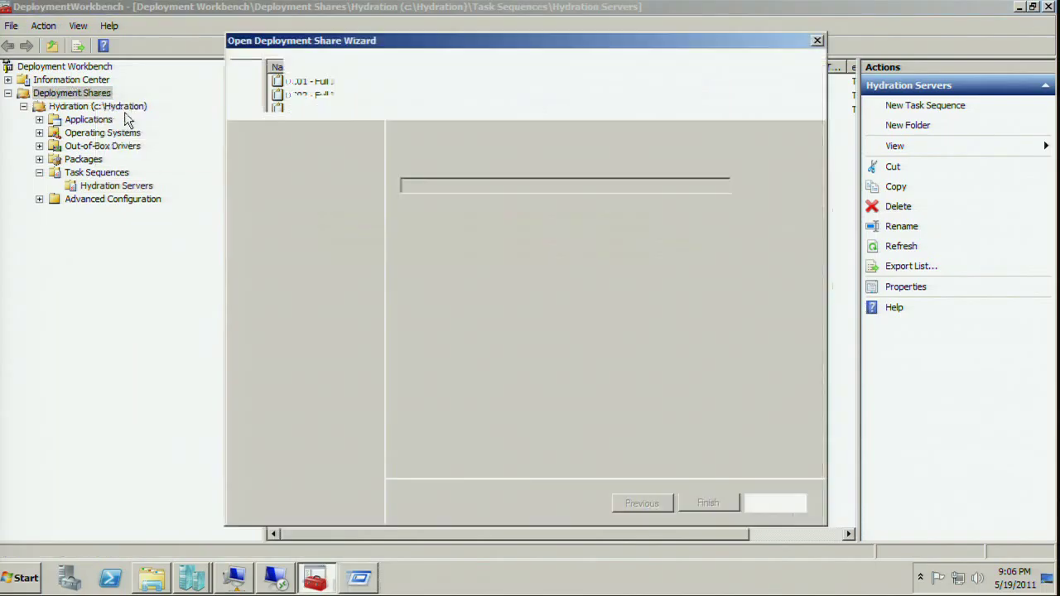
type("d:\\d")
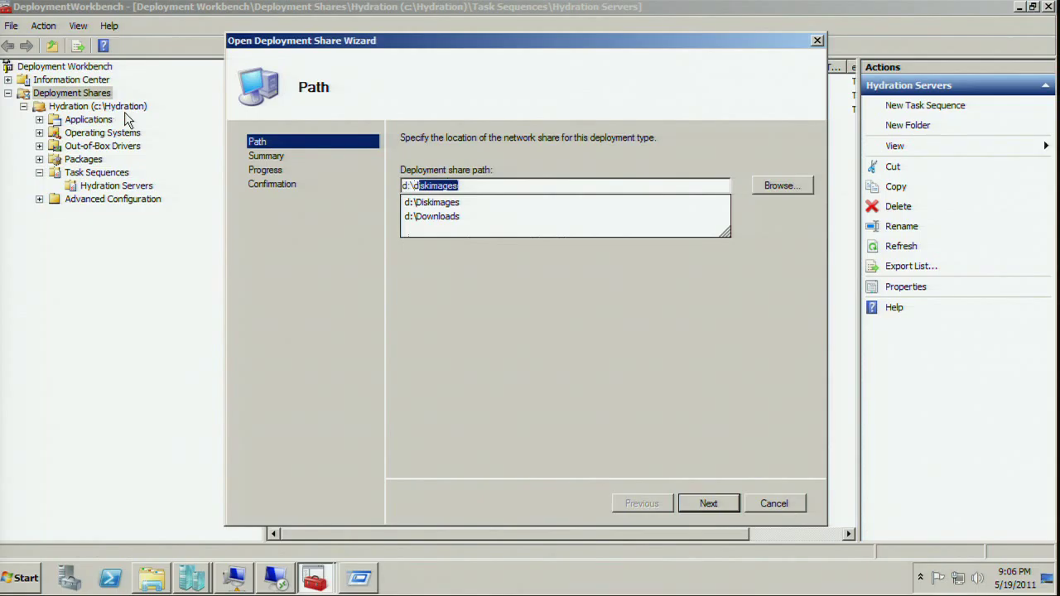
key("BackSpace")
key("BackSpace")
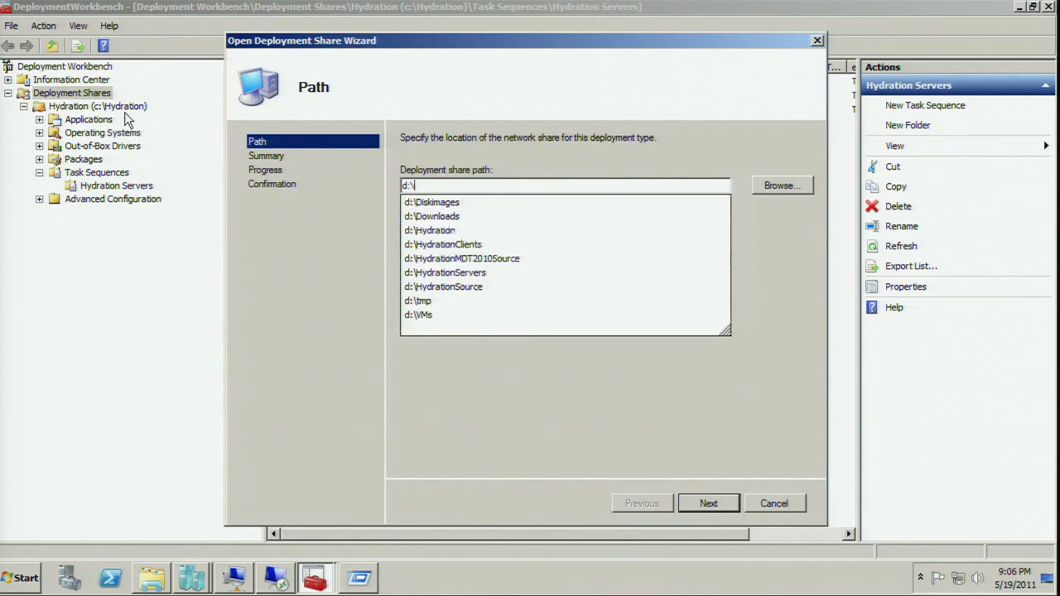
type("Hydration")
key("Down")
key("Return")
key("Return")
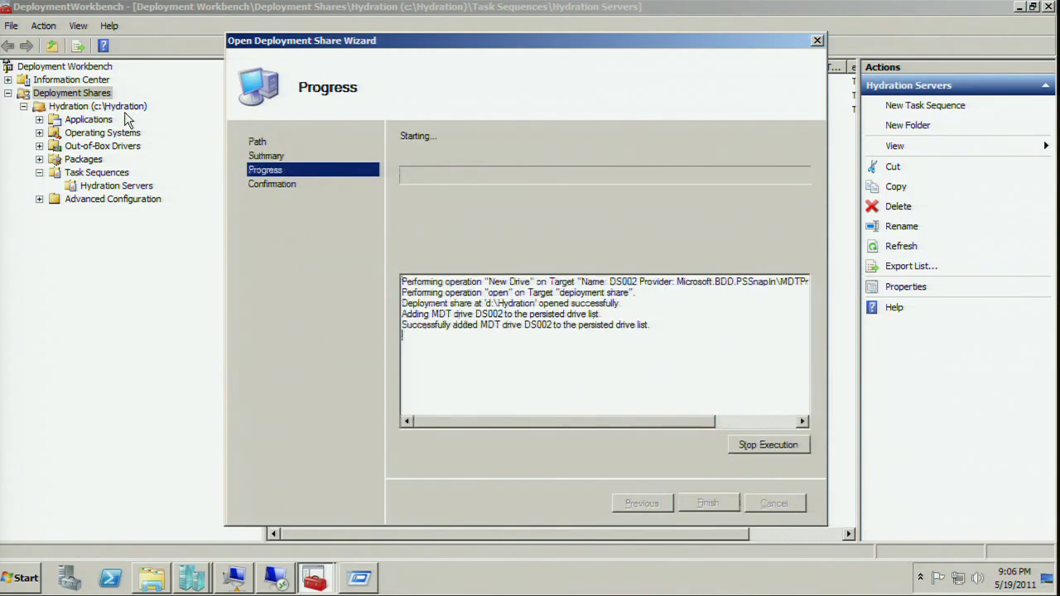
key("Return")
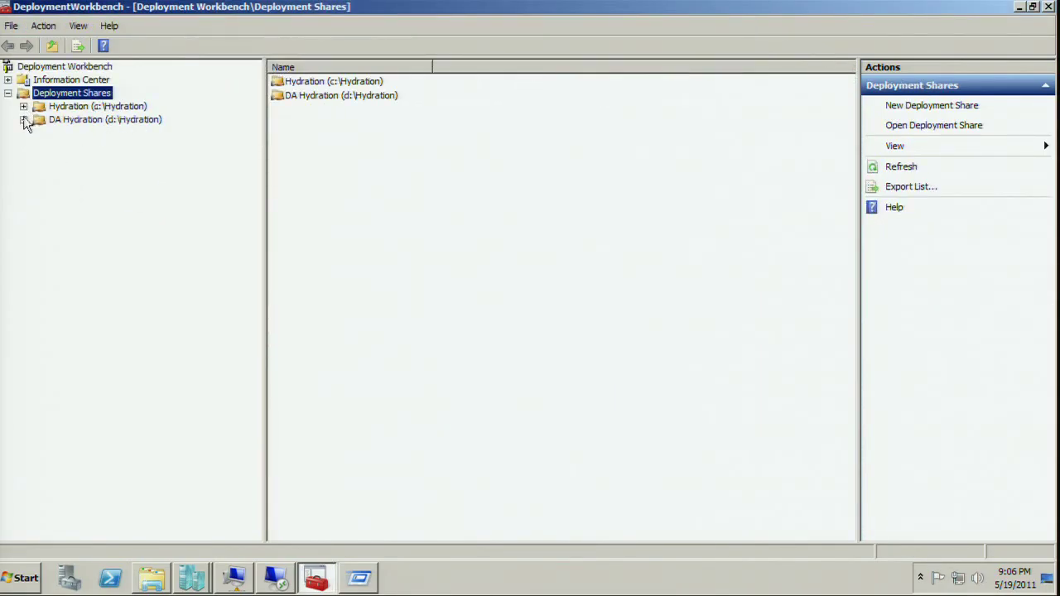
Expand the DA Hydration share down to its task sequences and list those in the Hydration Servers folder
left_click(23, 120)
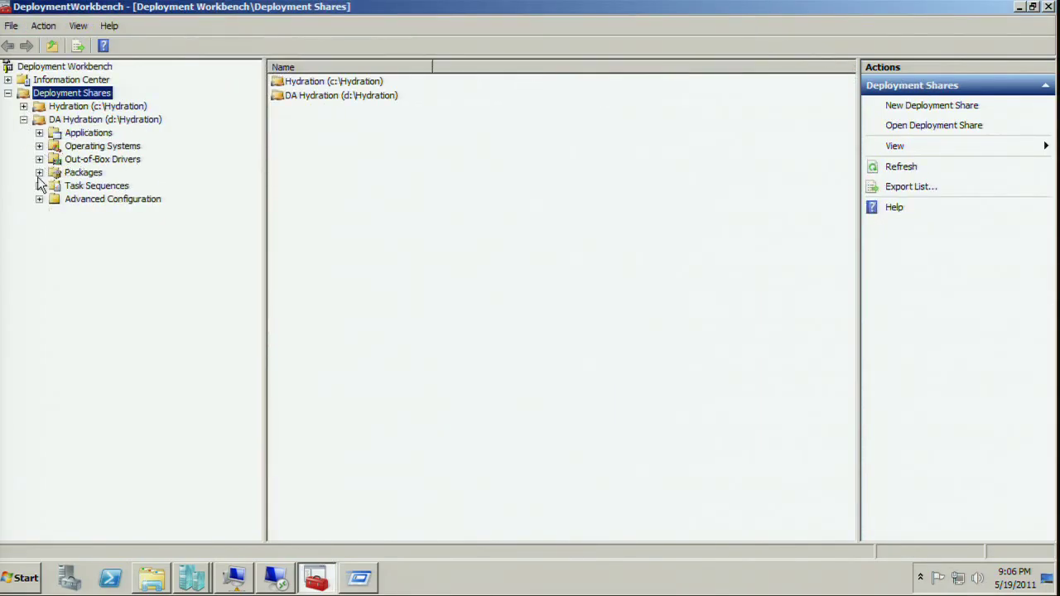
left_click(39, 186)
left_click(106, 203)
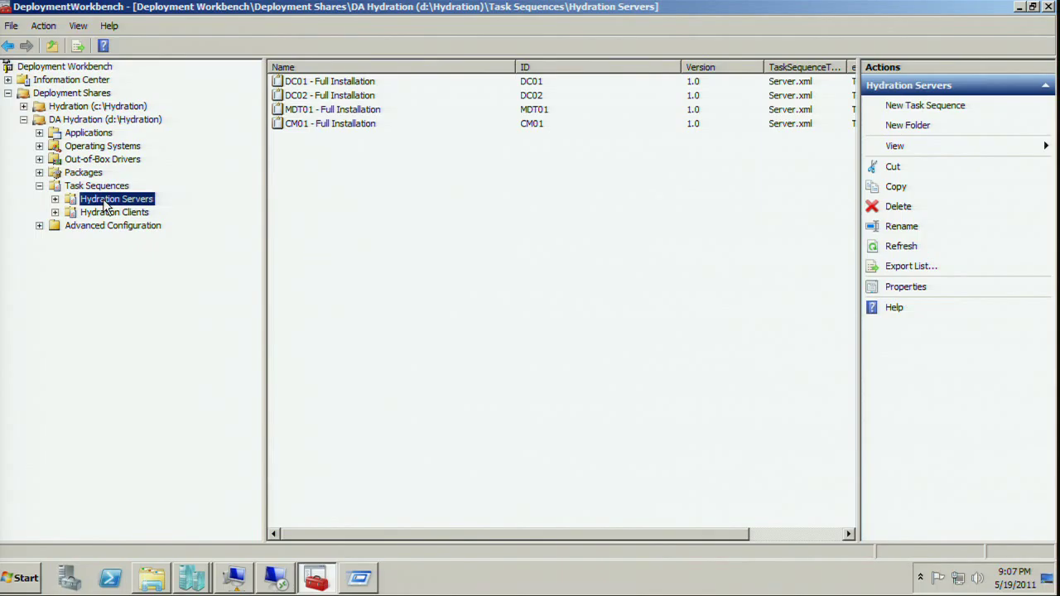
Review the Active Directory, DHCP and Create OUs and Users steps of DC01 - Full Installation, and close it without saving
left_click(314, 84)
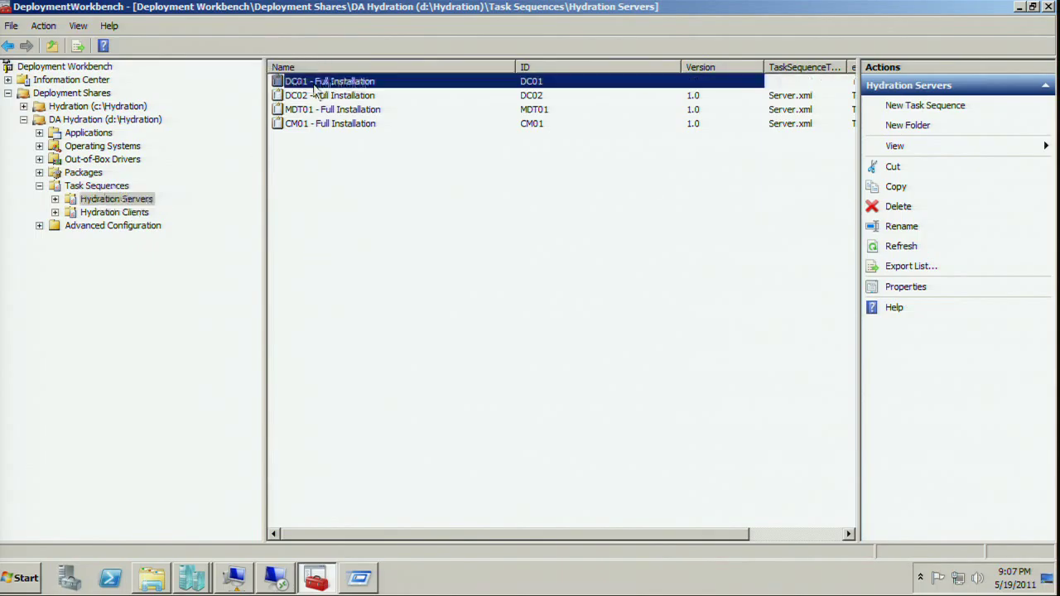
double_click(315, 89)
left_click(323, 41)
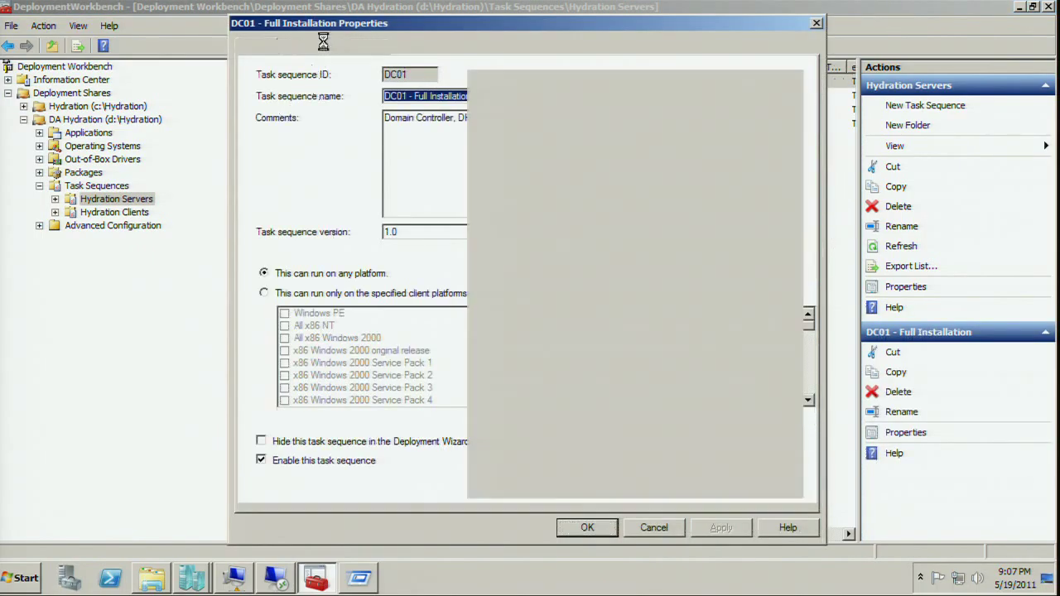
left_click(261, 206)
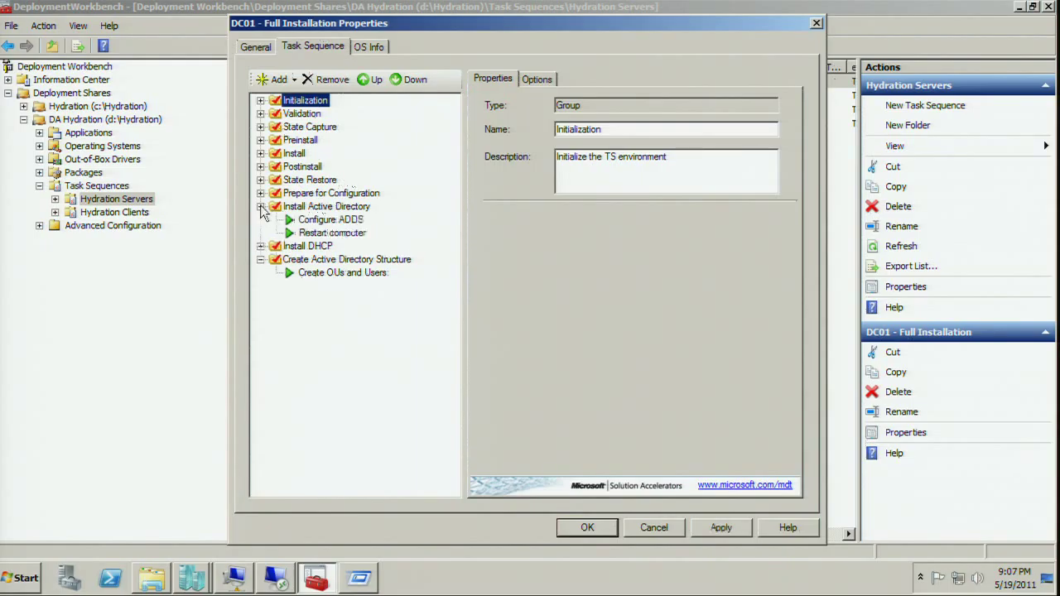
left_click(261, 246)
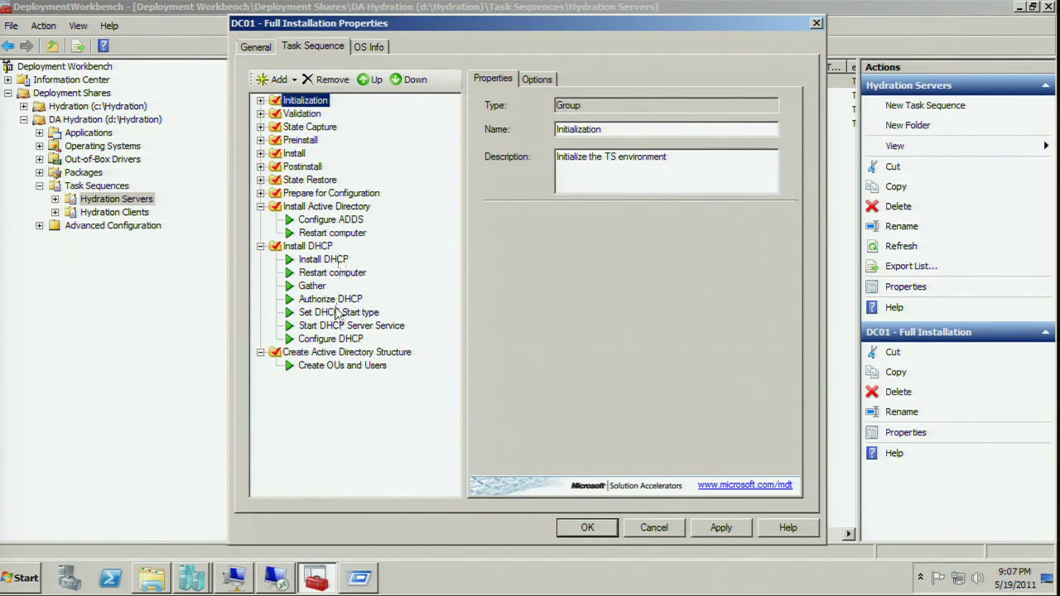
left_click(332, 339)
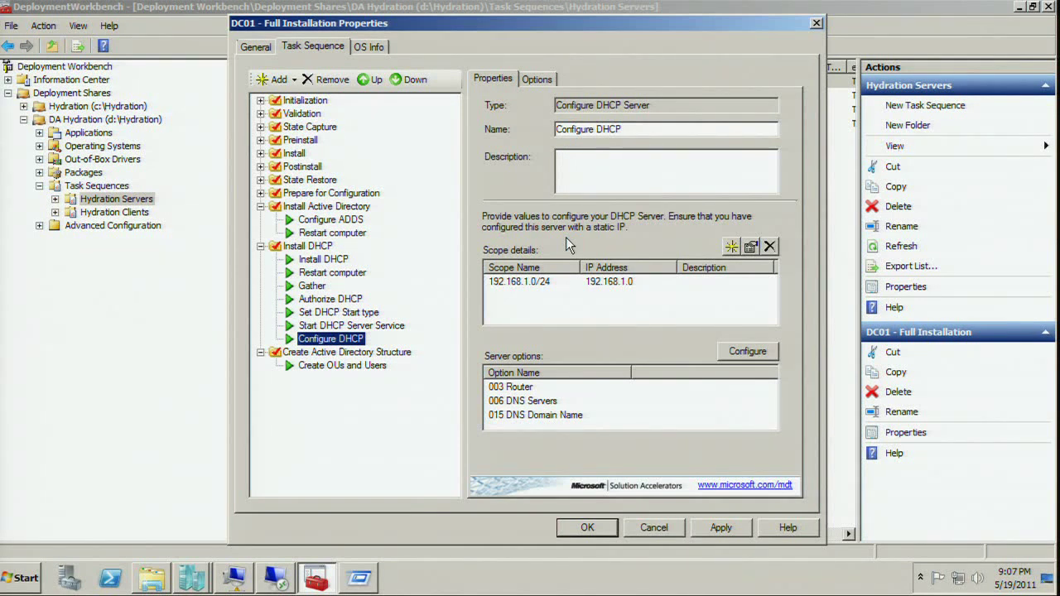
left_click(356, 365)
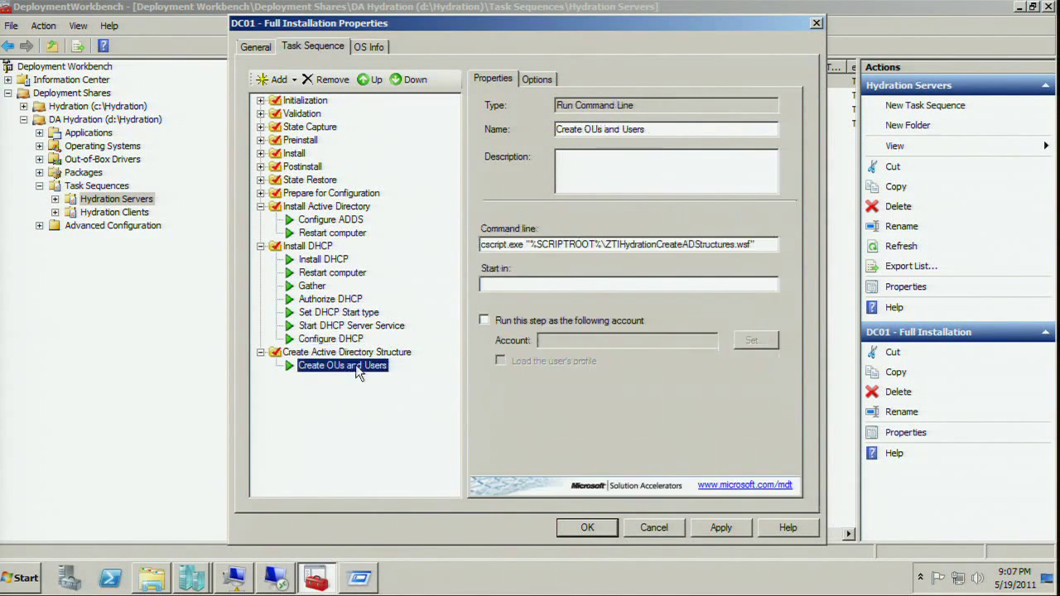
key("Escape")
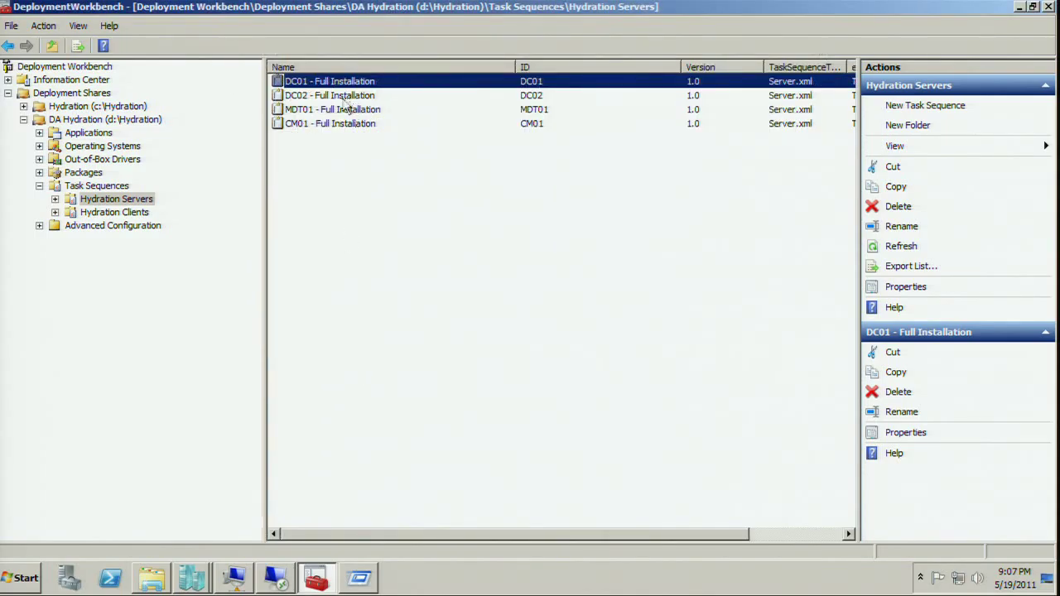
View the comments and task sequence groups of DC02 - Full Installation, and close its properties
double_click(343, 97)
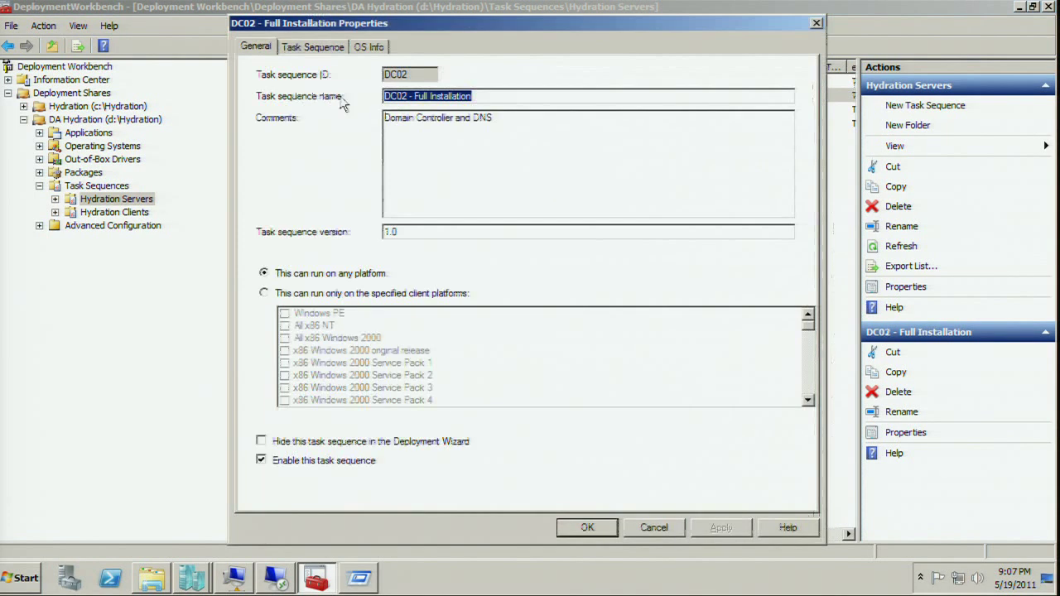
left_click(314, 46)
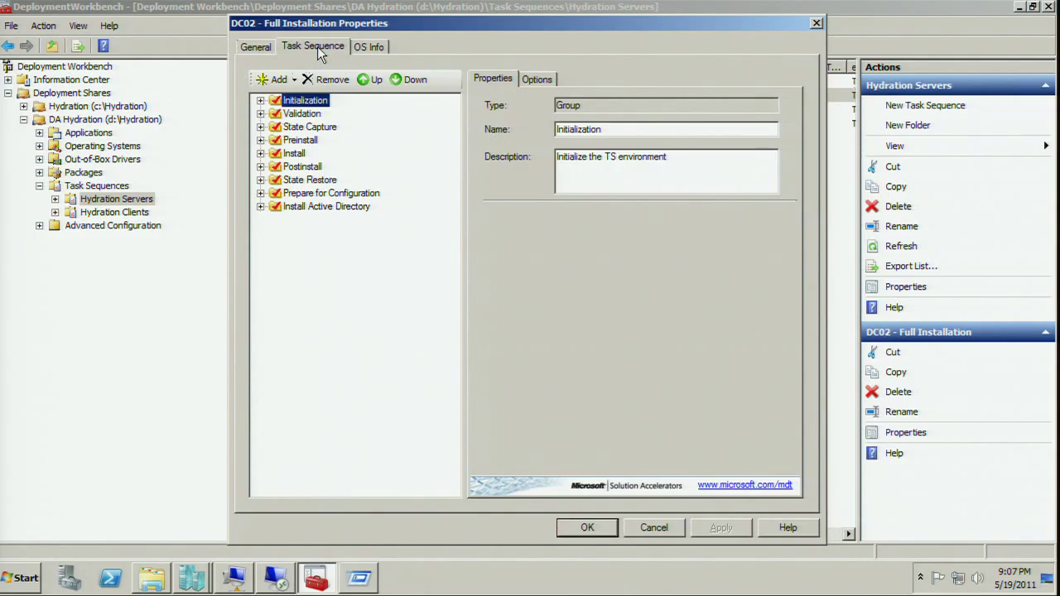
key("Escape")
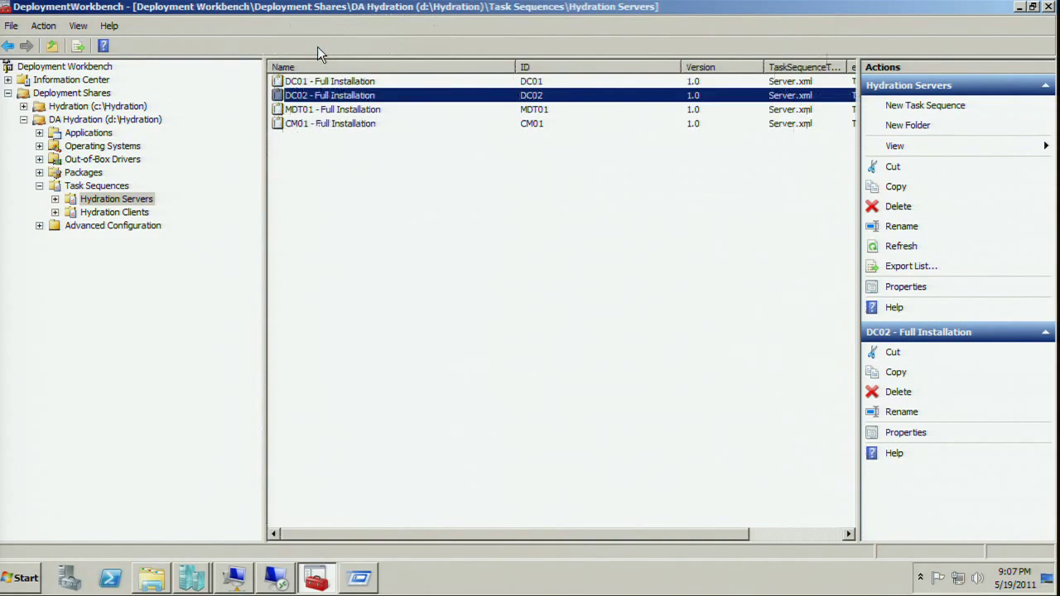
Review the Office 2010, Log Viewer, WDS and SQL Server 2008 R2 Express groups of MDT01 - Full Installation, and close it without saving
double_click(336, 113)
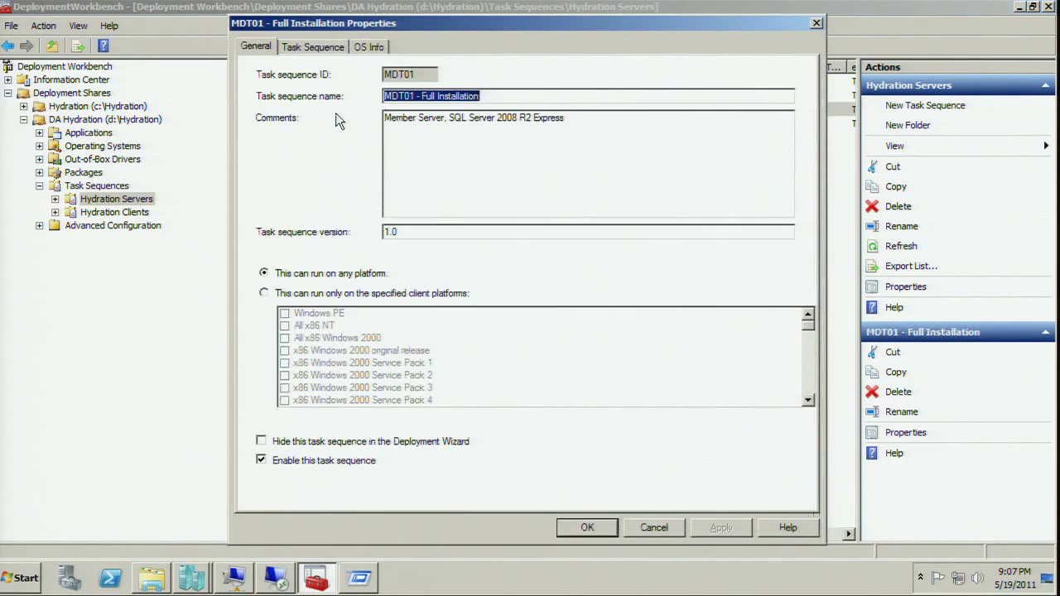
left_click(314, 48)
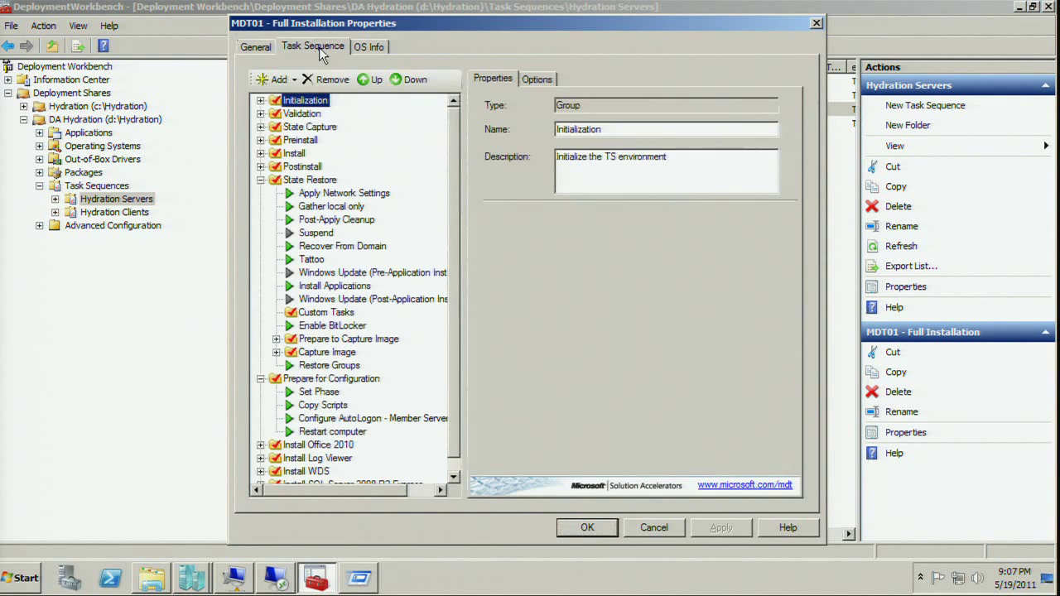
scroll(457, 221, "down", 1)
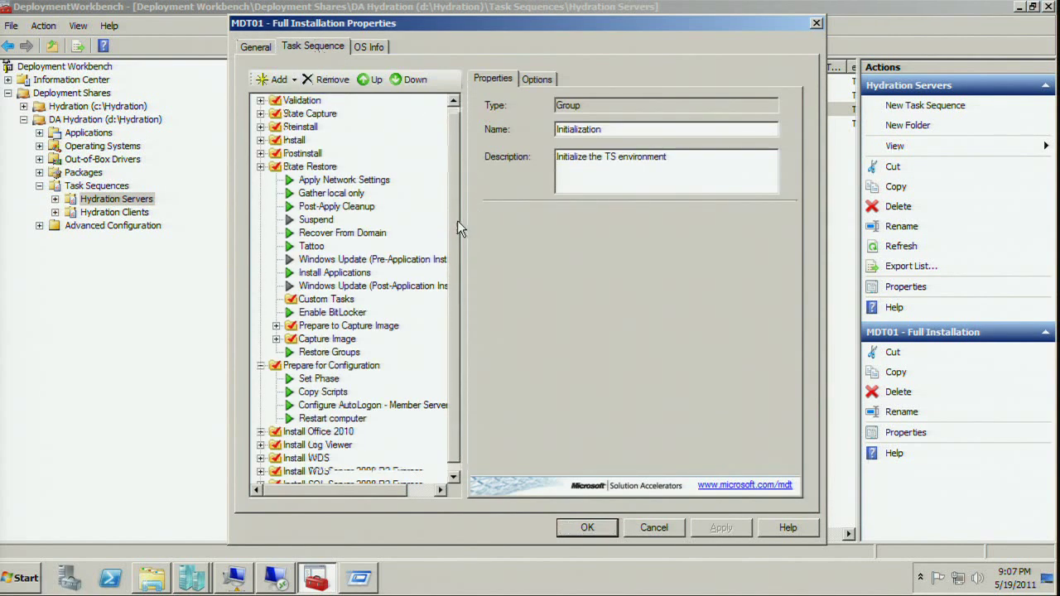
left_click(260, 432)
scroll(457, 414, "down", 1)
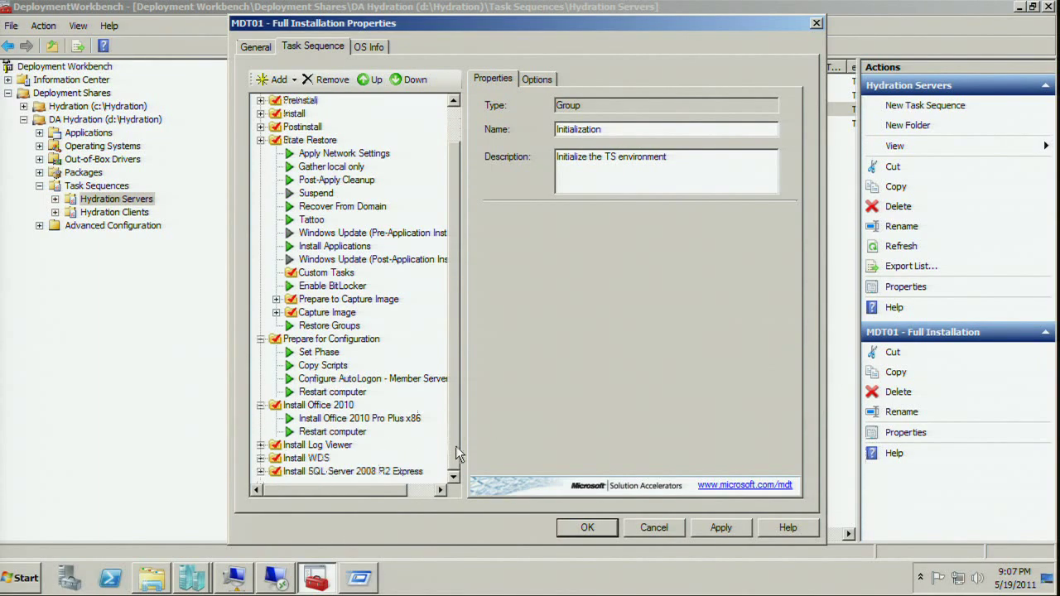
left_click(260, 445)
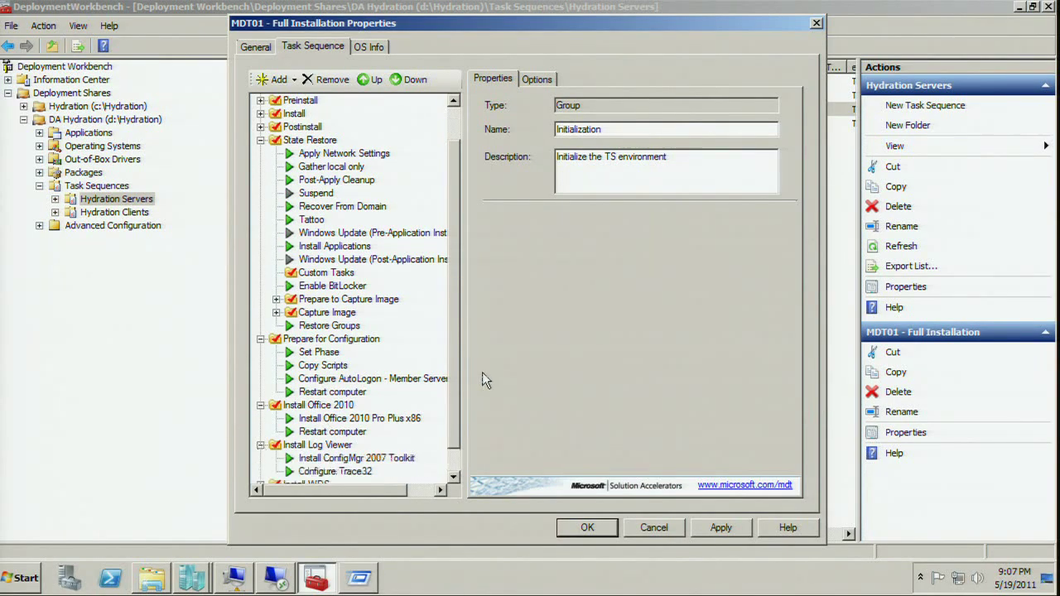
scroll(464, 381, "down", 1)
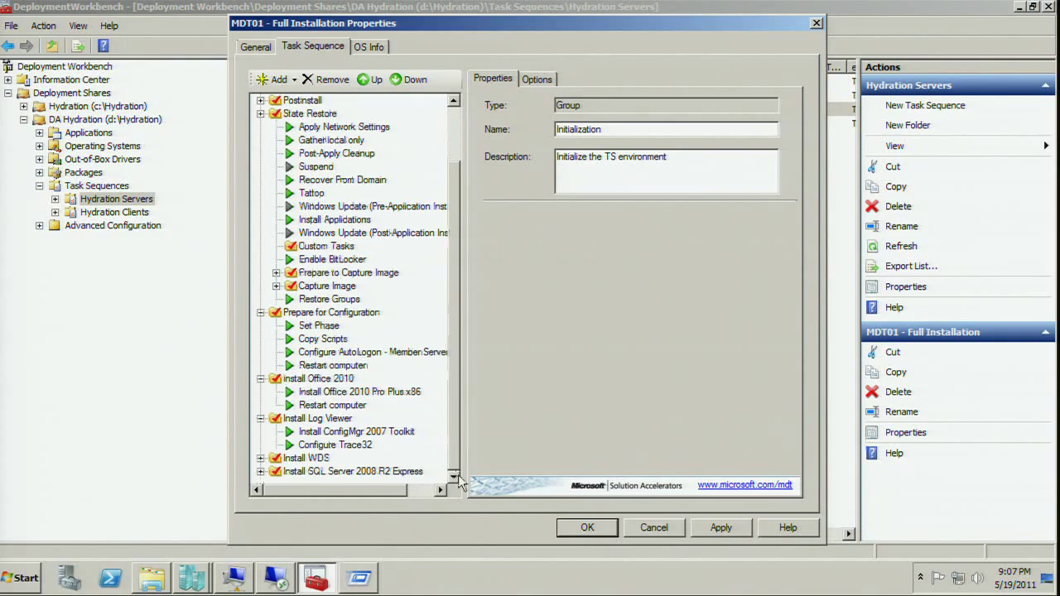
left_click(261, 458)
scroll(453, 373, "down", 1)
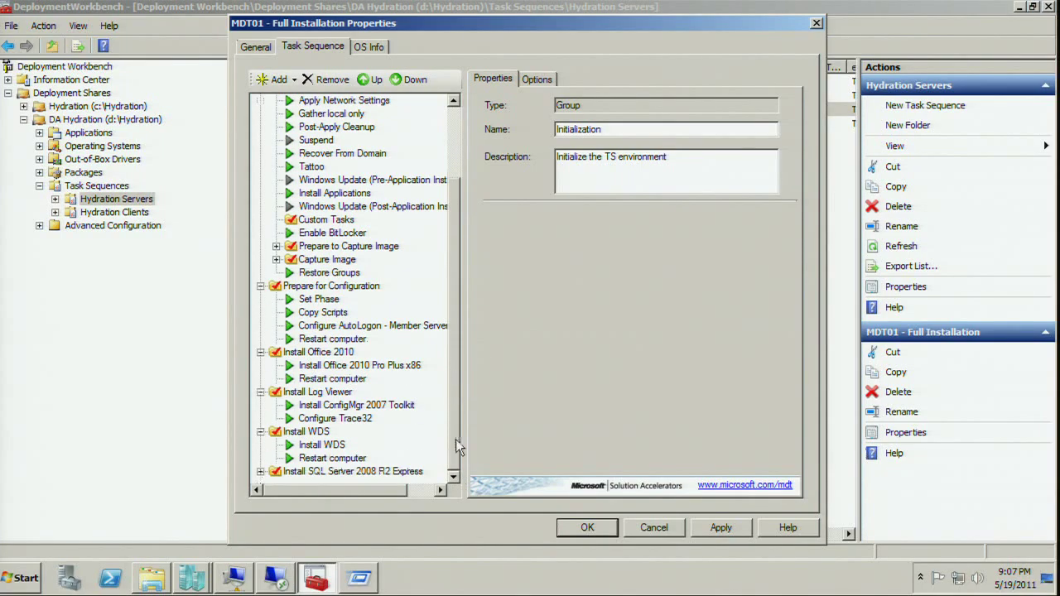
left_click(260, 472)
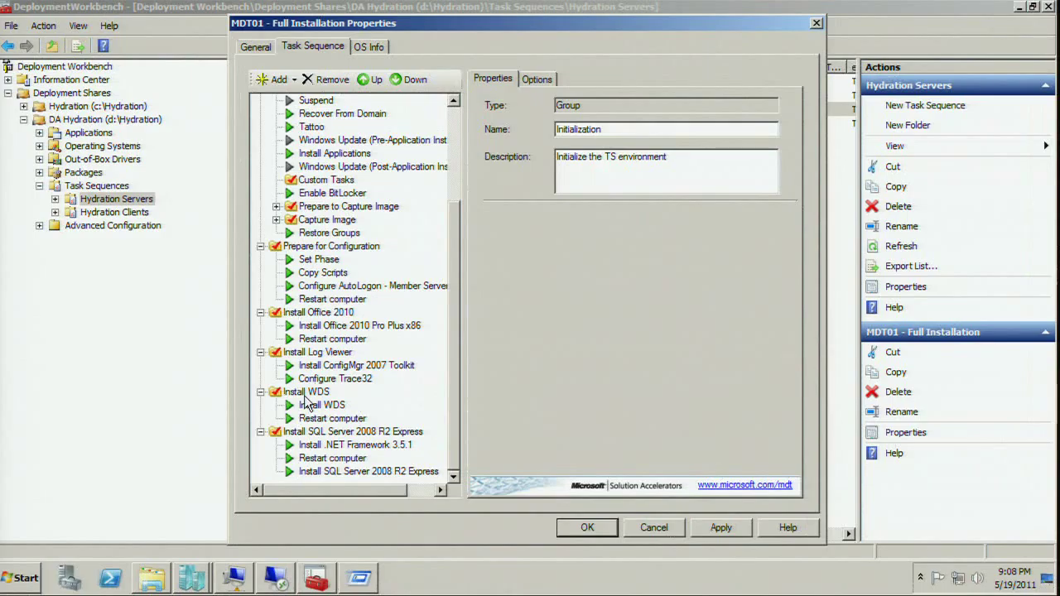
key("Escape")
Open the folder d:\HydrationMDT2010Source in Windows Explorer
key("super+r")
type("d:\\Hydration")
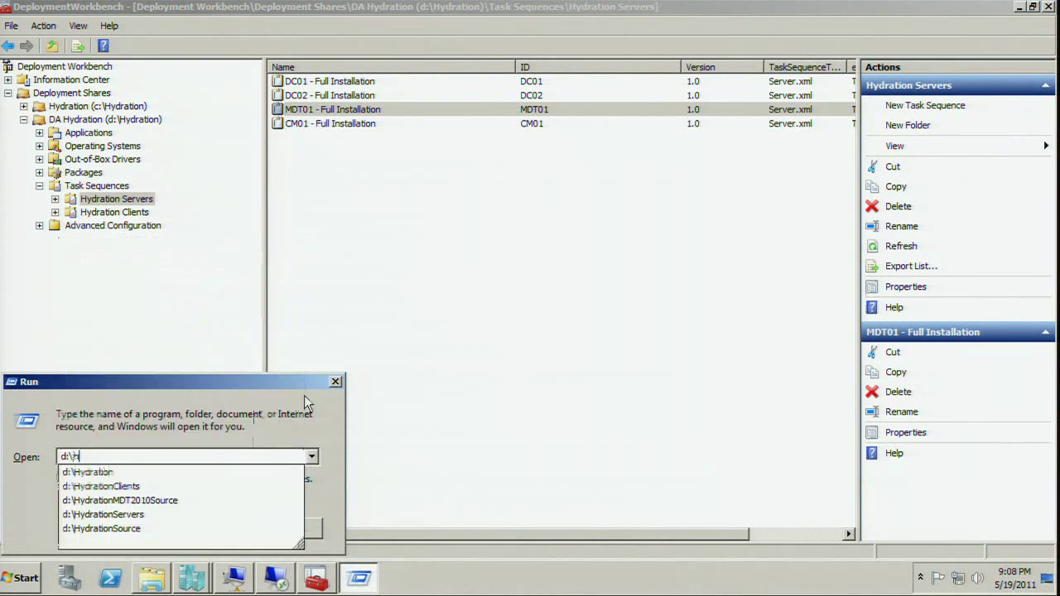
key("Down")
key("Down")
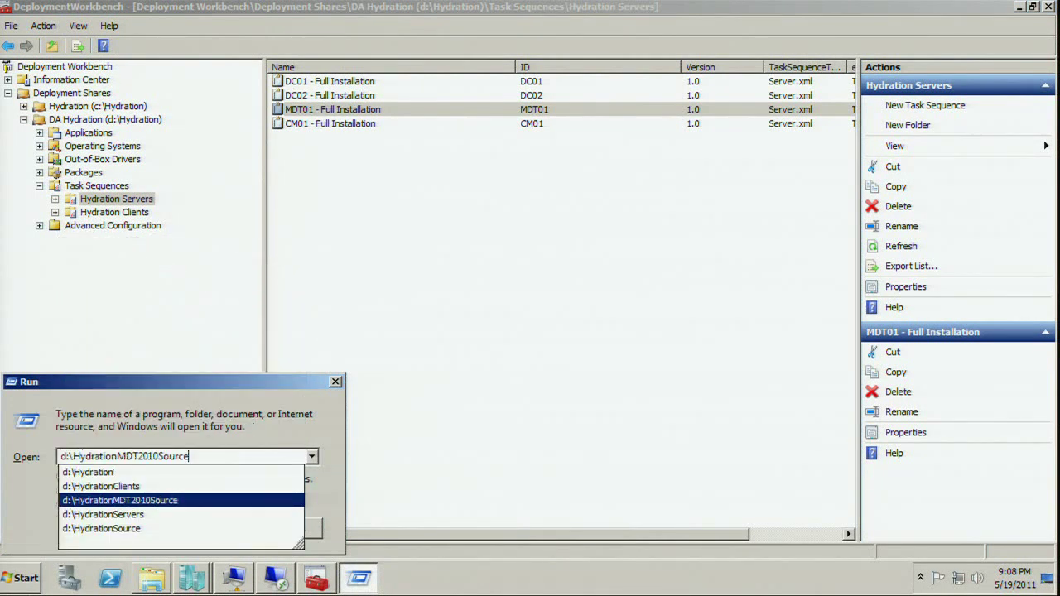
key("Return")
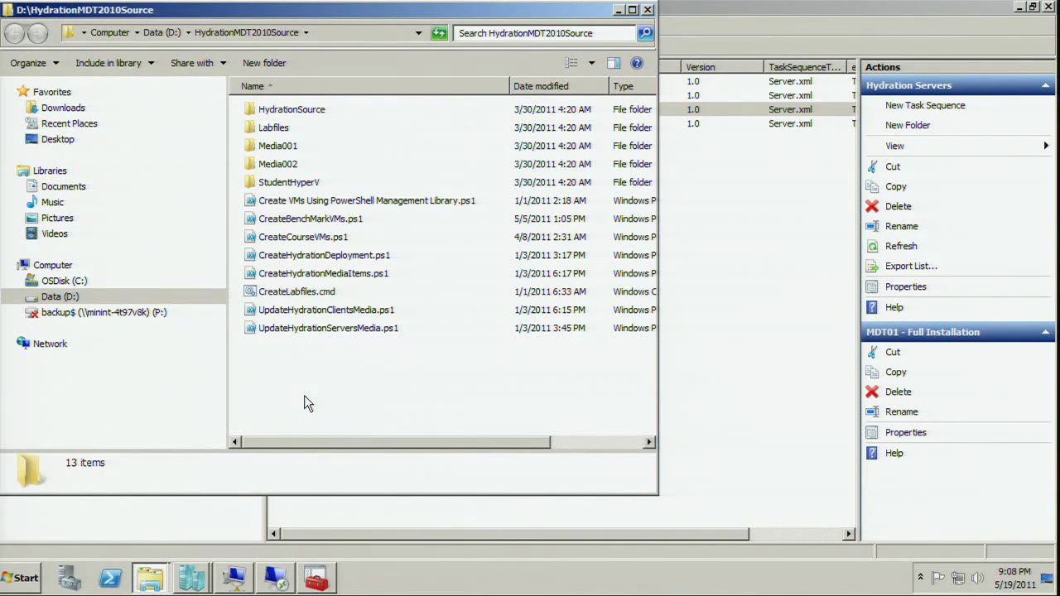
Open the folder c:\HydrationCM2012 in Windows Explorer
key("alt+Up")
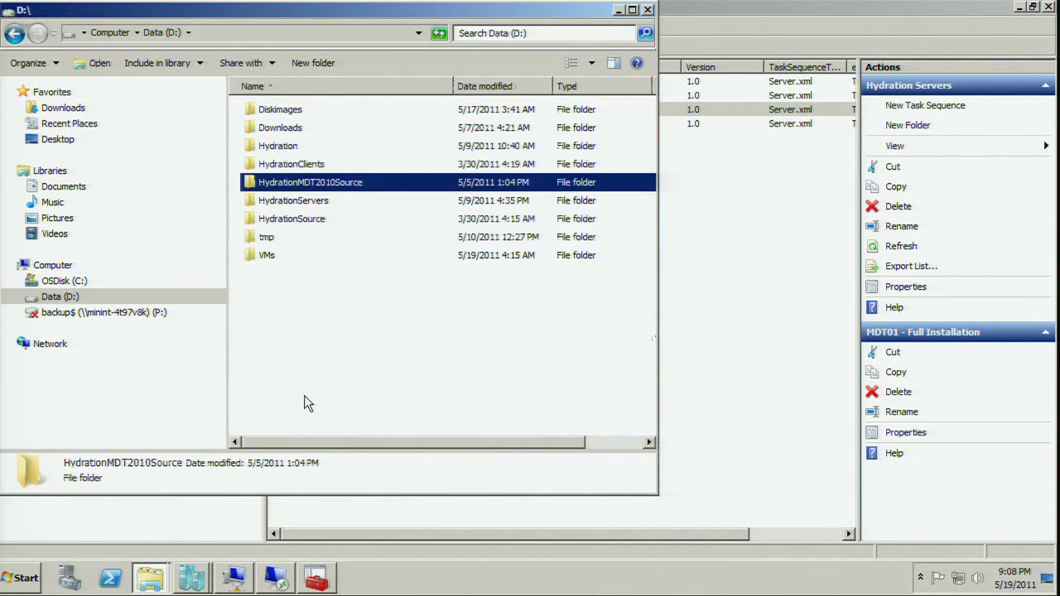
key("super+r")
type("c:\\")
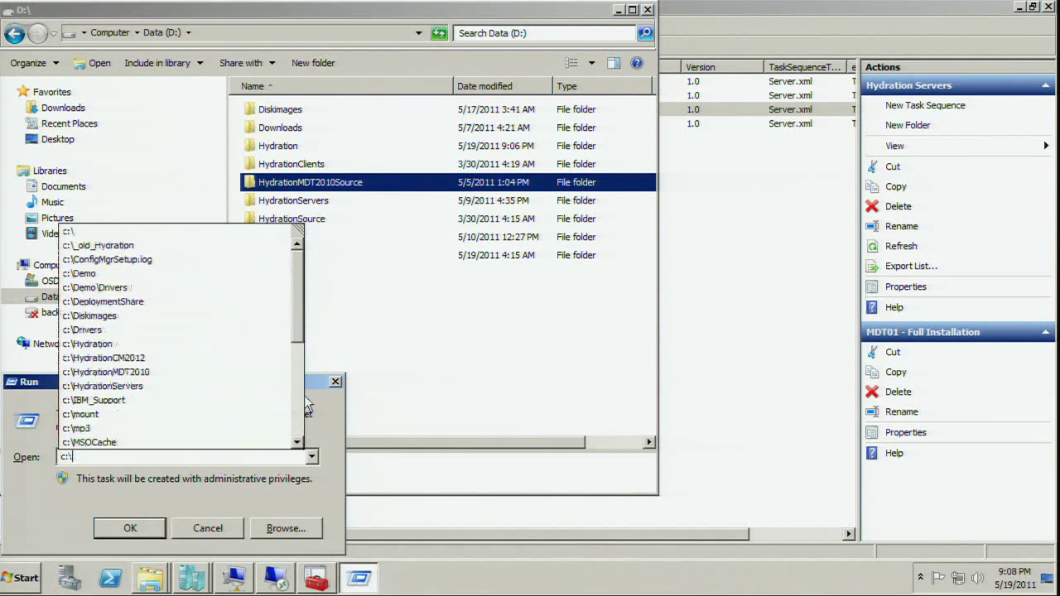
type("hy")
key("Down")
key("Down")
key("Return")
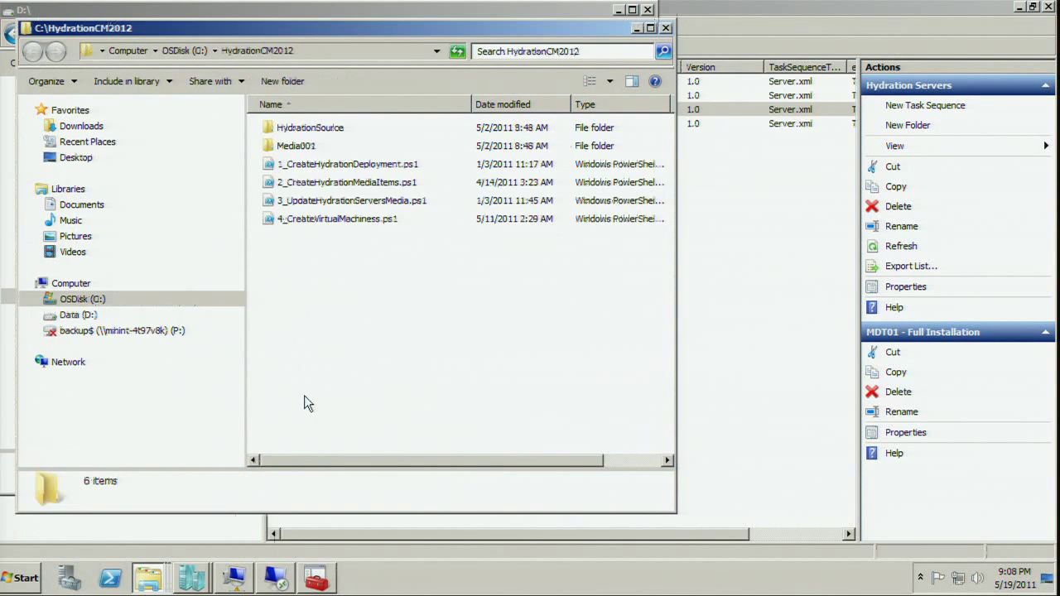
Create a folder named test under the Task Sequences of DA Hydration in Deployment Workbench, and view its generated PowerShell script
key("alt+Tab")
key("alt+Tab")
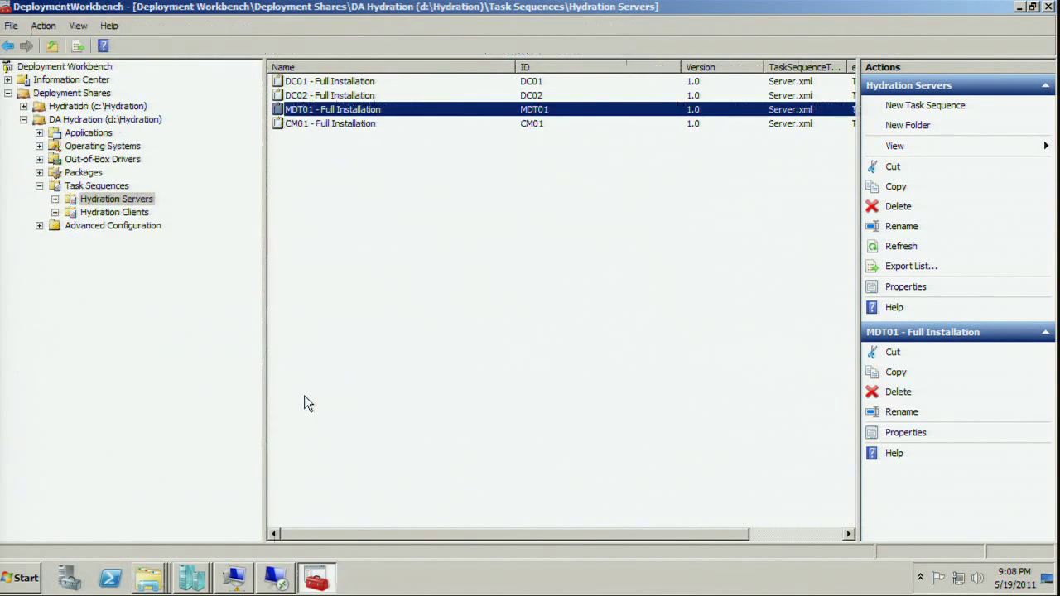
right_click(104, 191)
left_click(139, 207)
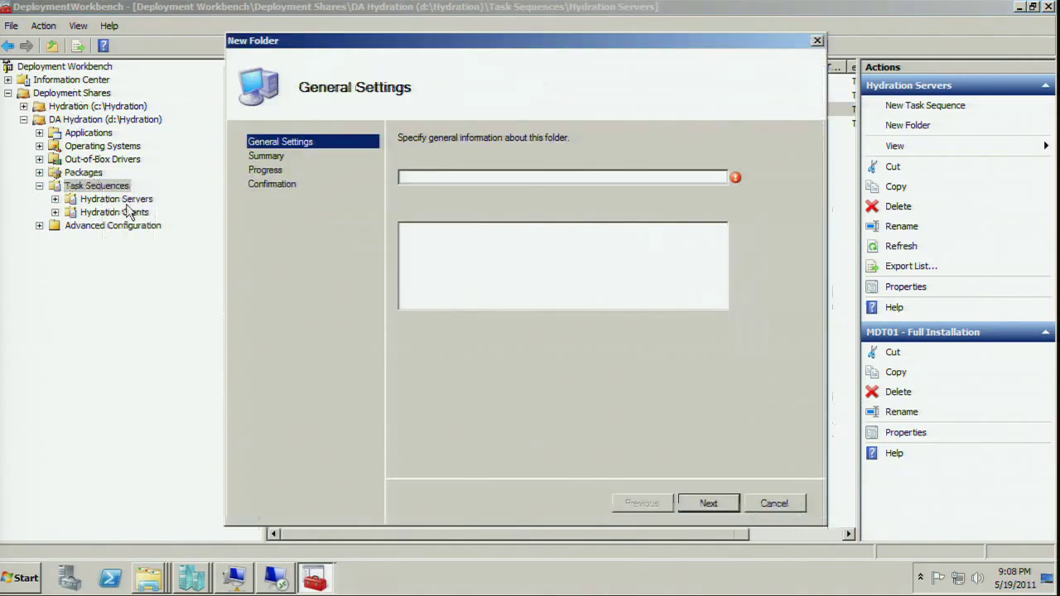
type("test")
key("Return")
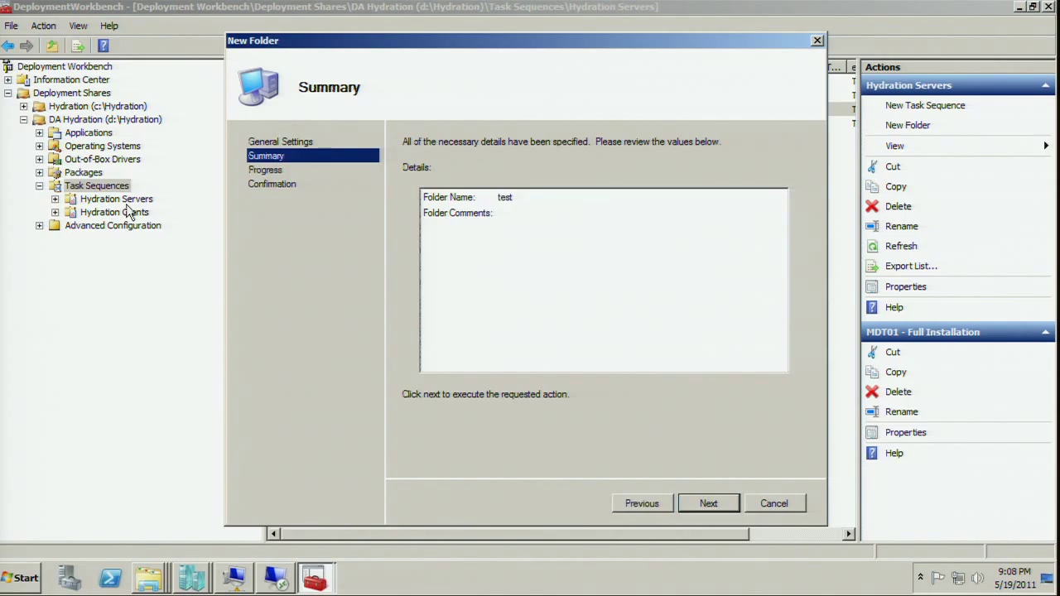
key("Return")
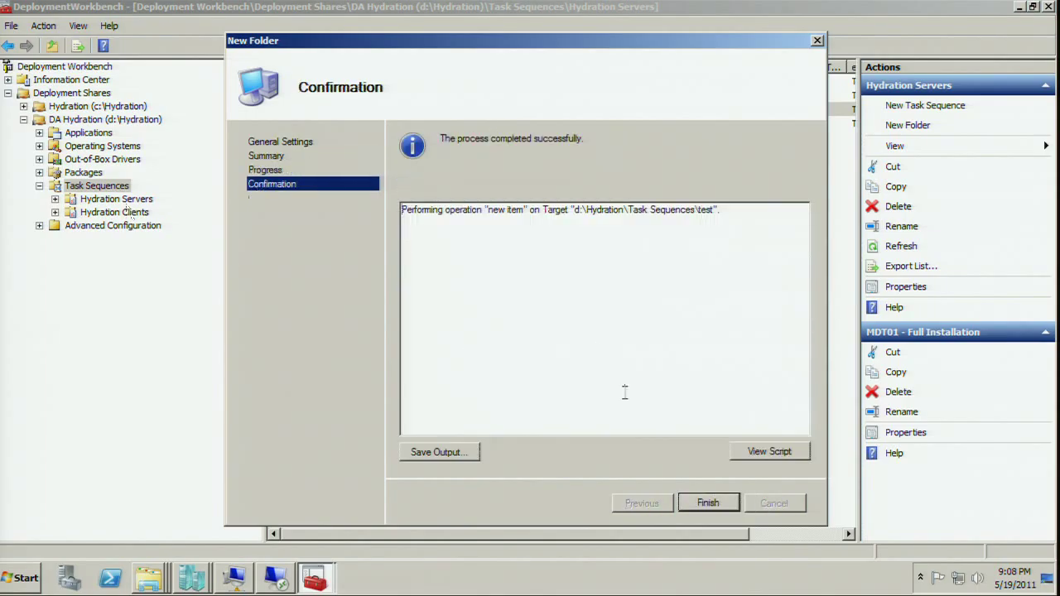
left_click(772, 452)
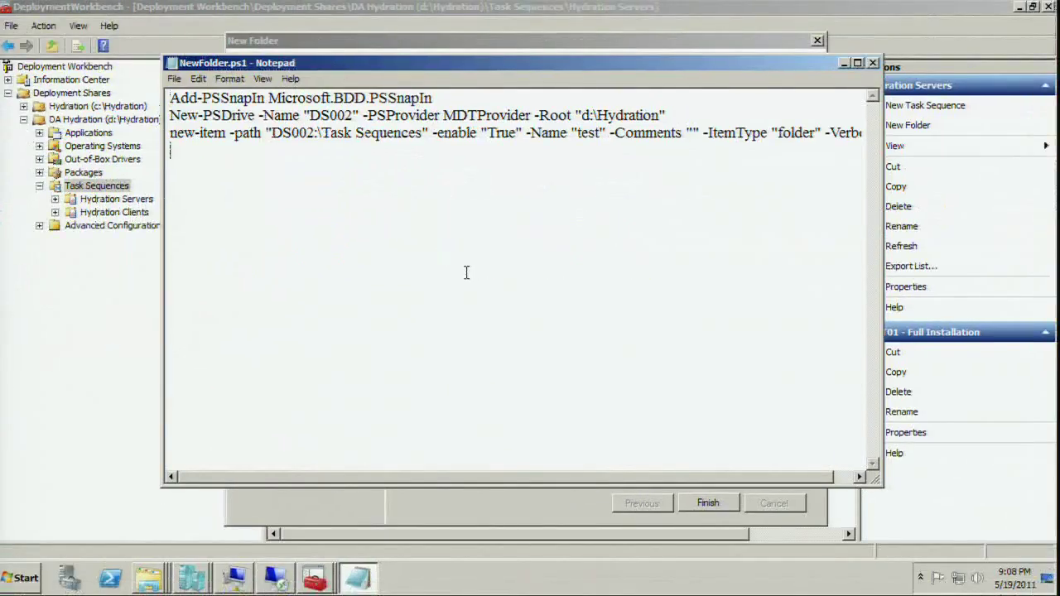
key("alt+F4")
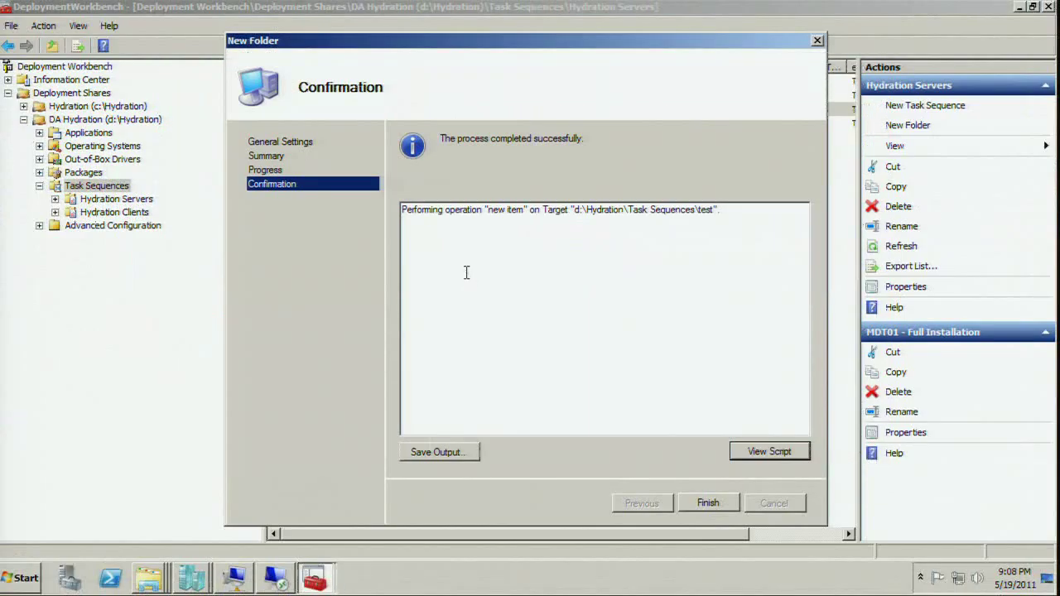
Look over the numbered PowerShell scripts in C:\HydrationCM2012, and close both that folder and the completed New Folder wizard
key("alt+Tab")
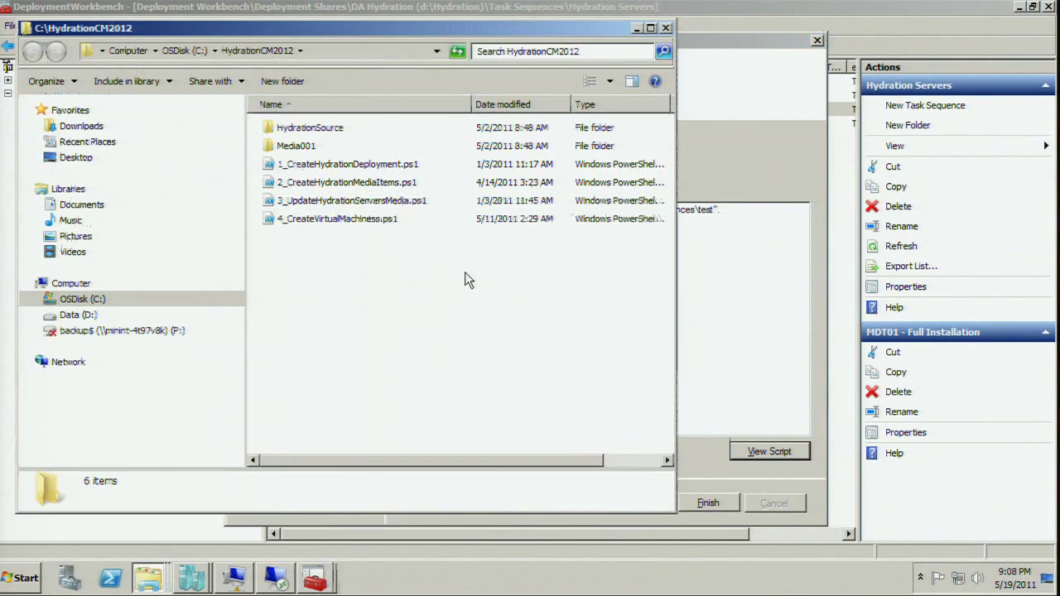
key("m")
key("Down")
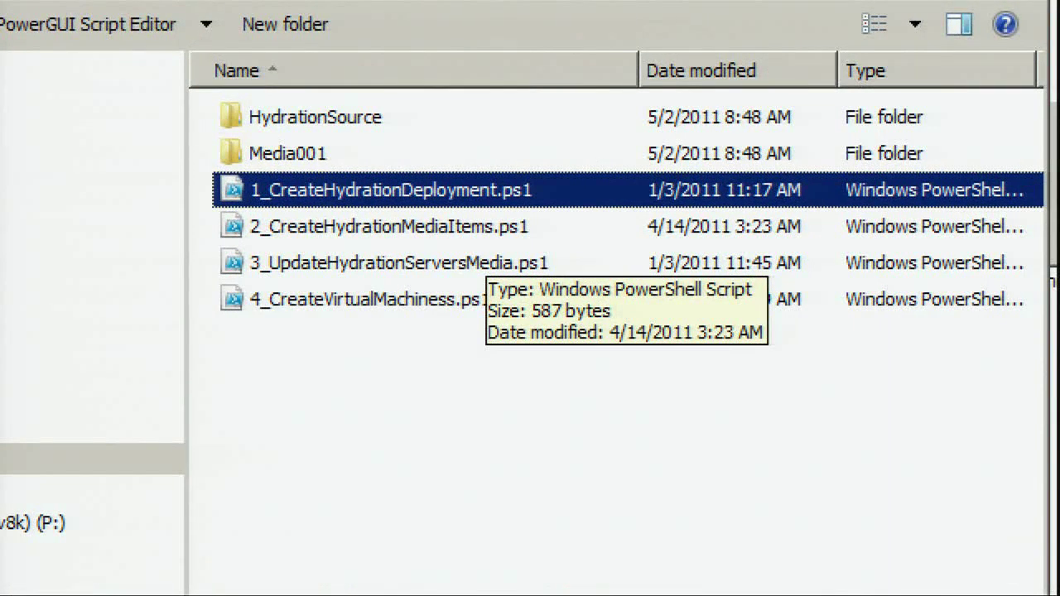
mouse_move(199, 276)
left_mouse_down()
mouse_move(518, 309)
mouse_move(556, 352)
left_mouse_up()
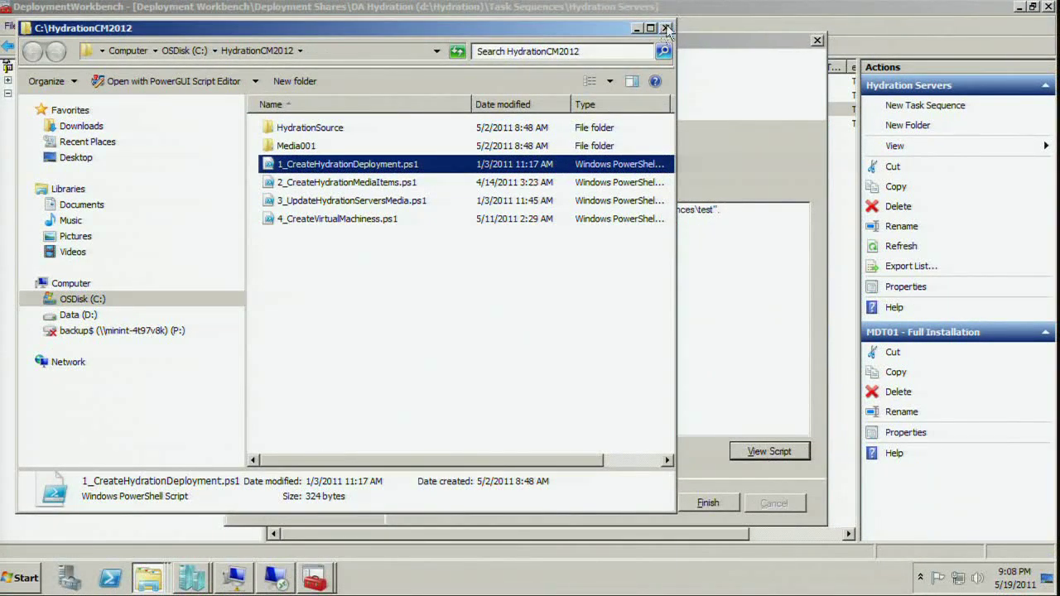
left_click(666, 27)
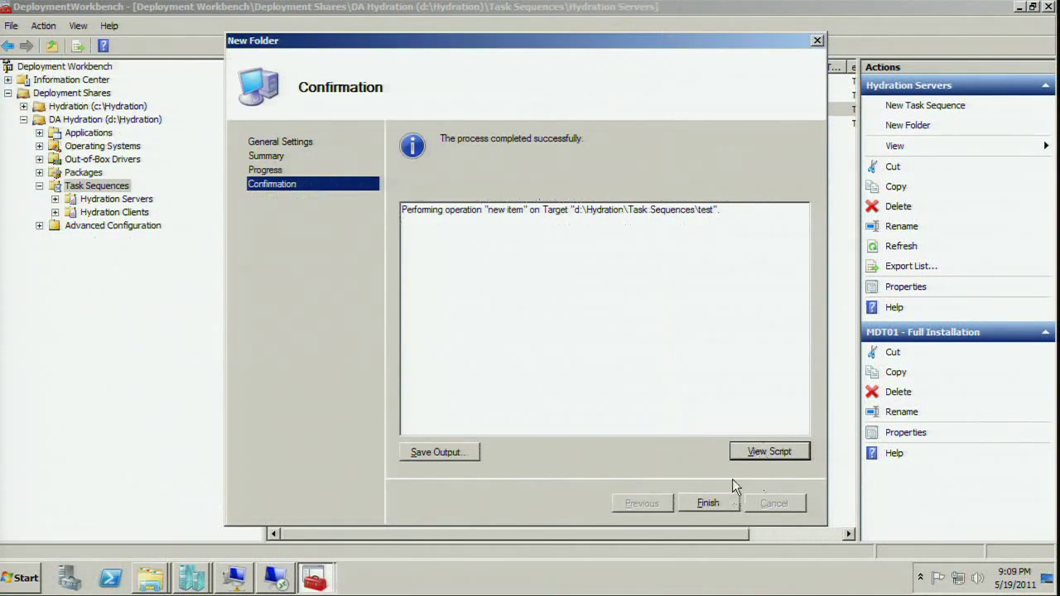
left_click(708, 504)
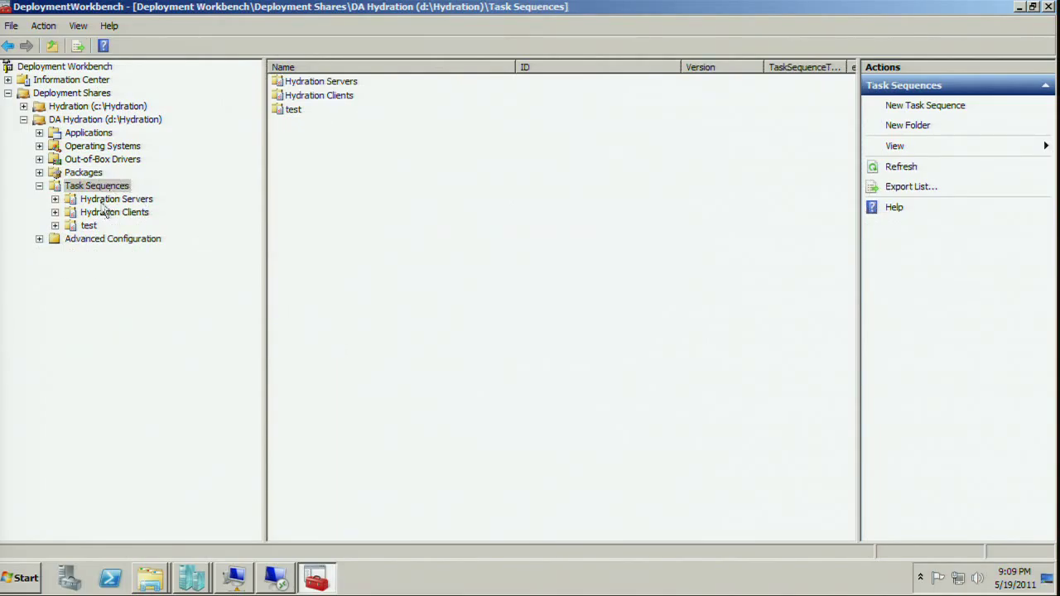
Review the general settings and rules of MEDIA001 in DA Hydration's media, close them without saving, and return to the share's root
left_click(39, 239)
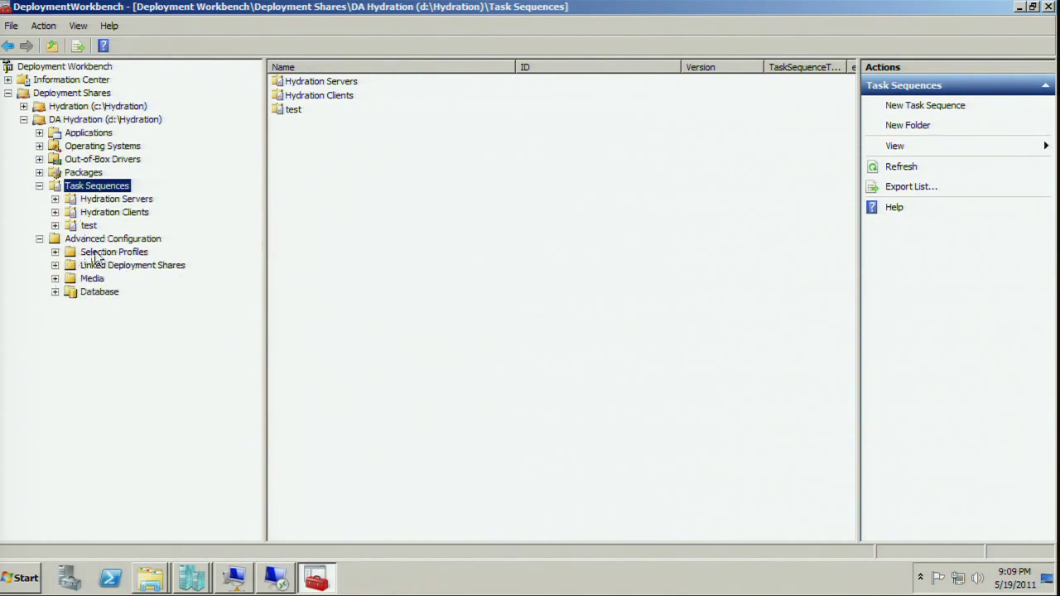
left_click(92, 278)
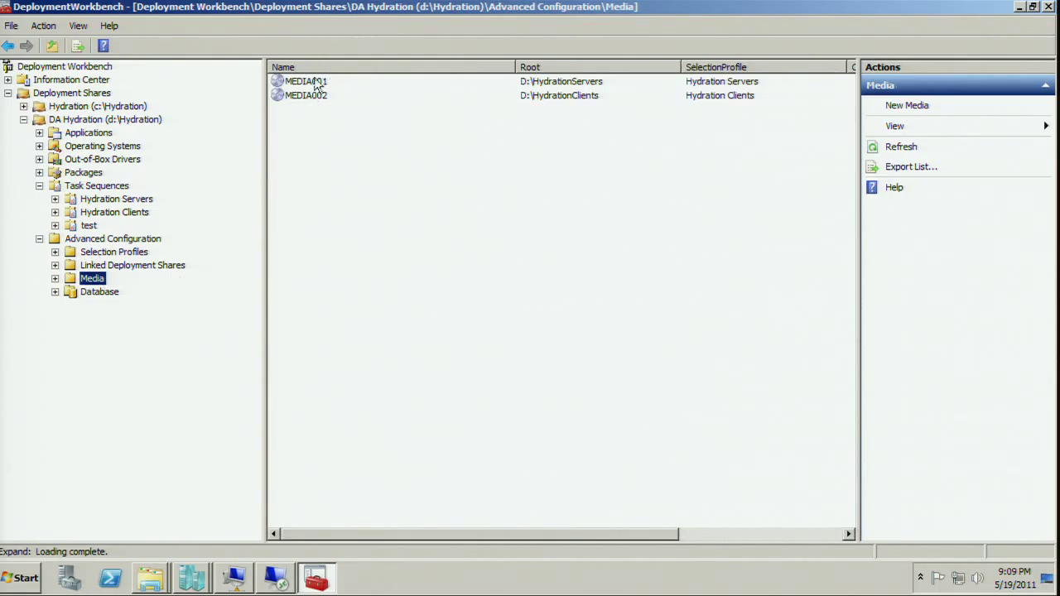
right_click(315, 80)
left_click(342, 173)
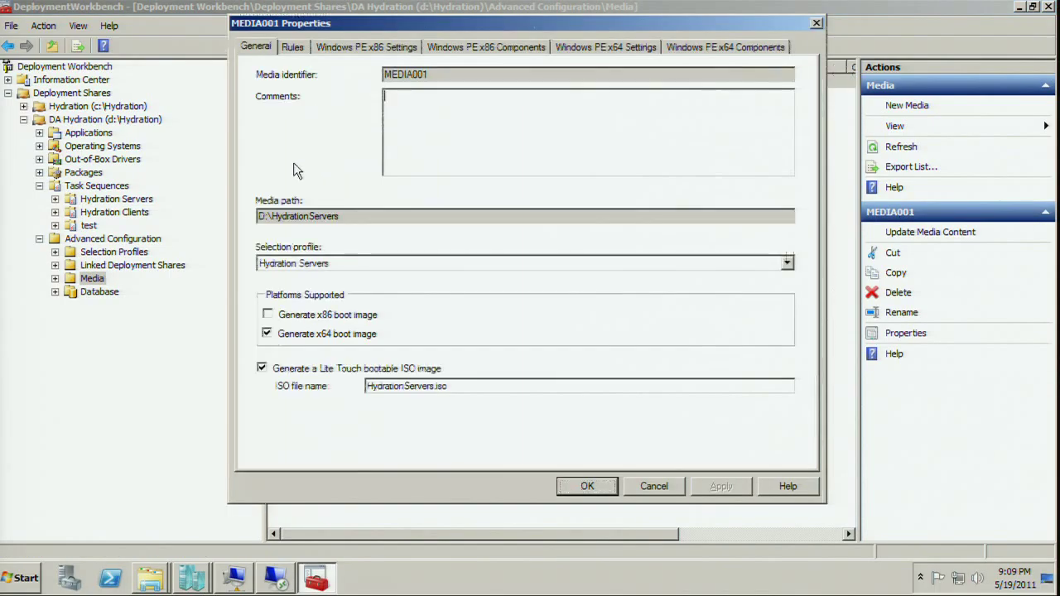
left_click(294, 48)
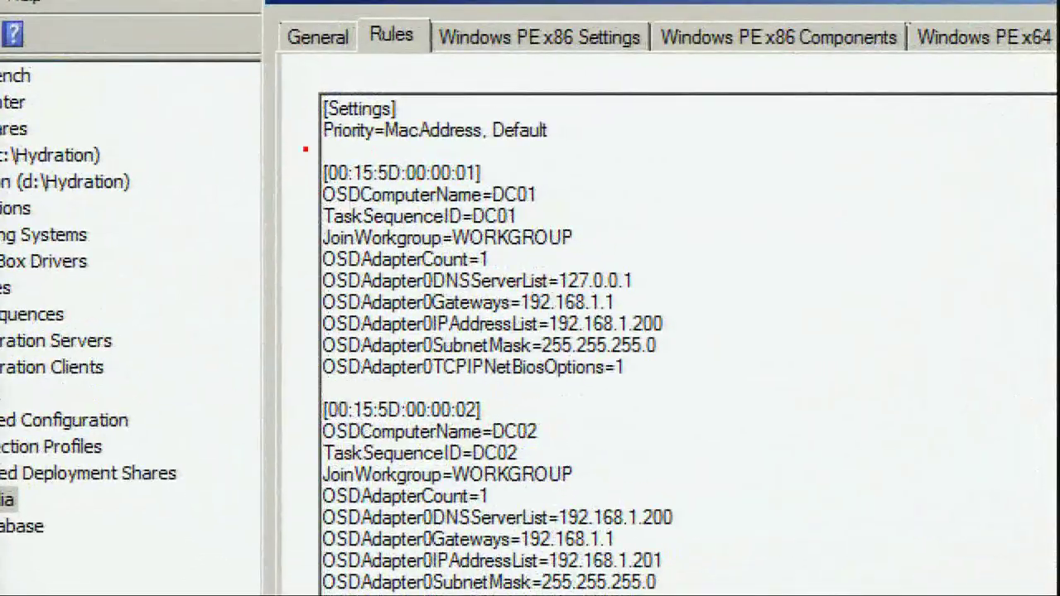
left_click_drag(277, 130, 734, 394)
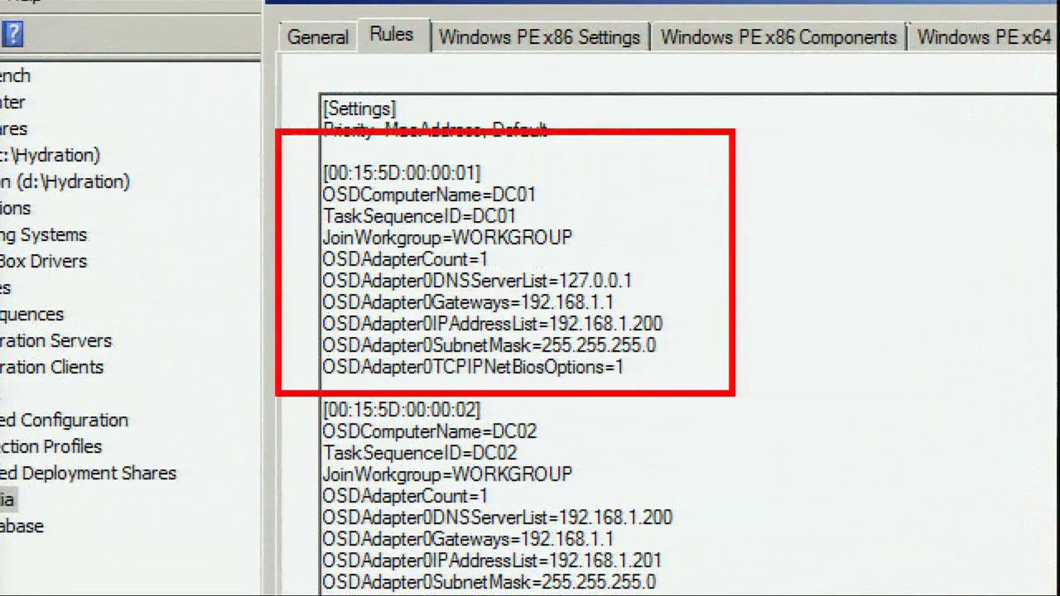
mouse_move(497, 176)
left_mouse_down()
mouse_move(575, 1)
mouse_move(626, 1)
left_mouse_up()
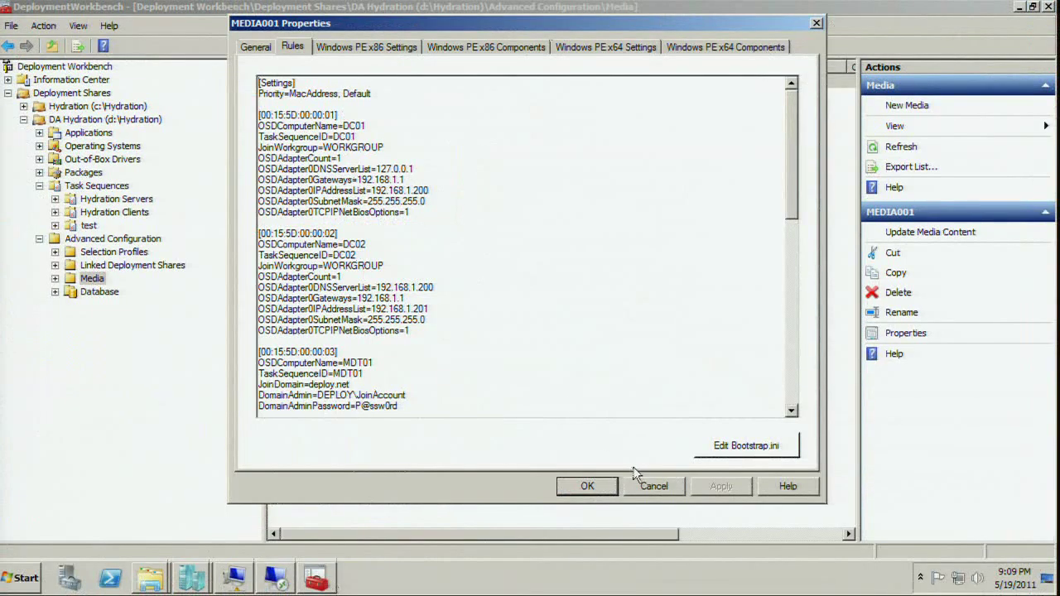
left_click(651, 489)
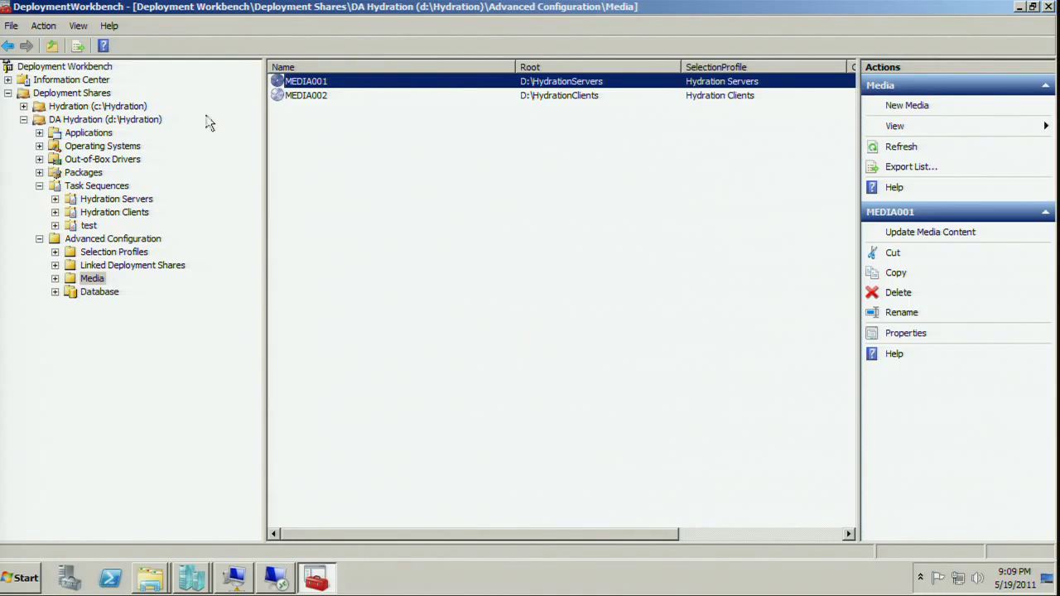
left_click(93, 124)
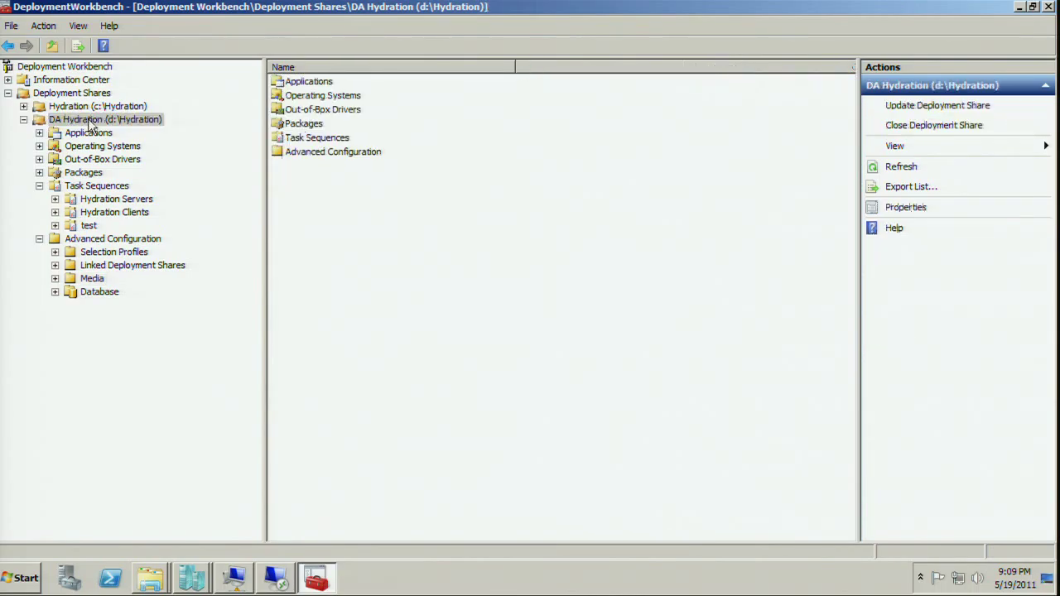
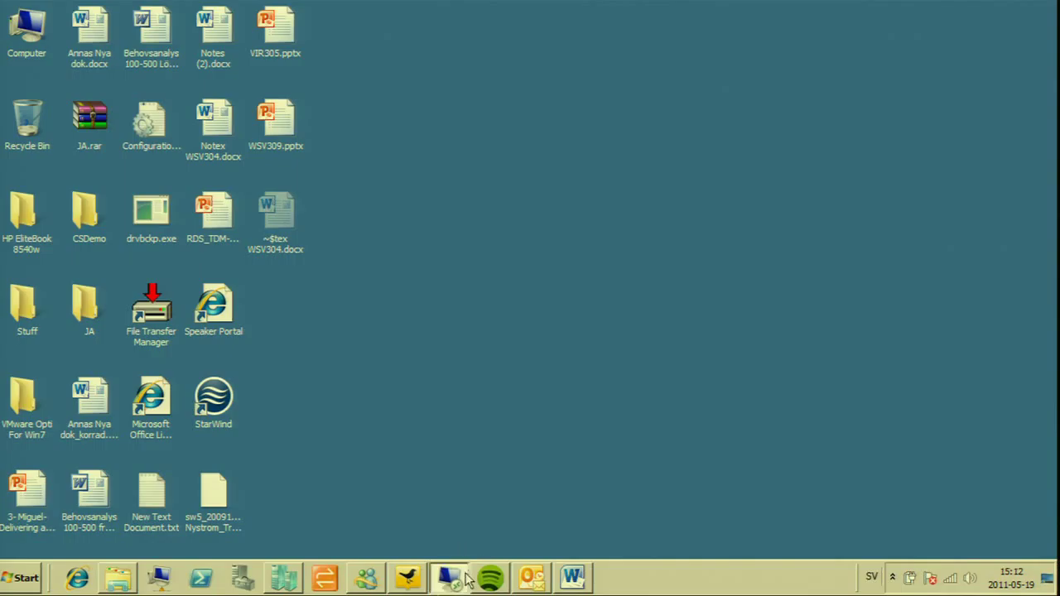
Open cs1 from the CSDemo folder on the MDT01 remote desktop and examine the Priority and Properties lines of its [Settings] section
left_click(451, 577)
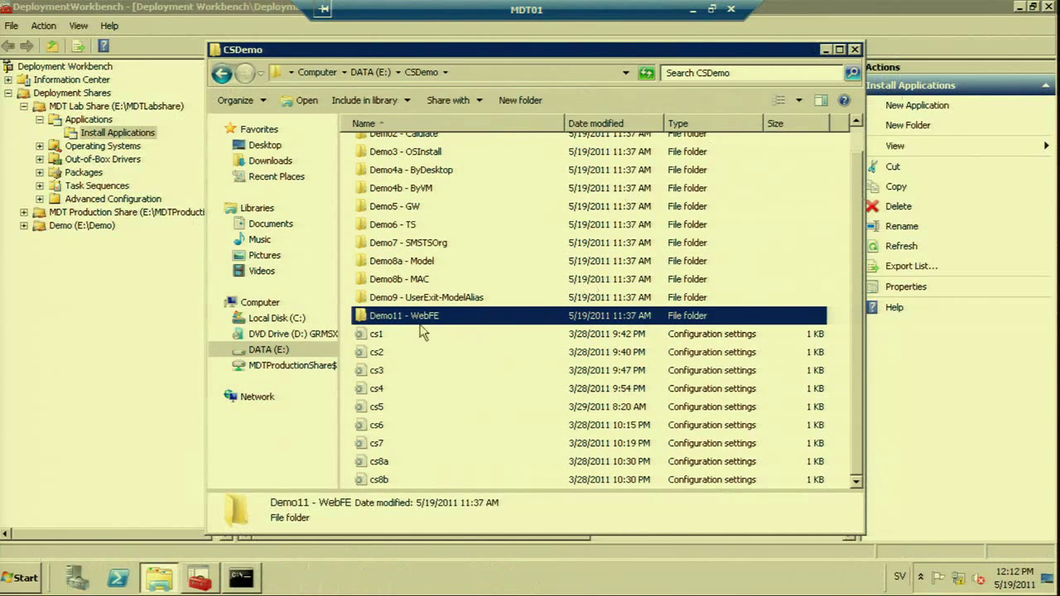
double_click(383, 335)
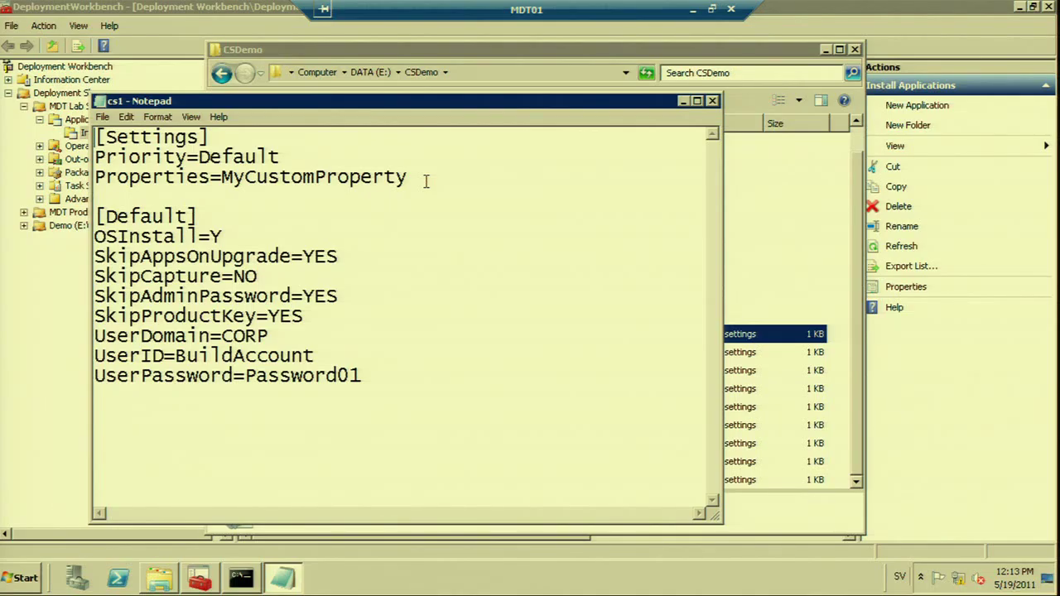
left_click(427, 181)
left_click_drag(210, 137, 66, 148)
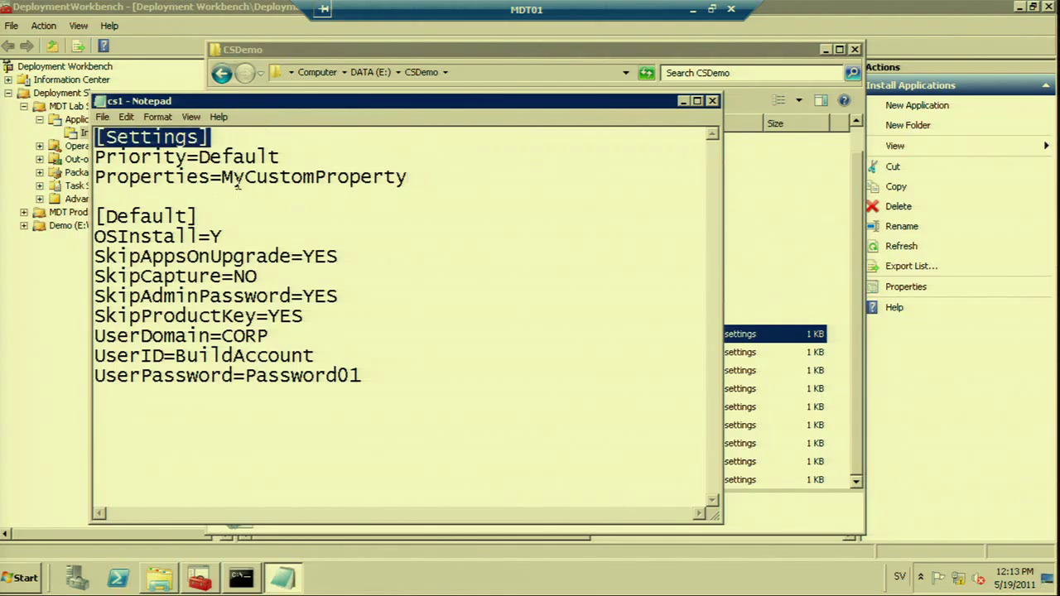
left_click_drag(288, 156, 188, 158)
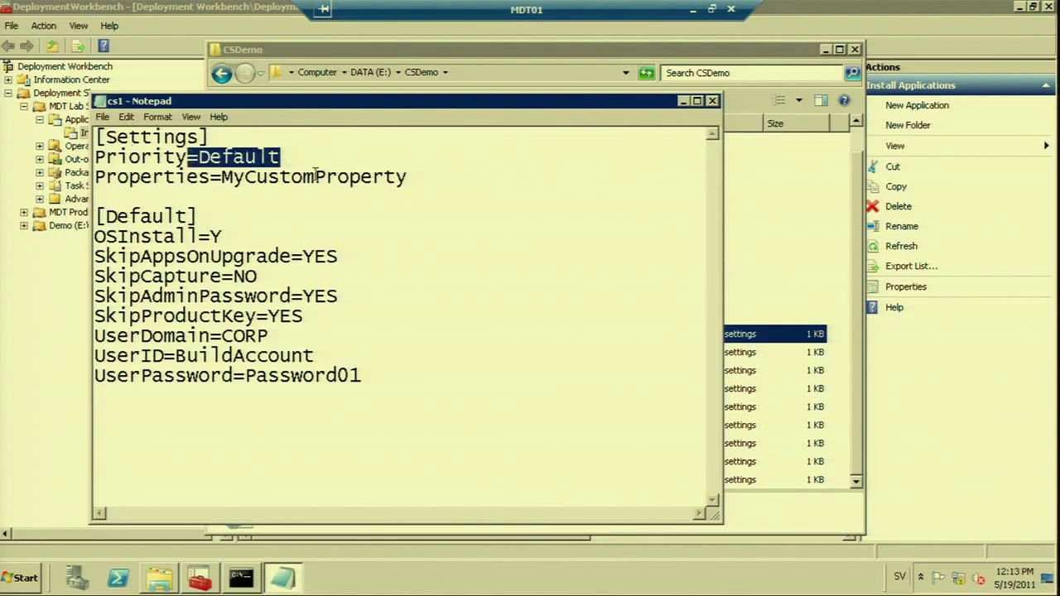
left_click(410, 177)
left_click(199, 197)
left_click_drag(410, 178, 96, 179)
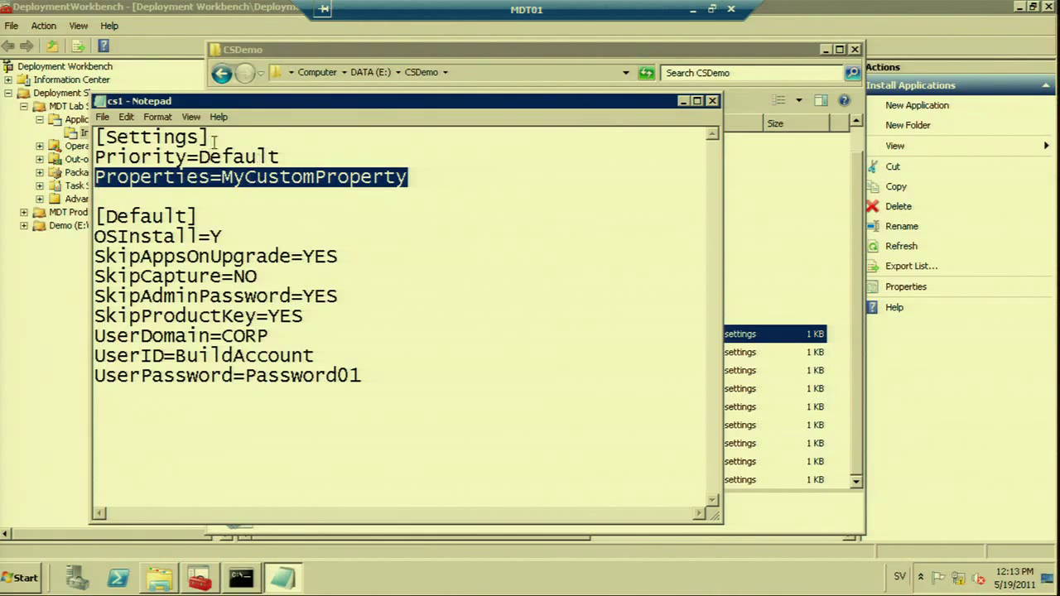
left_click_drag(212, 137, 96, 137)
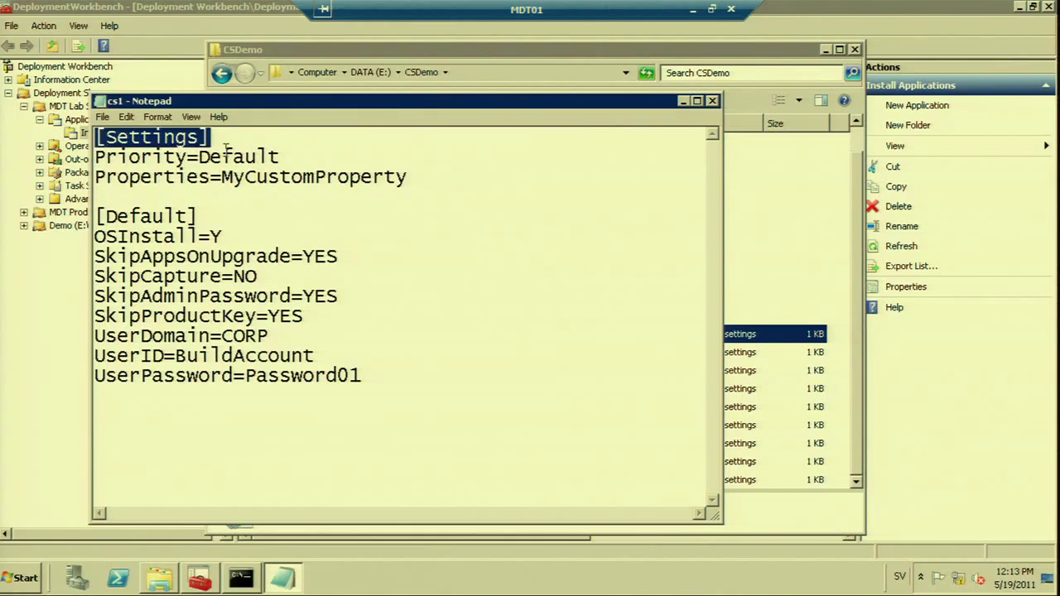
left_click(285, 156)
left_click_drag(285, 156, 201, 157)
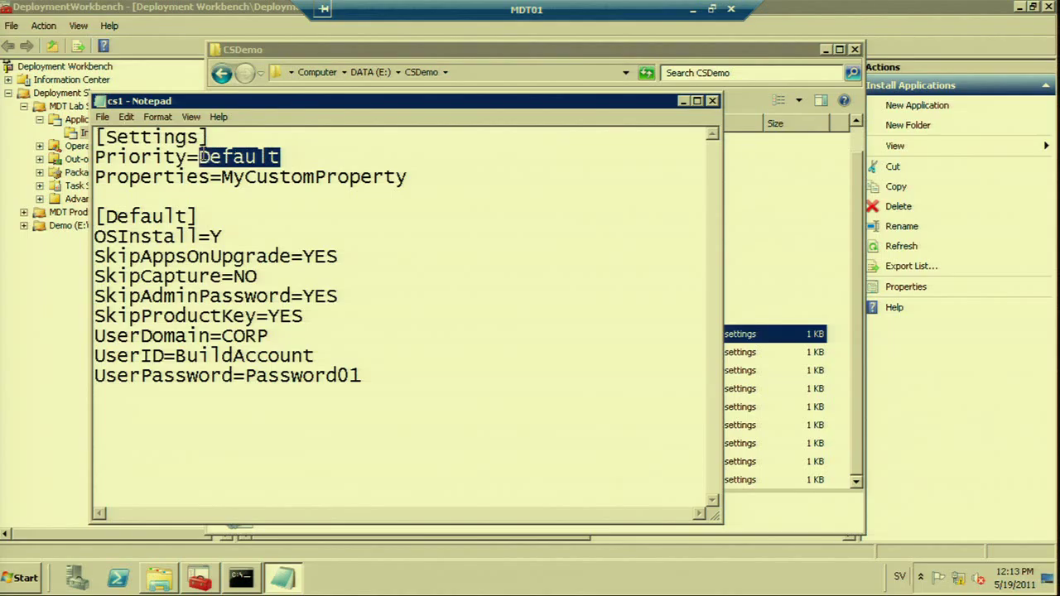
Review the [Default] section of cs1, from OSInstall to the user account settings, and close the file
left_click_drag(200, 217, 100, 217)
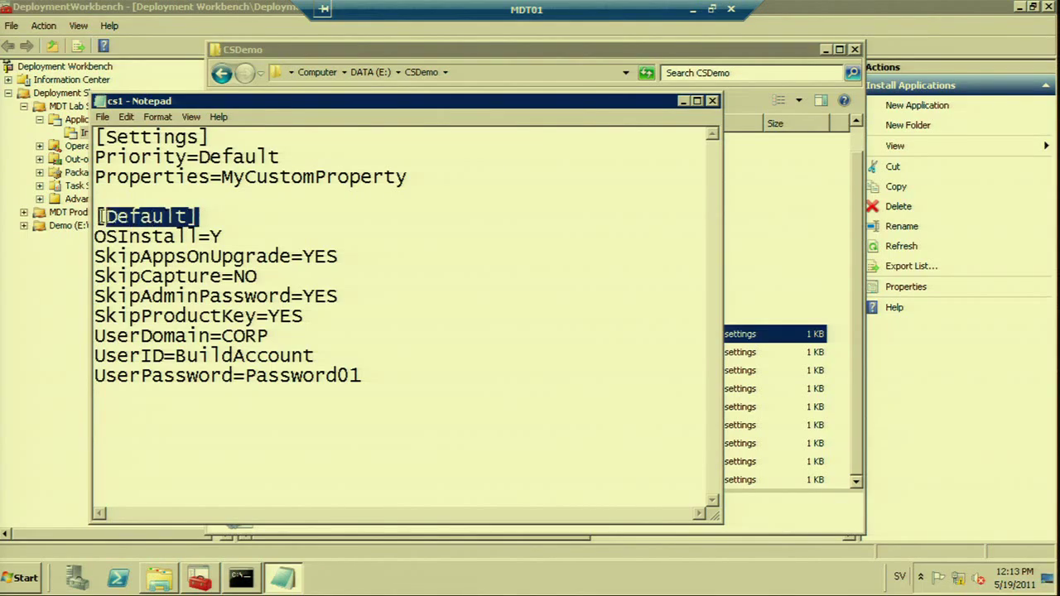
left_click_drag(222, 237, 95, 238)
left_click(362, 376)
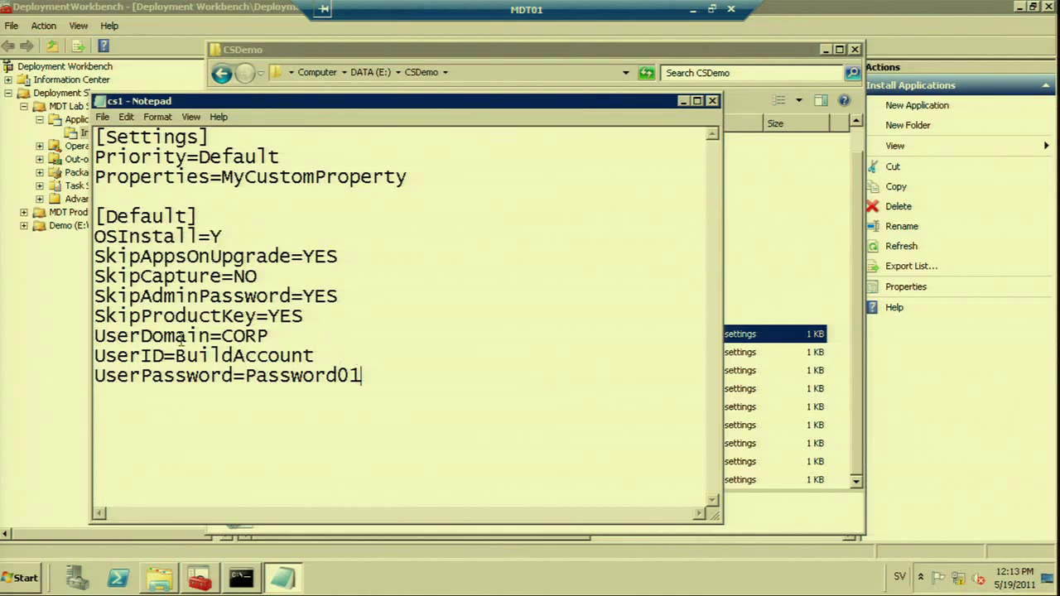
left_click_drag(181, 338, 91, 213)
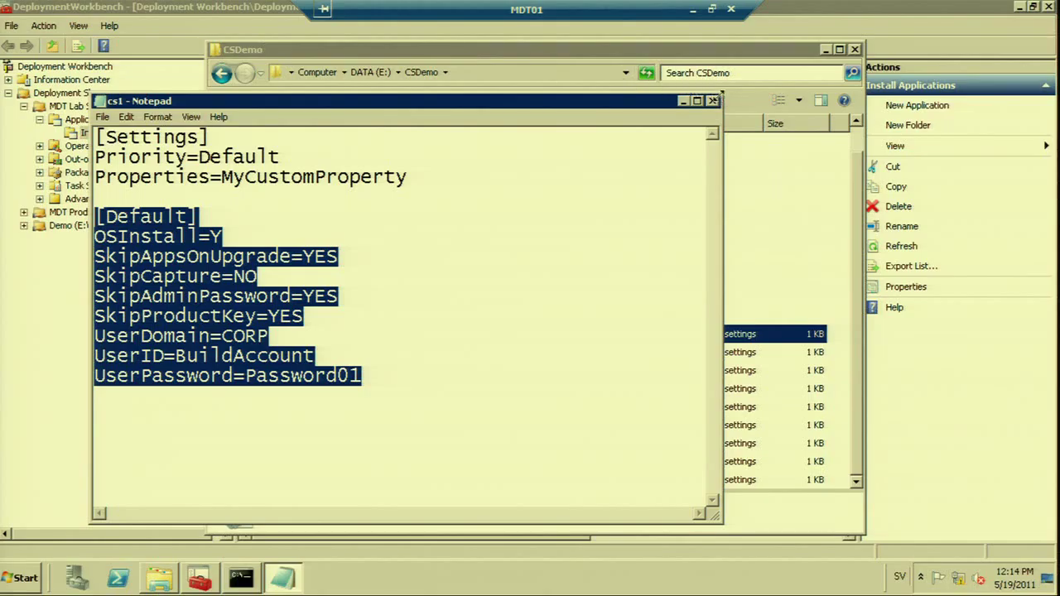
left_click(712, 100)
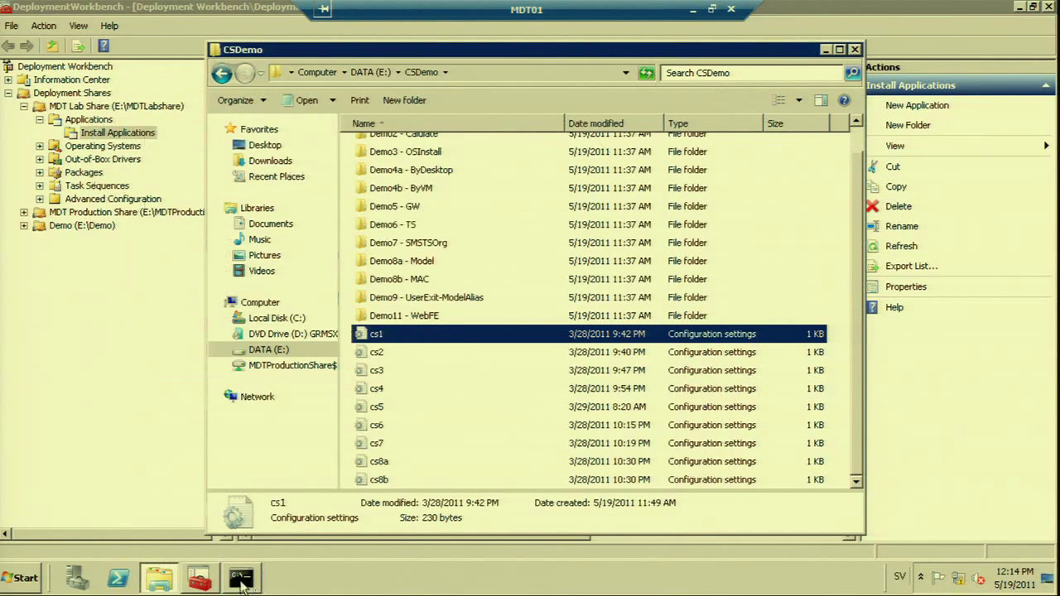
Bring up the Command Prompt on MDT01, move its window up the screen, and clear its previous output
left_click(241, 580)
left_click_drag(469, 143, 466, 73)
type("cls")
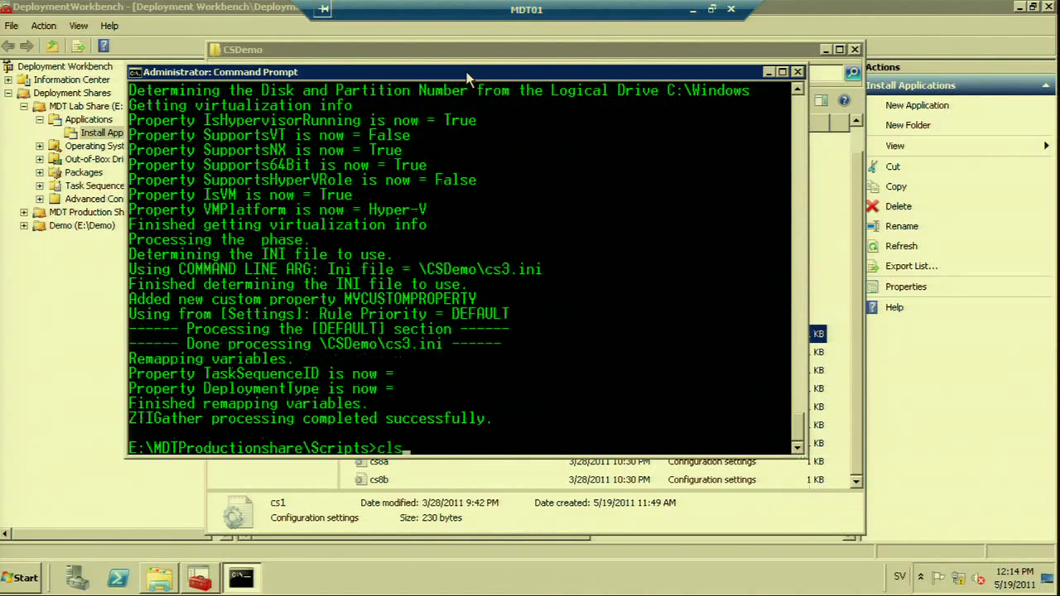
key("Return")
Run cscript ZTIGather.wsf /inifile:\CSDemo\cs1.ini from E:\MDTProductionshare\Scripts by adapting the earlier cs3.ini command
key("Up")
key("Up")
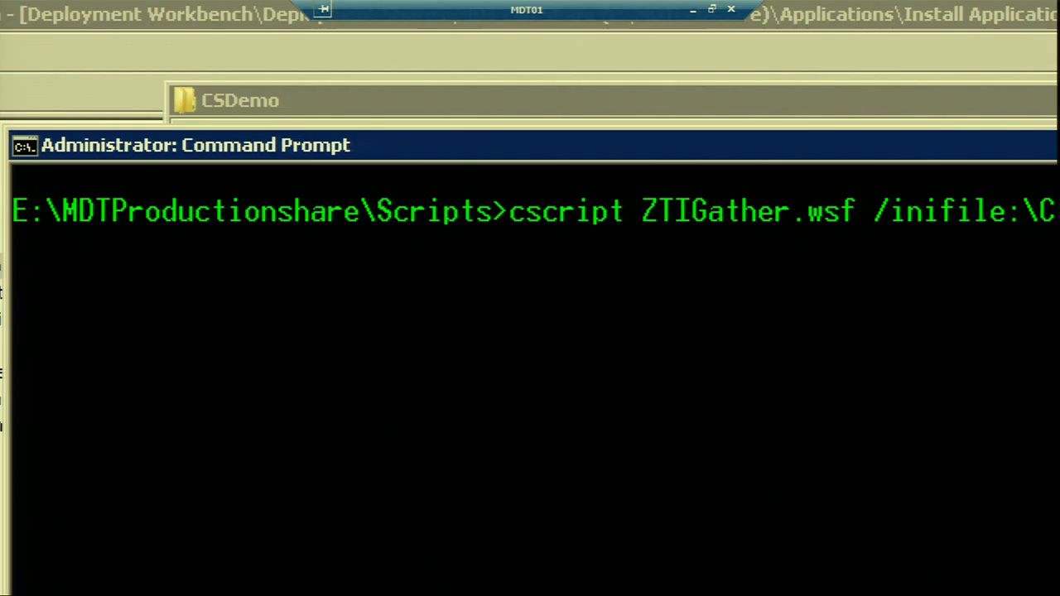
type("SDemo\\cs3.in")
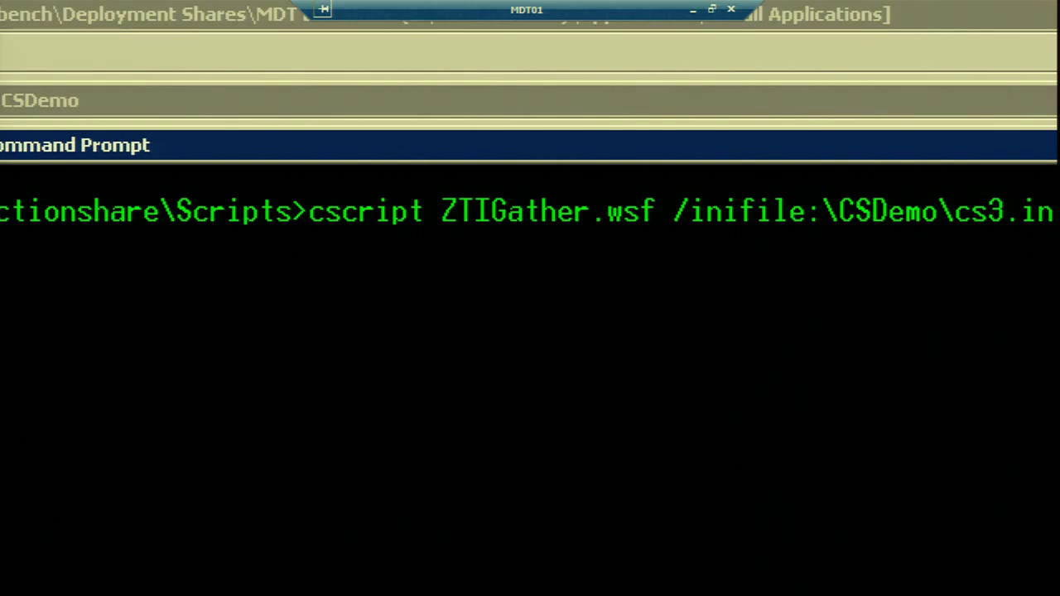
type("i")
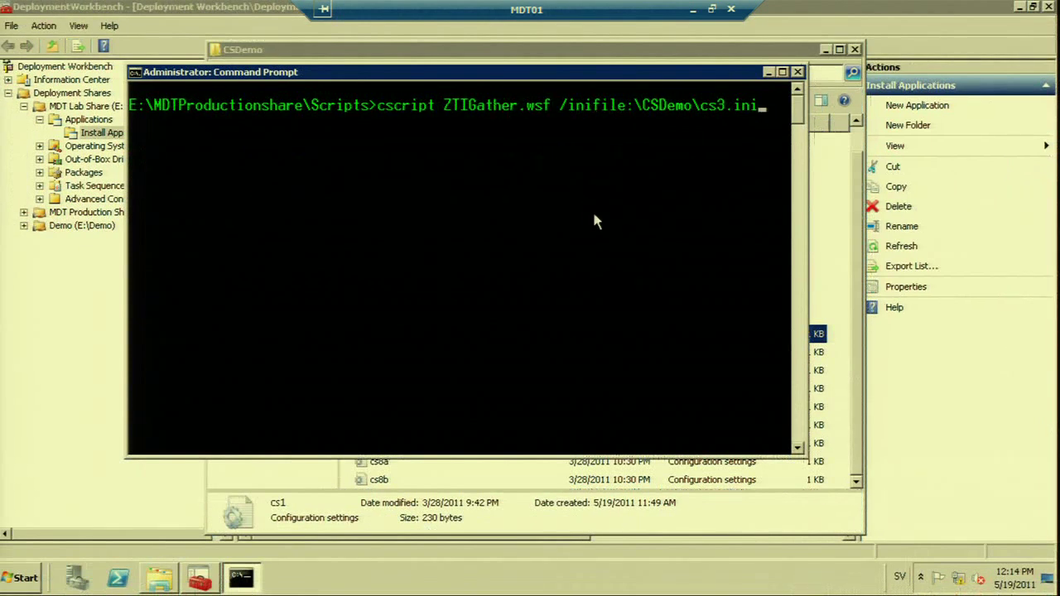
key("Left")
key("Left")
key("Left")
key("Left")
key("Left")
type("1")
key("Delete")
key("Return")
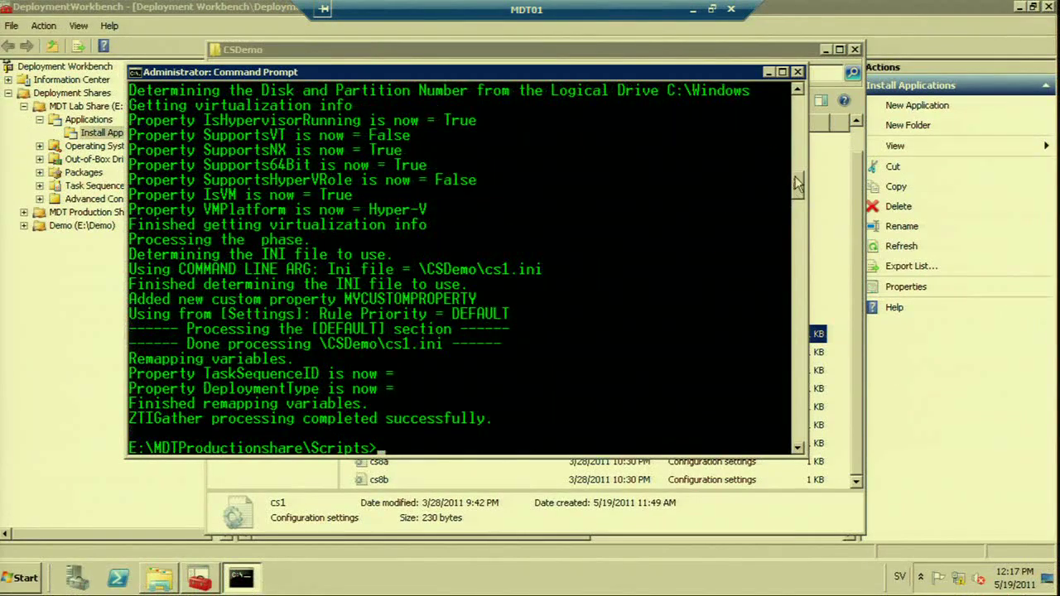
Open cs2 from the CSDemo folder, examine its OSDComputername line, and close the file
scroll(796, 183, "up", 1)
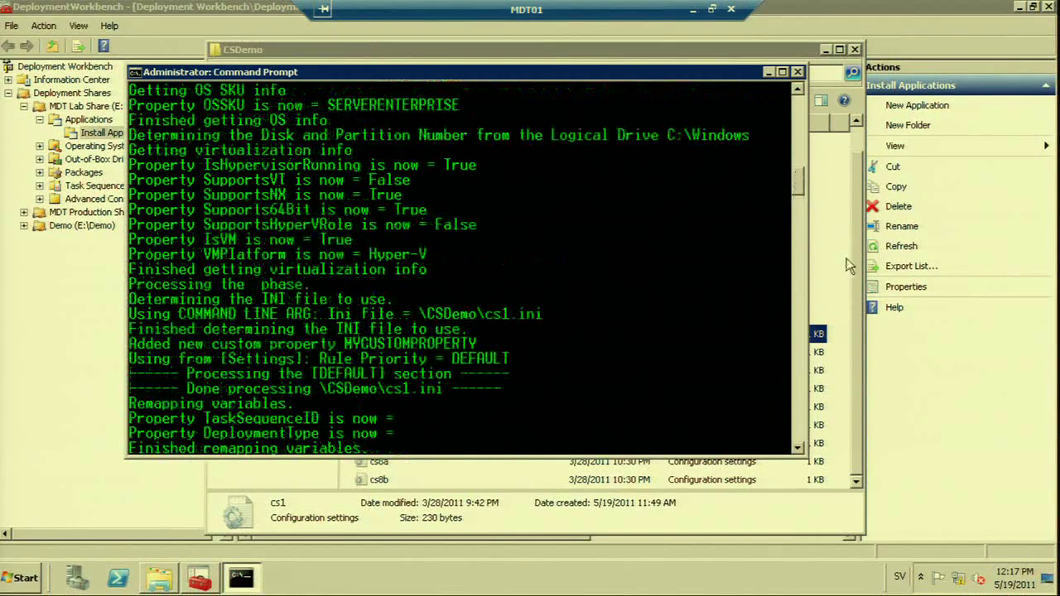
left_click(862, 295)
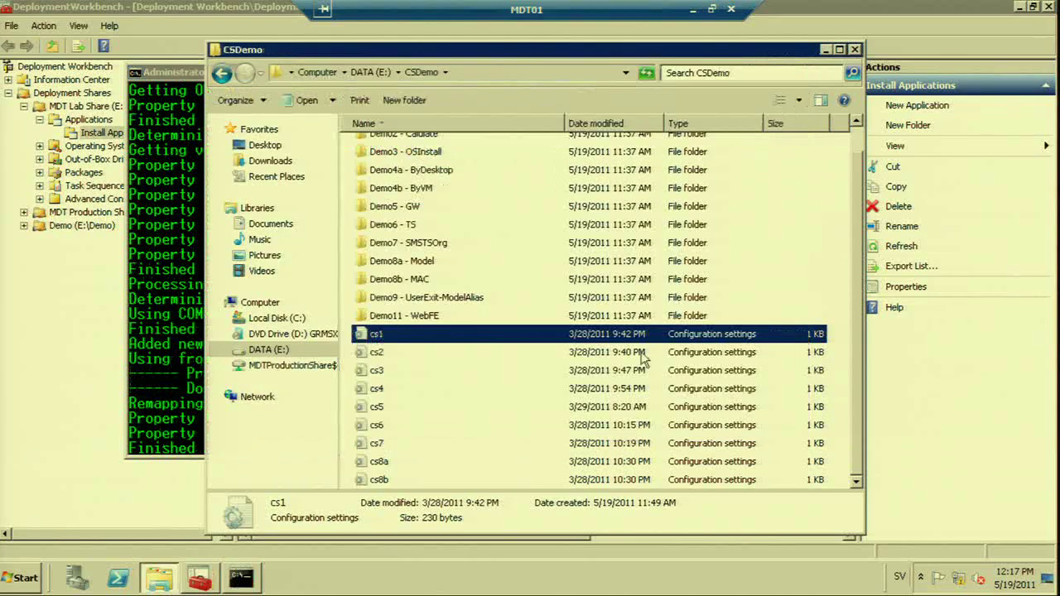
double_click(382, 354)
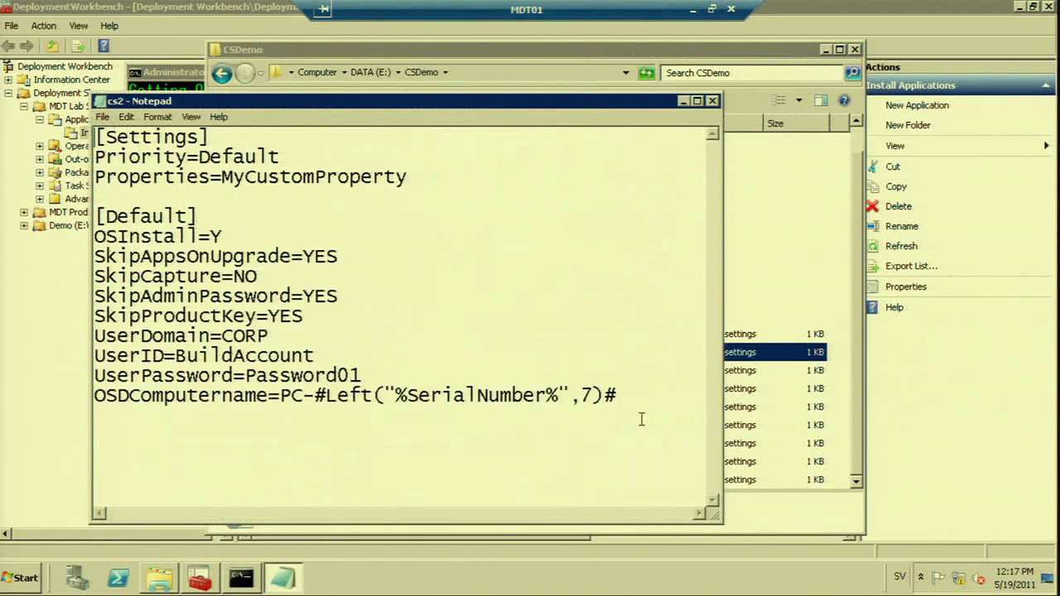
left_click_drag(631, 396, 93, 397)
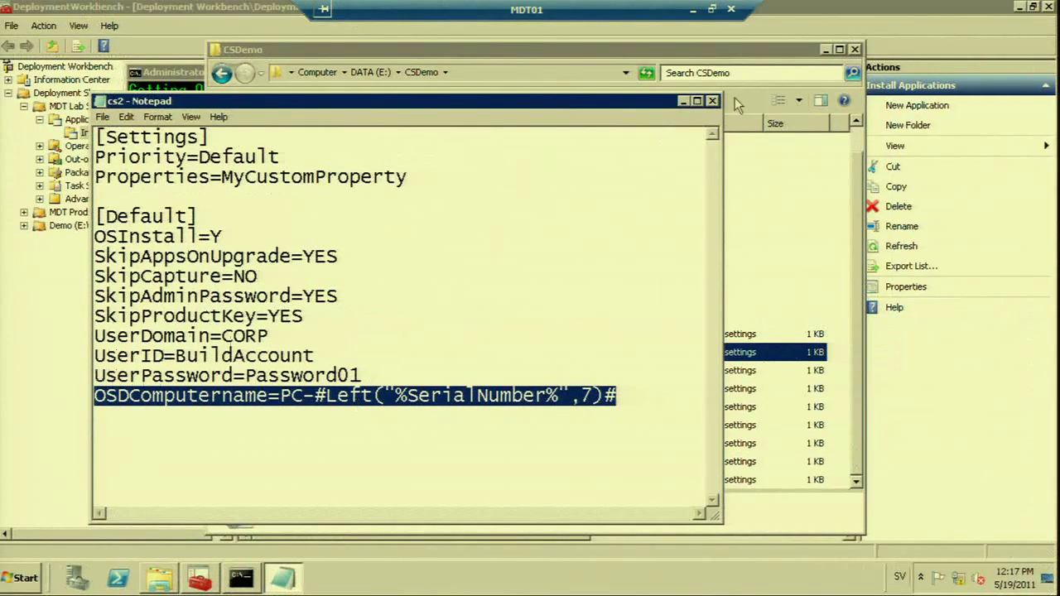
left_click(717, 100)
Run the ZTIGather script again at the command prompt with /inifile:\CSDemo\cs2.ini as the rules file
left_click(153, 375)
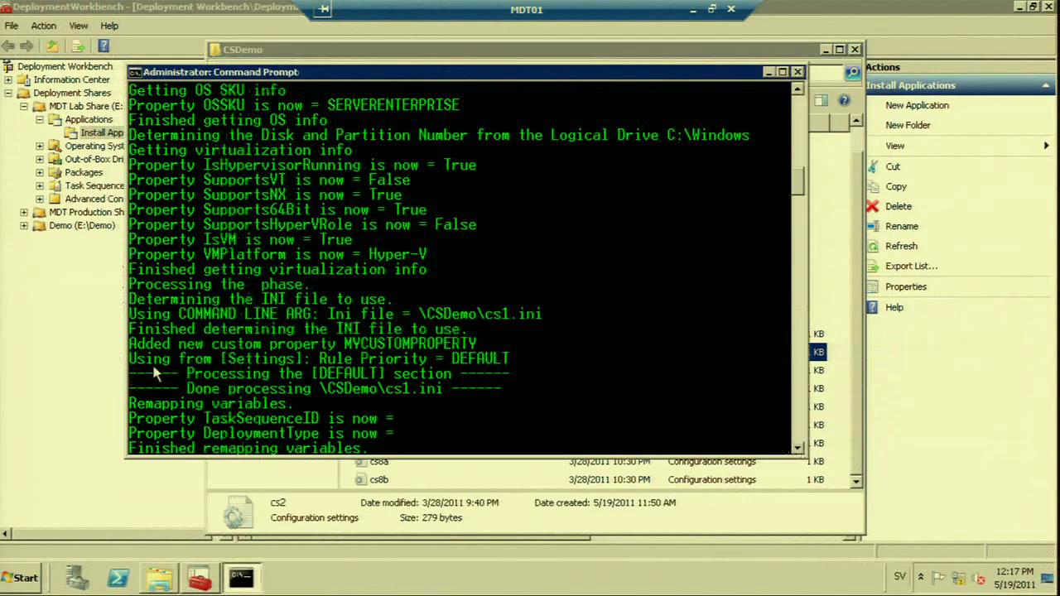
scroll(153, 374, "down", 1)
key("BackSpace")
key("BackSpace")
key("BackSpace")
key("BackSpace")
key("BackSpace")
type("2")
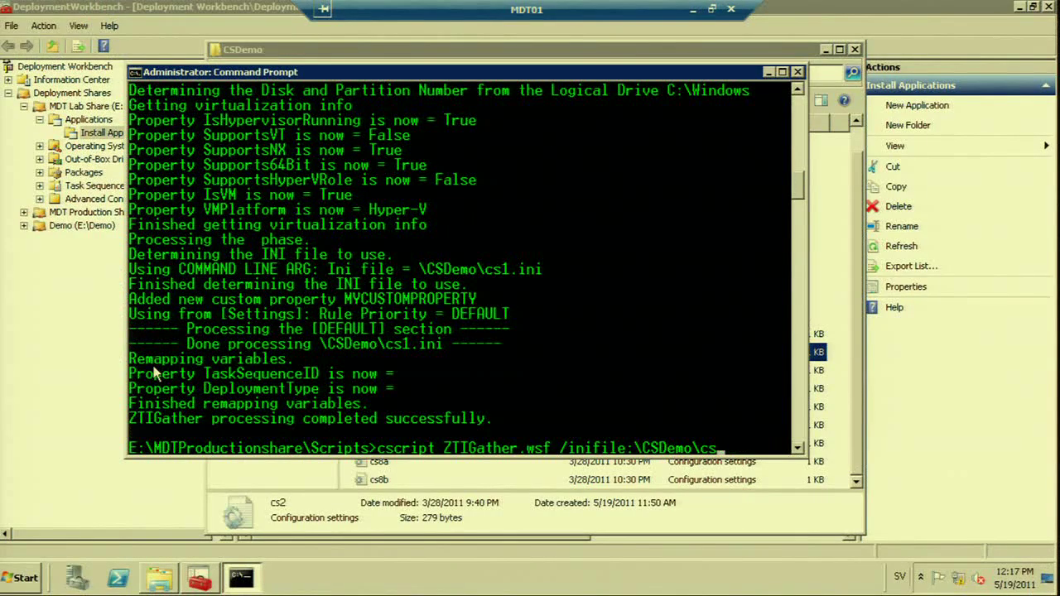
type(".ini")
key("Return")
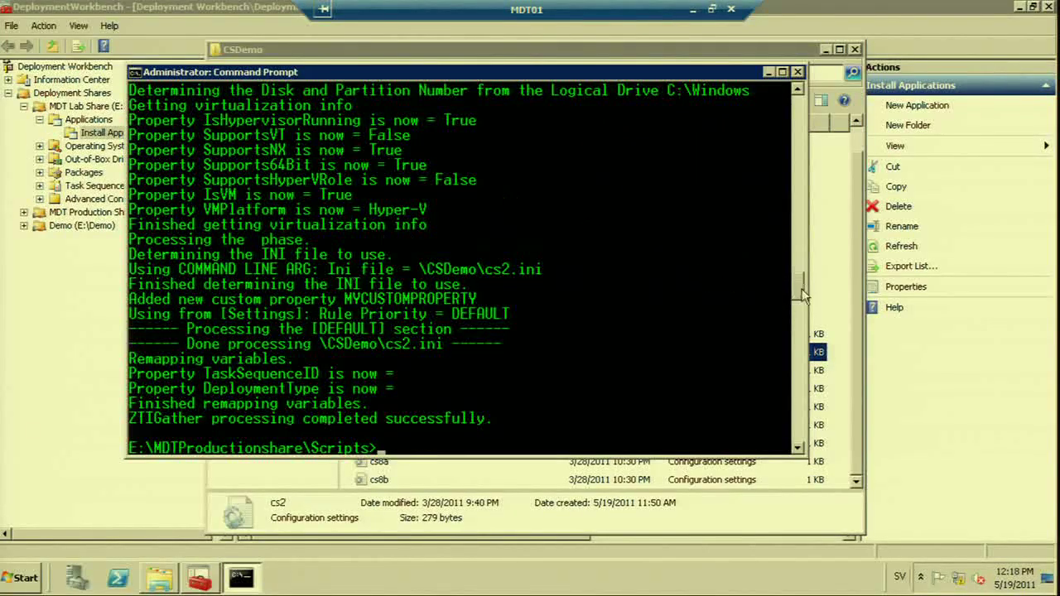
Review the earlier part of the cs2.ini gather output, check it against the rules in cs2, and close the file
left_click_drag(800, 287, 816, 242)
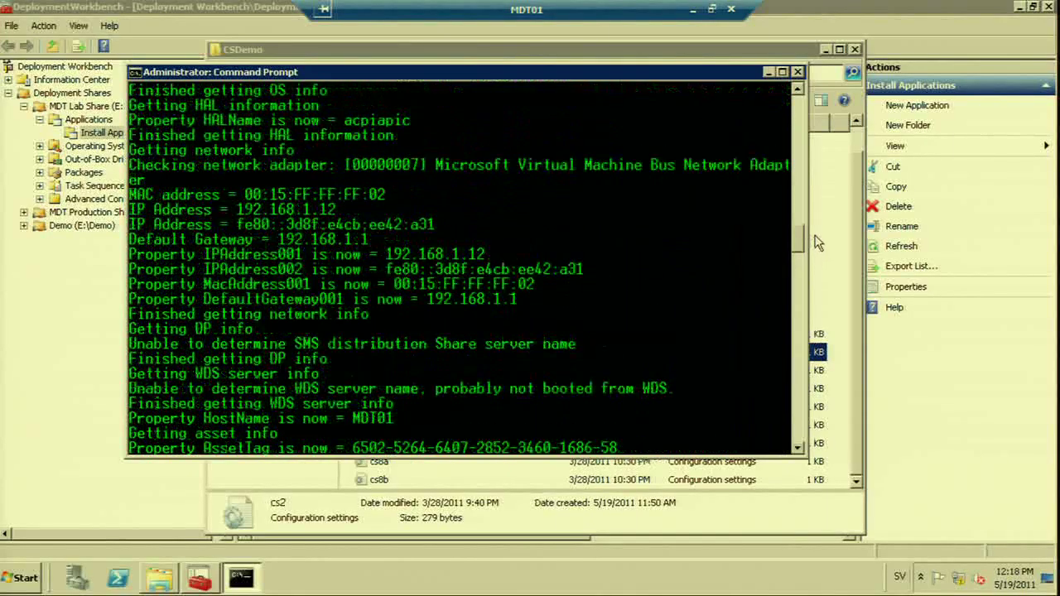
left_click(858, 297)
double_click(414, 357)
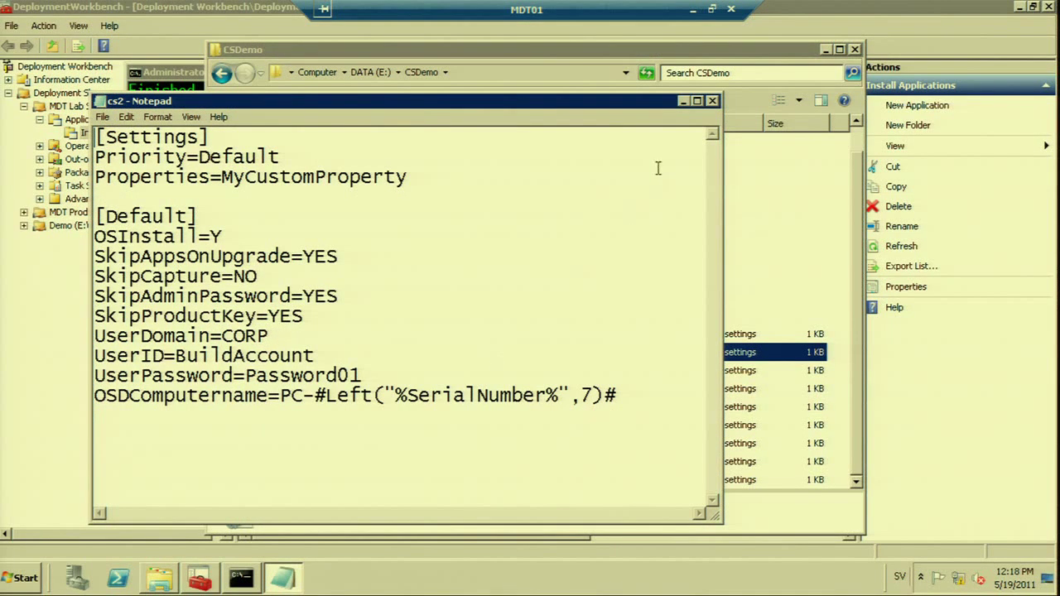
left_click(712, 102)
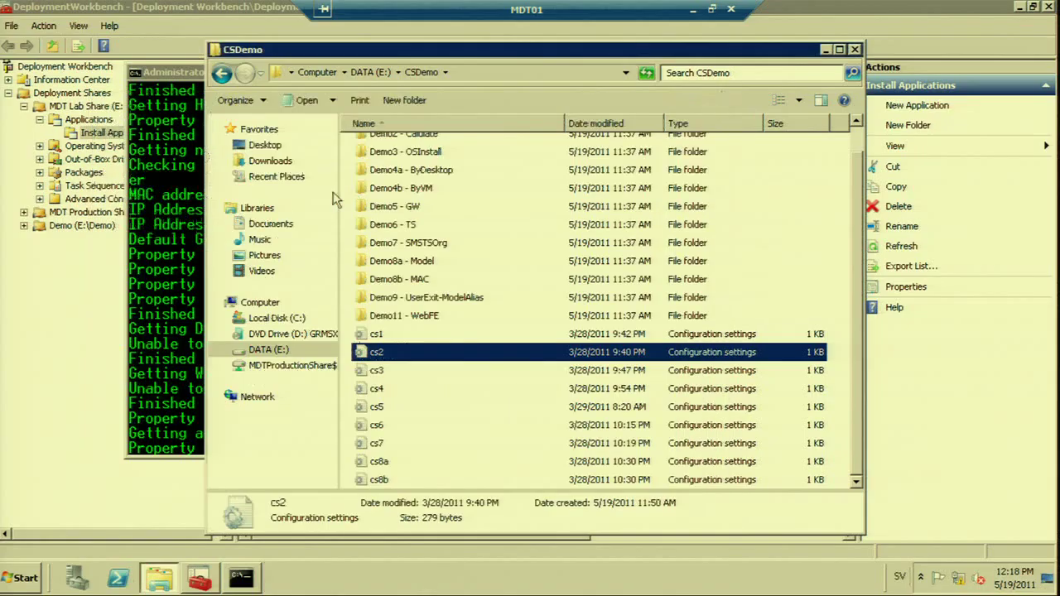
Clear the command prompt and rerun cscript ZTIGather.wsf /inifile:\CSDemo\cs2.ini
left_click(199, 73)
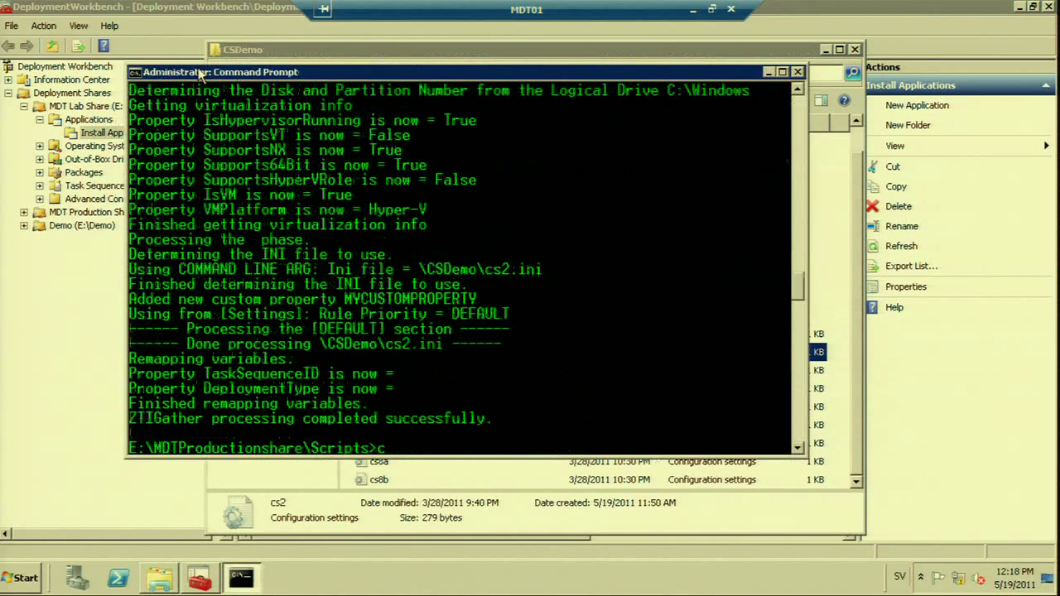
type("cls")
key("Return")
key("Up")
key("Up")
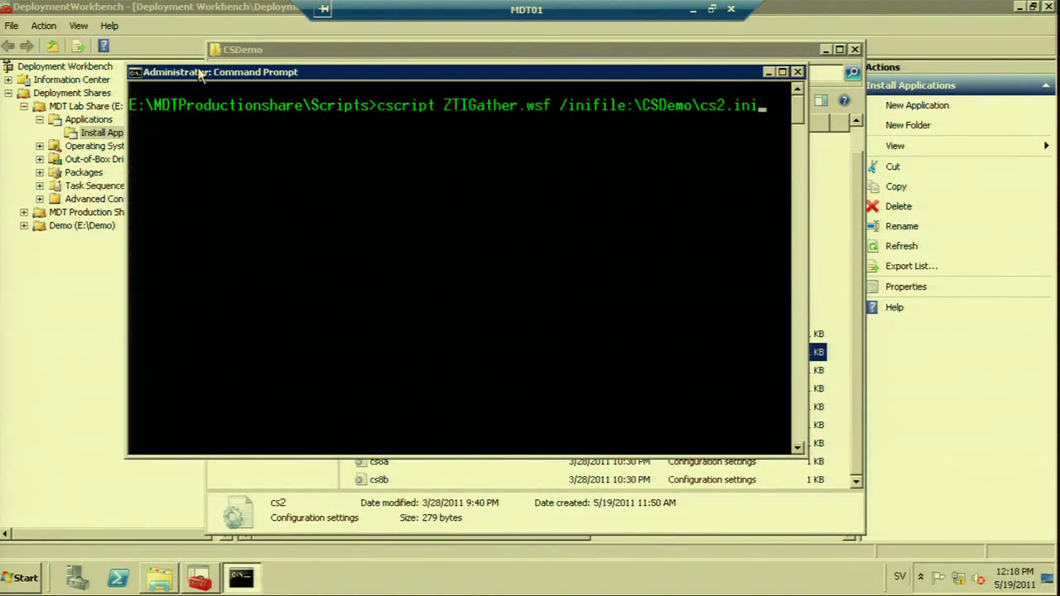
key("Return")
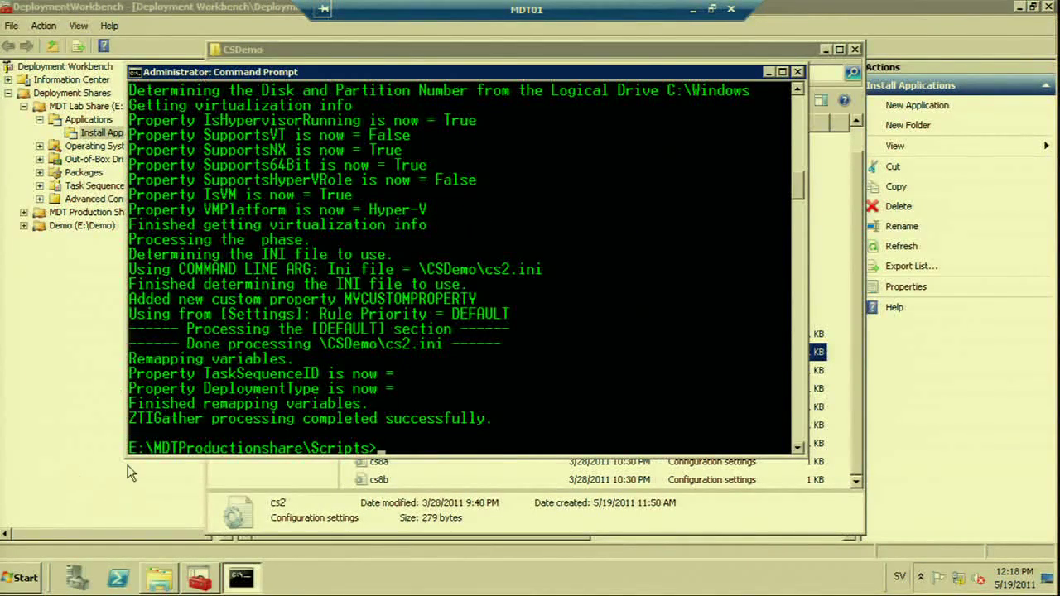
Delete VARIABLES.DAT from C:\MININT\SMSOSD\OSDLOGS
left_click(15, 590)
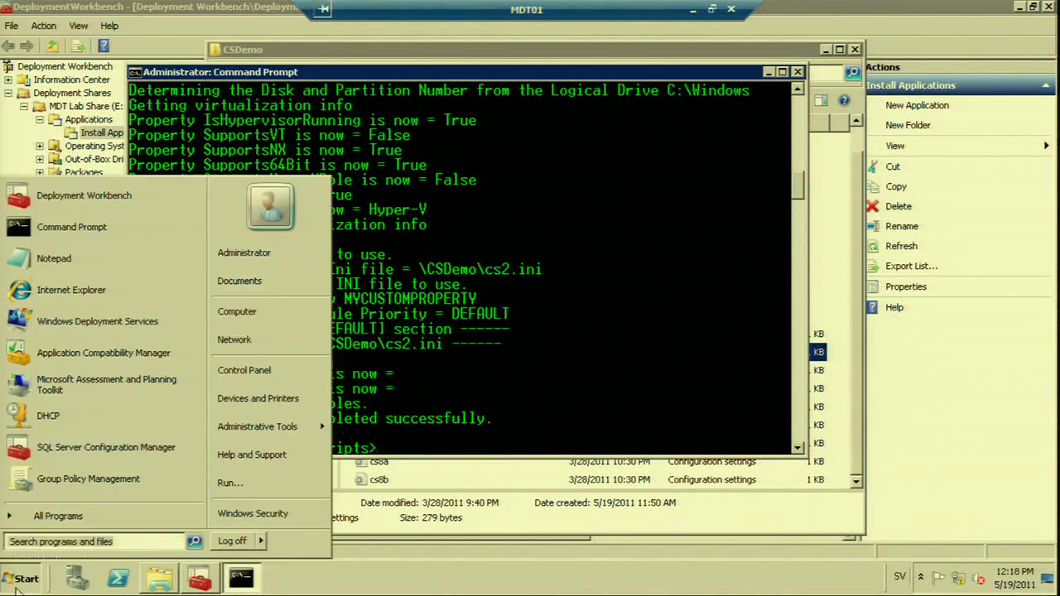
left_click(248, 325)
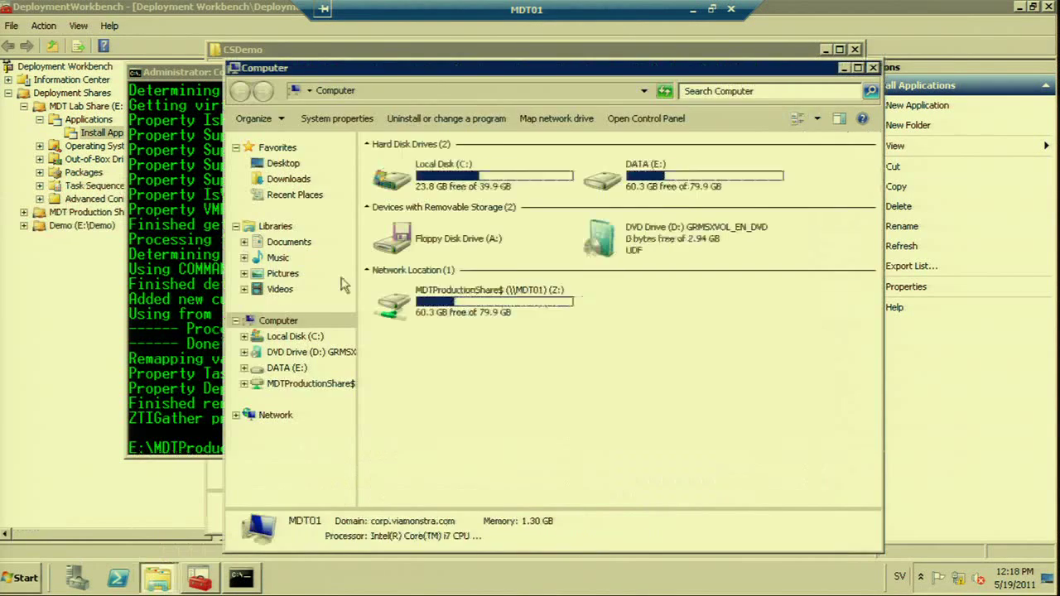
double_click(476, 171)
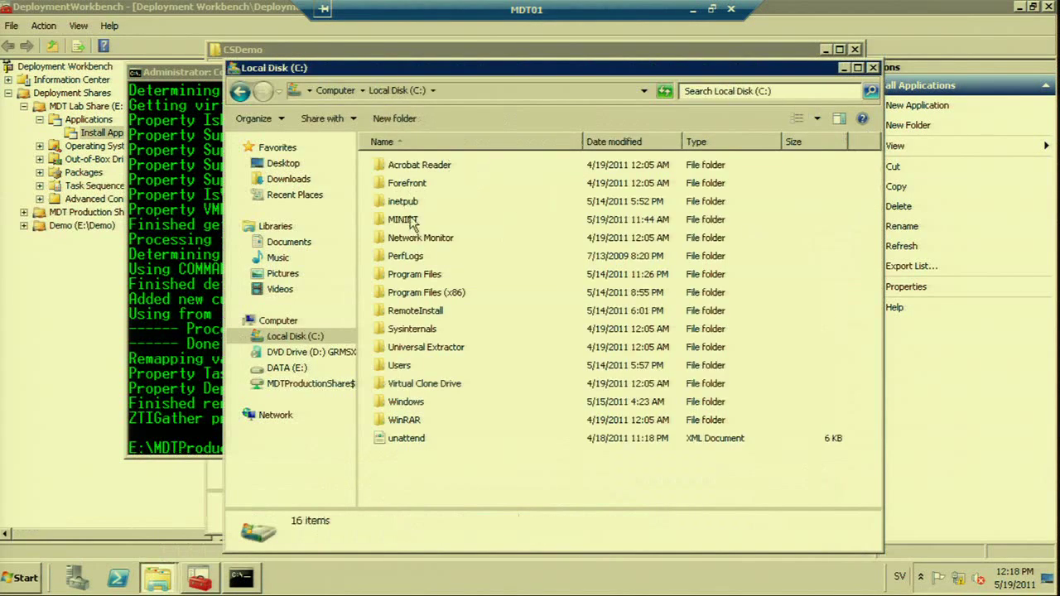
double_click(406, 219)
left_click(403, 168)
double_click(403, 170)
double_click(404, 168)
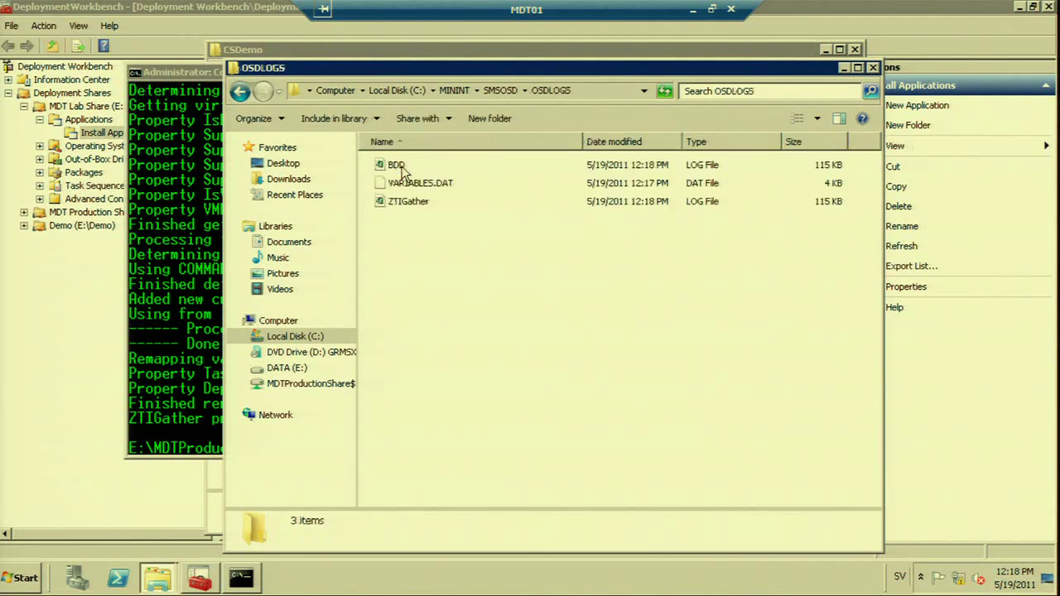
left_click(405, 188)
right_click(406, 189)
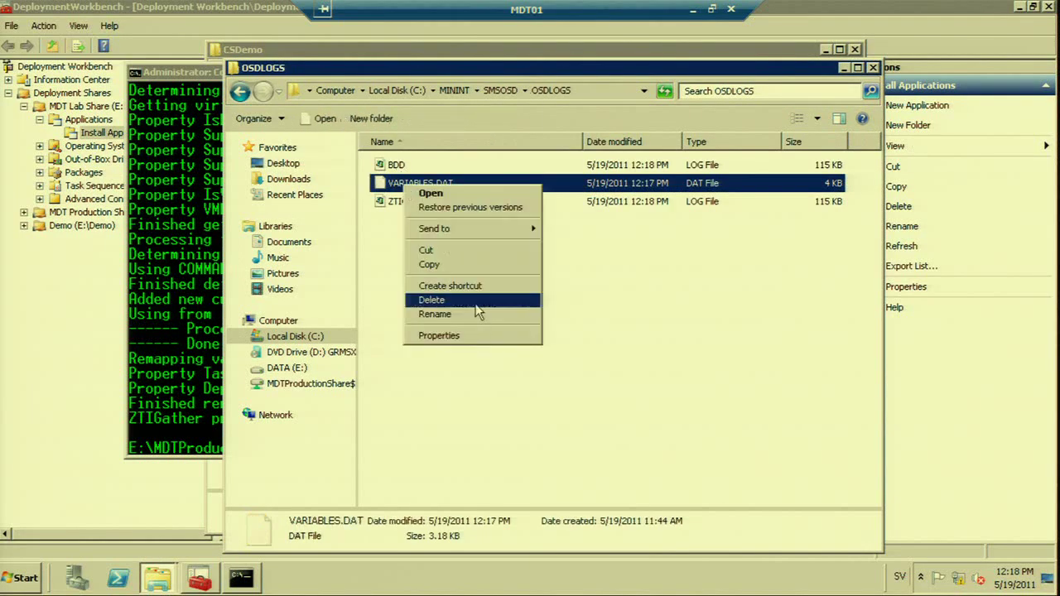
left_click(477, 306)
left_click(591, 353)
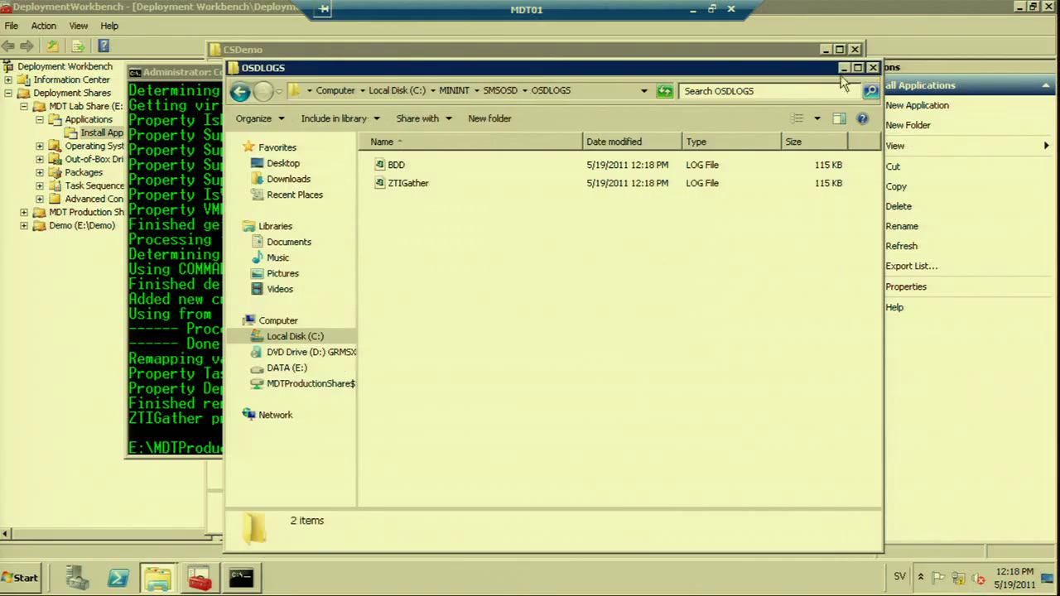
Minimize the OSDLOGS folder, repeat the ZTIGather run with cs2.ini, and examine the processed [DEFAULT] properties
left_click(842, 68)
key("Up")
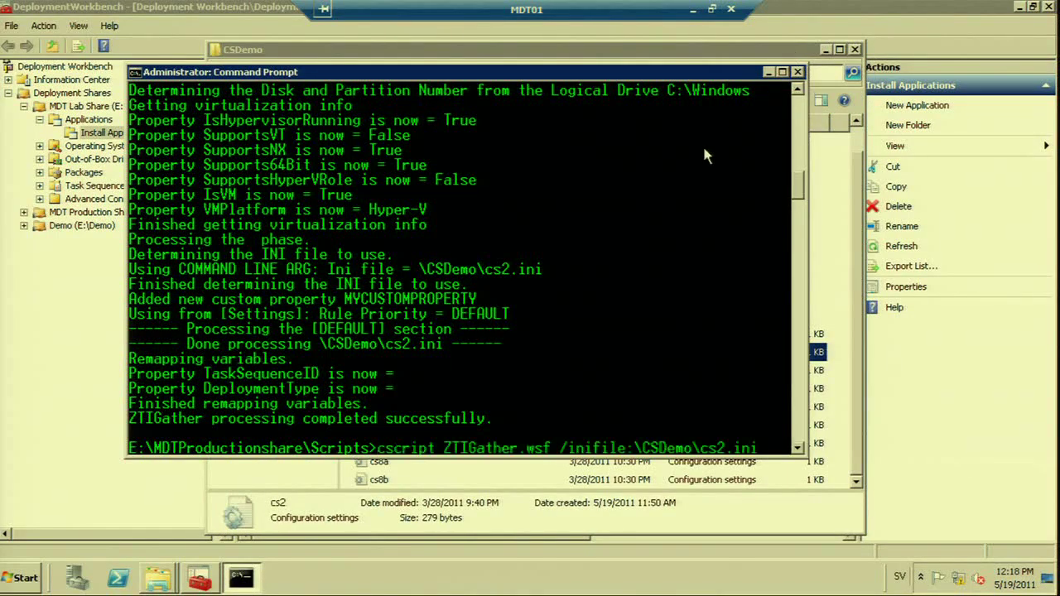
key("Return")
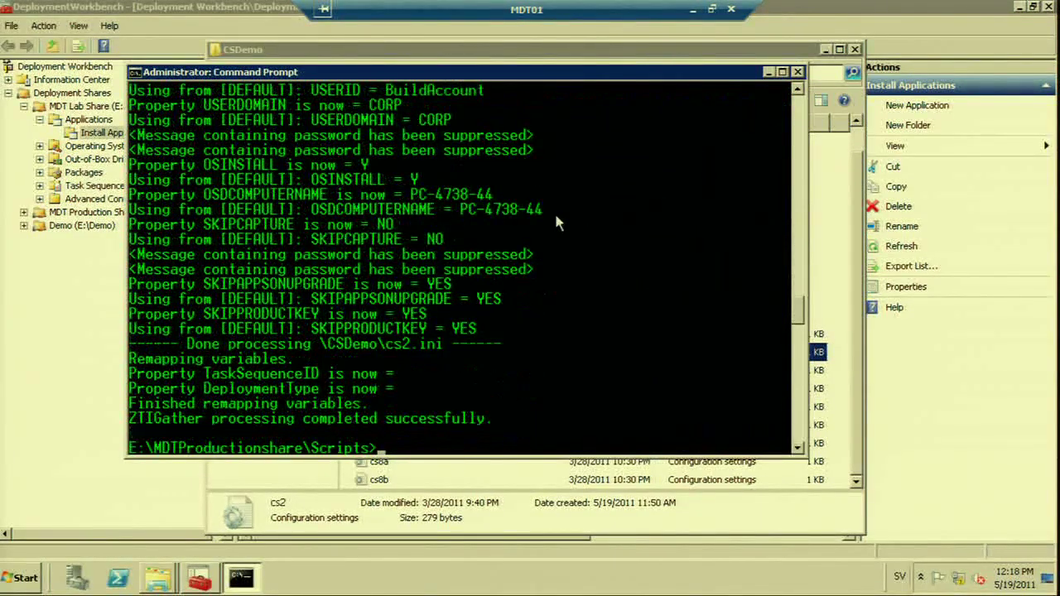
key("ctrl+1")
left_click(527, 296)
Return to the OSDLOGS folder, open the ZTIGather log, review its last entries including OSDCOMPUTERNAME, and close it
key("alt+Tab")
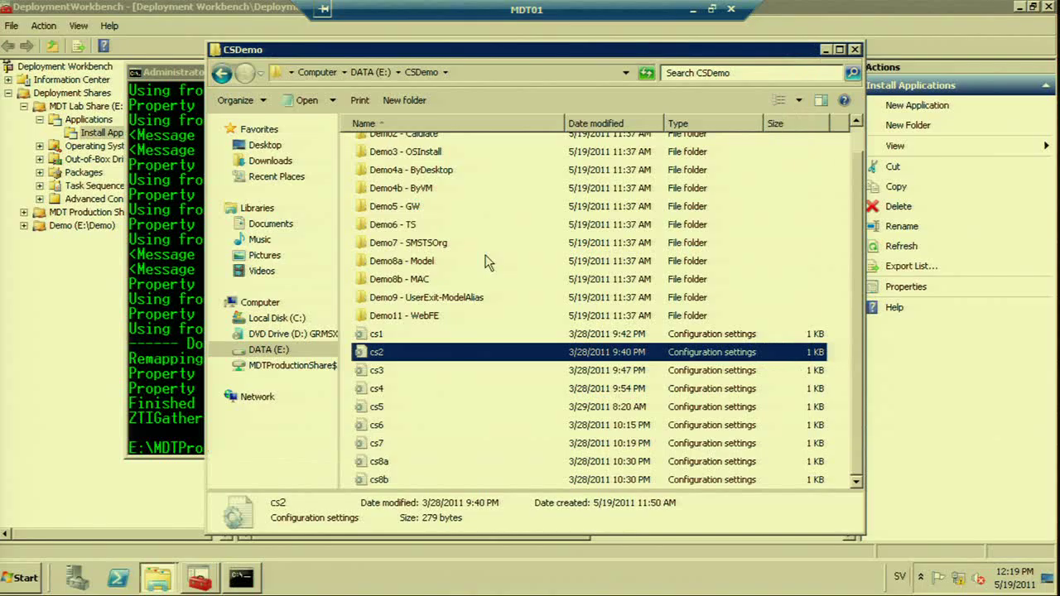
key("alt+Tab")
key("alt+Tab")
key("alt+Tab")
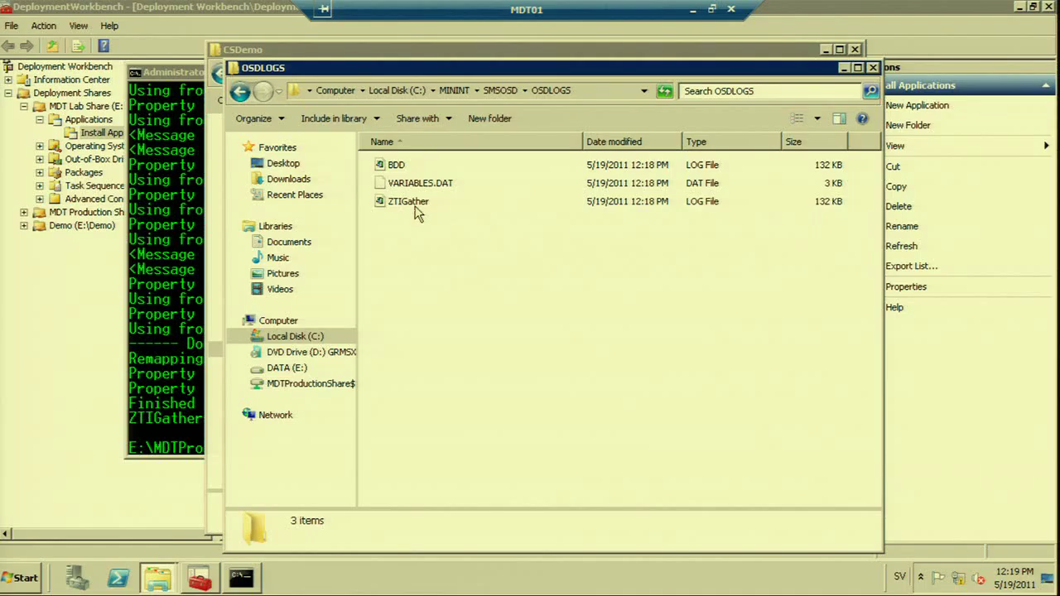
left_click(419, 211)
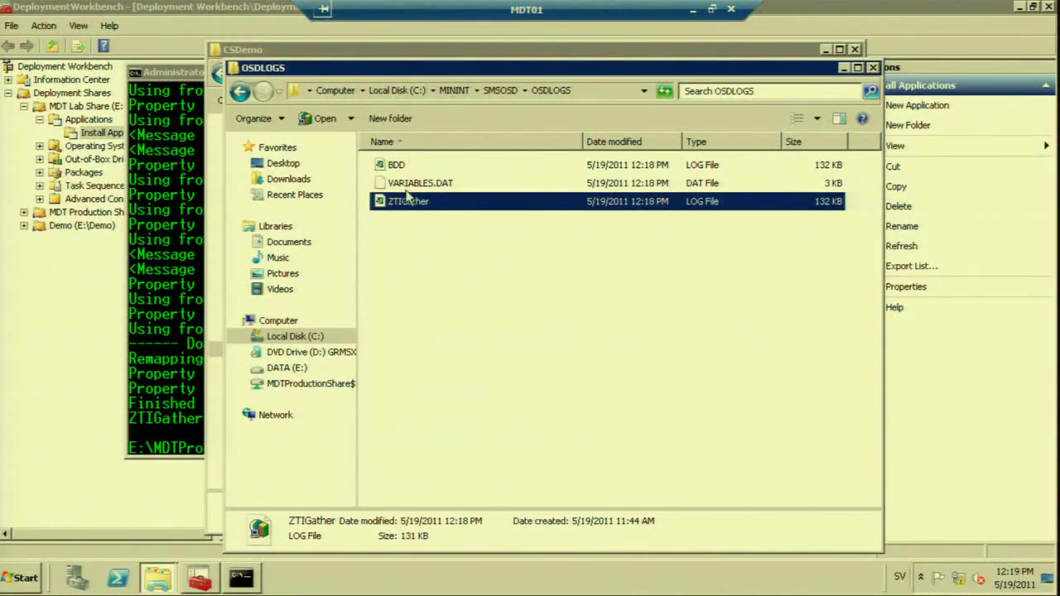
double_click(412, 206)
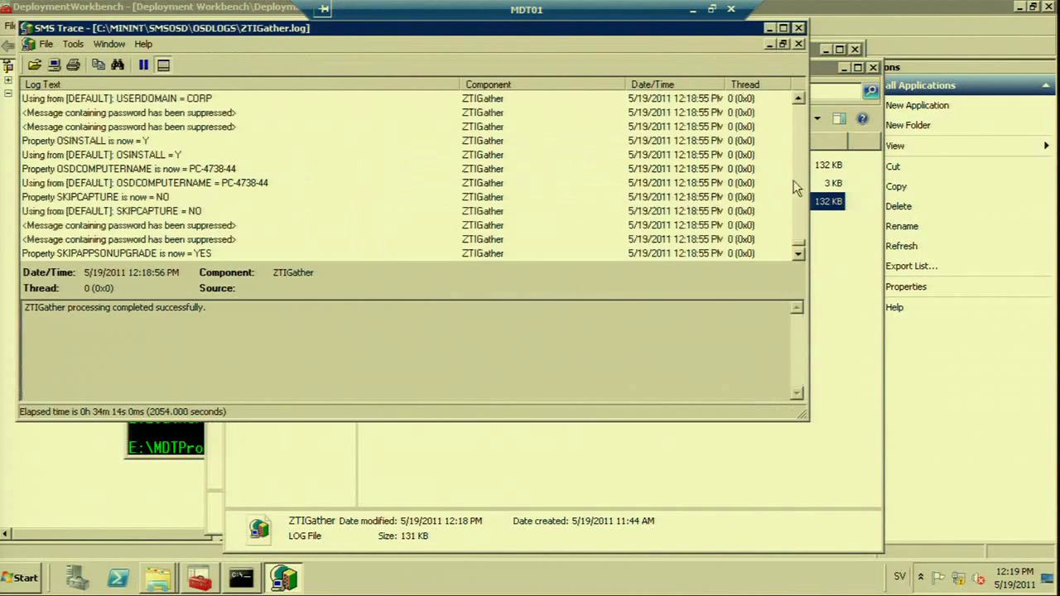
left_click(799, 253)
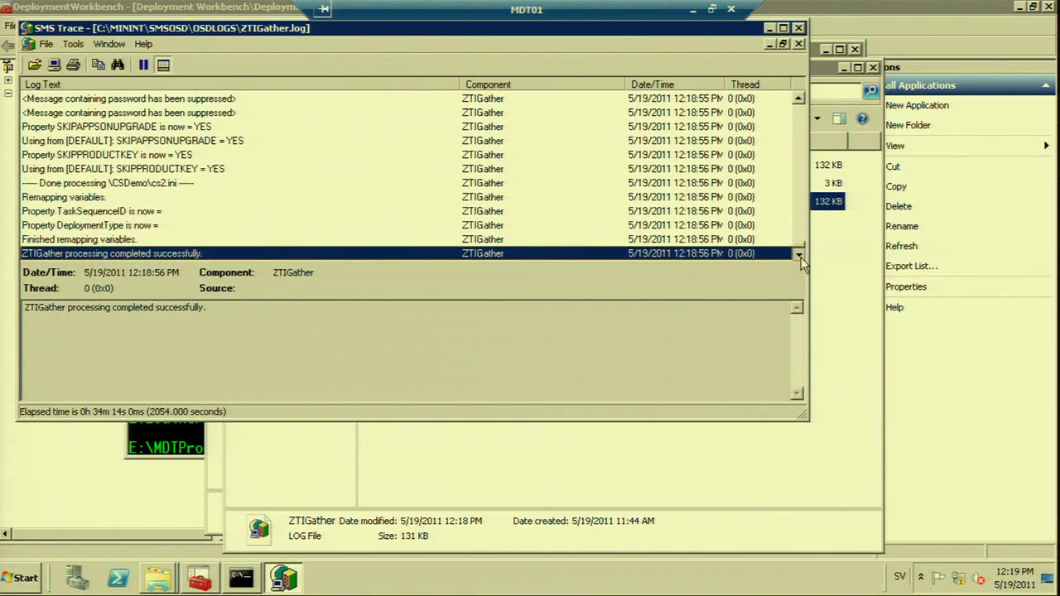
left_click(798, 98)
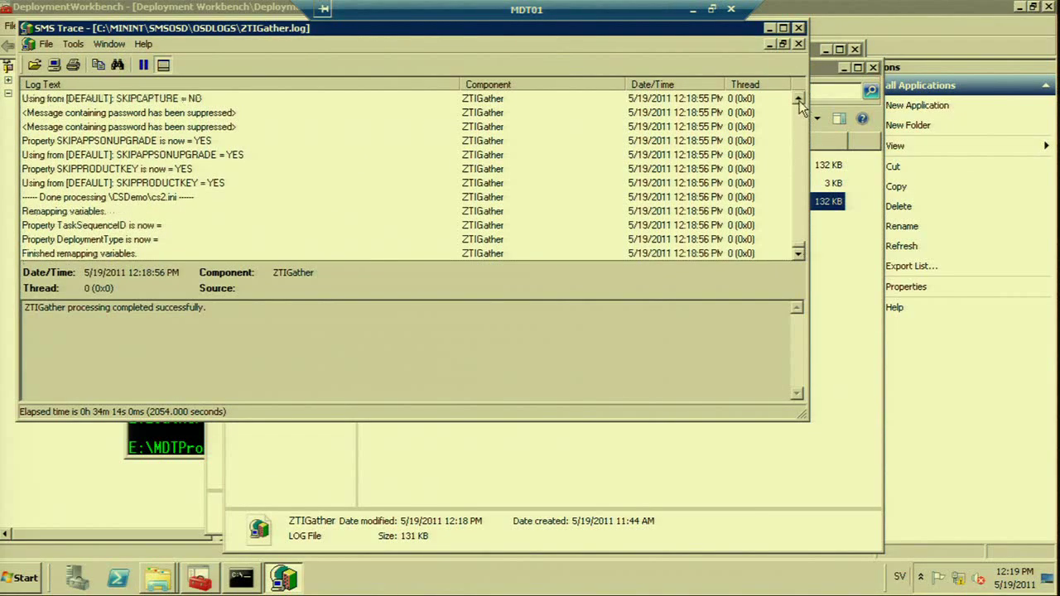
left_click(798, 99)
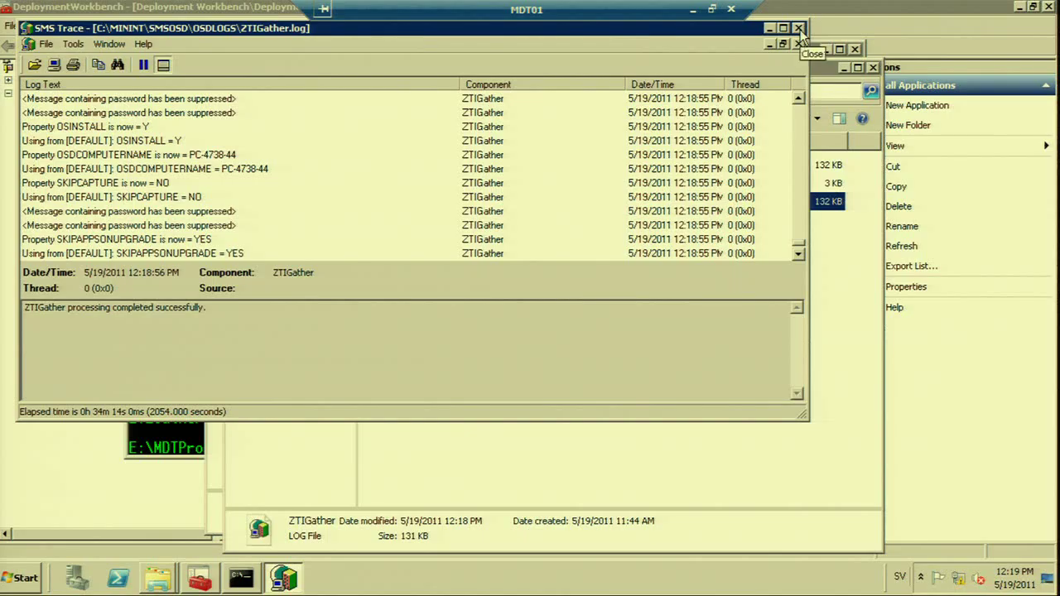
left_click(800, 30)
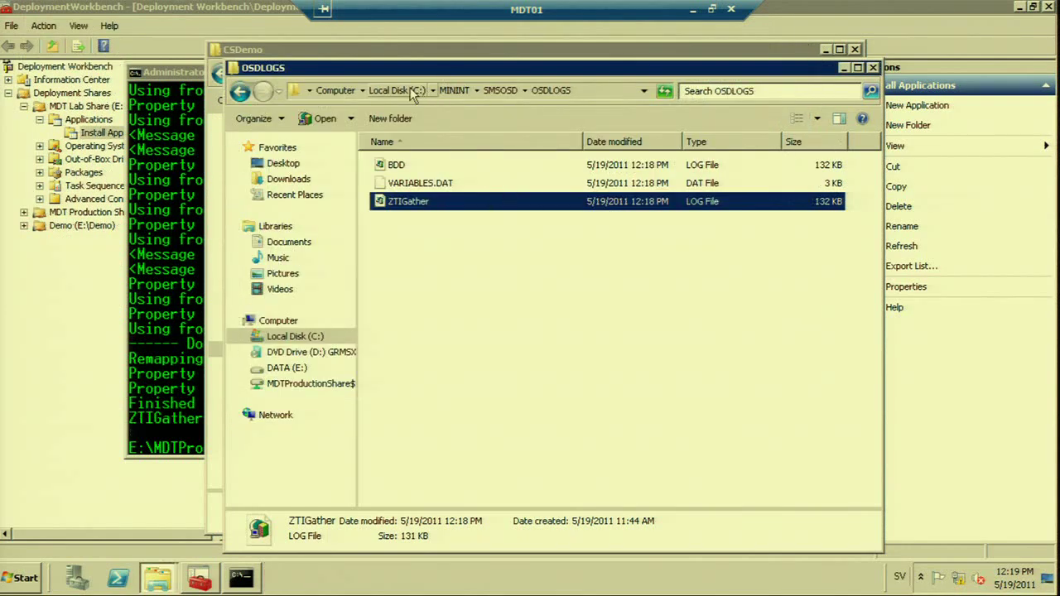
Delete VARIABLES.DAT from the OSDLOGS folder again, moving it to the Recycle Bin
left_click(432, 183)
key("Delete")
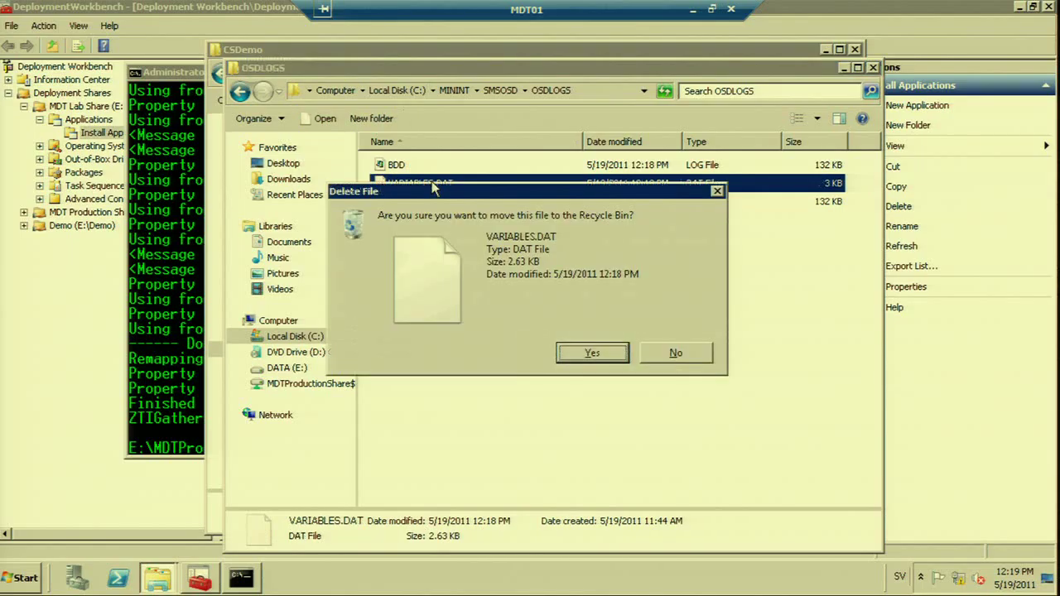
left_click(611, 354)
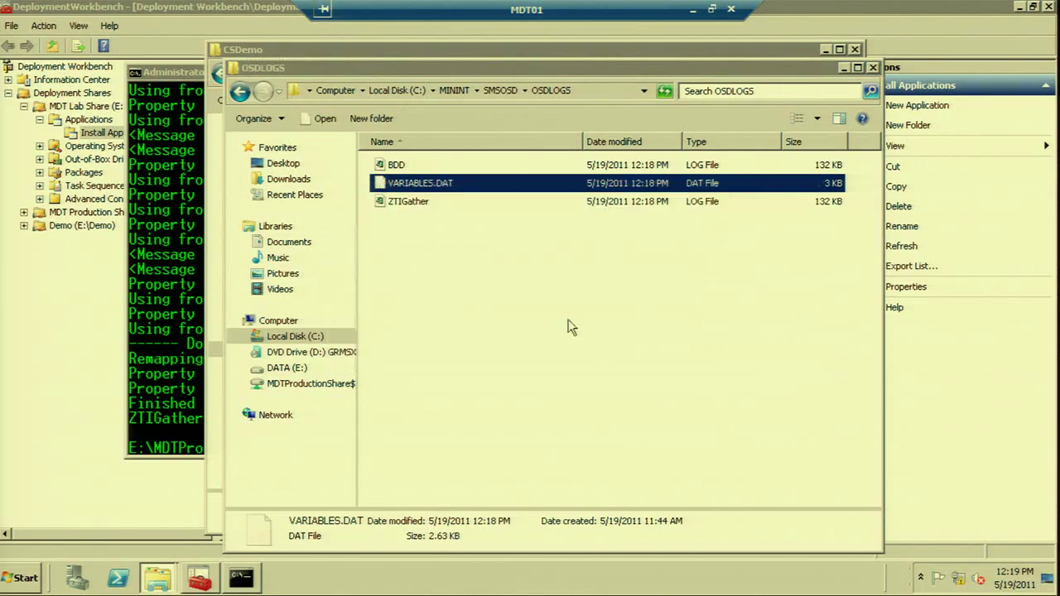
Open cs3 from the CSDemo folder on DATA (E:), review its [Settings] and [Default] properties including OSDComputername, and close it
left_click(400, 90)
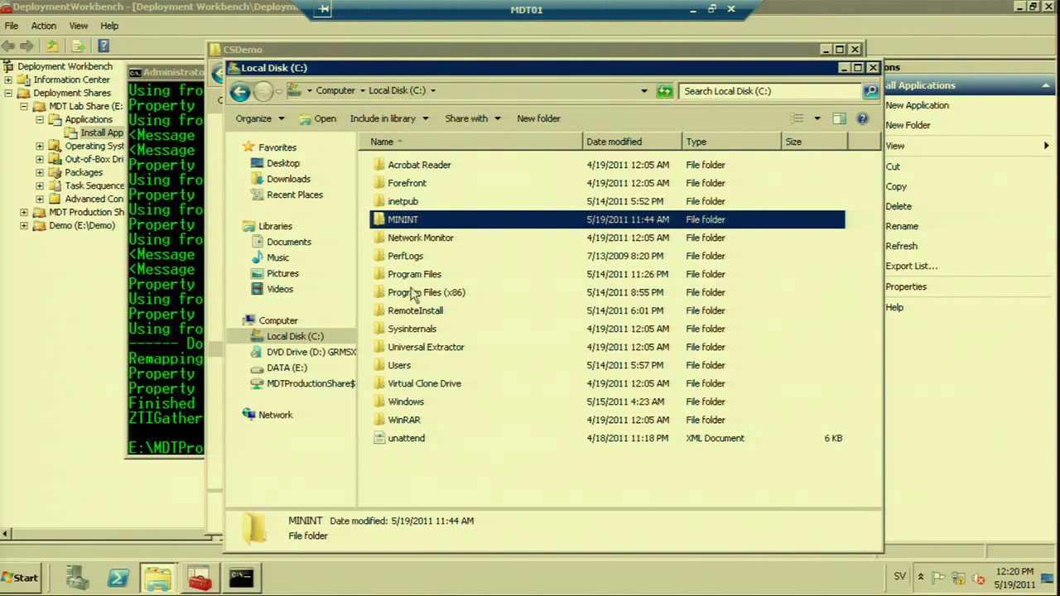
left_click(335, 90)
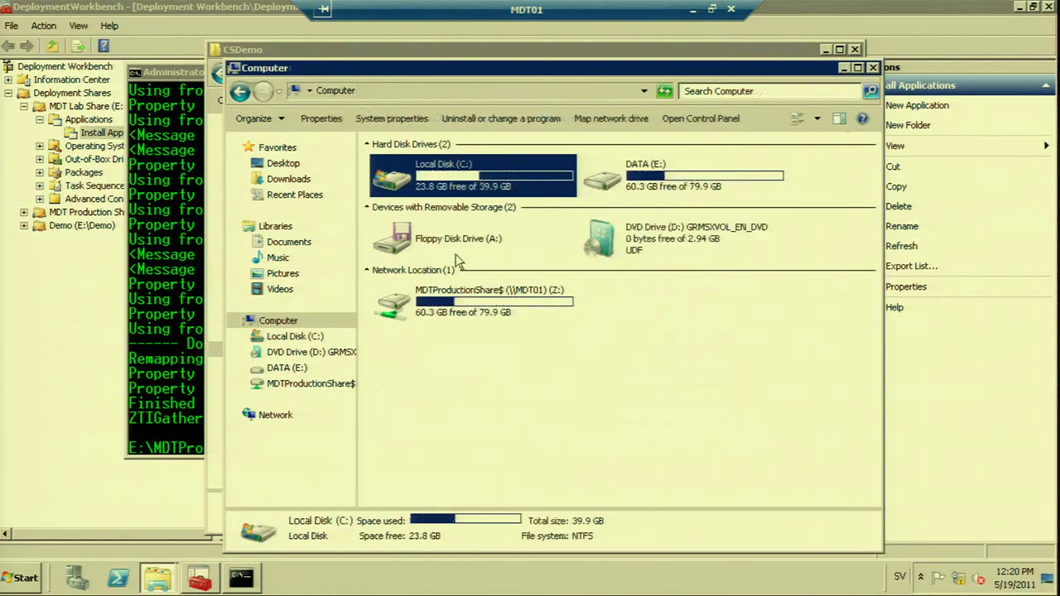
left_click(677, 178)
double_click(677, 178)
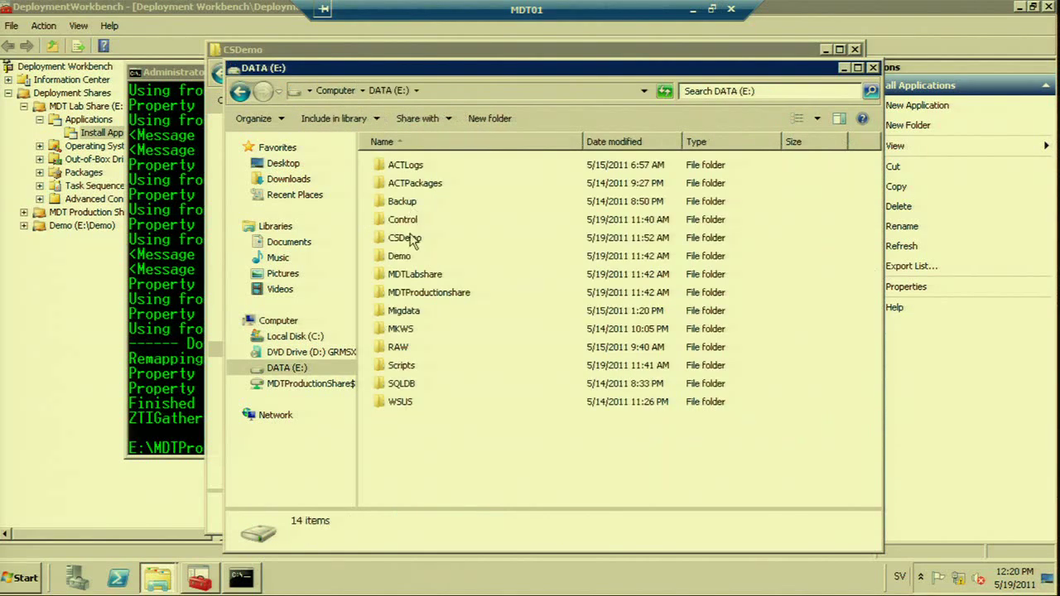
double_click(406, 237)
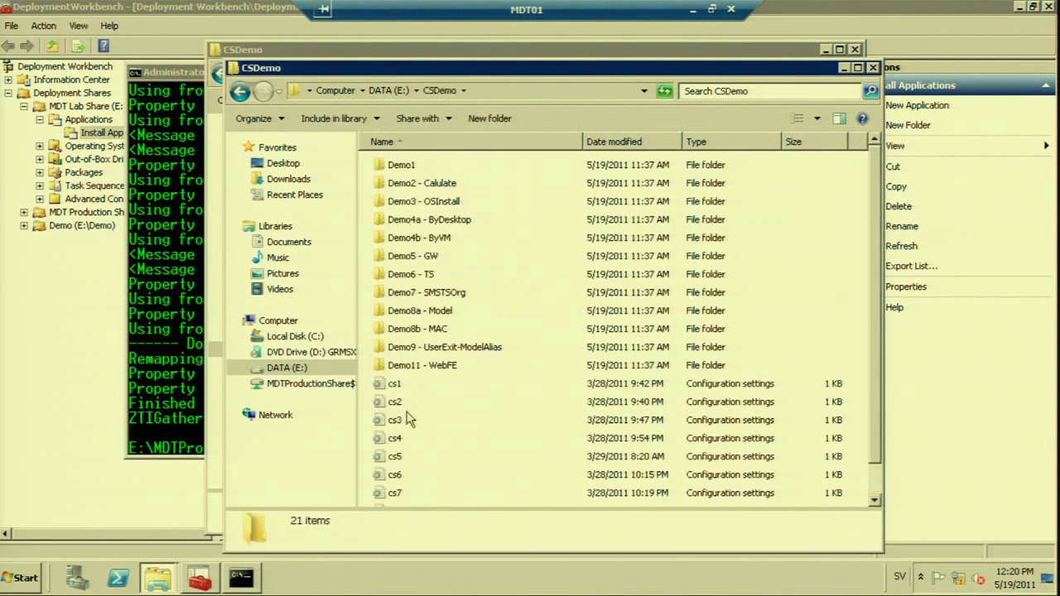
double_click(395, 422)
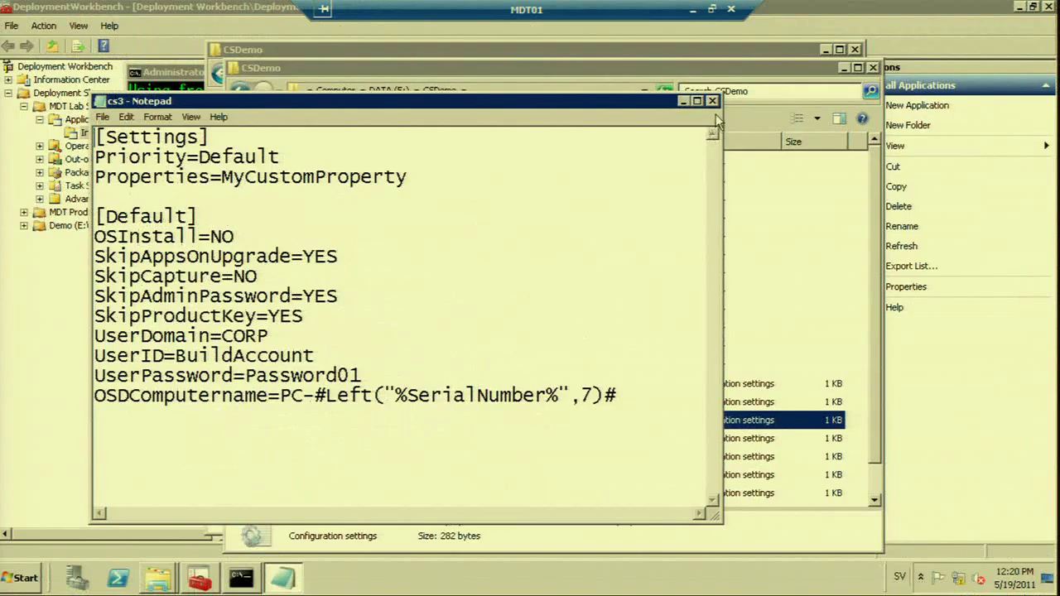
left_click(713, 101)
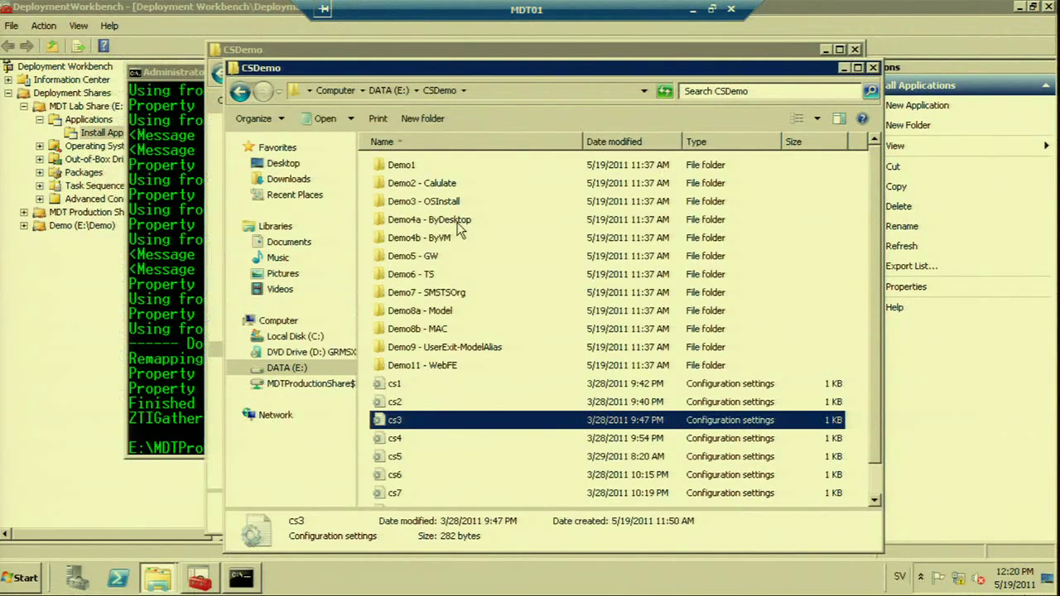
Open CustomSettings in the Demo4b - ByVM folder, examine the ByVMType priority and its IsVM-%ISVM% subsection, and close the file
double_click(445, 237)
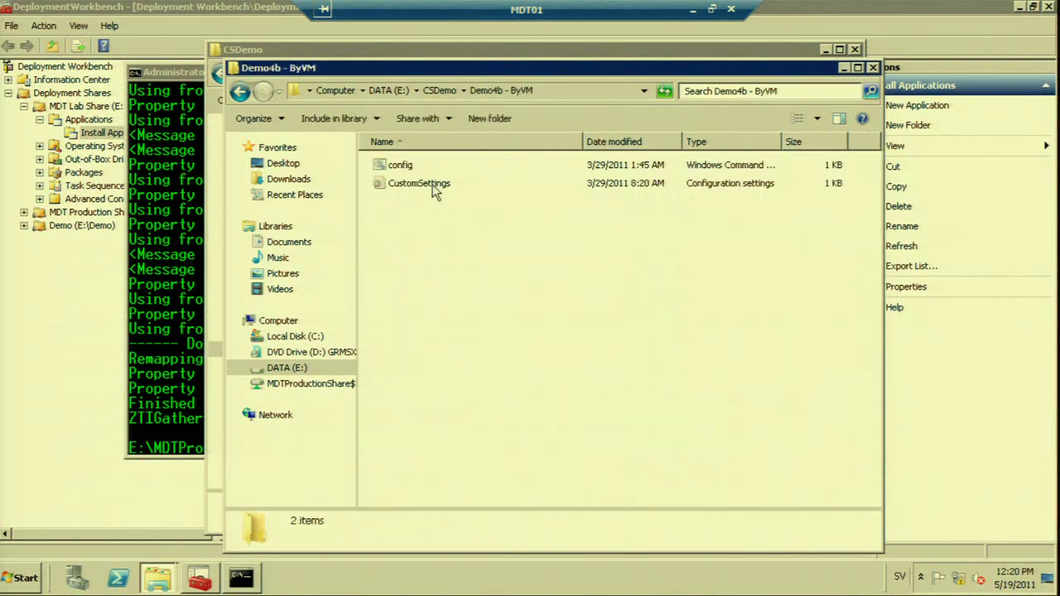
double_click(434, 189)
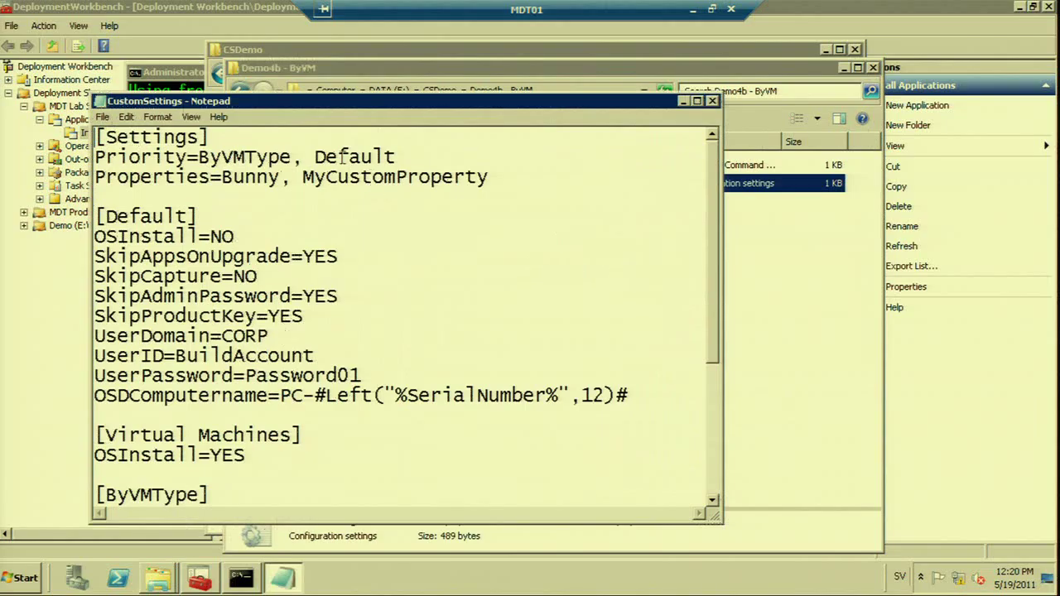
left_click_drag(293, 157, 199, 157)
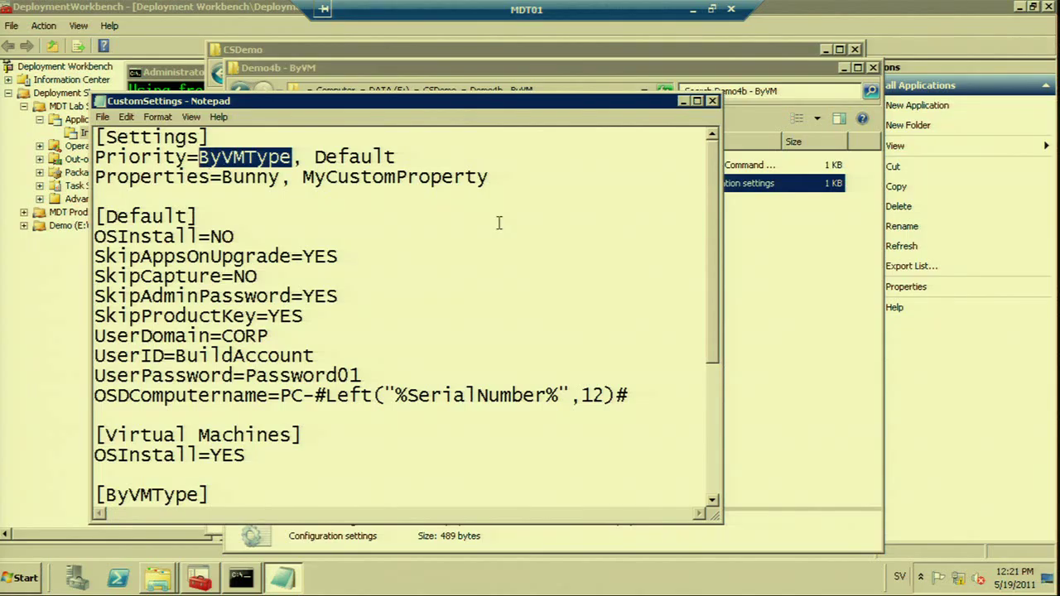
left_click_drag(716, 242, 722, 348)
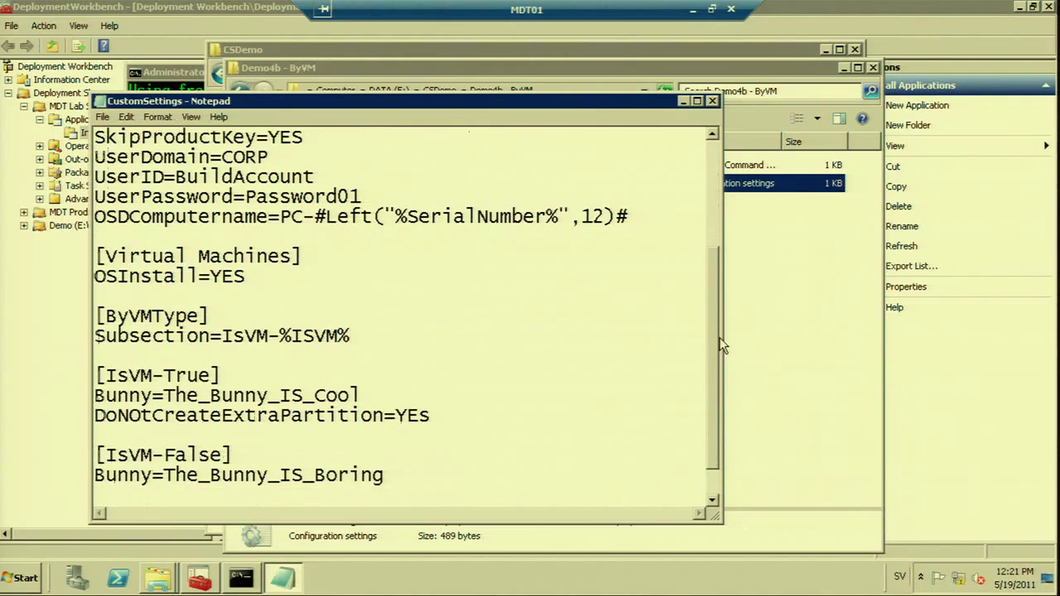
left_click_drag(218, 316, 94, 316)
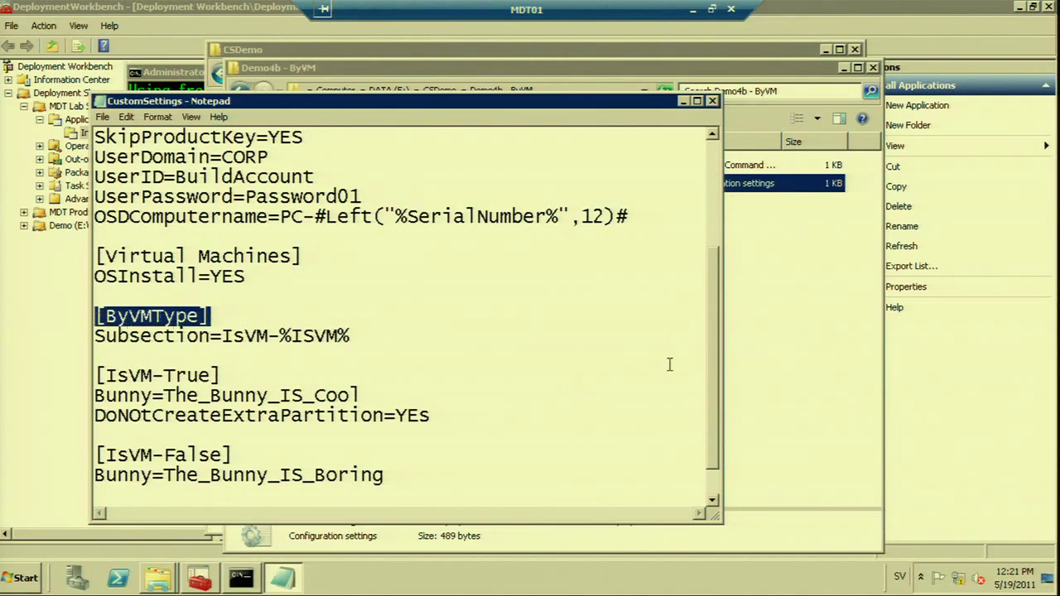
left_click_drag(720, 368, 717, 404)
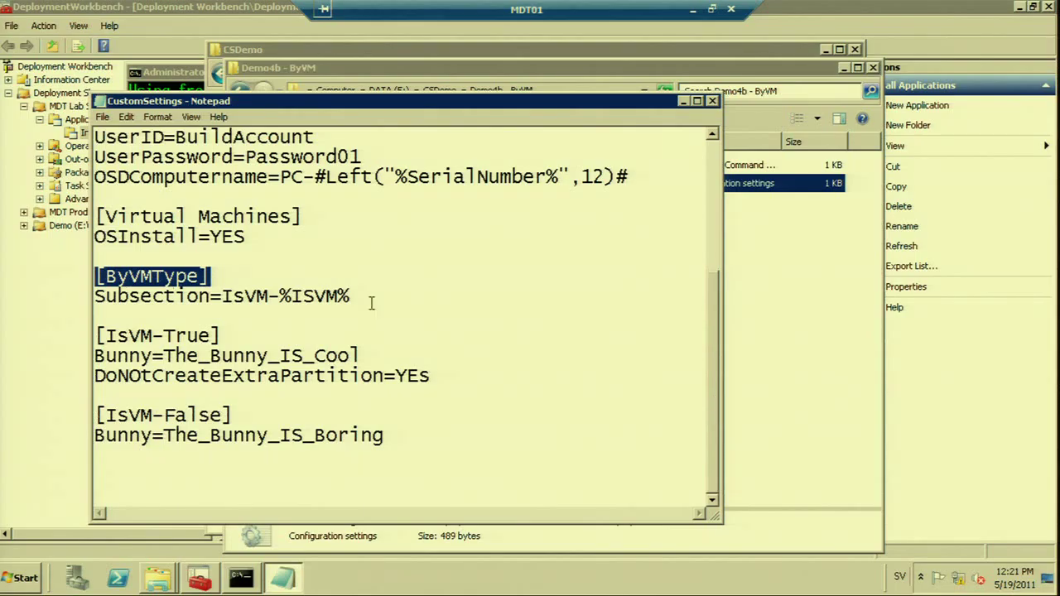
left_click_drag(222, 296, 351, 300)
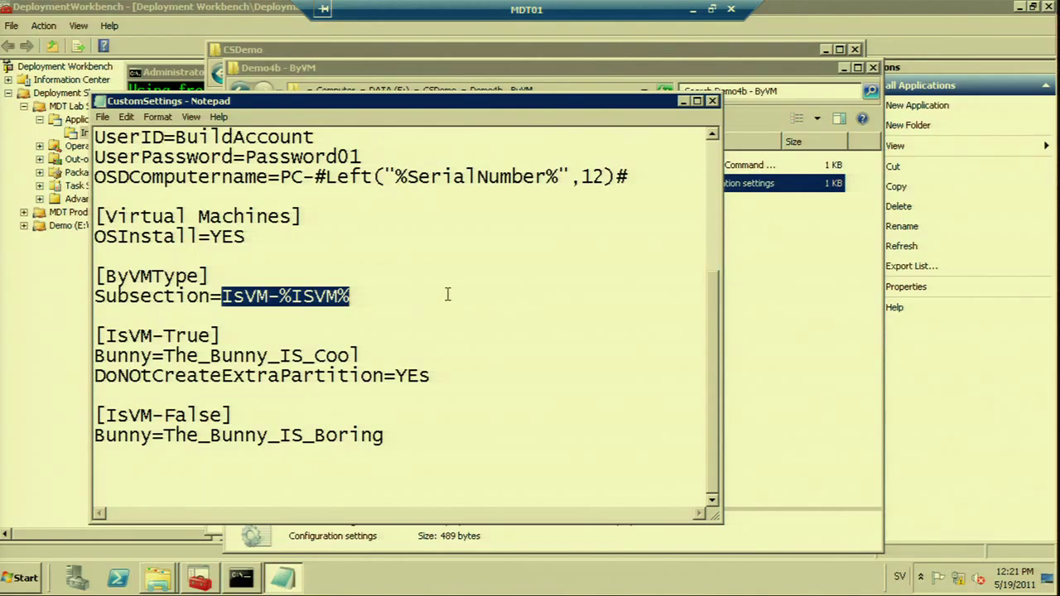
left_click(712, 101)
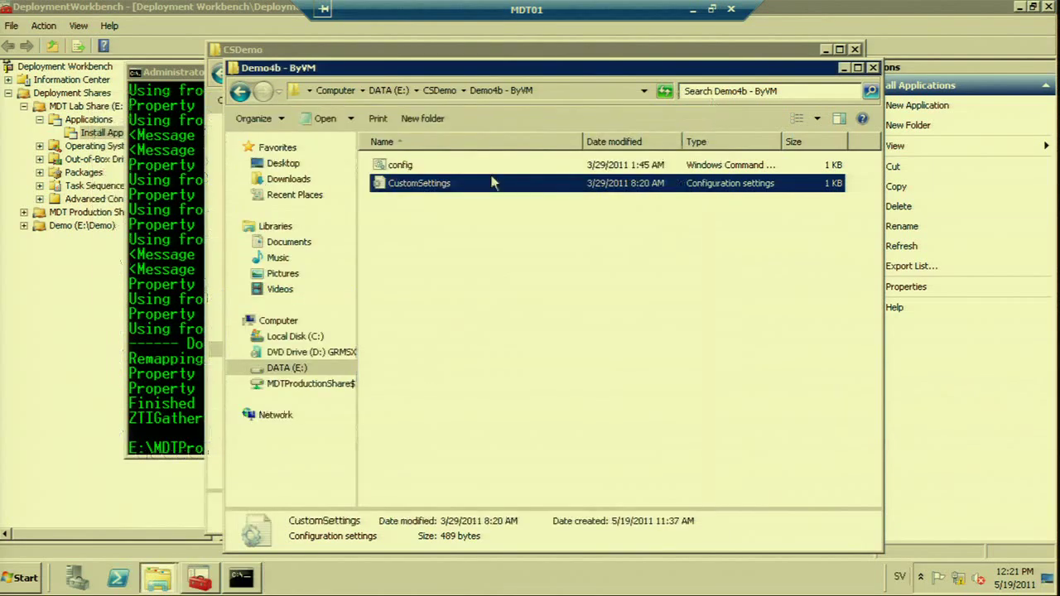
Browse to the C:\MININT\SMSOSD\OSDLOGS folder
left_click(397, 90)
left_click(341, 91)
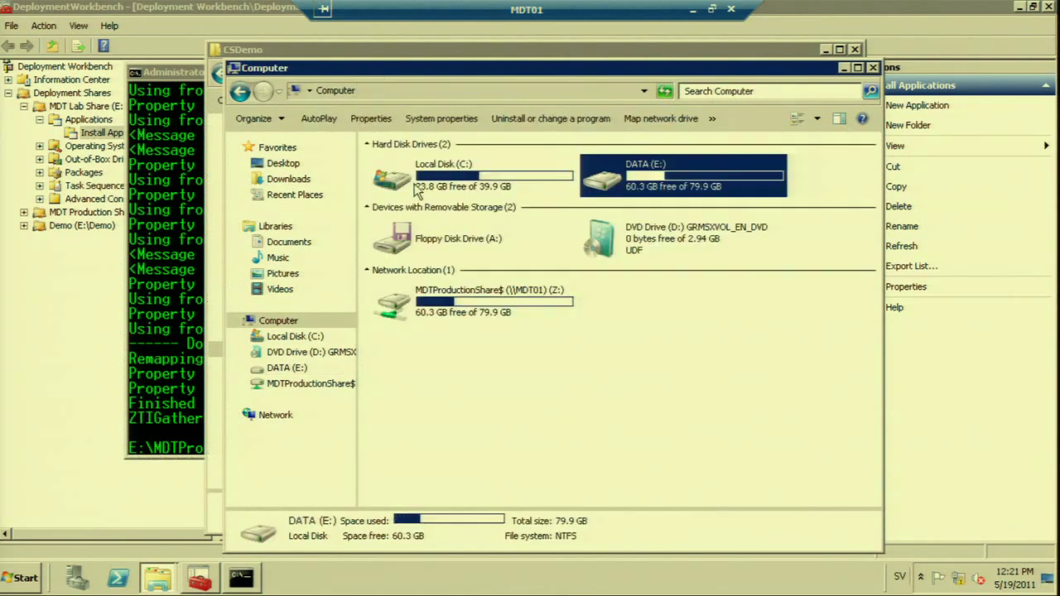
double_click(423, 187)
double_click(404, 219)
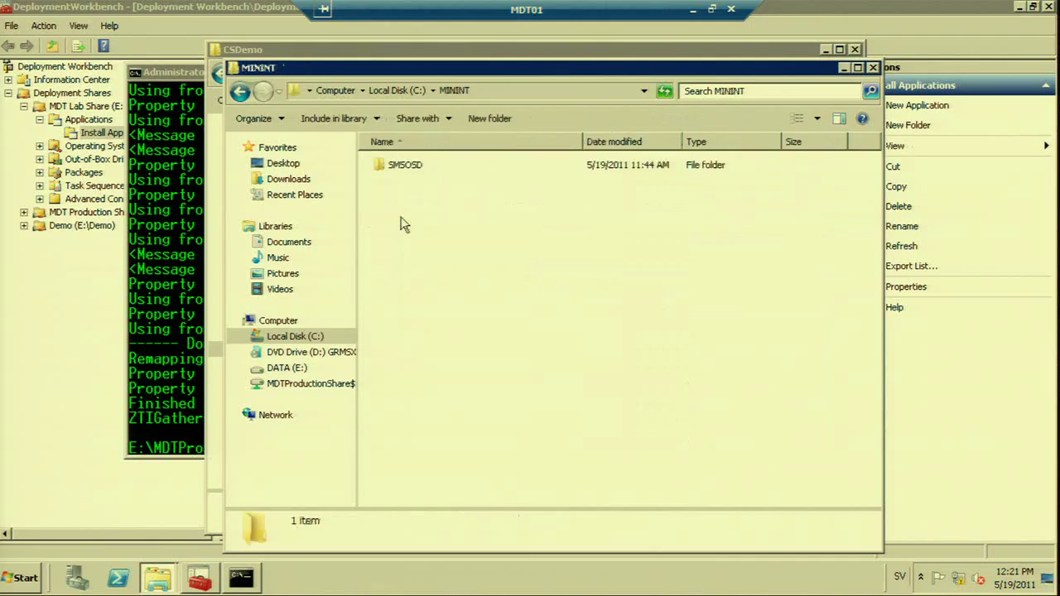
double_click(407, 166)
double_click(407, 168)
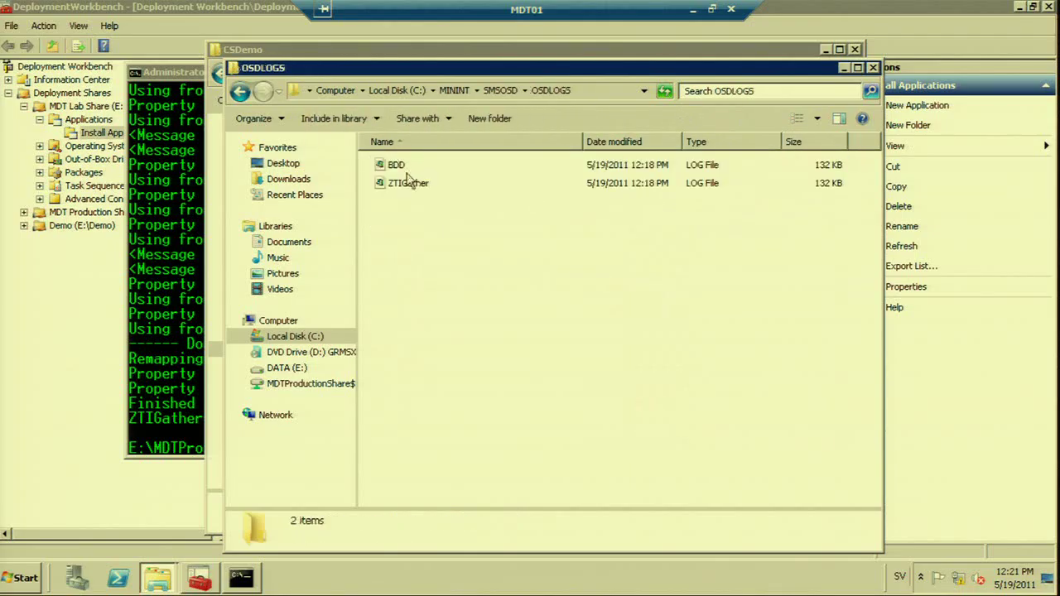
Run cscript ZTIGather.wsf /inifile:\CSDemo\cs4.ini in the command prompt by editing the previous command
left_click(183, 203)
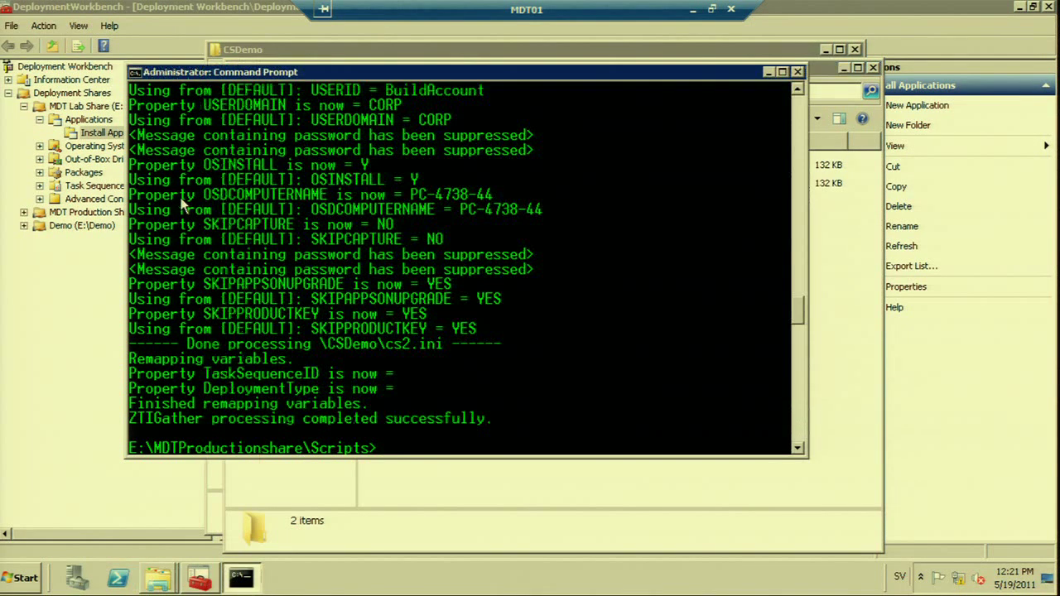
key("Left")
key("Left")
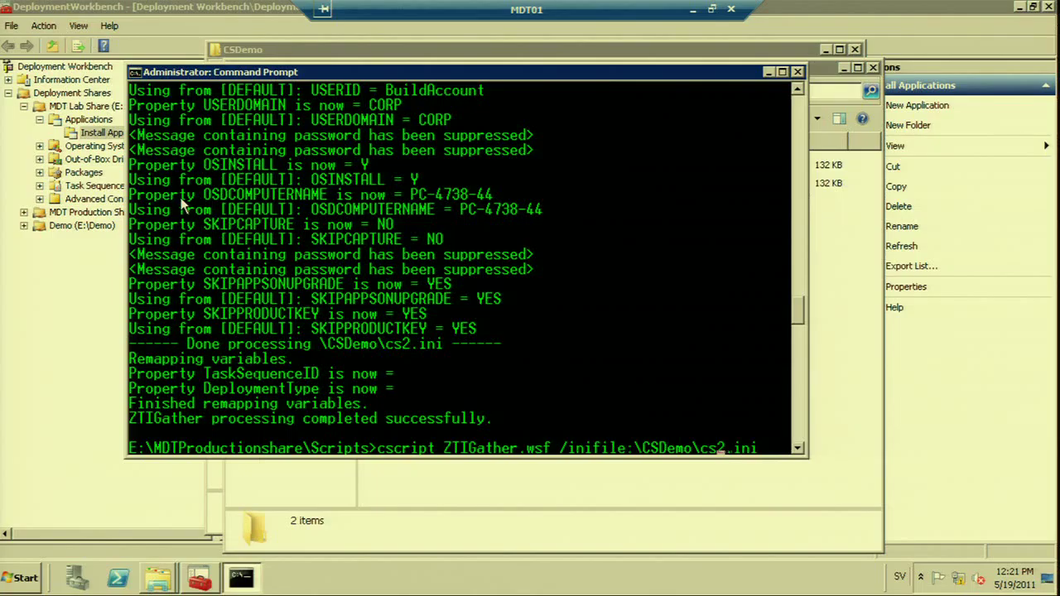
key("BackSpace")
type("4")
key("Return")
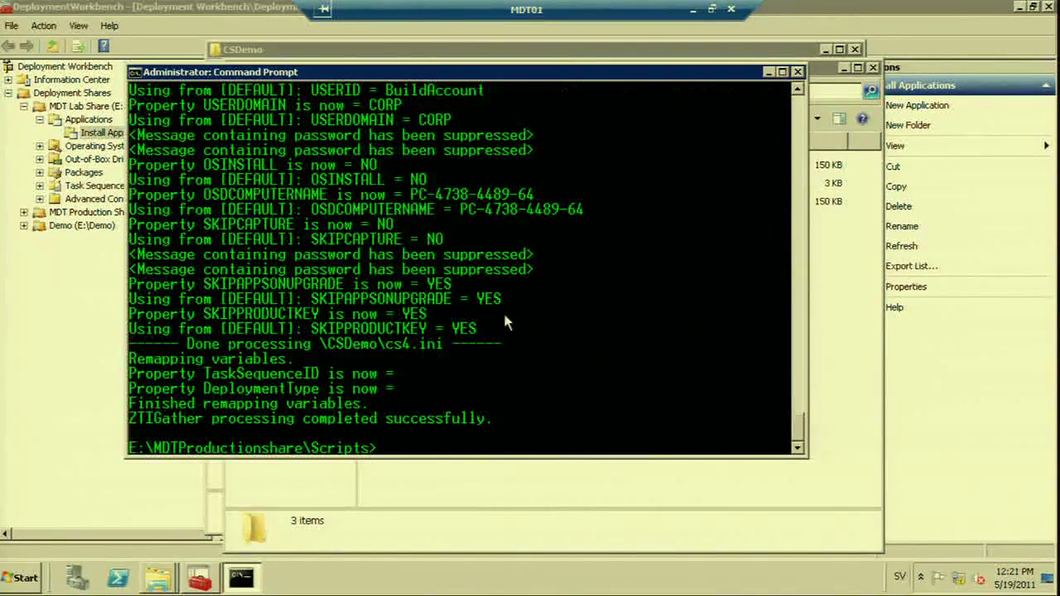
Examine the BUNNY property set by the Desktop-True section in the cs4.ini output, and minimize the command prompt
left_click_drag(800, 425, 798, 407)
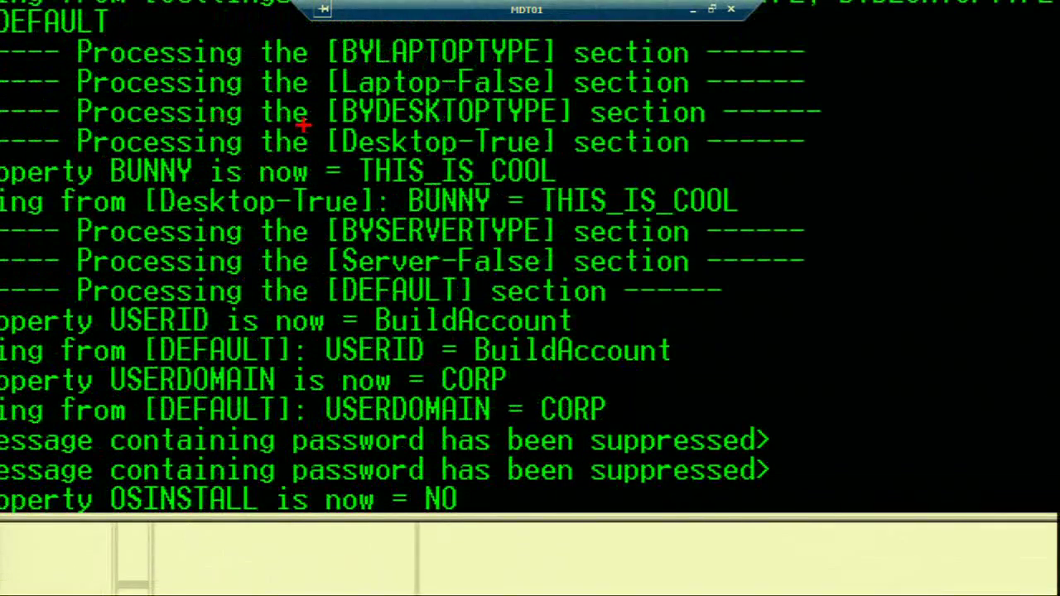
mouse_move(355, 147)
left_mouse_down()
mouse_move(669, 240)
mouse_move(796, 256)
left_mouse_up()
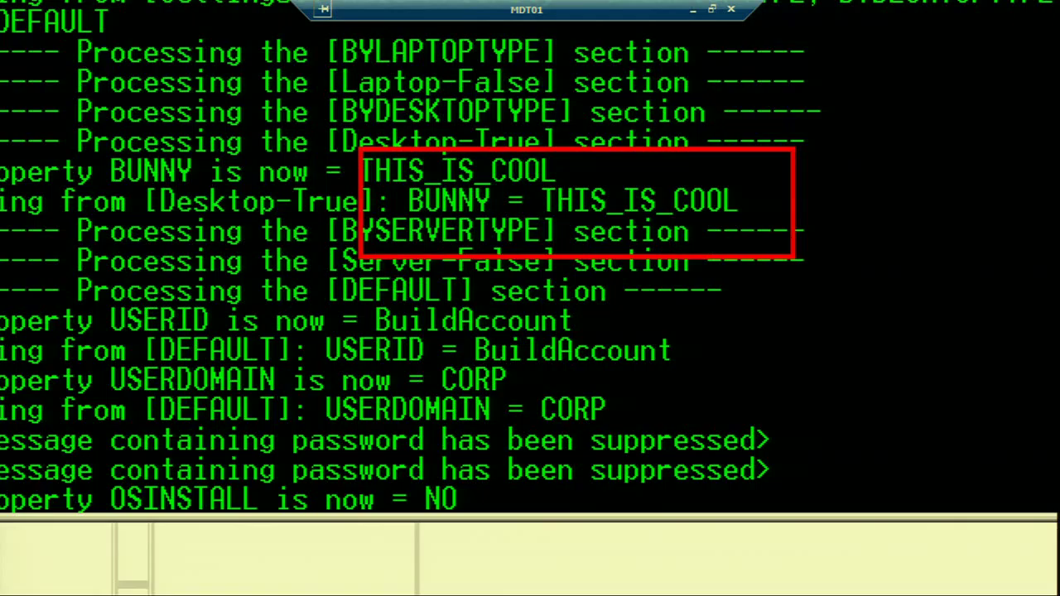
key("Escape")
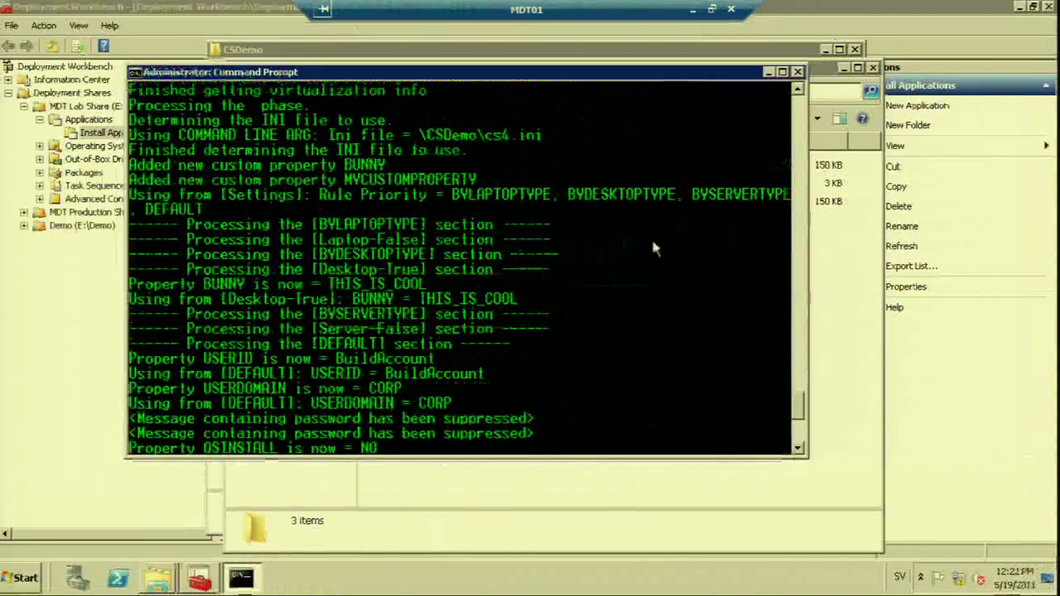
left_click(769, 73)
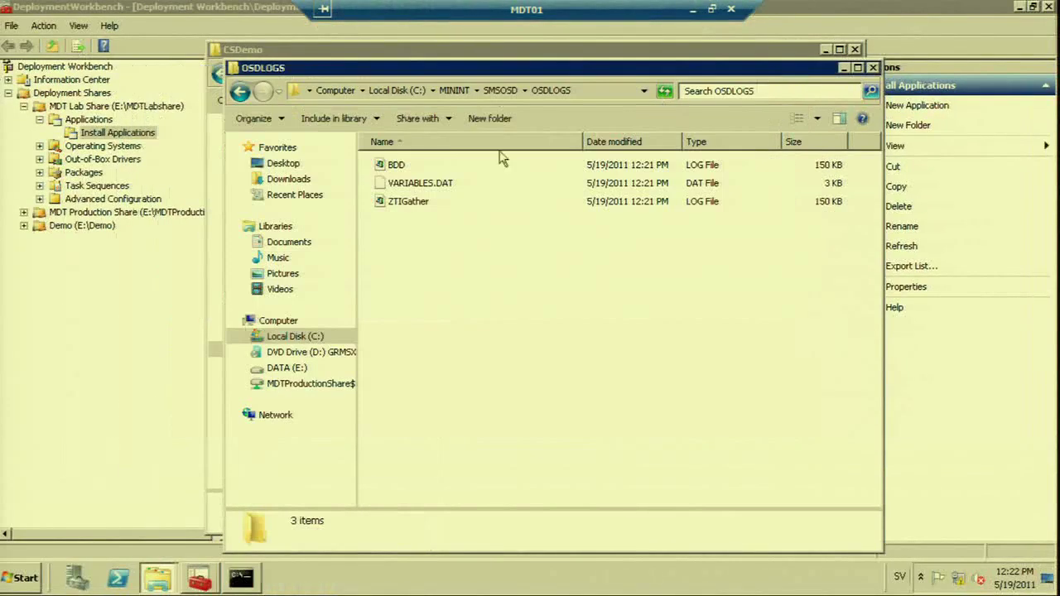
Reopen C:\MININT\SMSOSD\OSDLOGS and delete the VARIABLES.DAT file
left_click(400, 91)
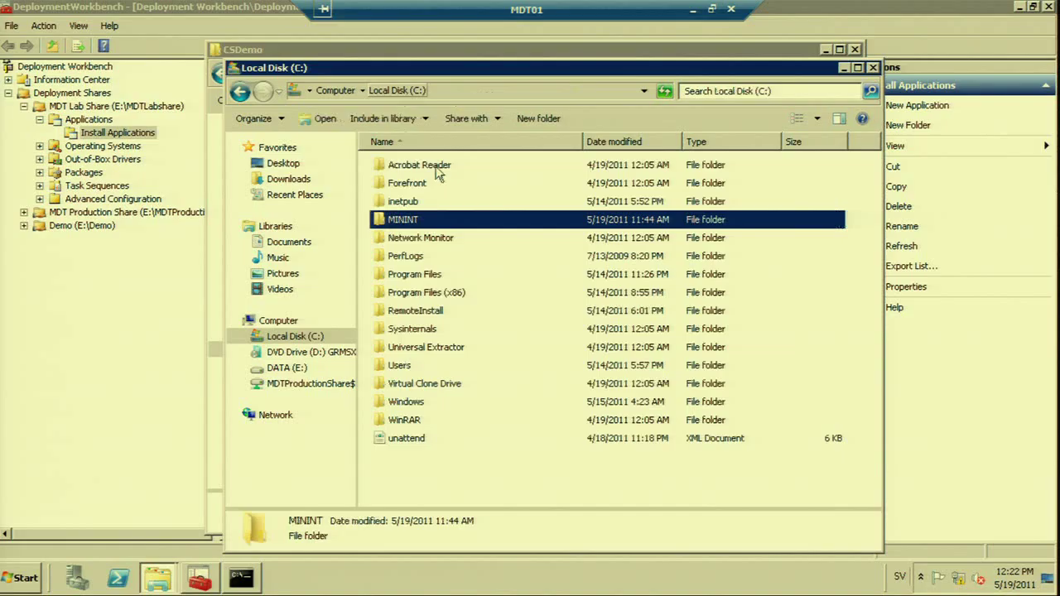
double_click(418, 219)
double_click(412, 174)
double_click(412, 174)
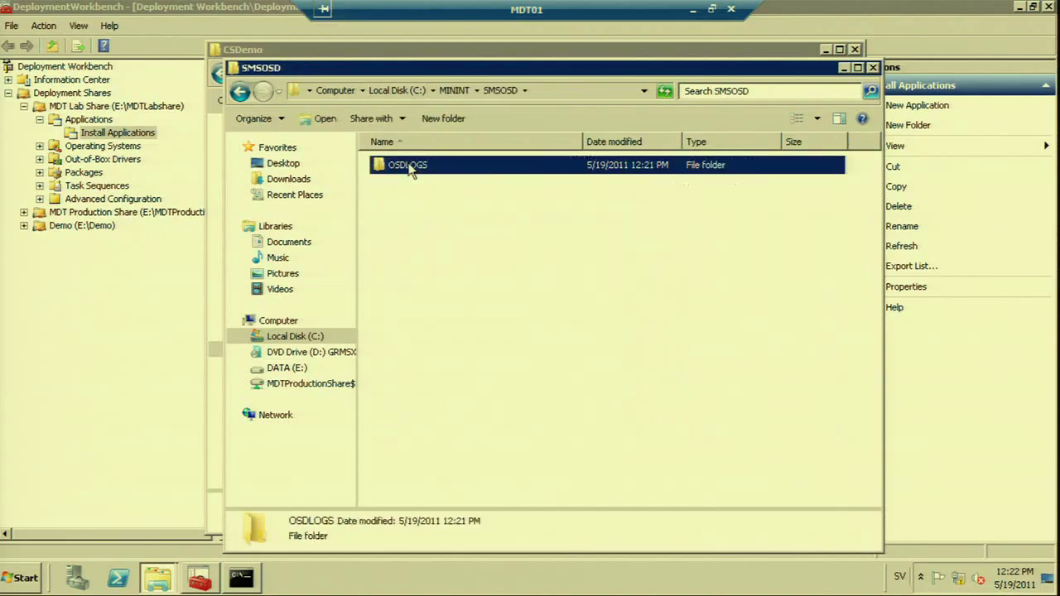
right_click(407, 182)
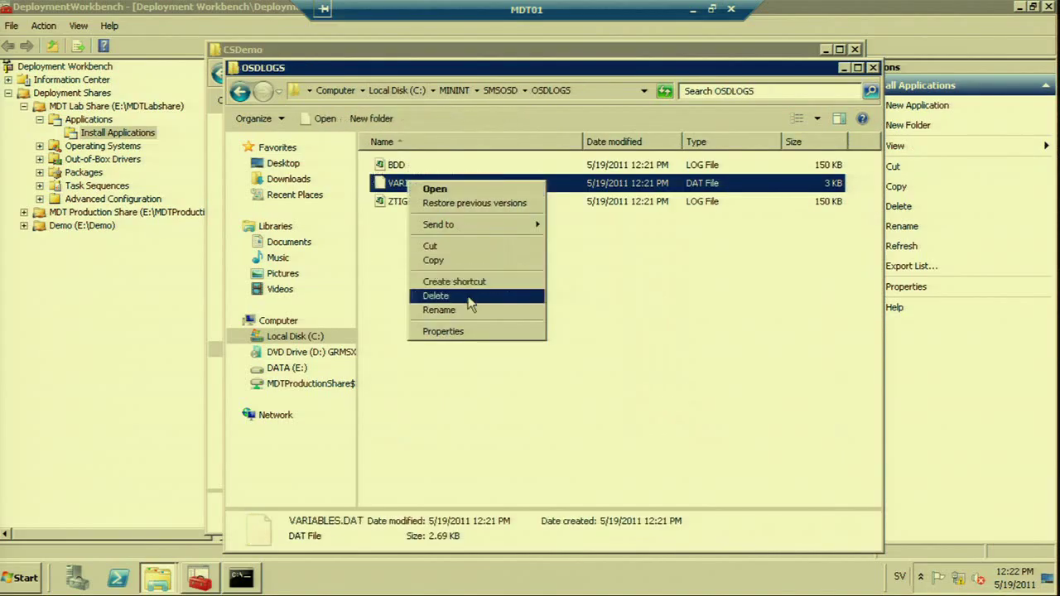
left_click(437, 294)
left_click(592, 353)
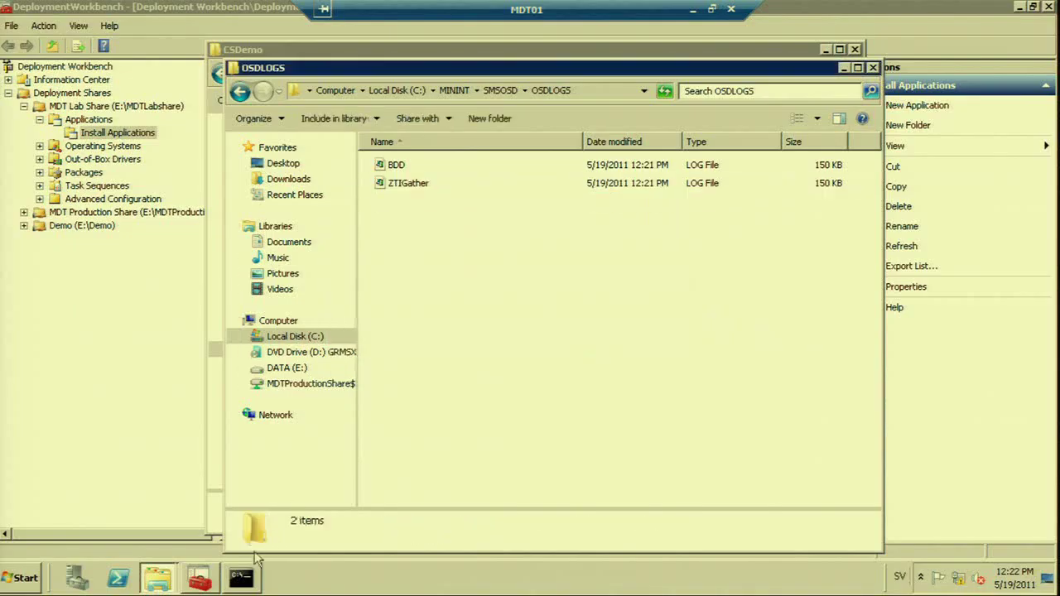
Restore the command prompt and rerun ZTIGather.wsf with the inifile changed to \CSDemo\cs5.ini
left_click(241, 578)
key("Up")
key("BackSpace")
key("BackSpace")
key("BackSpace")
key("BackSpace")
key("BackSpace")
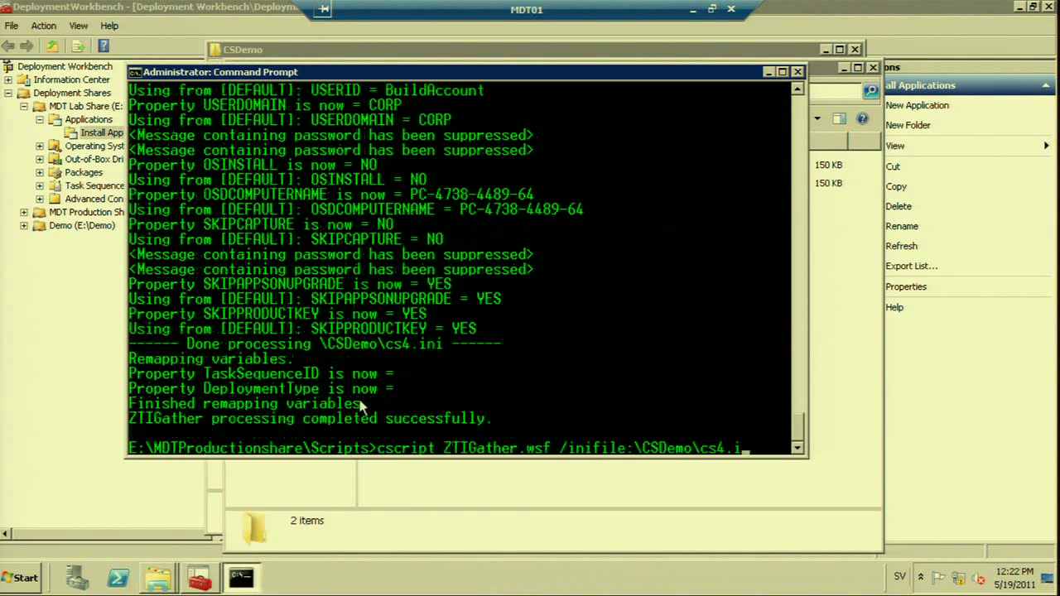
type("5.ini")
key("Return")
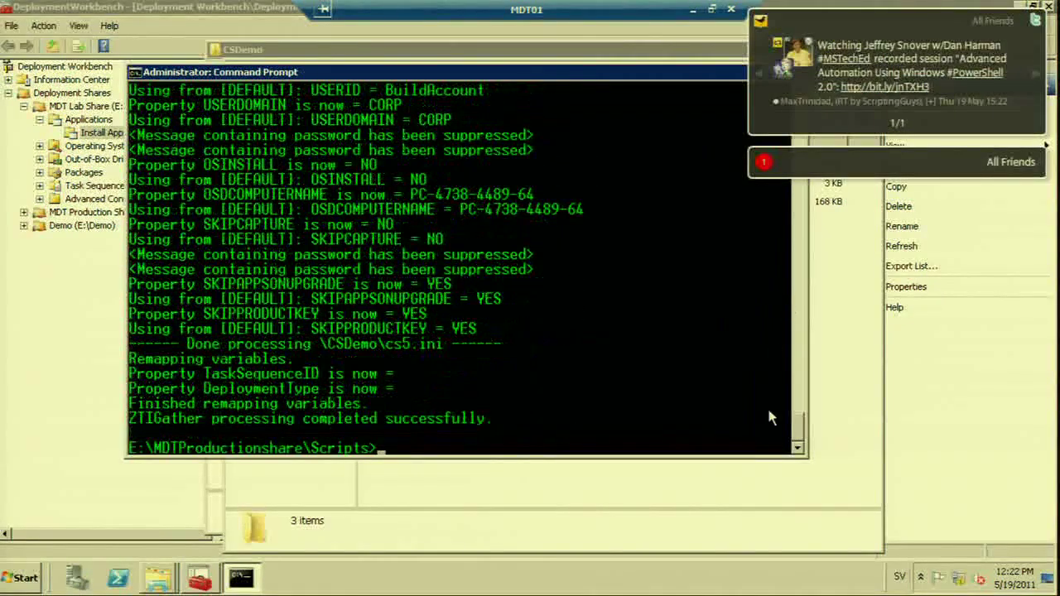
Review how the ByVMType and IsVM sections are processed in the cs5.ini output, and close the command prompt
left_click_drag(797, 429, 798, 406)
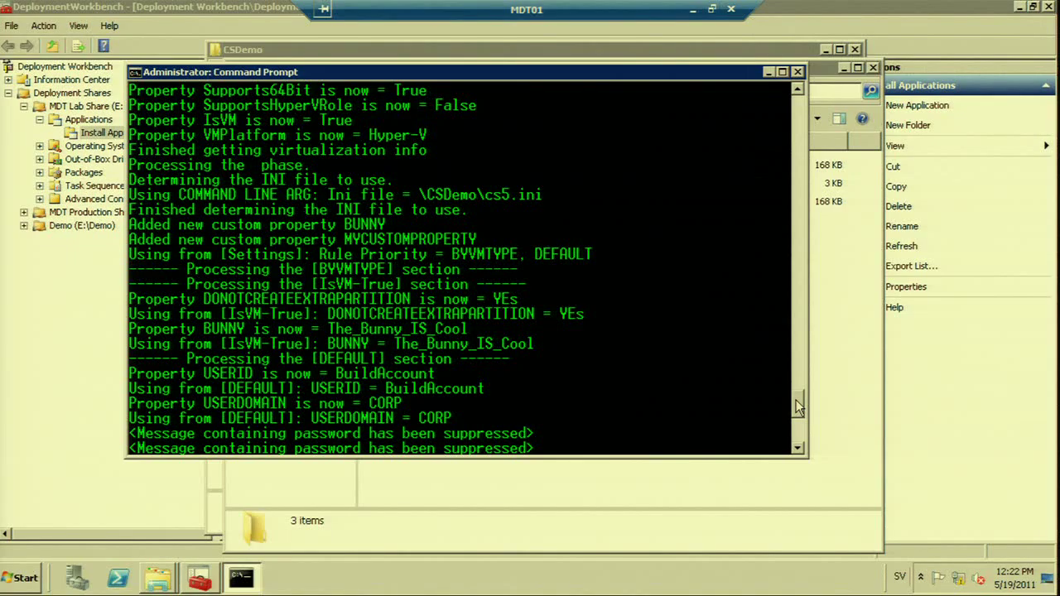
key("XF86AudioLowerVolume")
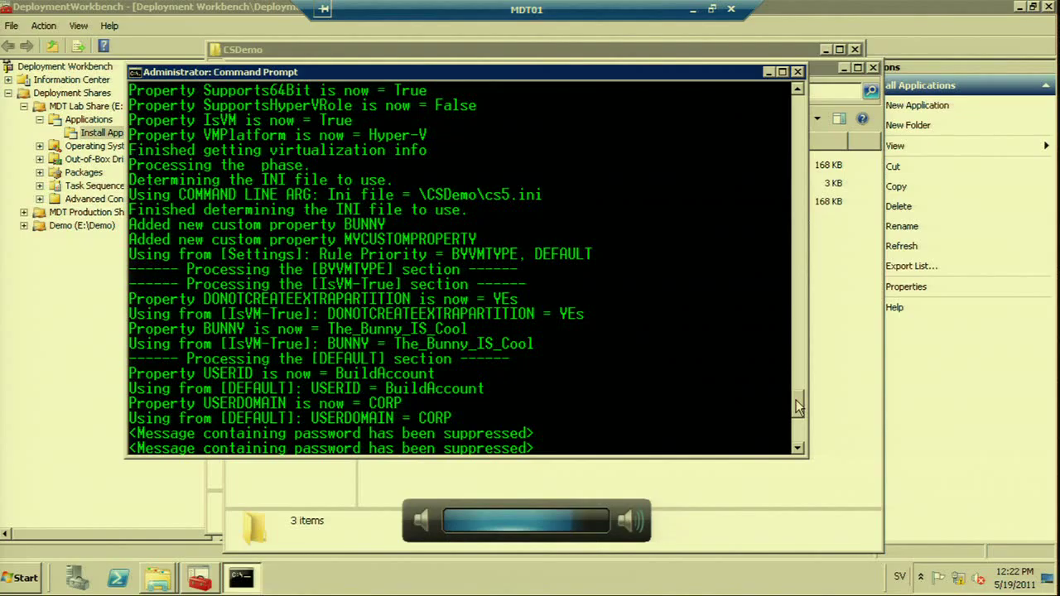
left_click(797, 72)
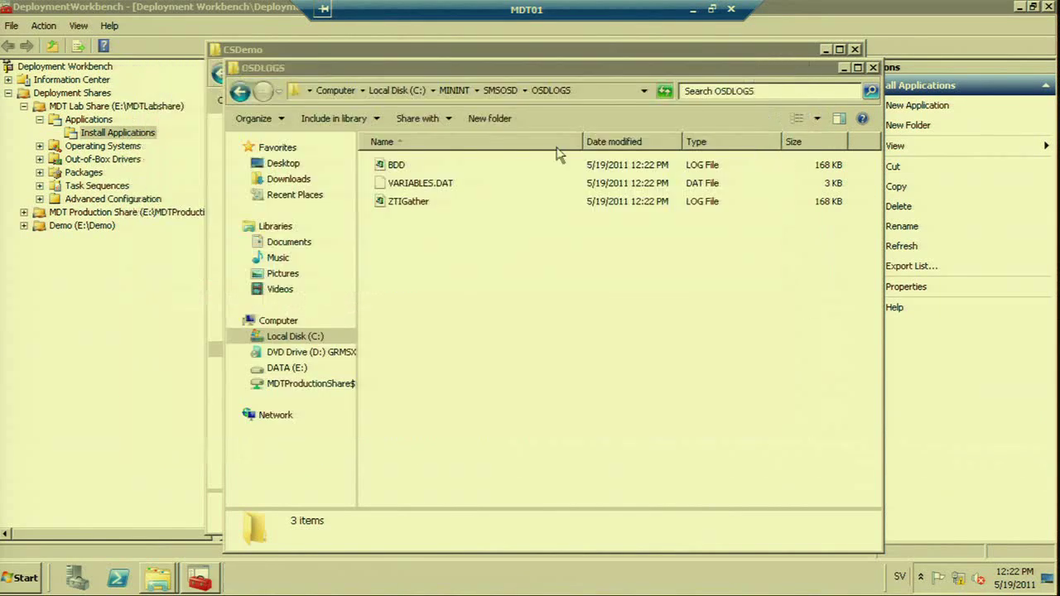
Open the CustomSettings file from E:\CSDemo\Demo5 - GW
left_click(346, 92)
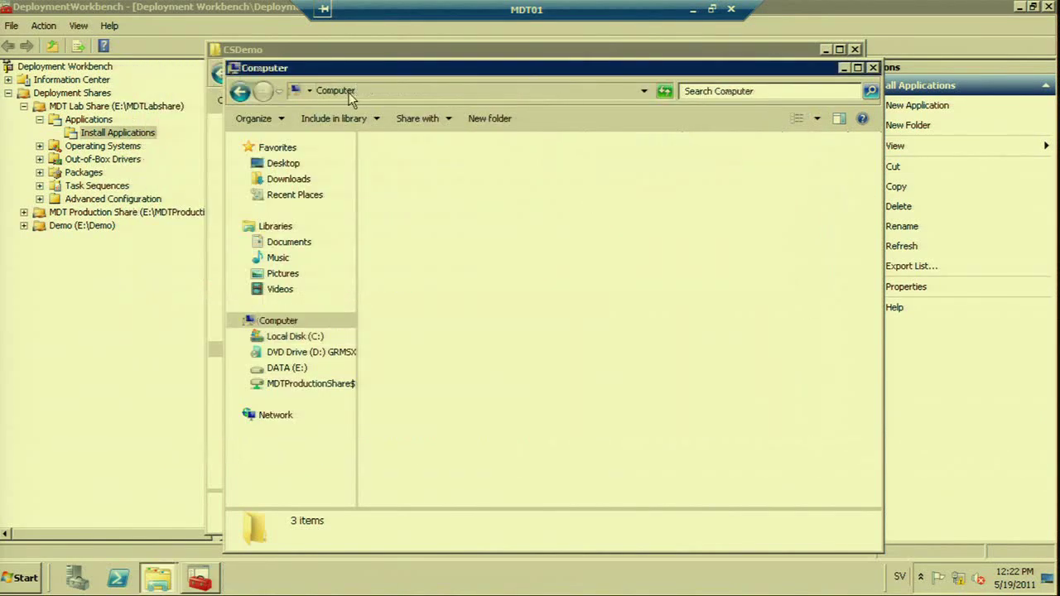
double_click(560, 176)
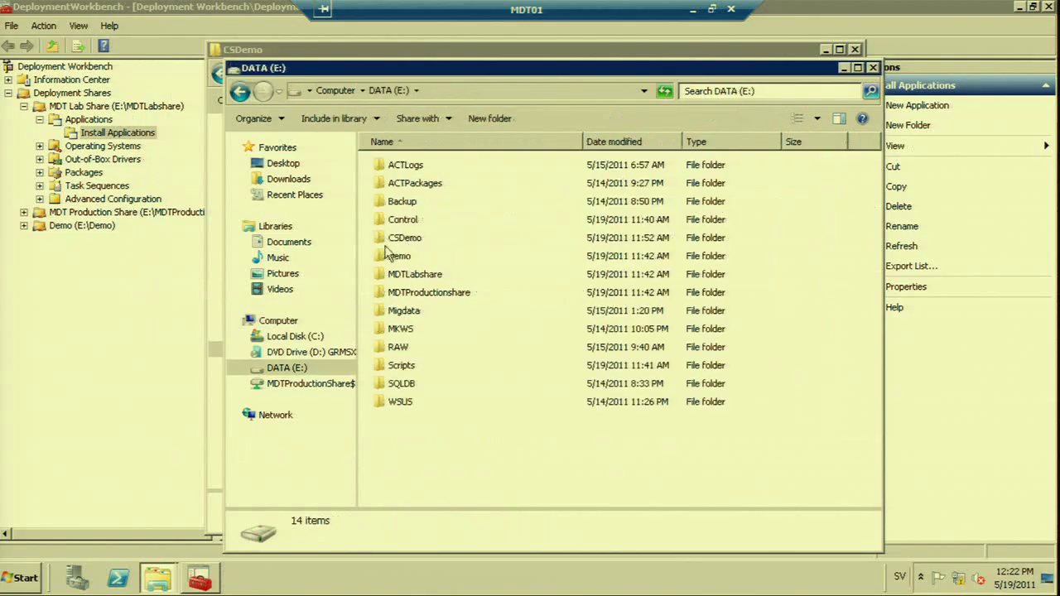
double_click(397, 238)
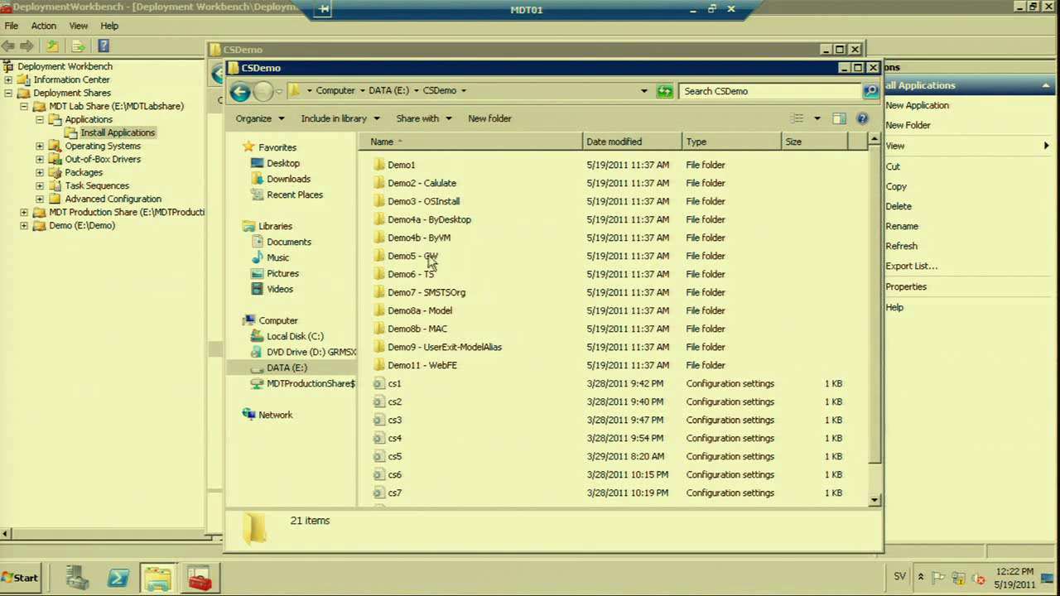
double_click(429, 256)
double_click(446, 184)
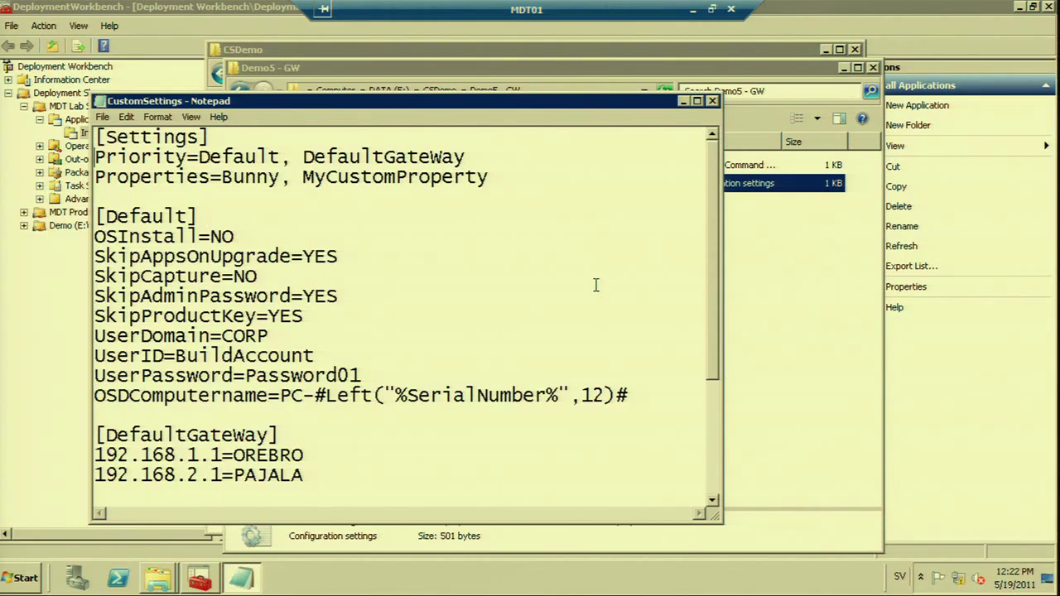
Examine the gateway location sections, the DefaultGateWay entry in the Priority line and the matching [DefaultGateWay] section
left_click_drag(715, 308, 729, 427)
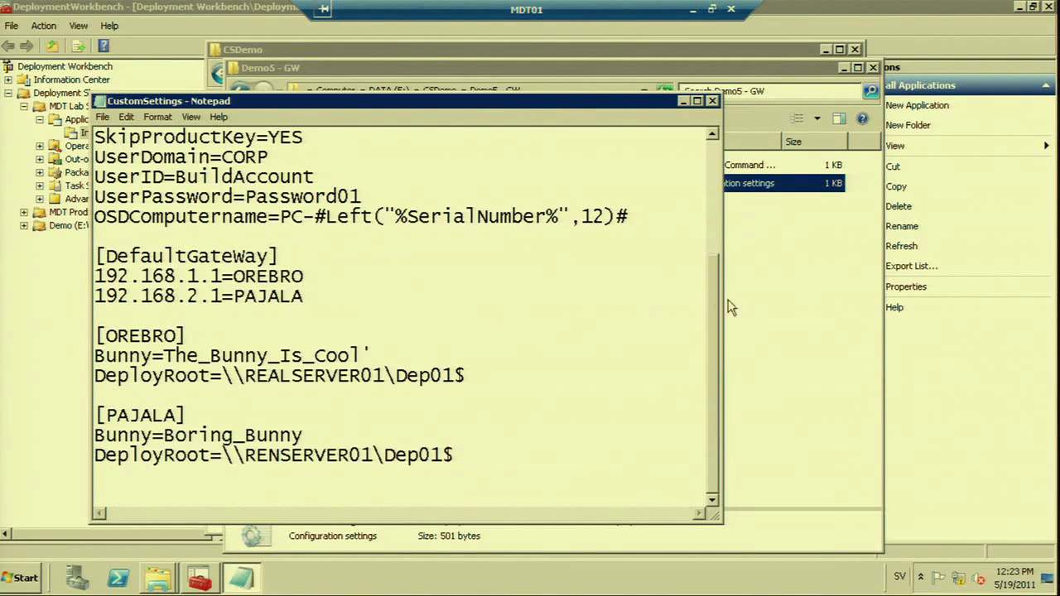
scroll(476, 174, "up", 3)
left_click(469, 157)
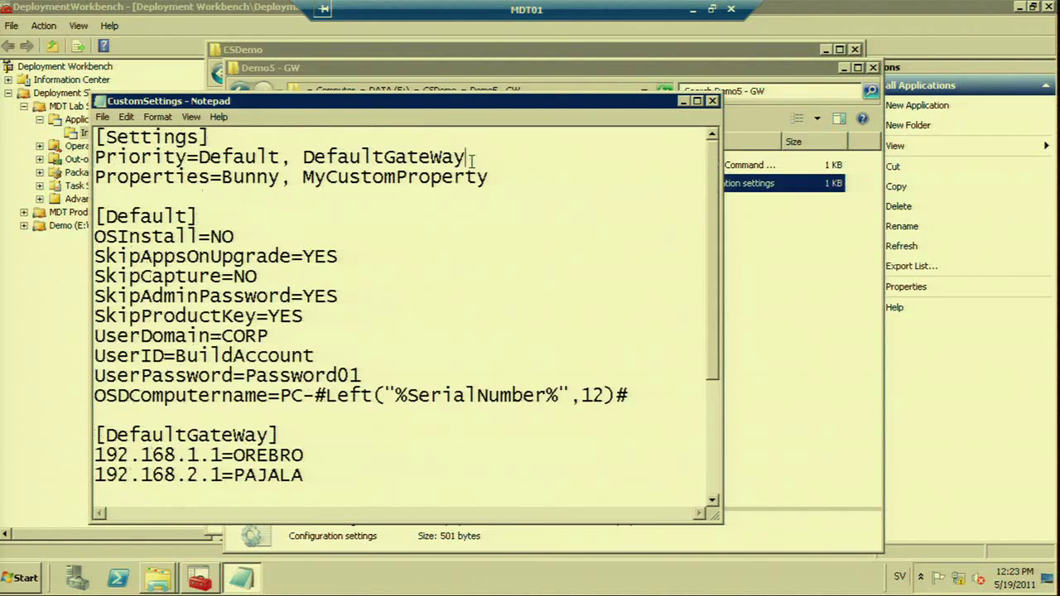
left_click_drag(472, 157, 291, 155)
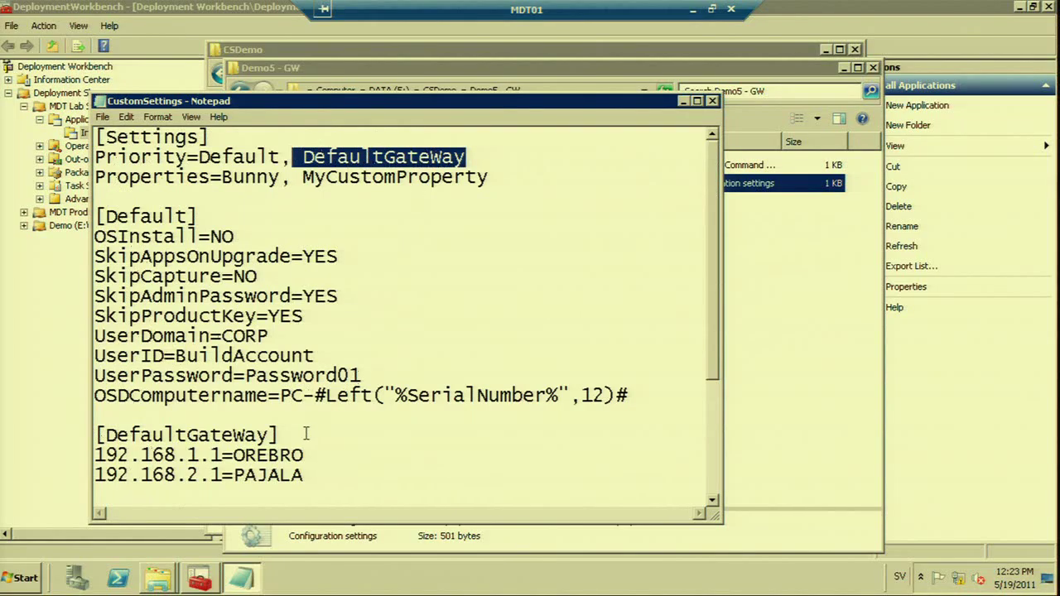
left_click_drag(305, 435, 96, 435)
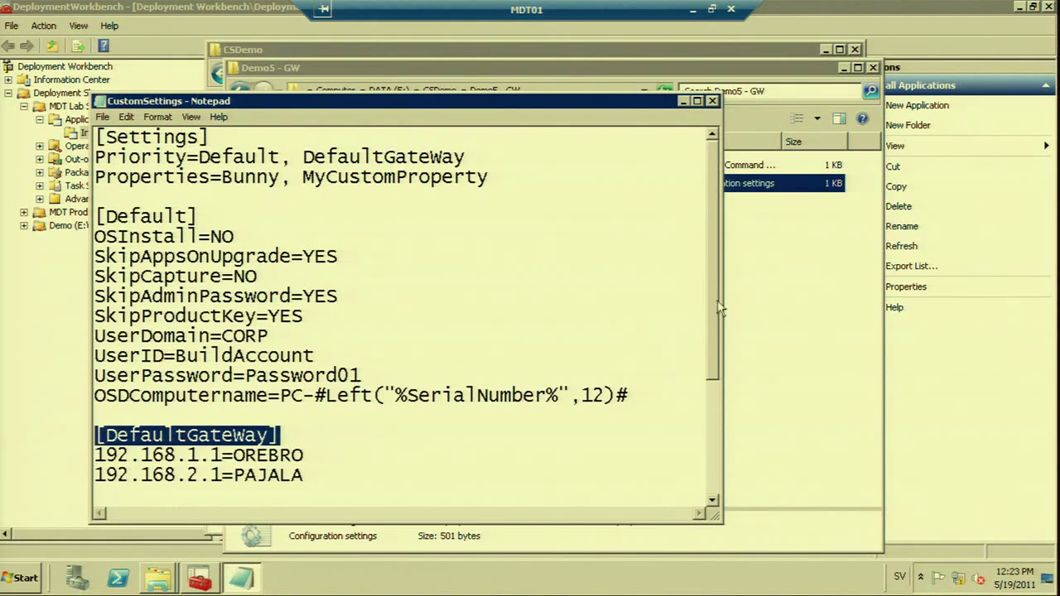
Examine the 192.168.1.1 gateway mapping to OREBRO and the matching [OREBRO] section, and close the file
left_click_drag(717, 308, 733, 403)
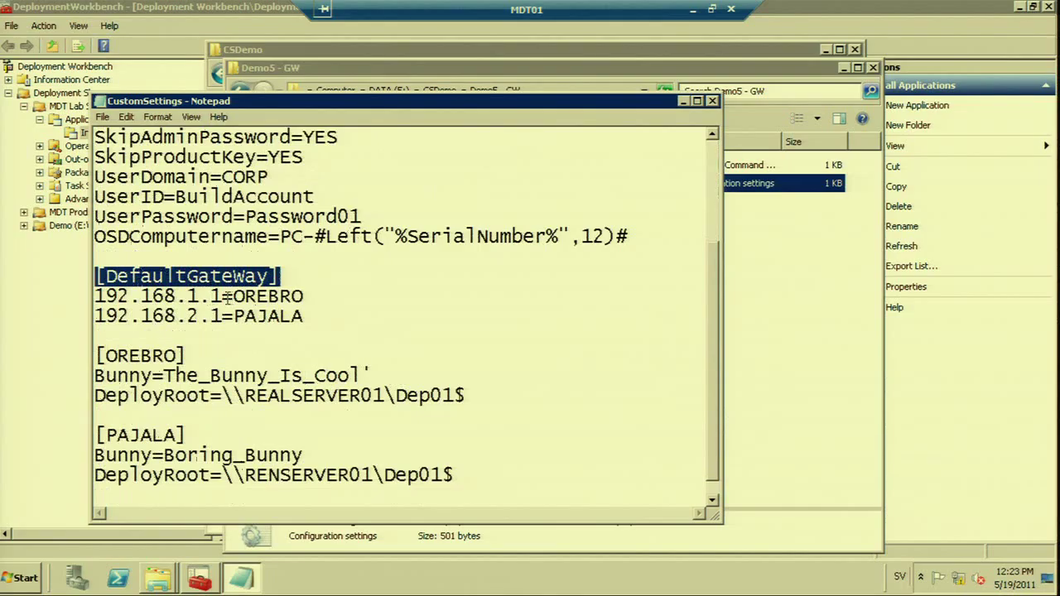
left_click_drag(225, 298, 97, 304)
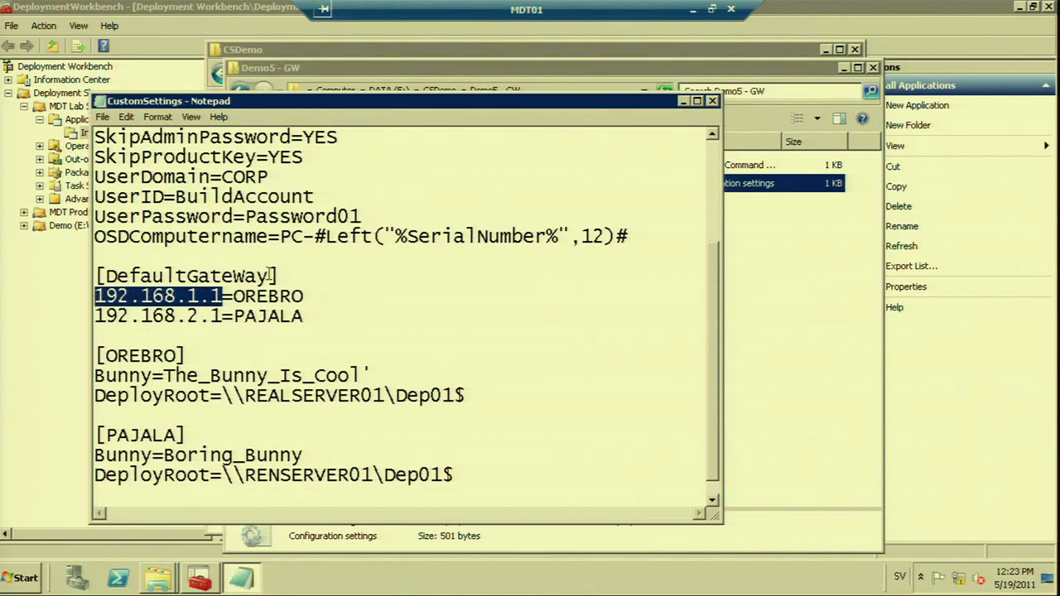
left_click_drag(304, 297, 235, 299)
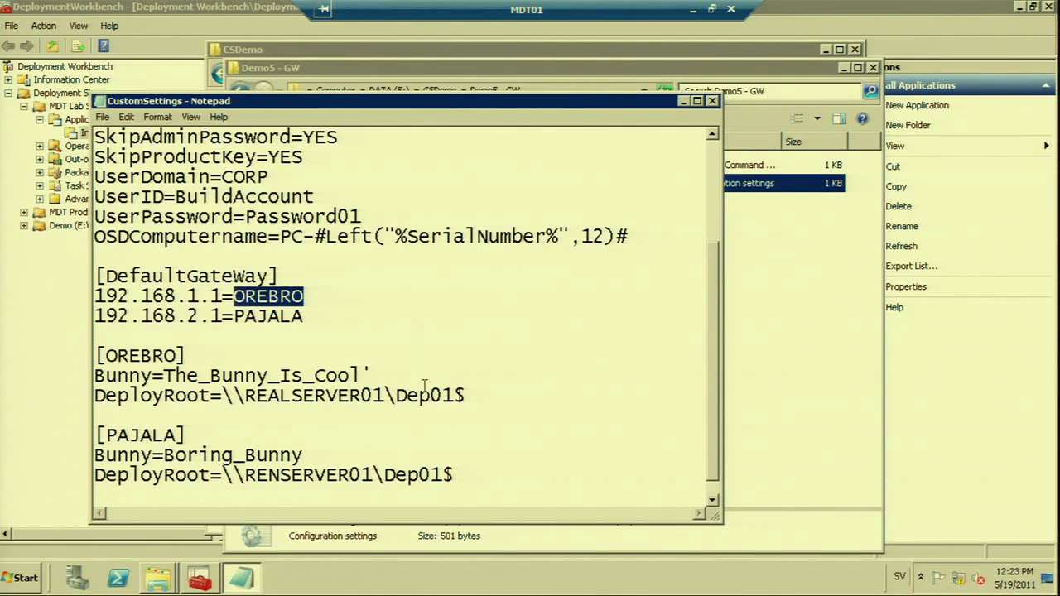
left_click_drag(468, 396, 93, 356)
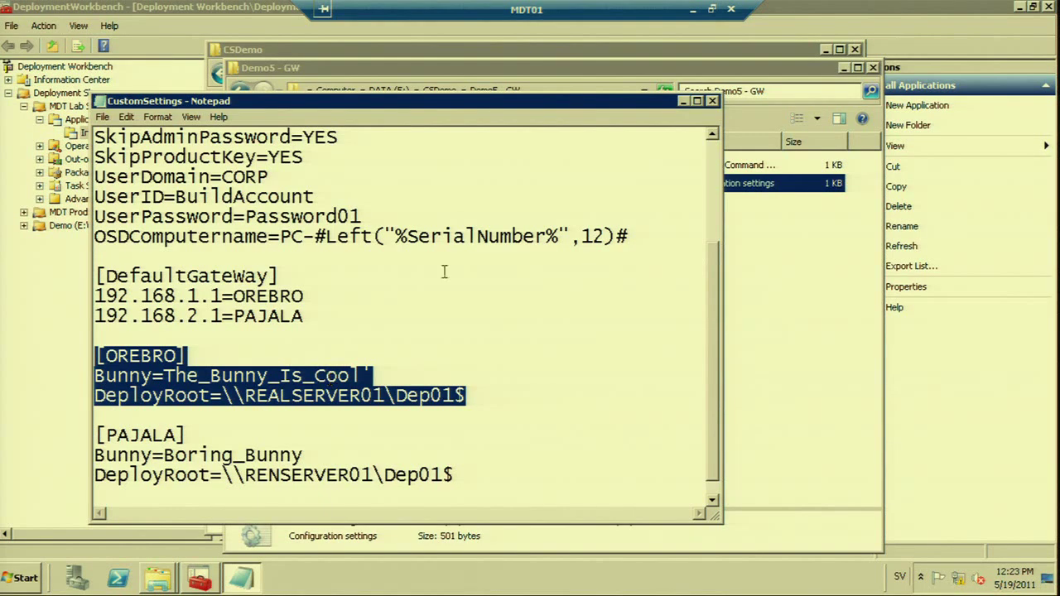
left_click(711, 101)
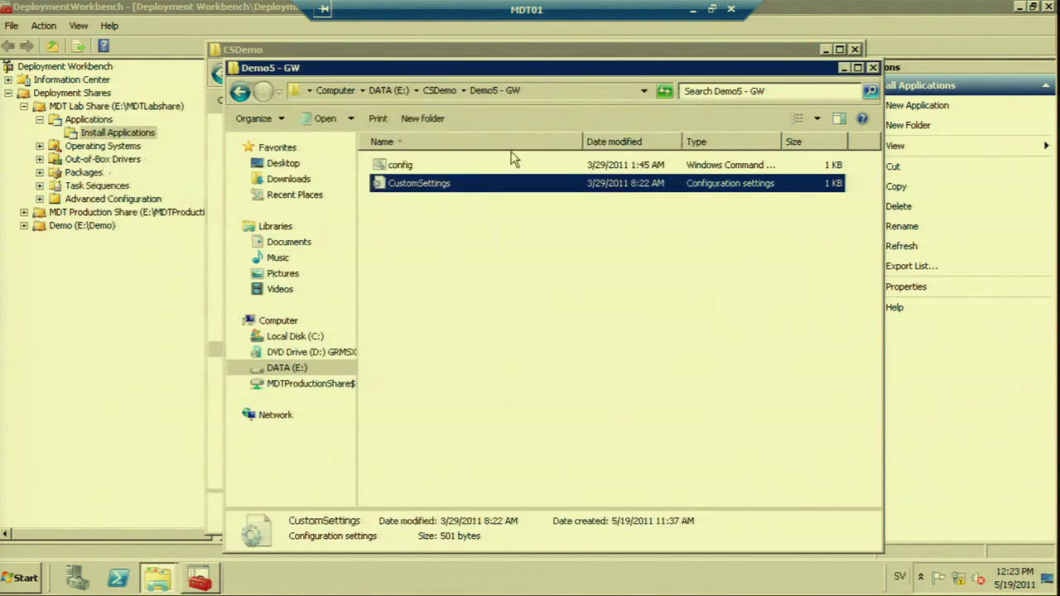
Open the CustomSettings file from the Demo8a - Model folder in CSDemo
left_click(432, 91)
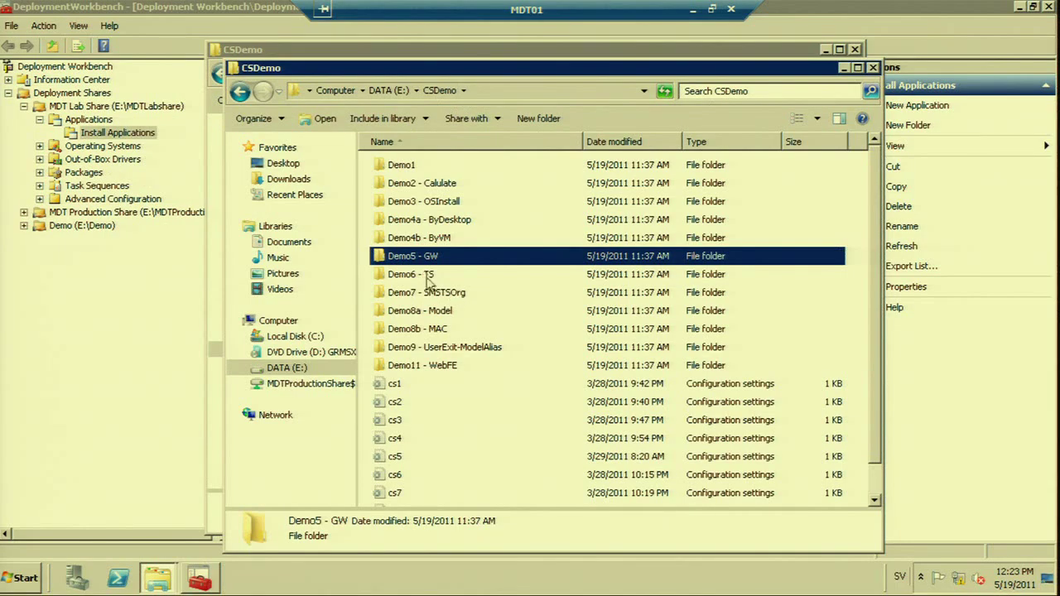
double_click(439, 313)
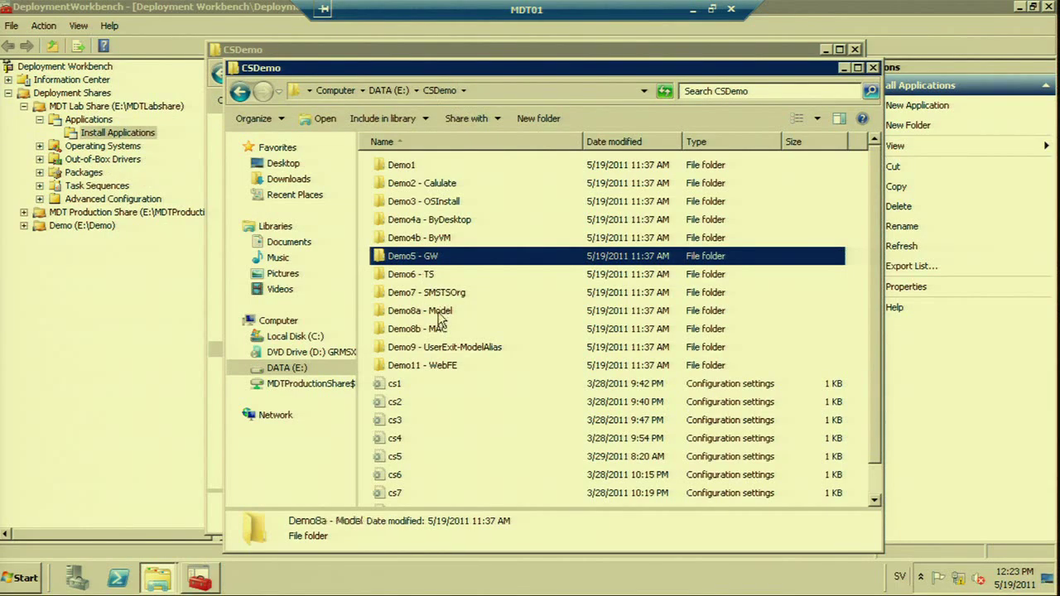
double_click(424, 183)
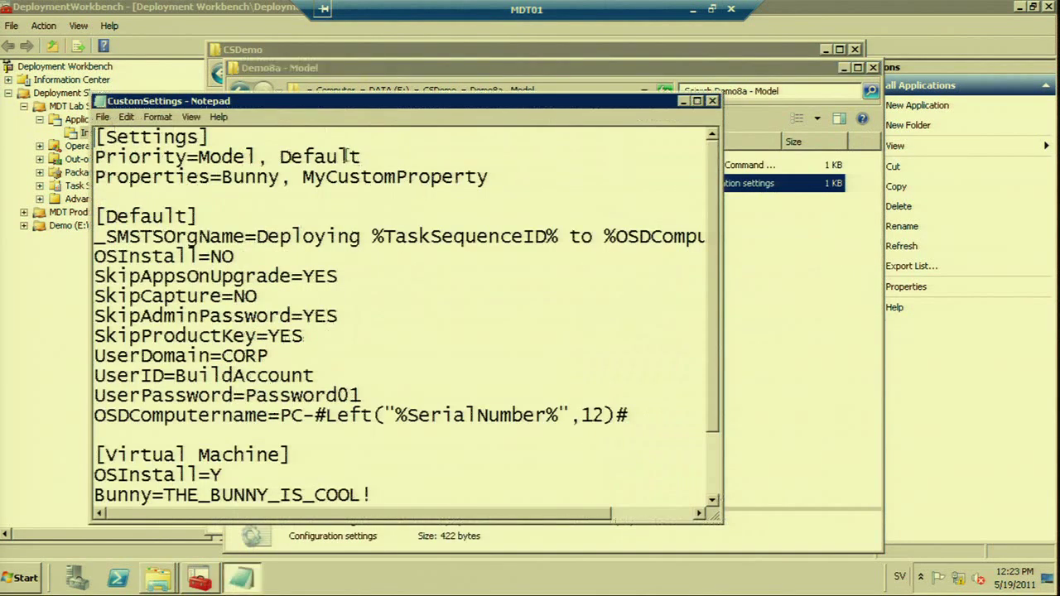
Examine the Model entry in the Priority line and the matching [Virtual Machine] section, and close the file
left_click_drag(259, 156, 198, 156)
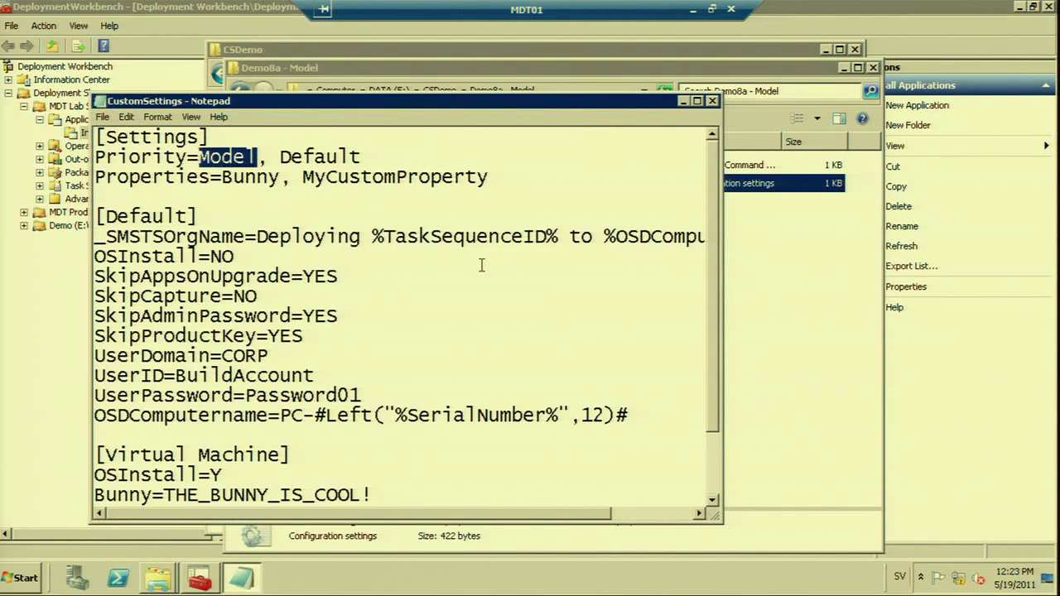
left_click_drag(709, 279, 717, 356)
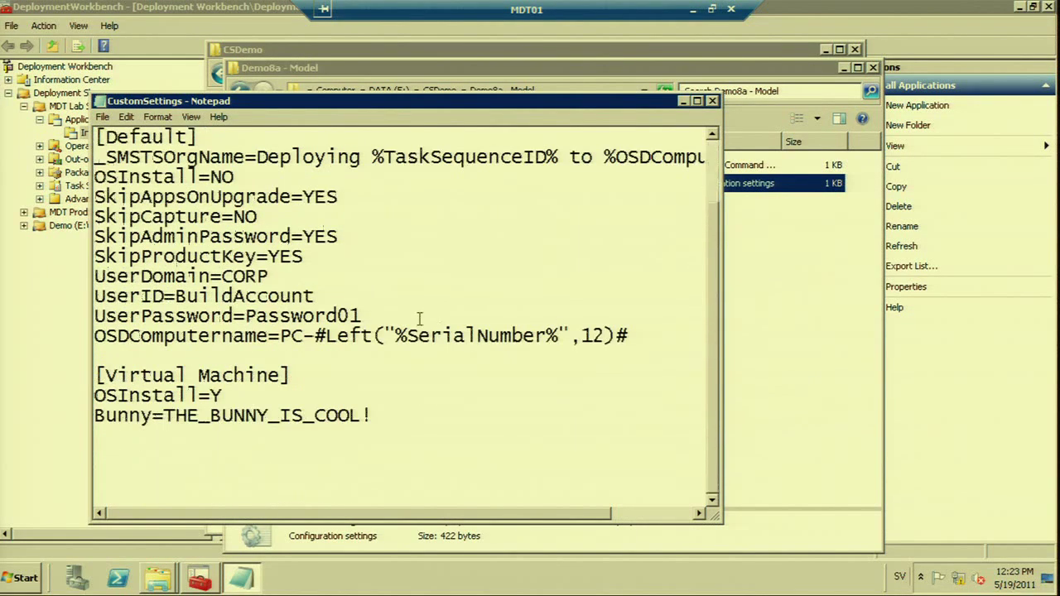
left_click_drag(326, 381, 87, 376)
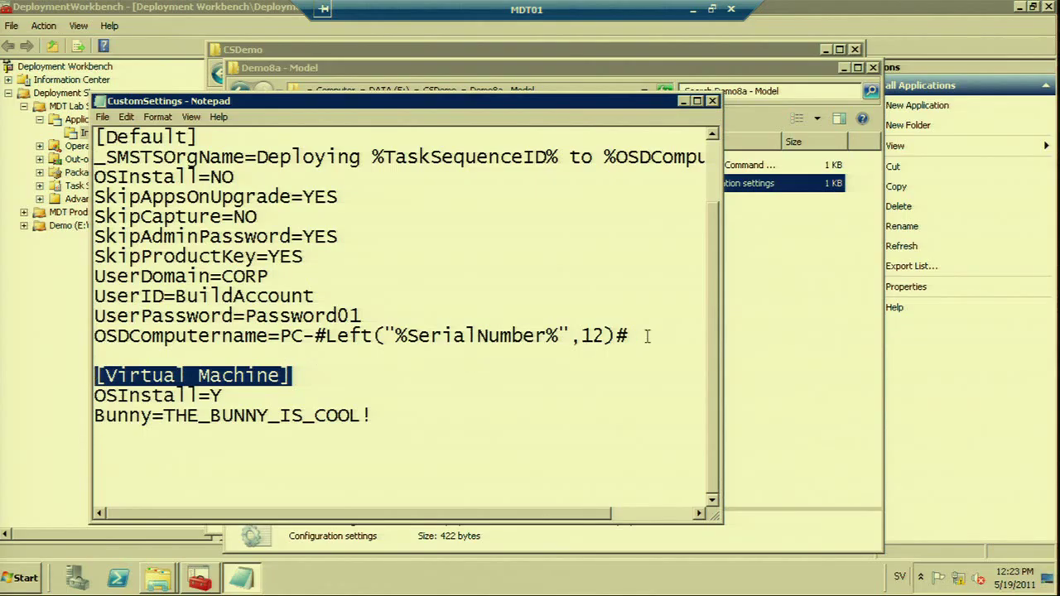
left_click_drag(717, 310, 712, 138)
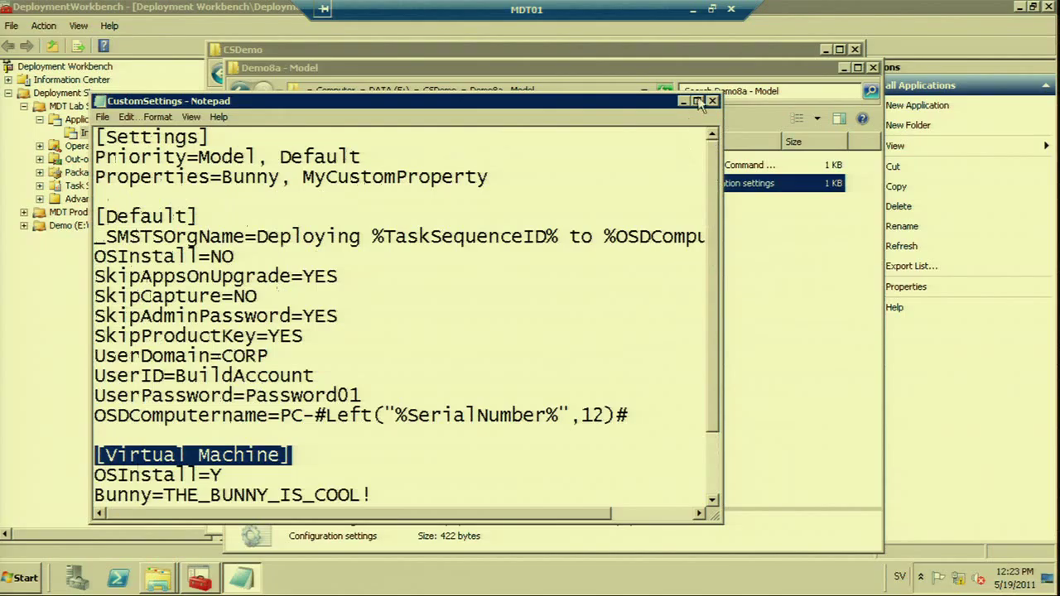
left_click(713, 101)
Open the CustomSettings file from Demo8b - MAC, examine the MacAddress entry in its Priority line, and close it
left_click(433, 90)
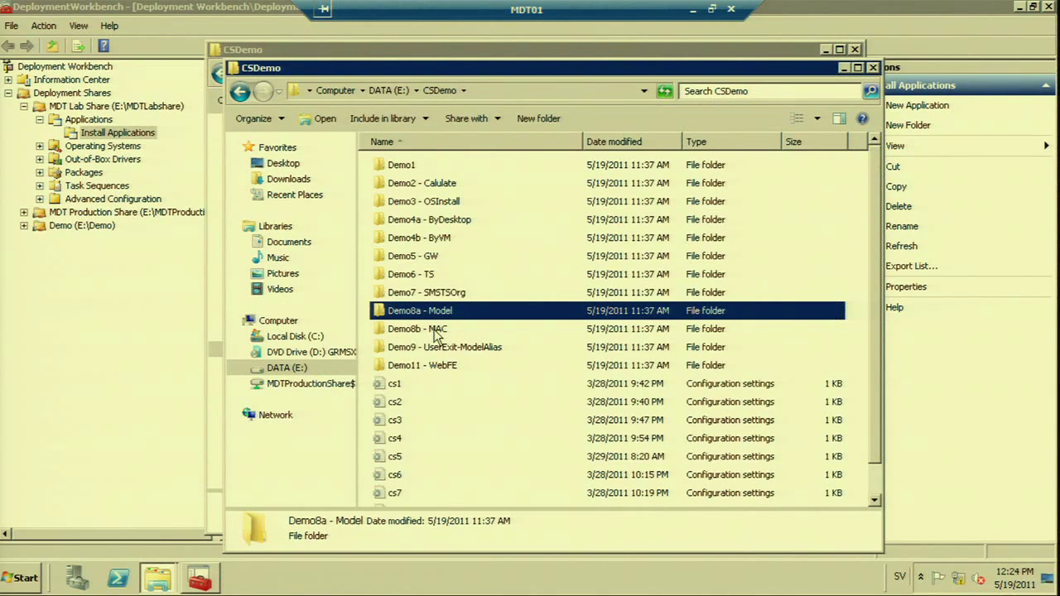
double_click(436, 330)
double_click(420, 183)
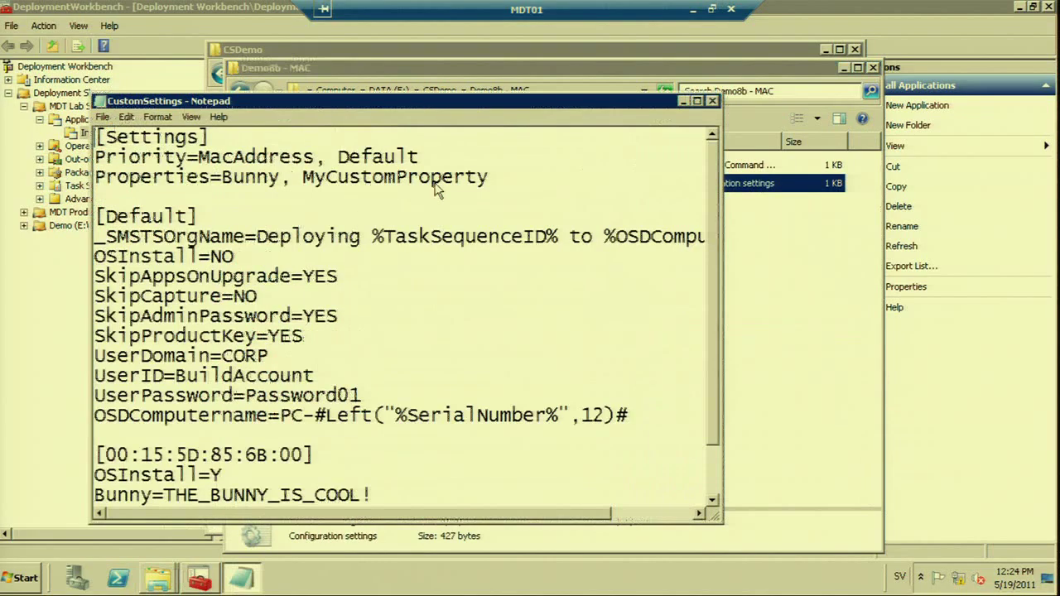
left_click_drag(317, 157, 199, 158)
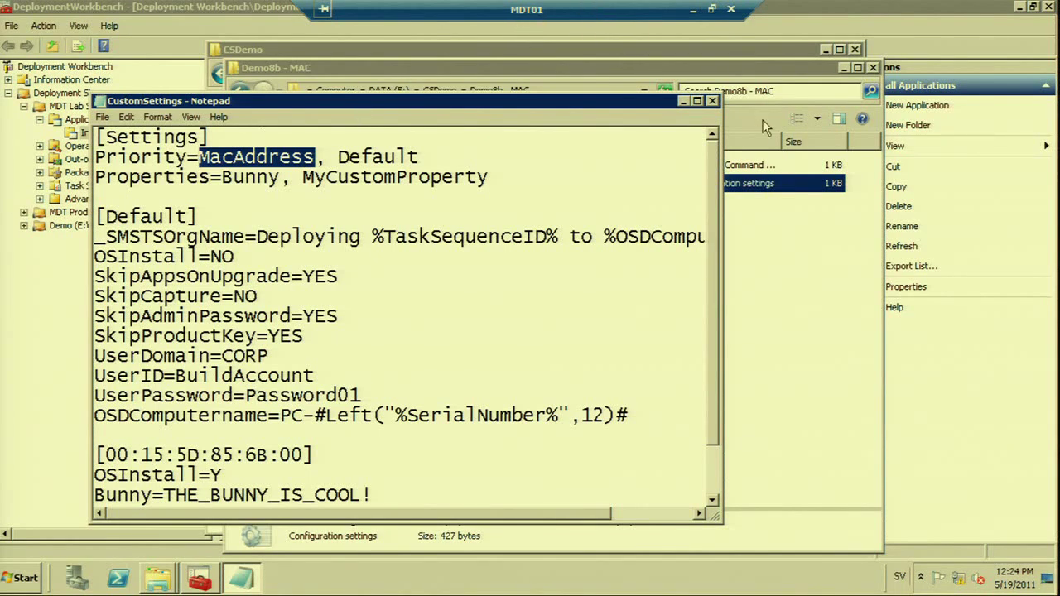
left_click(712, 102)
Open the CustomSettings file from Demo9 - UserExit-ModelAlias and enlarge its window to show the full ModelOSArchAlias line
left_click(441, 91)
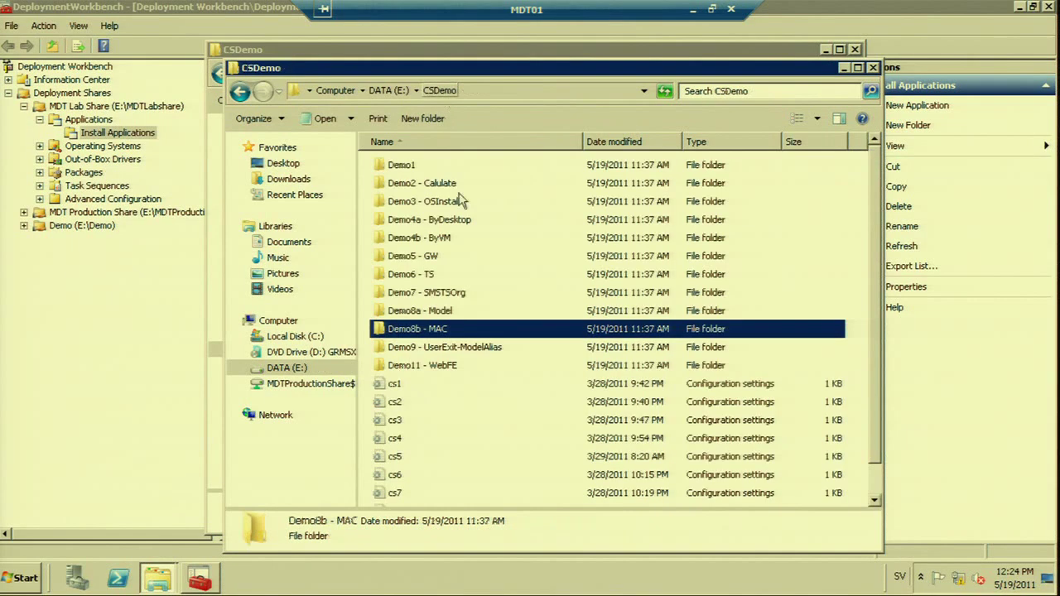
double_click(461, 348)
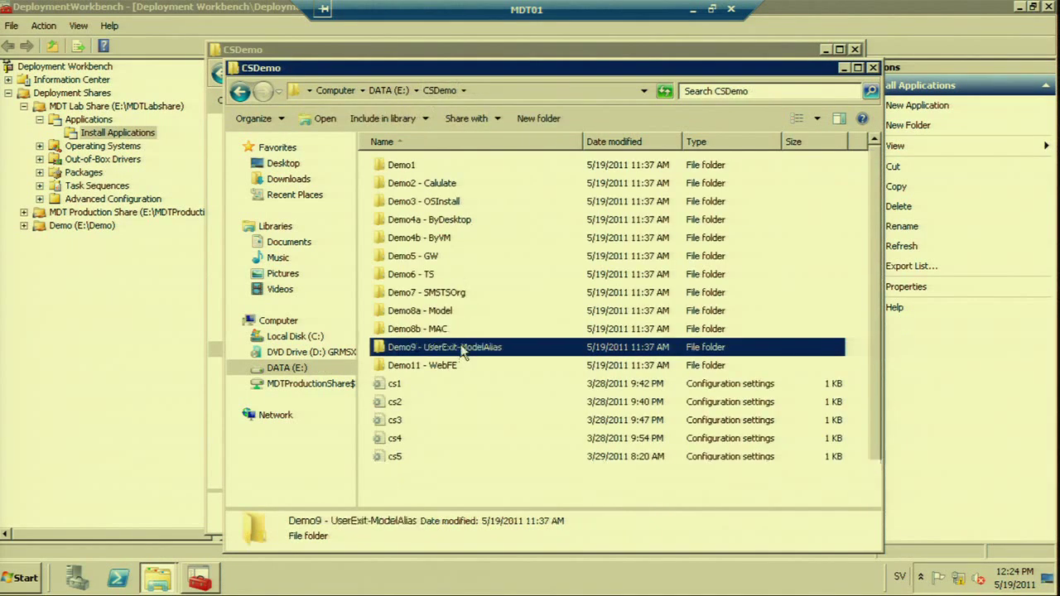
double_click(442, 184)
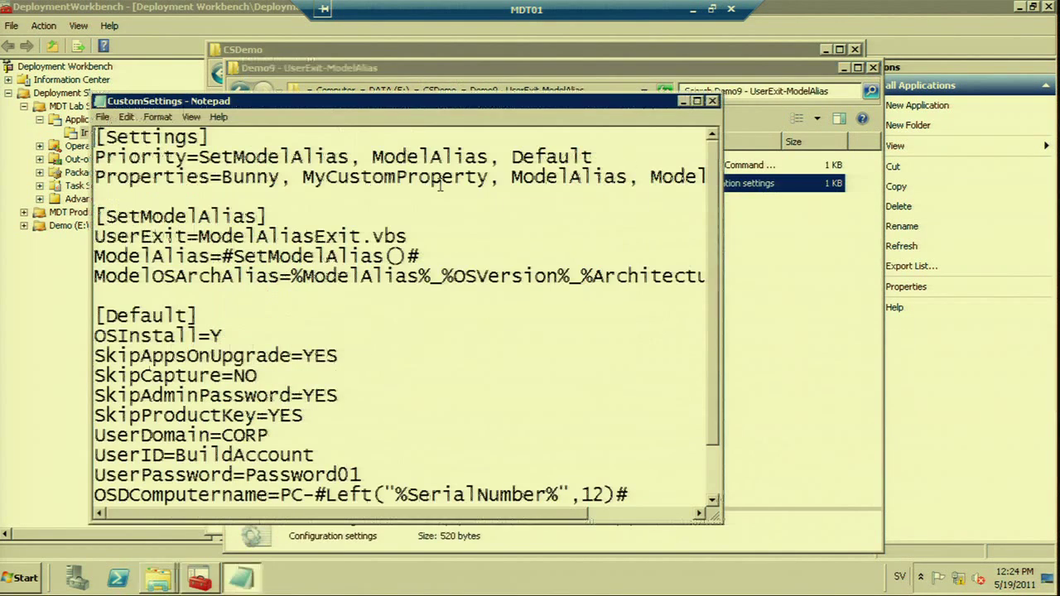
left_click_drag(713, 218, 711, 214)
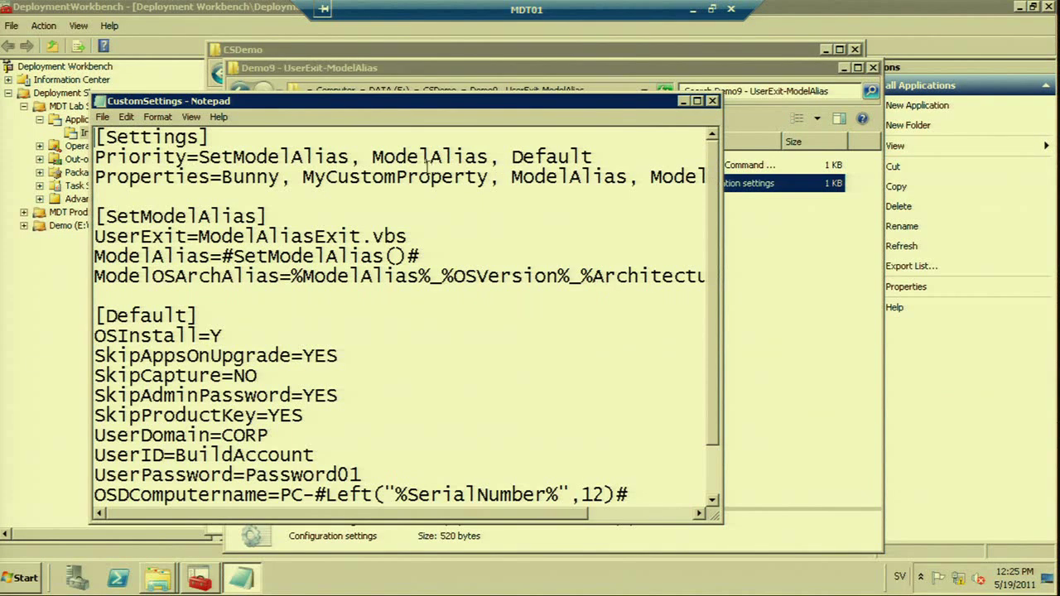
left_click_drag(722, 98, 839, 60)
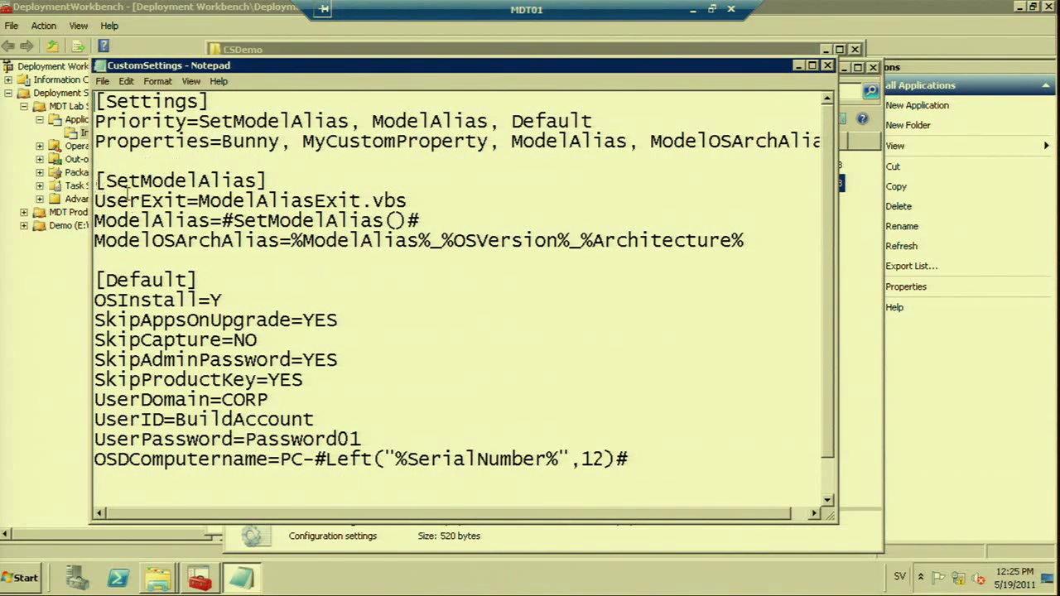
Examine the ModelAliasExit.vbs user exit and the ModelAlias property in [SetModelAlias], and close the file and its folder window
left_click_drag(199, 201, 412, 201)
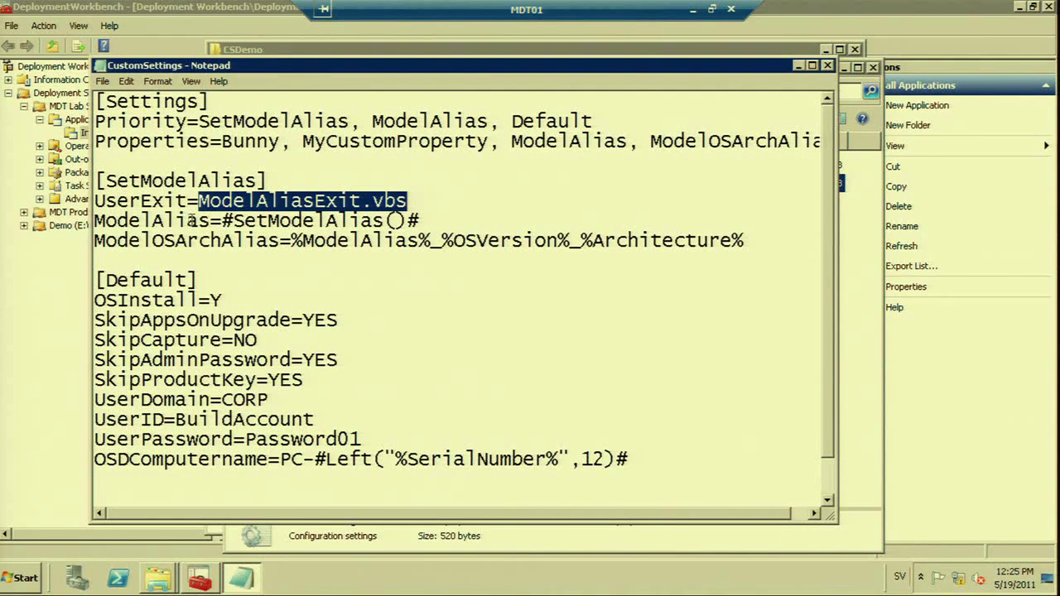
left_click_drag(210, 220, 114, 220)
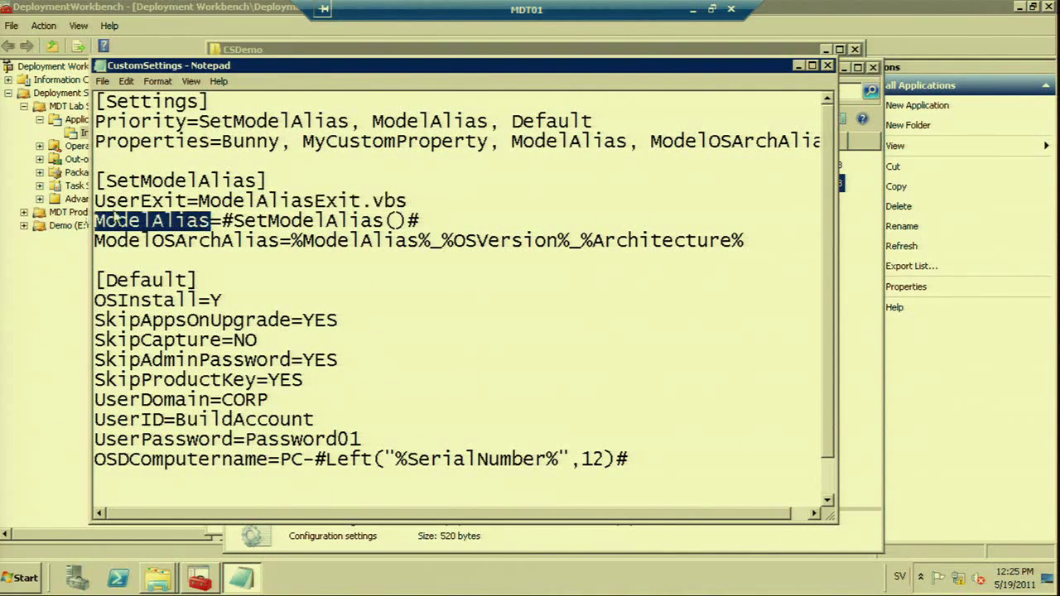
left_click(827, 65)
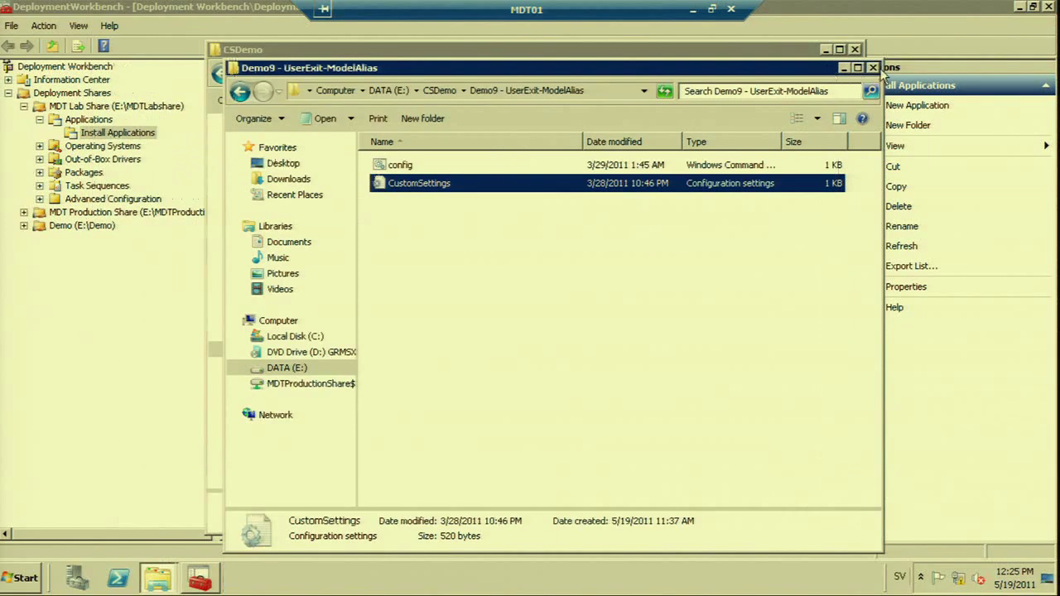
left_click(873, 67)
Open a command prompt and change to the E:\MDTProductionshare\Scripts directory
left_click(21, 577)
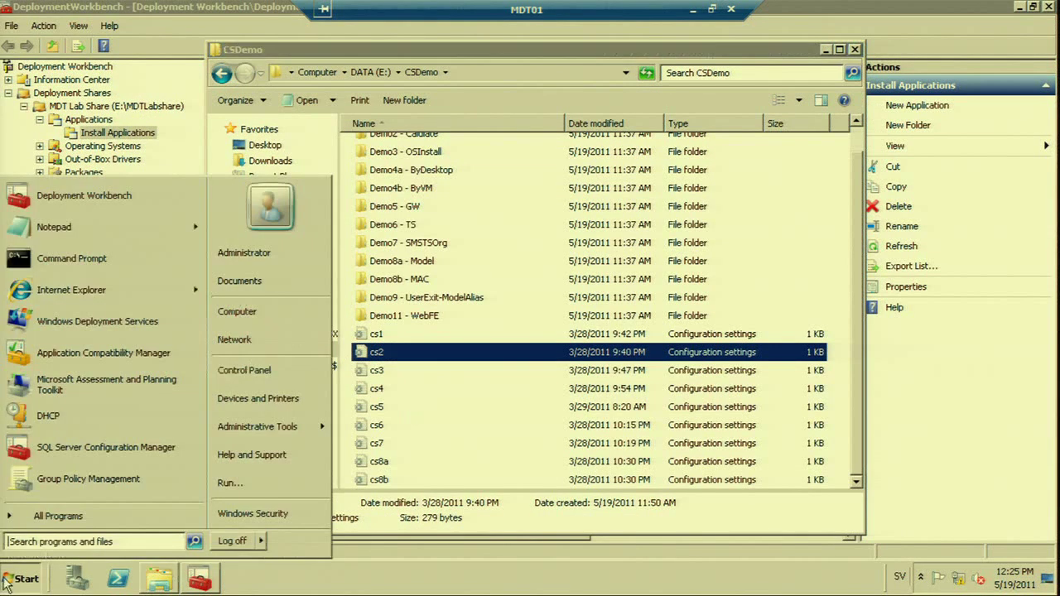
left_click(83, 257)
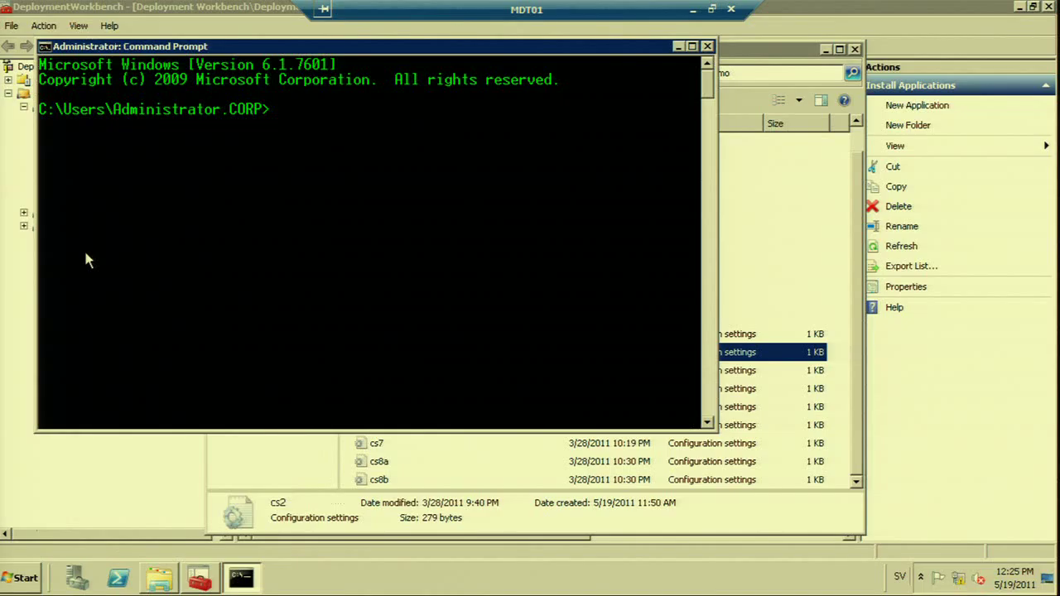
type("d:")
key("Return")
type("e:")
key("Return")
type("cd M")
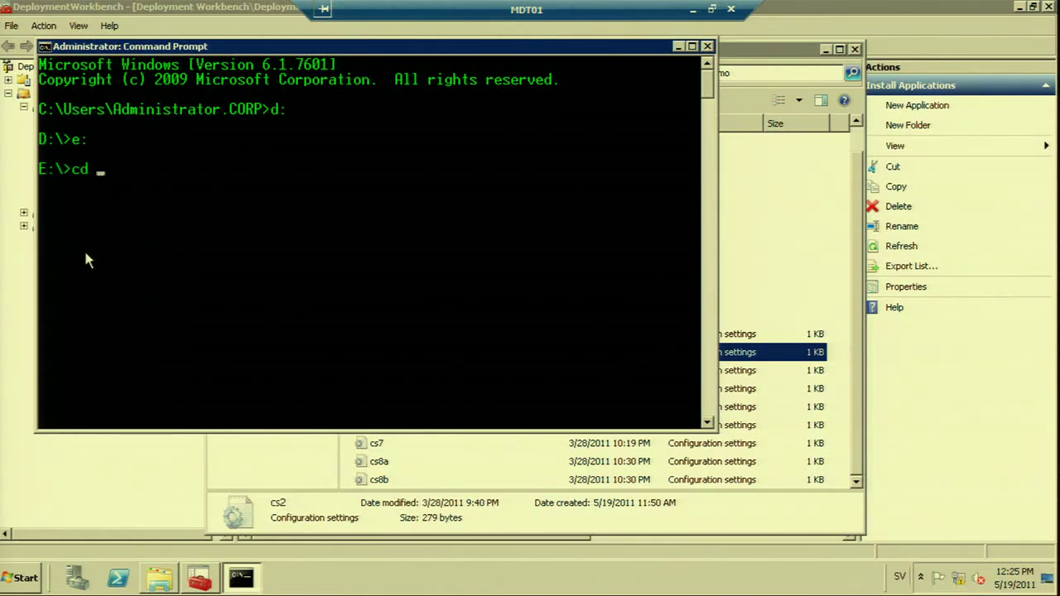
key("Tab")
key("Tab")
key("Return")
type("c")
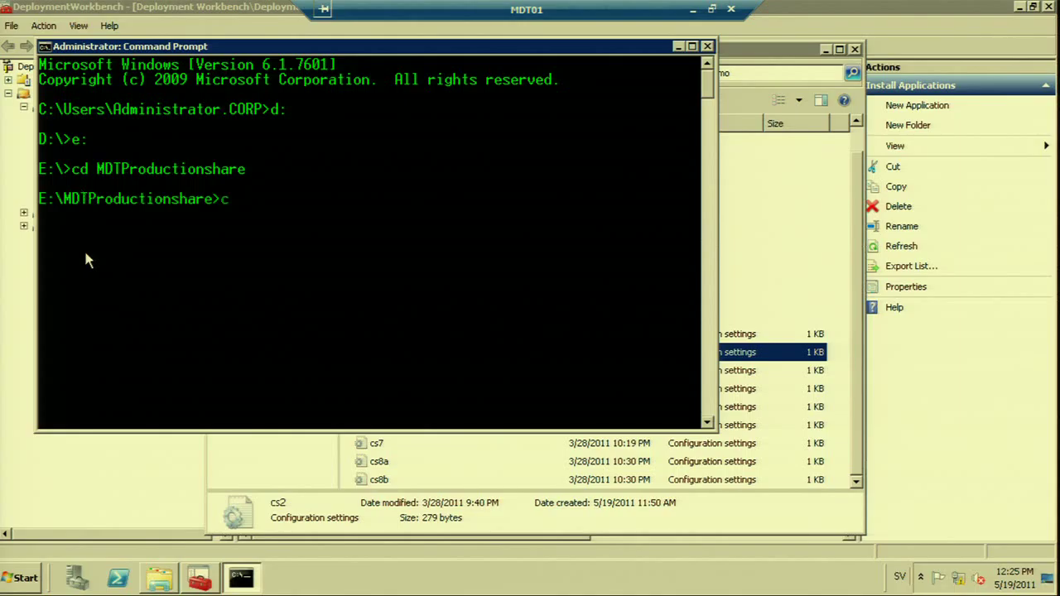
type("d s")
key("Tab")
key("Return")
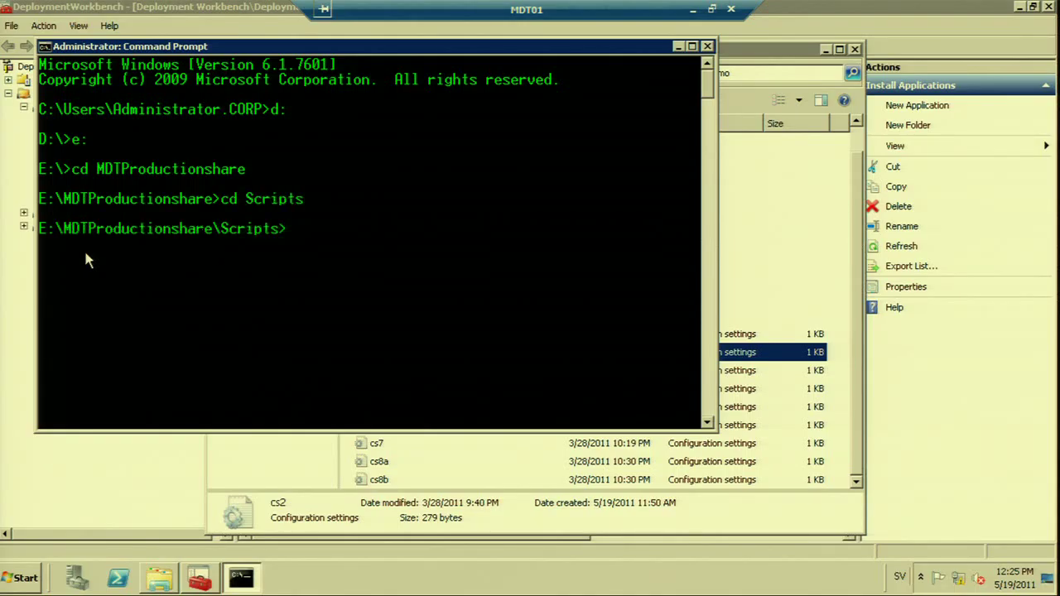
Try to run ZTIGather.wsf with cscript, using ..\Control\CustomSettings.ini as the inifile
type("cscriopt")
key("BackSpace")
key("BackSpace")
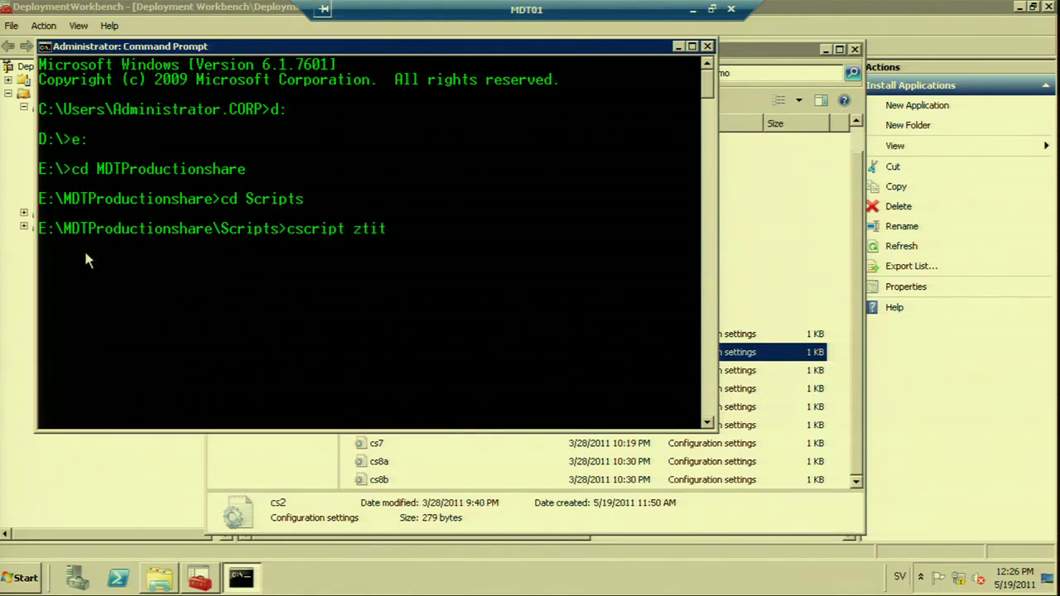
type("pt ztig")
key("Tab")
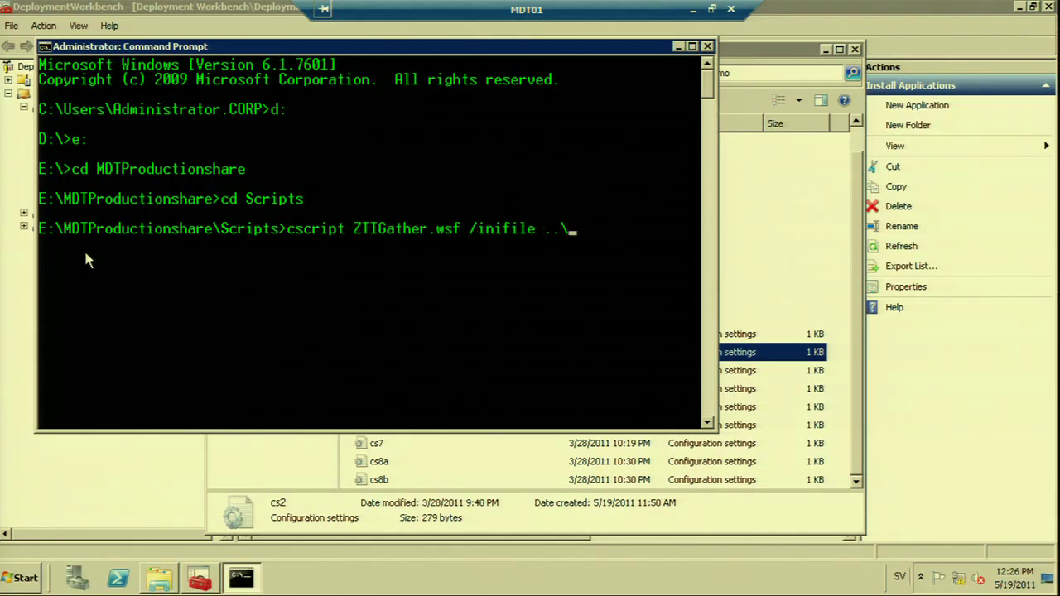
key("Tab")
type("\\cu")
key("Tab")
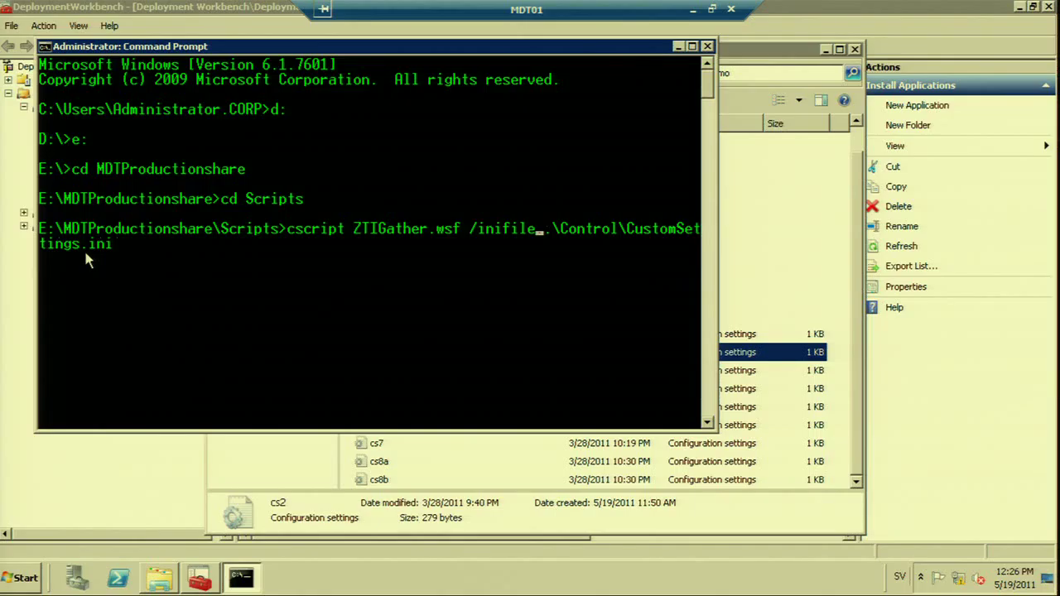
key("Return")
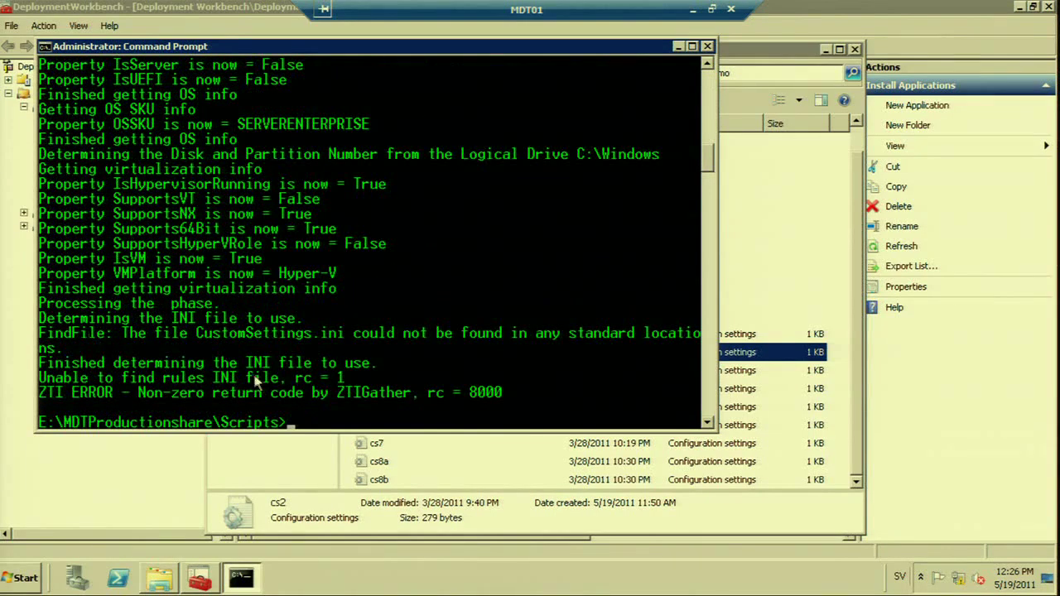
Rerun the ZTIGather.wsf command corrected to /inifile:..\Control\CustomSettings.ini, and return to the CSDemo folder window
right_click(416, 375)
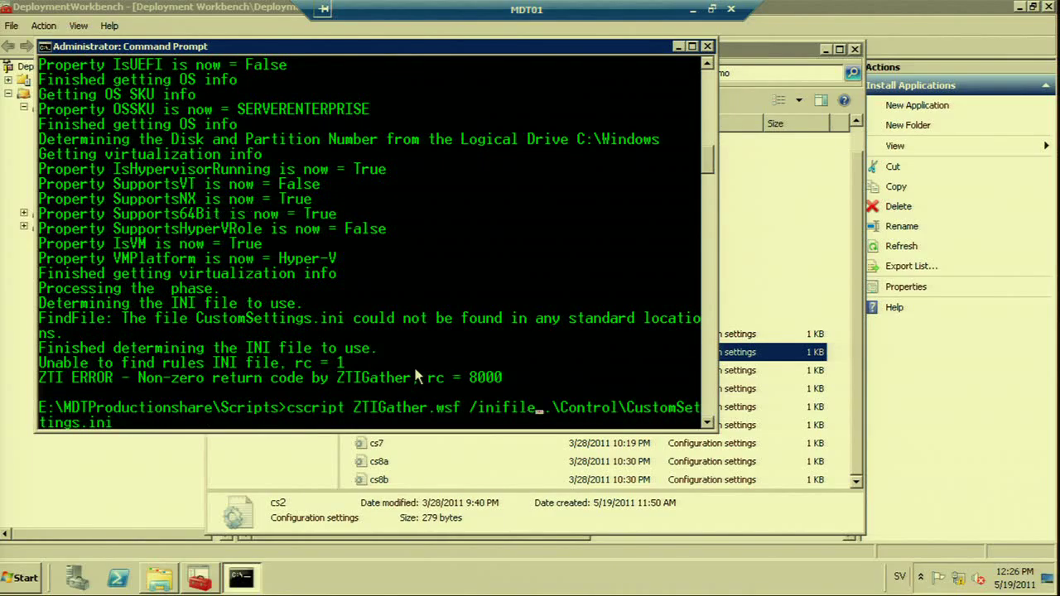
type(":")
key("Return")
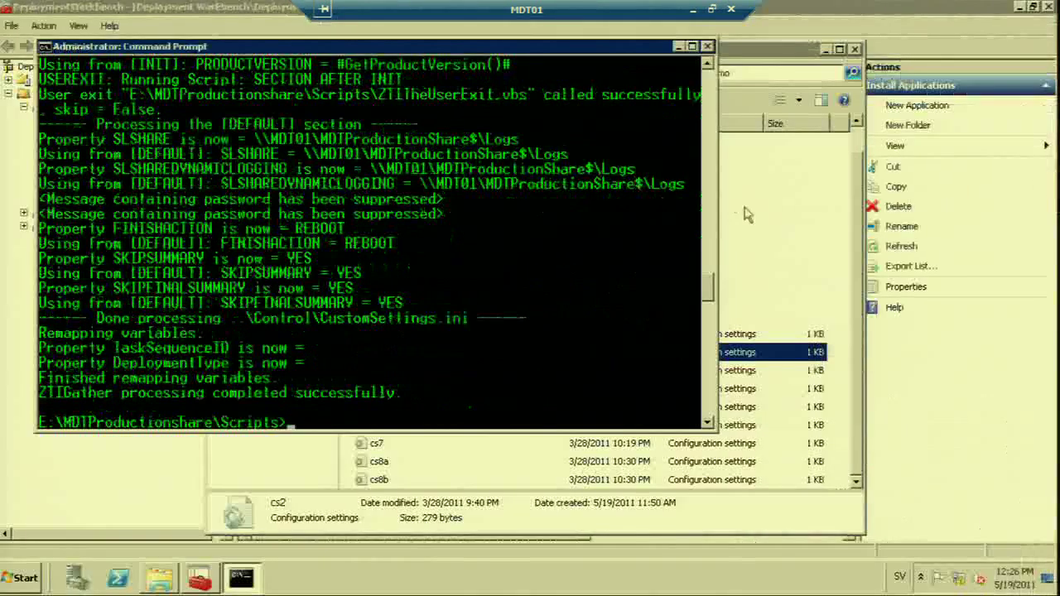
left_click(743, 284)
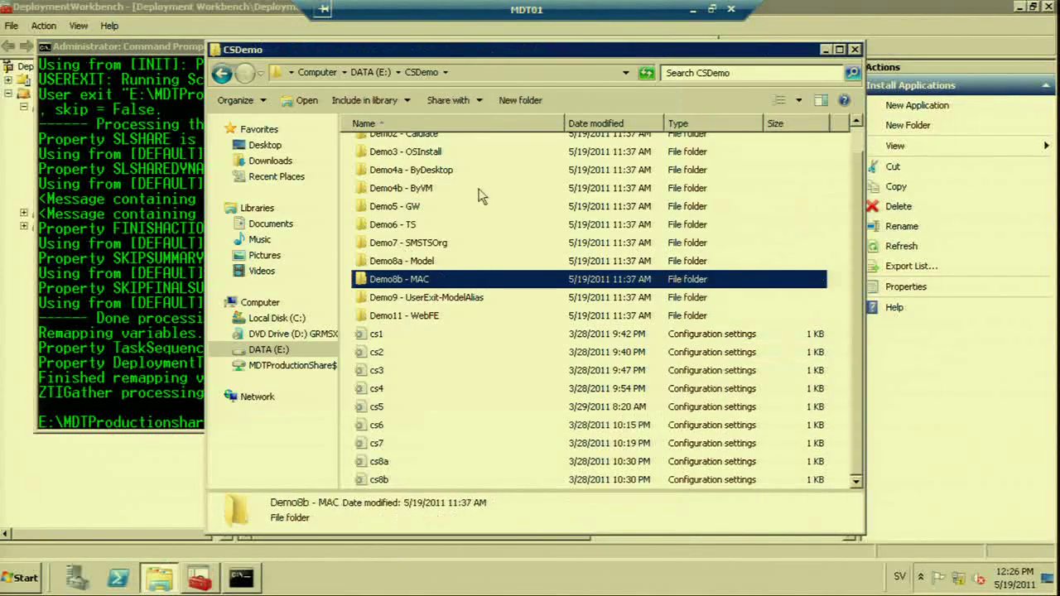
Open the E:\MDTProductionshare\Scripts folder and search it for ztithe
left_click(370, 71)
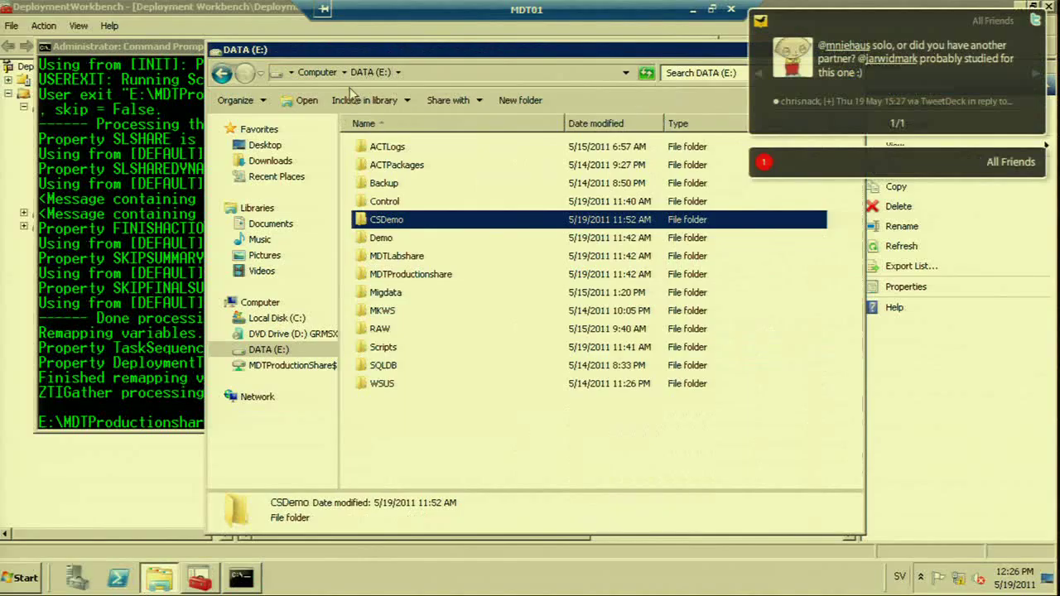
double_click(414, 275)
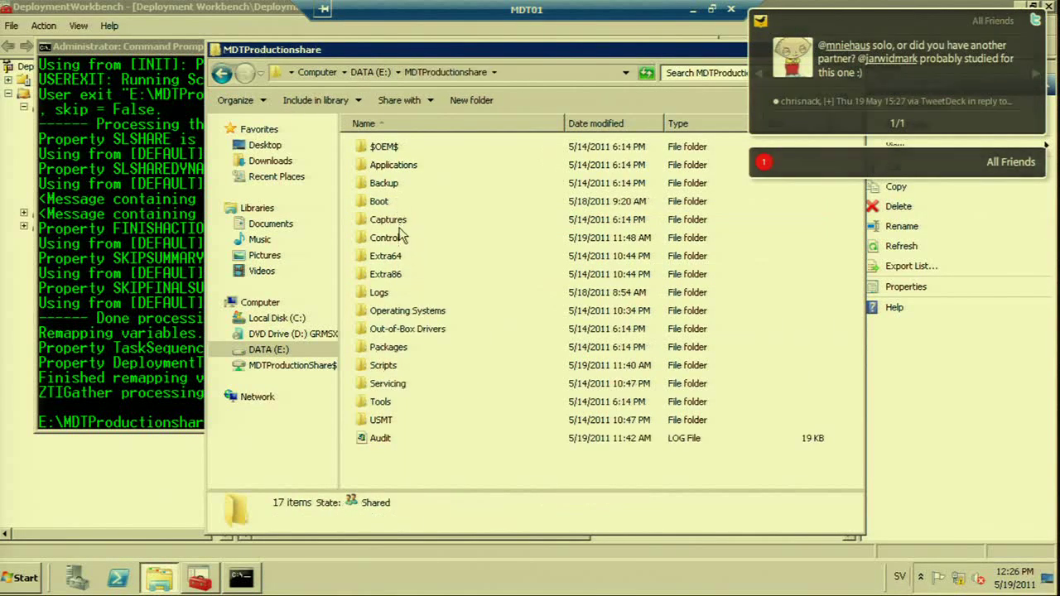
double_click(383, 366)
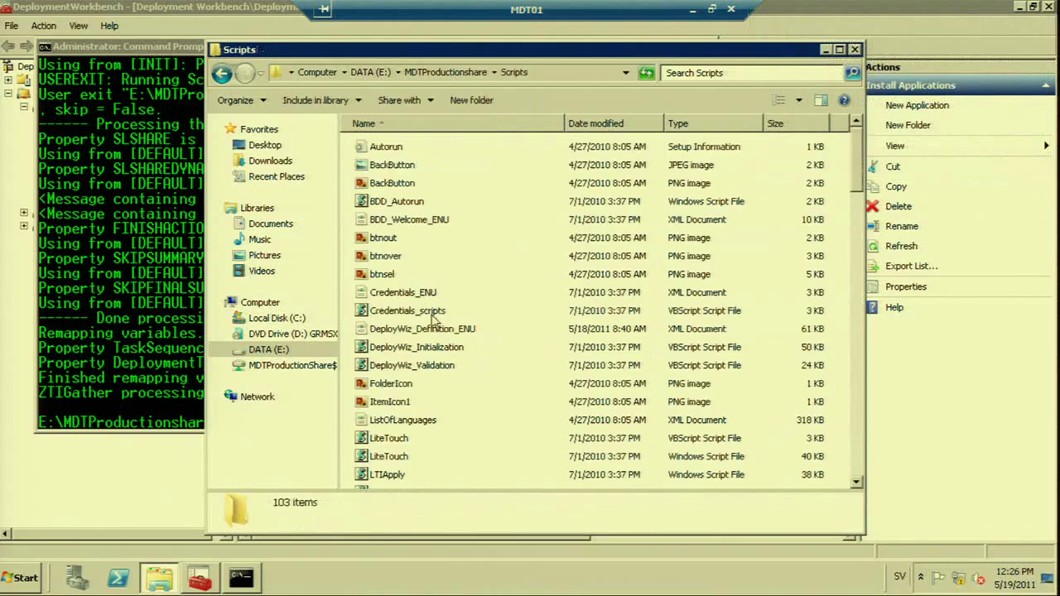
left_click(789, 75)
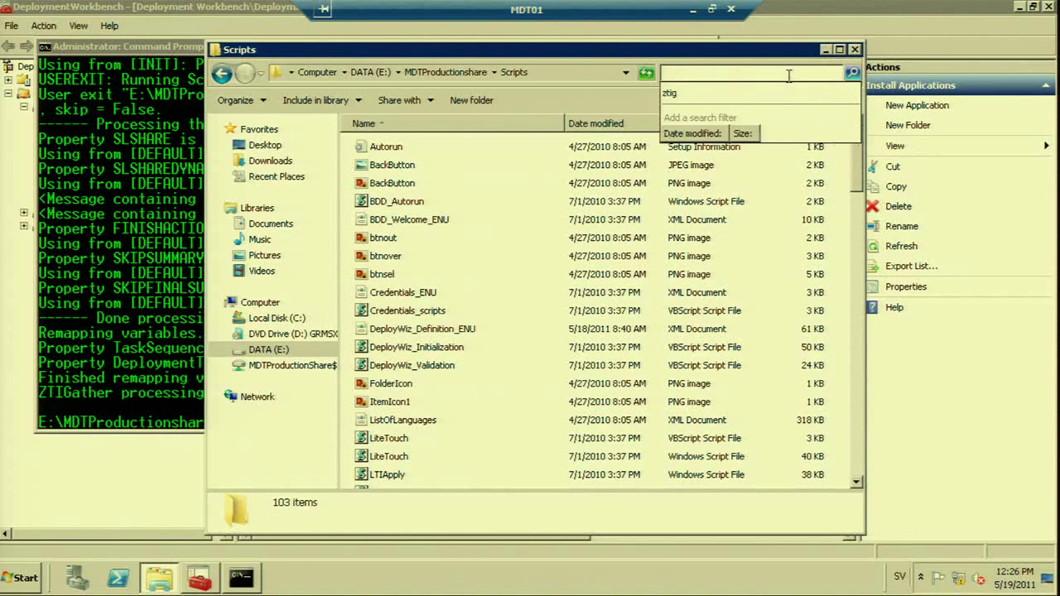
type("the")
key("BackSpace")
key("BackSpace")
key("BackSpace")
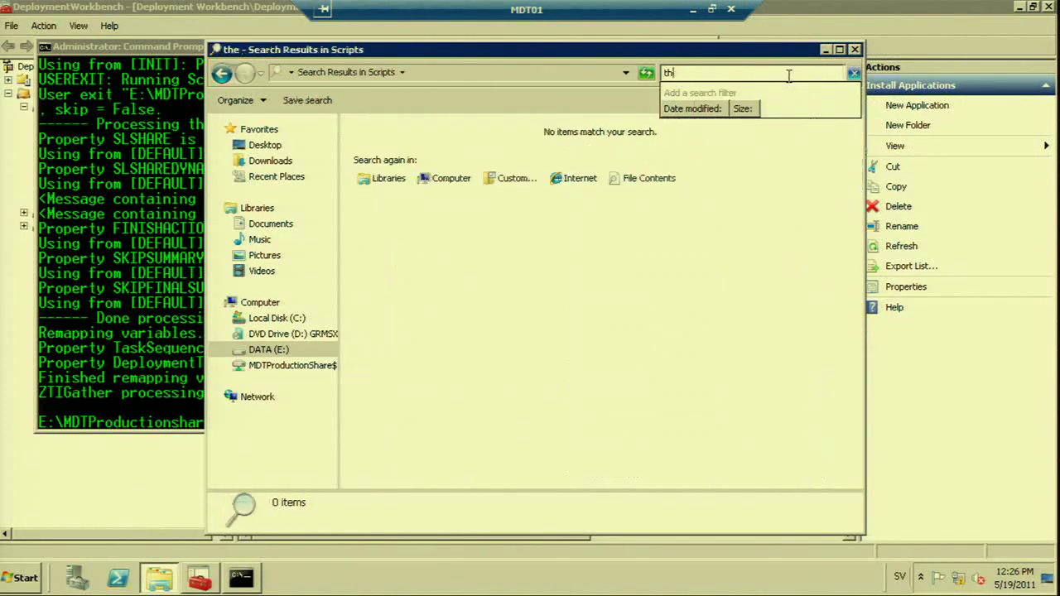
type("ztithe")
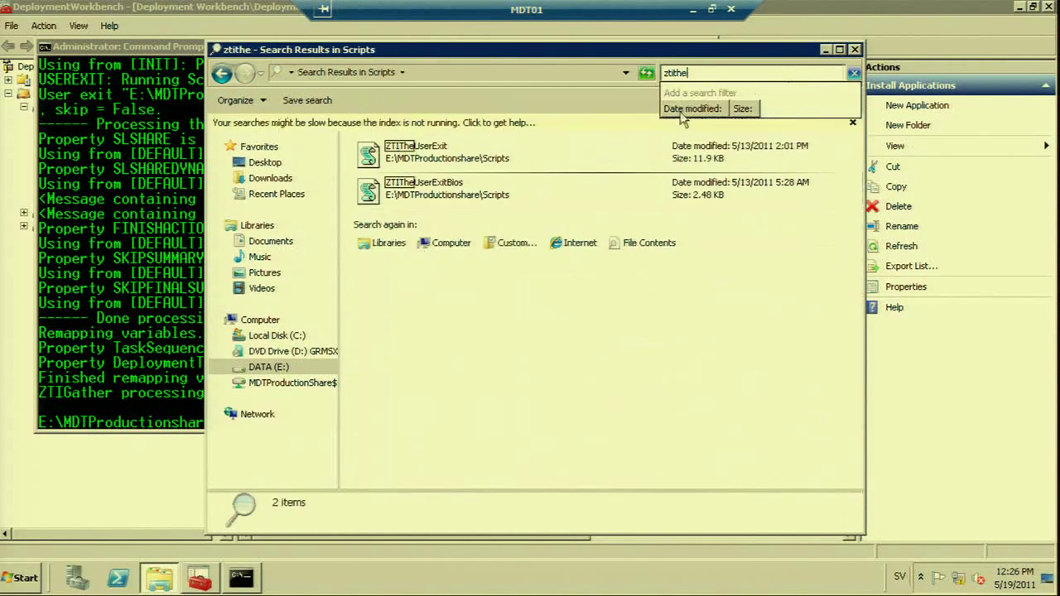
Open the ZTITheUserExit script in Notepad and maximize its window
right_click(426, 149)
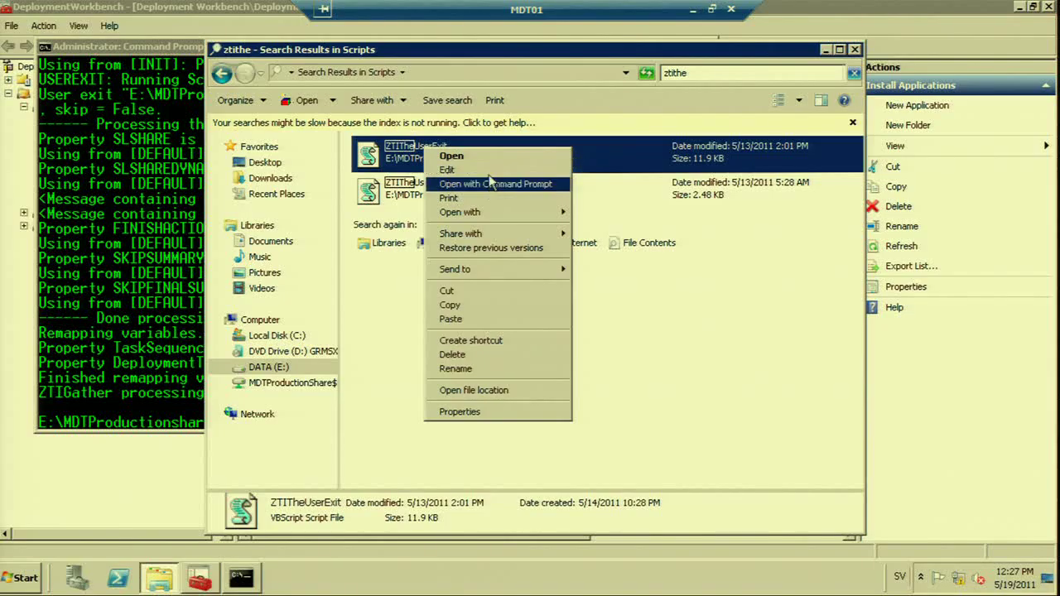
mouse_move(522, 217)
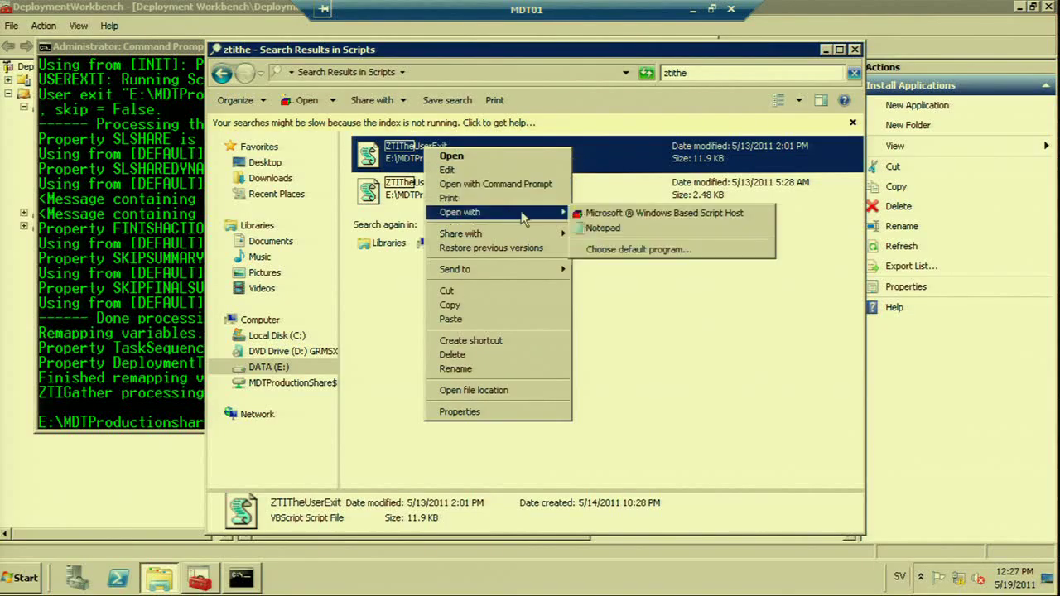
left_click(603, 227)
left_click(812, 65)
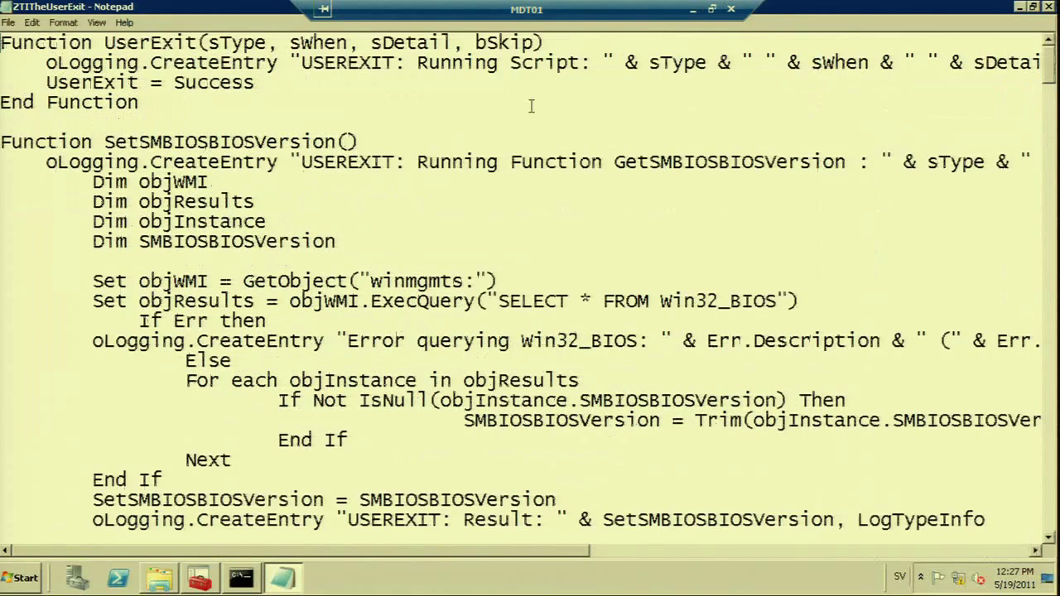
Examine the ZTITheUserExit functions from UserExit and SetSMBIOSBIOSVersion through SetBatteryStatus, and close the script and the search results window
left_click_drag(140, 102, 3, 41)
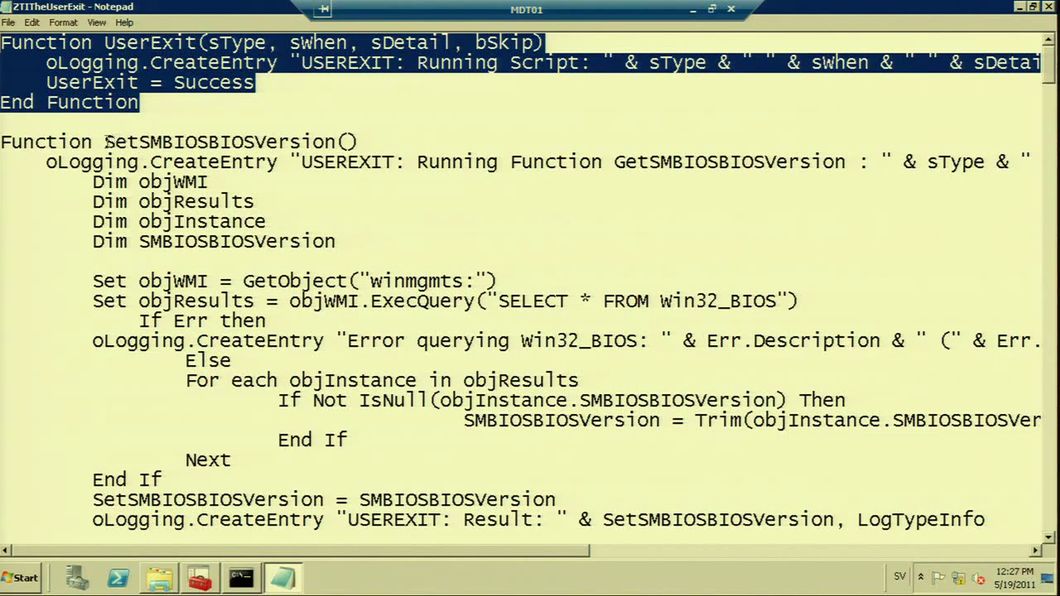
left_click_drag(105, 143, 342, 142)
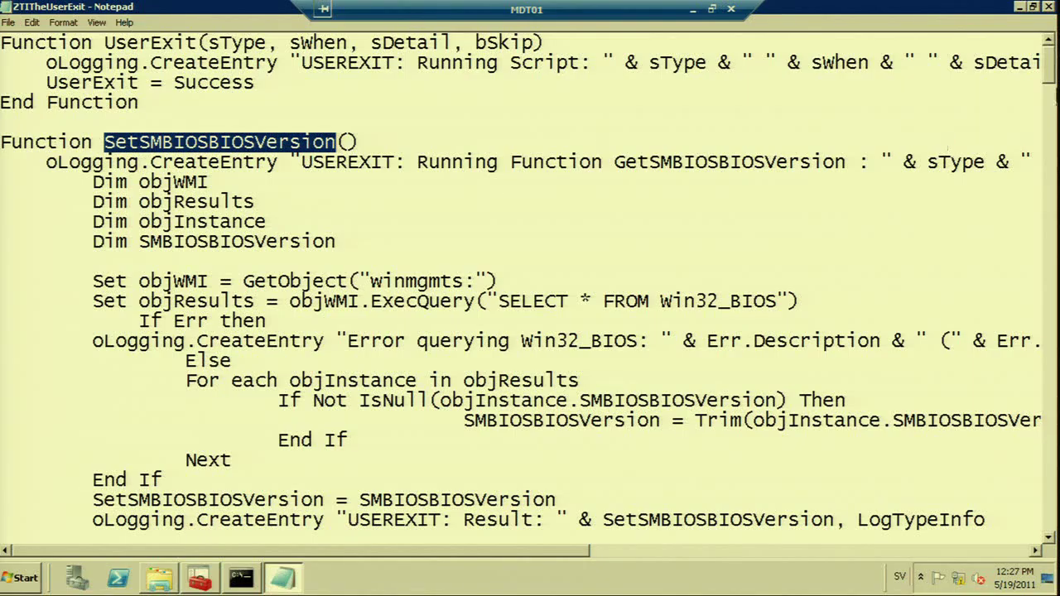
left_click_drag(1052, 77, 1051, 113)
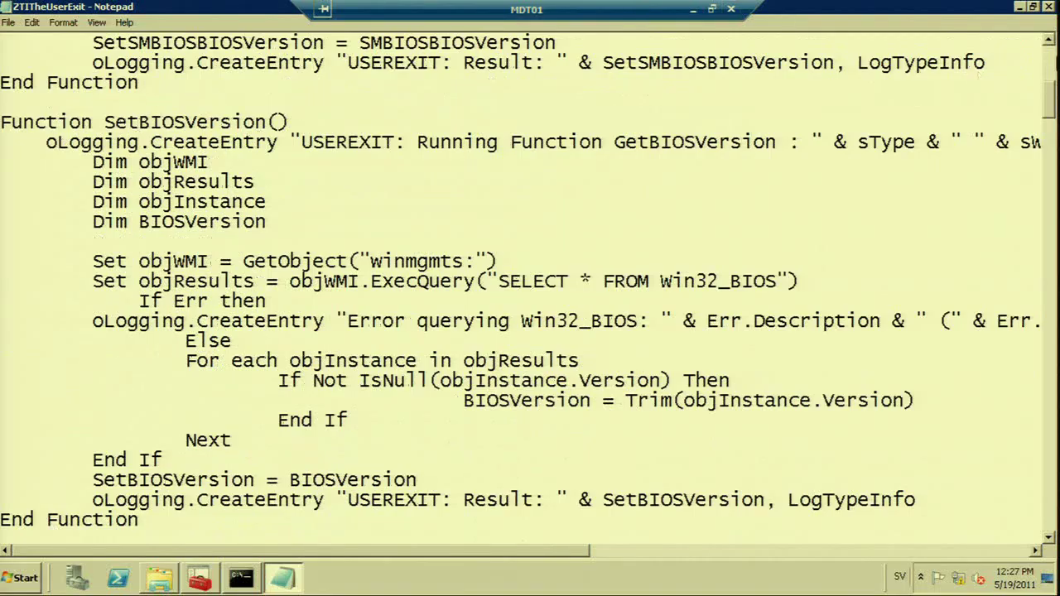
left_click_drag(1050, 101, 1051, 333)
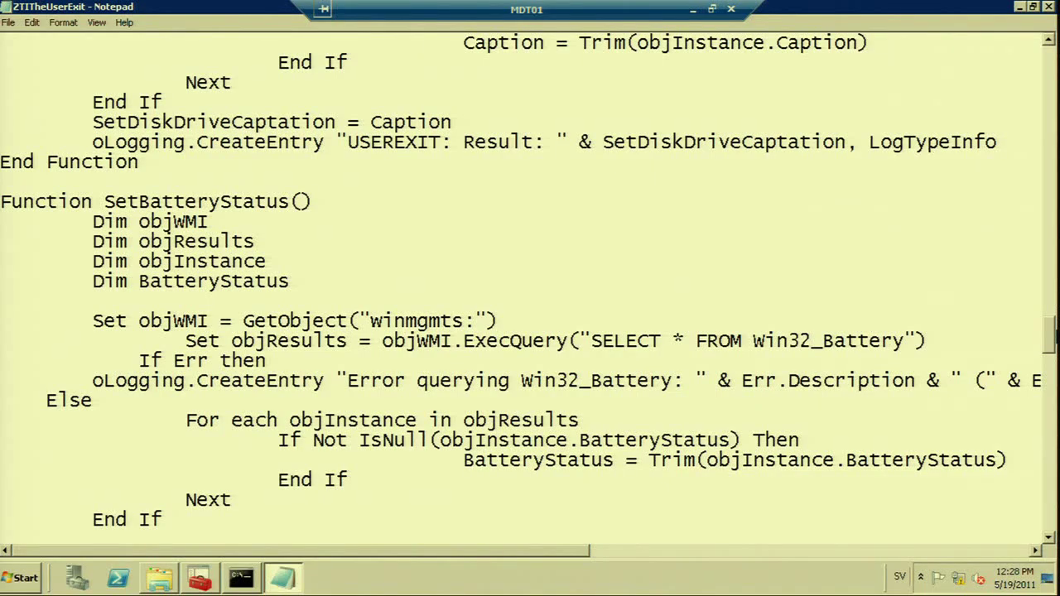
left_click_drag(1052, 340, 1051, 50)
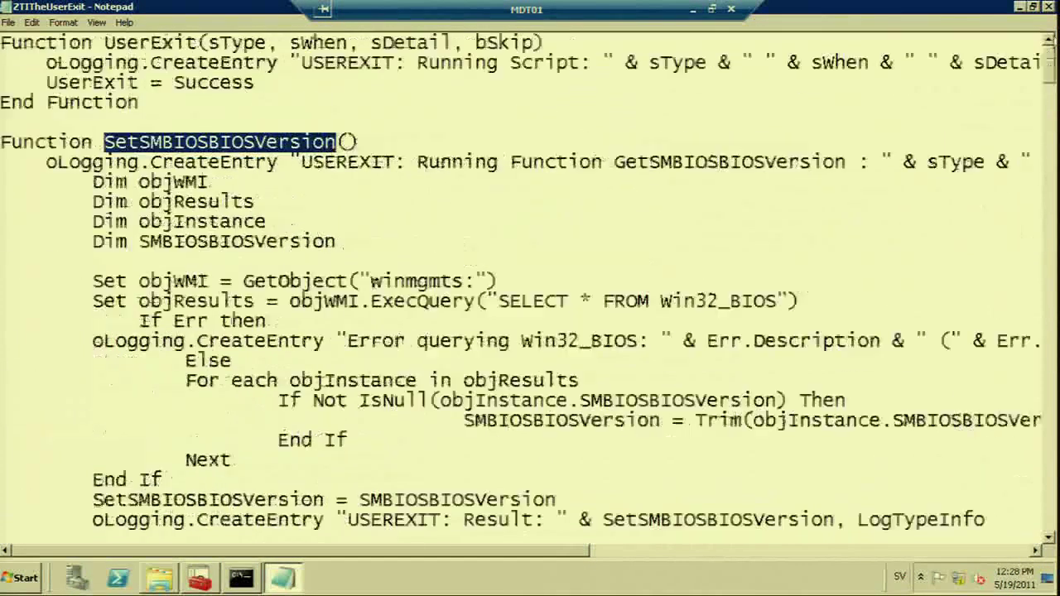
left_click(1049, 7)
left_click(856, 50)
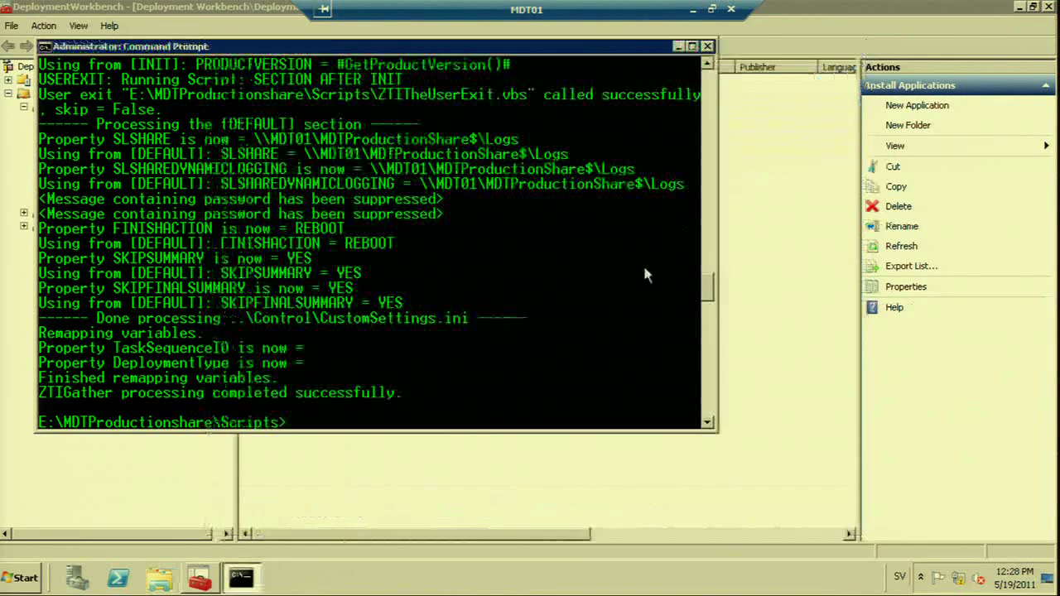
Minimize the command prompt, open the DATA (E:) drive, and minimize the MDT01 remote session to reach the host desktop
left_click(679, 48)
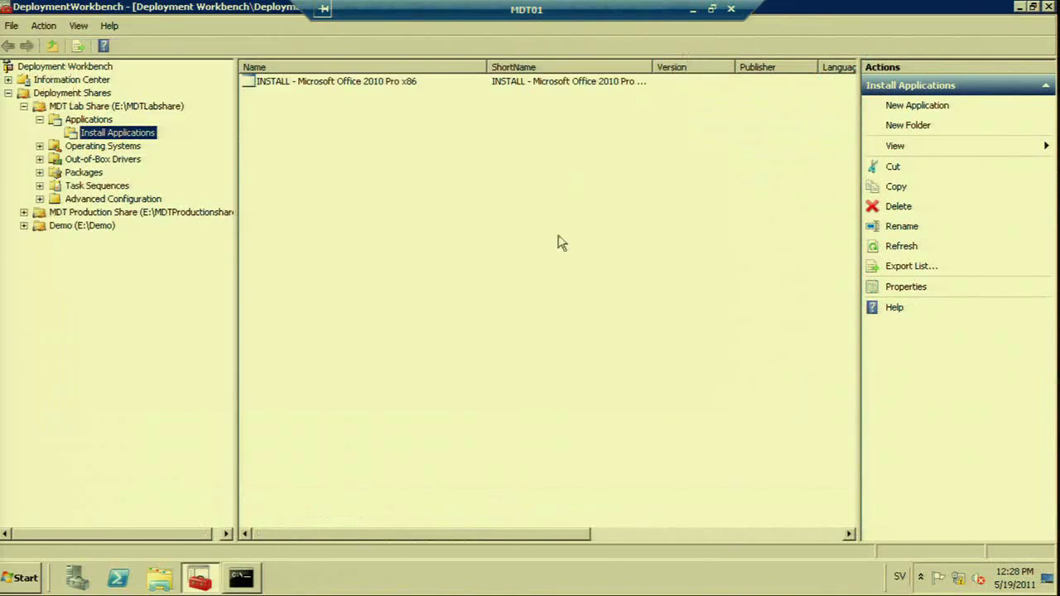
left_click(20, 580)
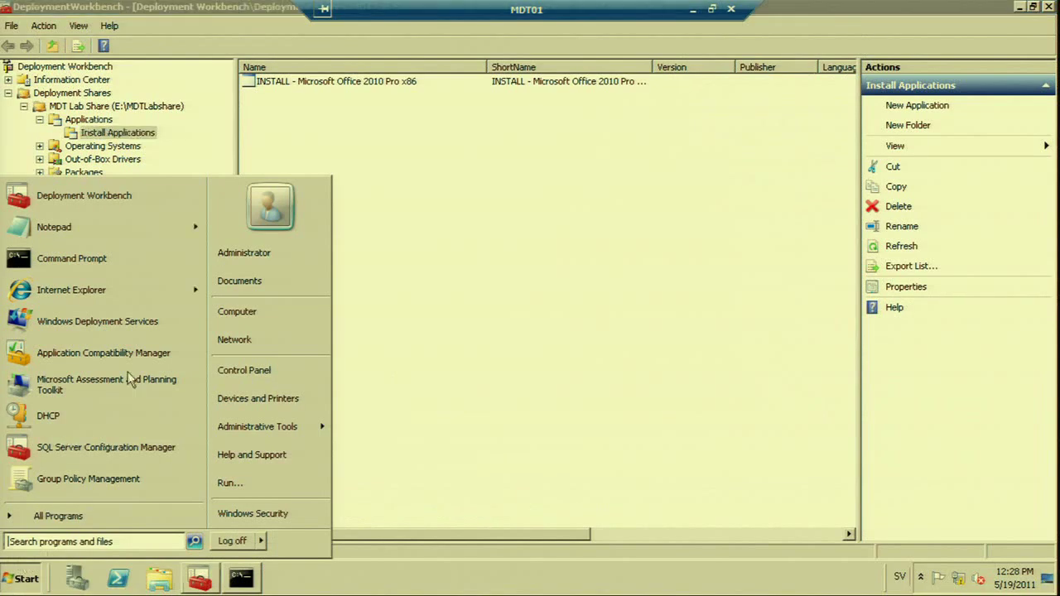
left_click(261, 314)
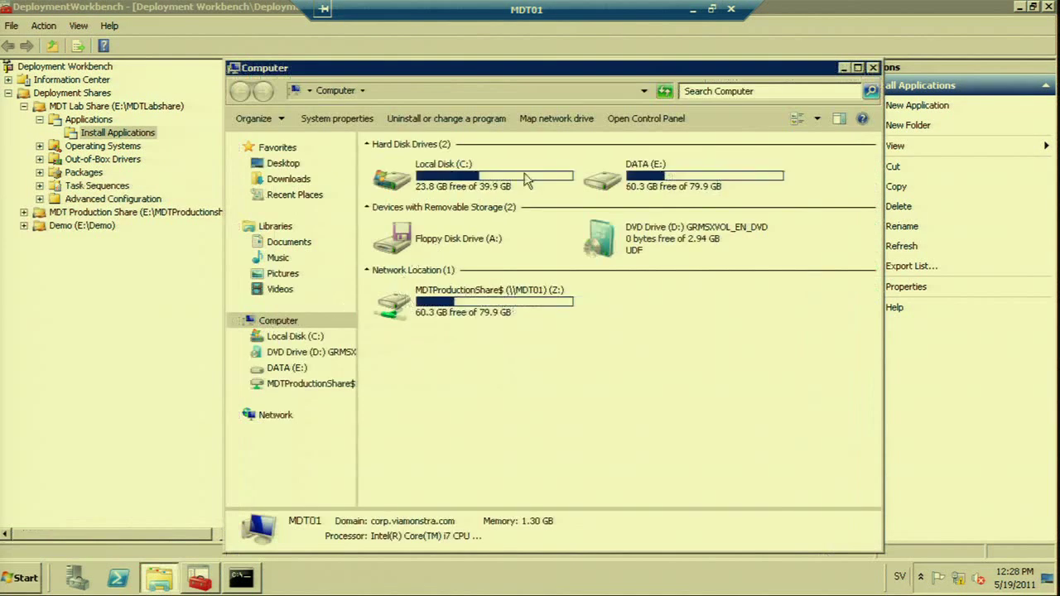
double_click(656, 182)
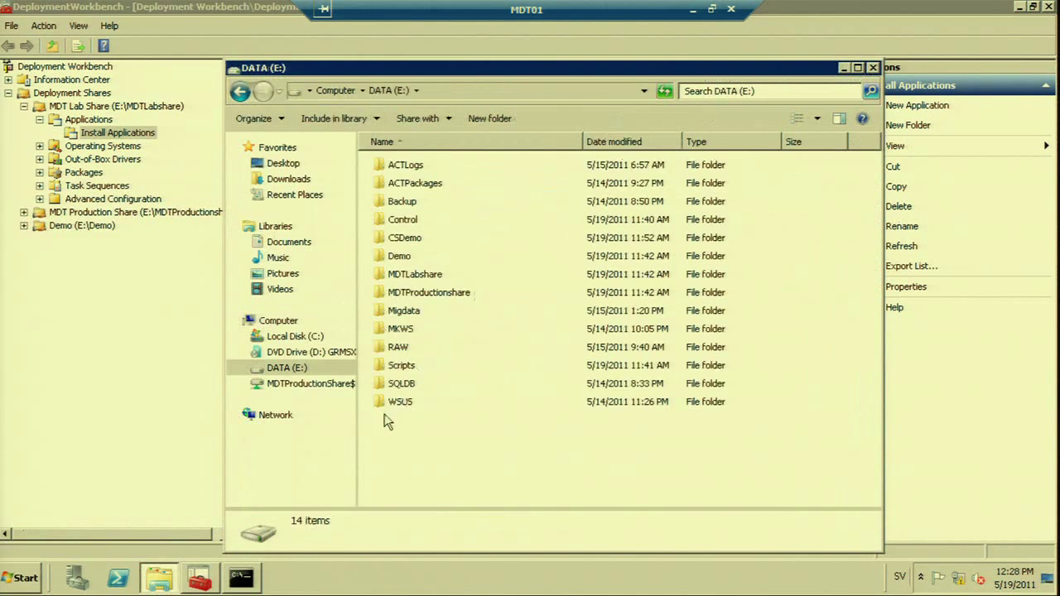
left_click(691, 12)
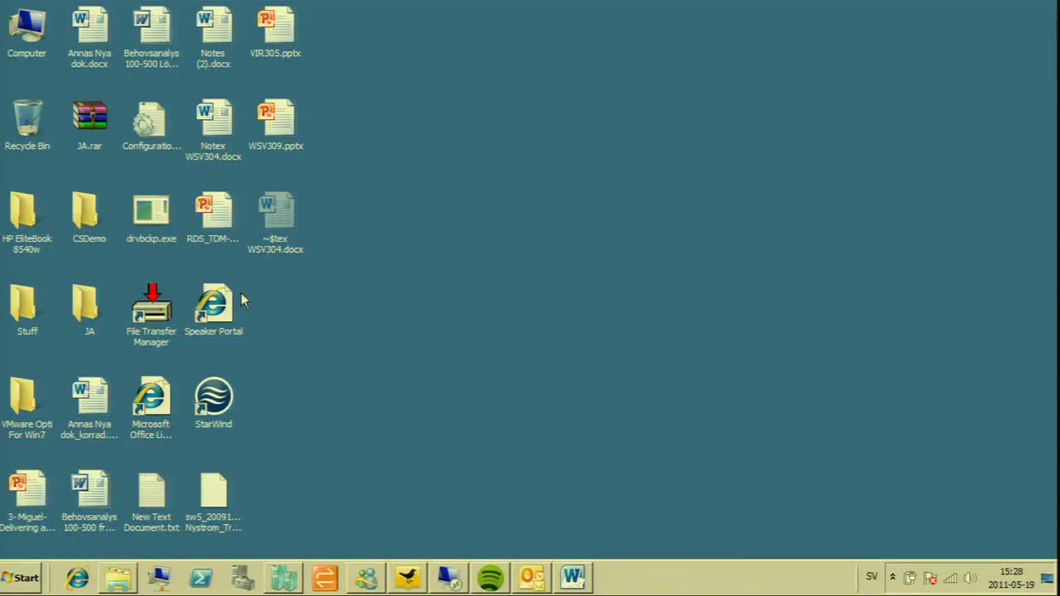
left_click(21, 577)
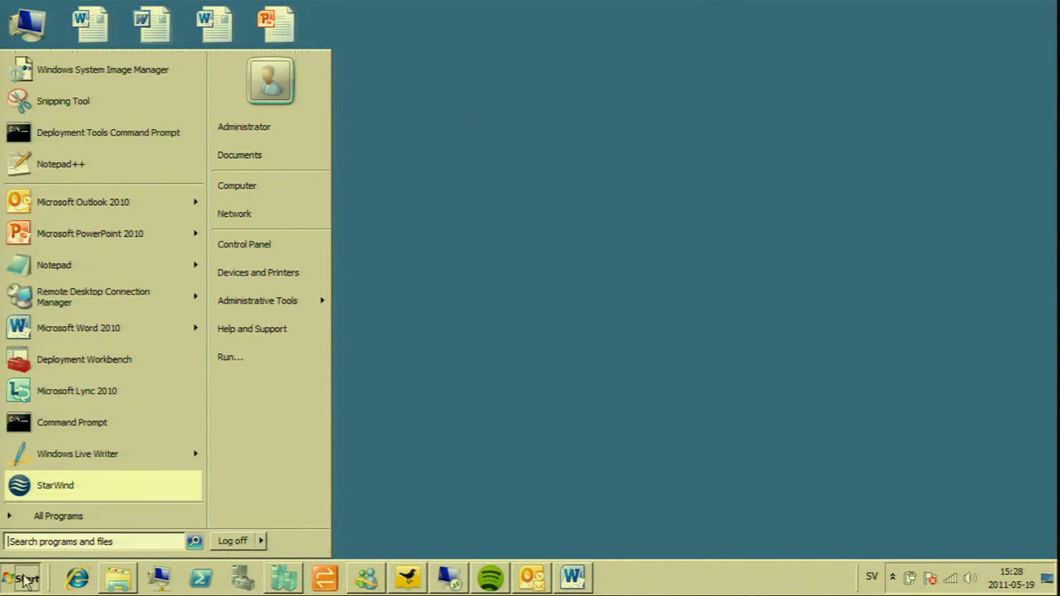
left_click(257, 184)
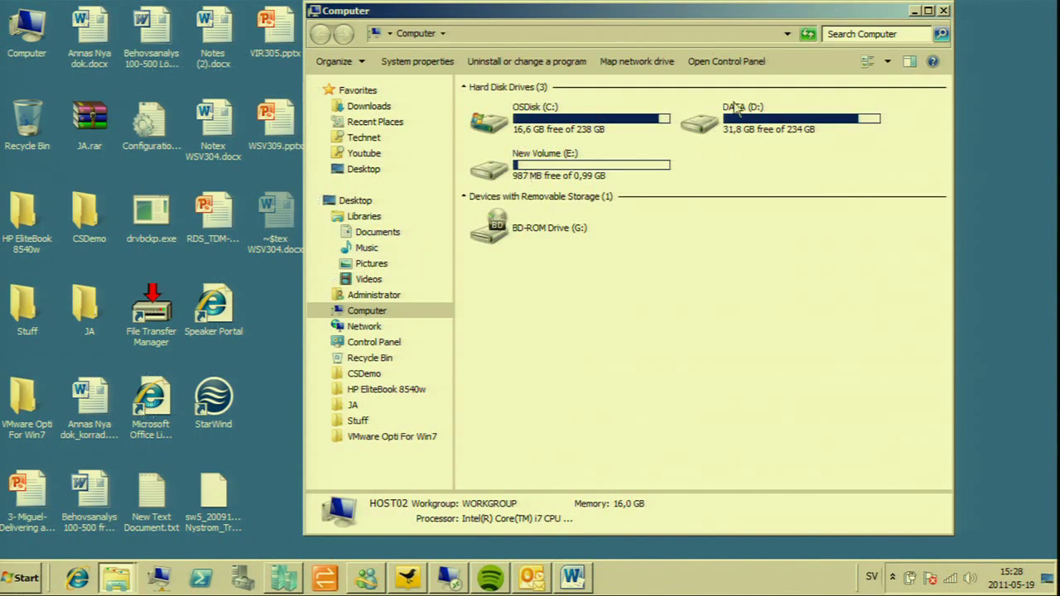
double_click(764, 122)
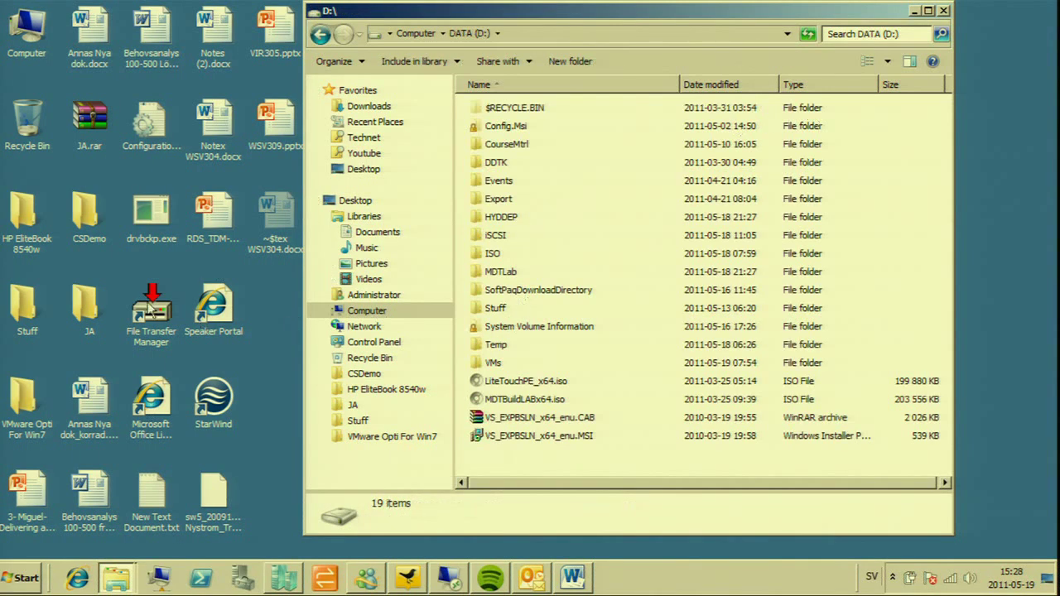
Start the Microsoft Deployment Toolkit Wizard Editor from the WizardEditor folder inside the desktop's Stuff folder
left_click(27, 313)
double_click(28, 313)
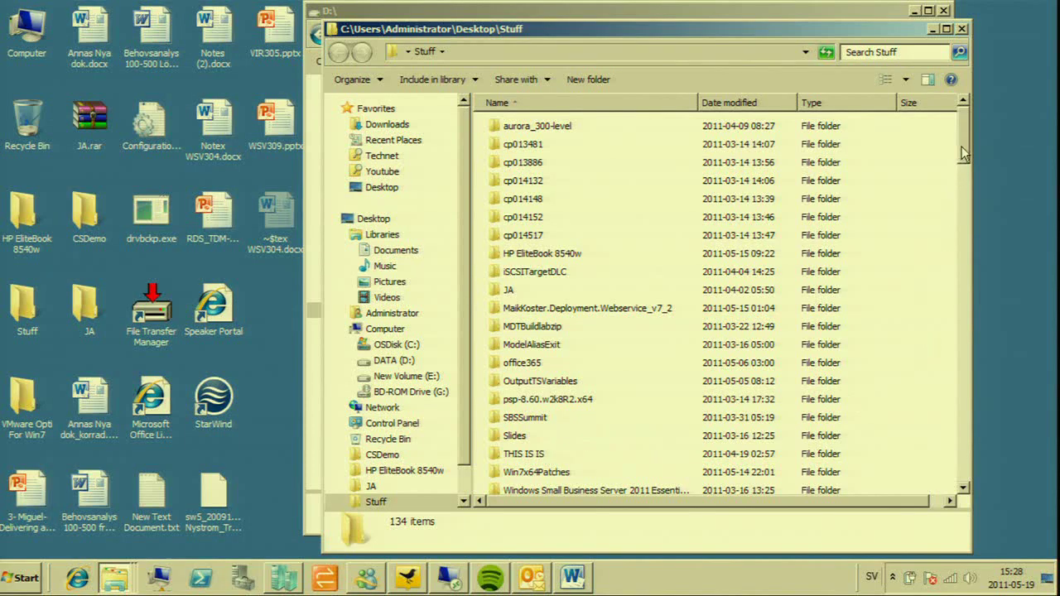
left_click_drag(964, 157, 968, 179)
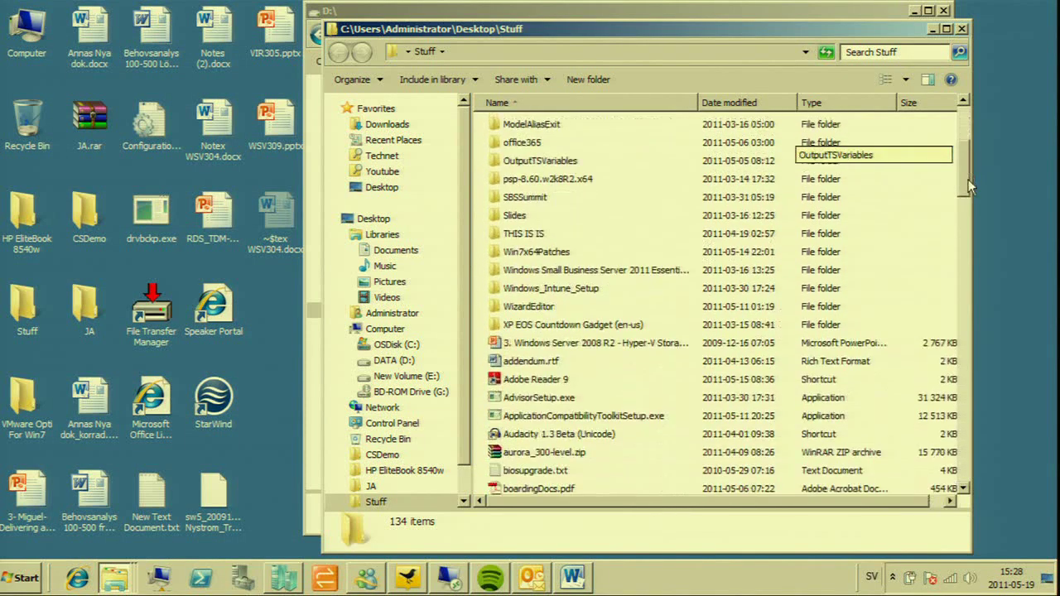
left_click(545, 311)
double_click(546, 313)
double_click(529, 135)
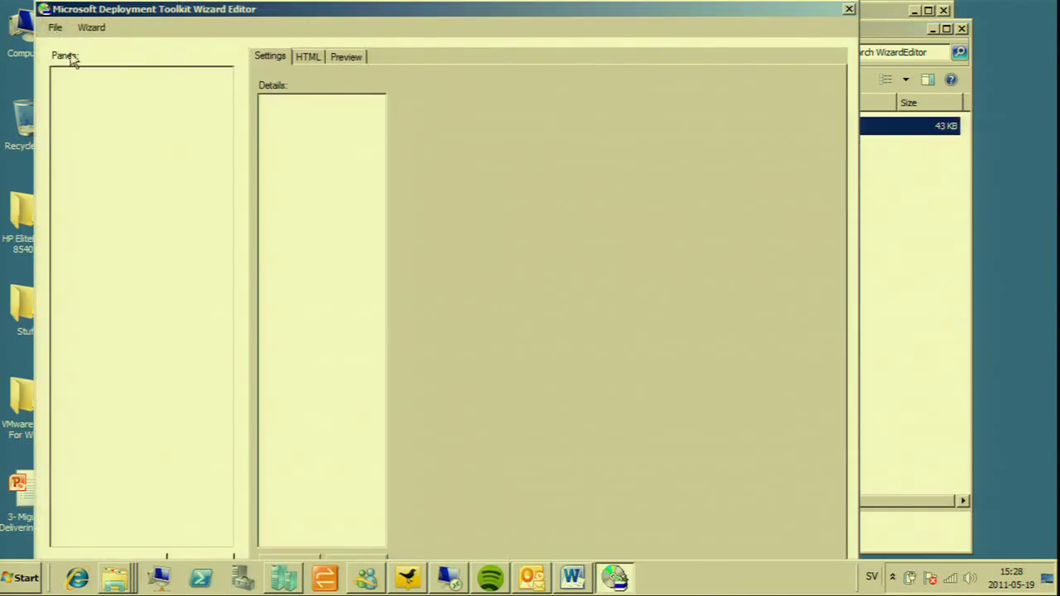
Open the definition file DeployWiz_Definition_ENU-mod.xml from D:\MDTLab\Scripts
left_click(60, 35)
left_click(81, 46)
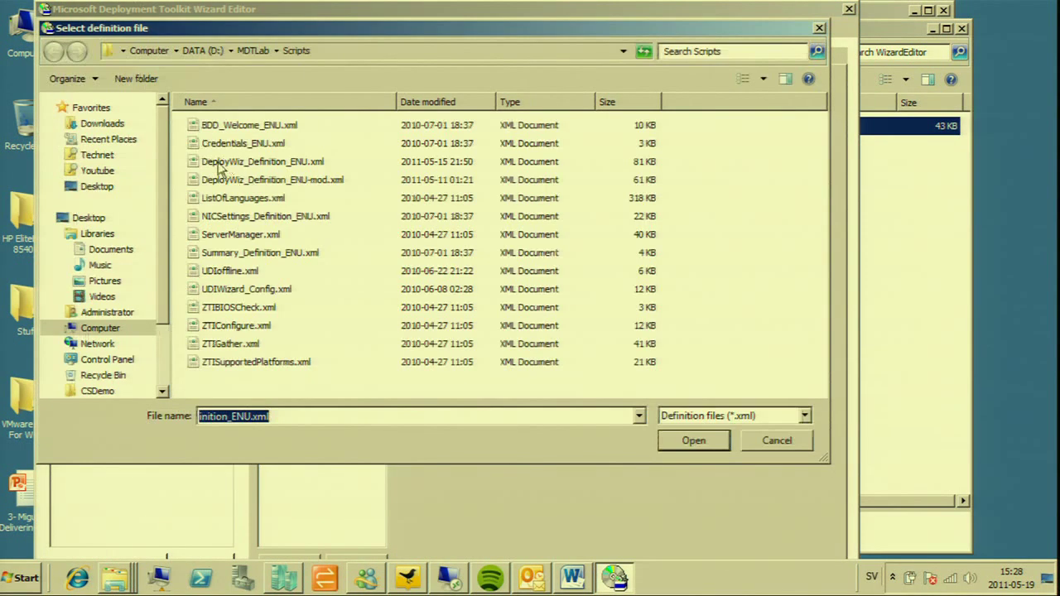
left_click(284, 163)
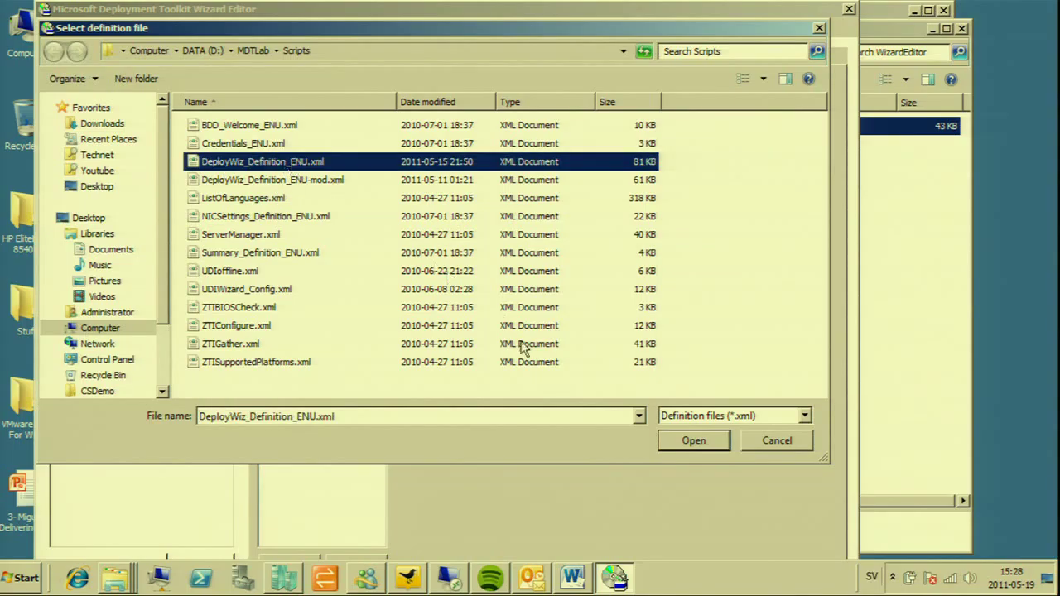
left_click(335, 180)
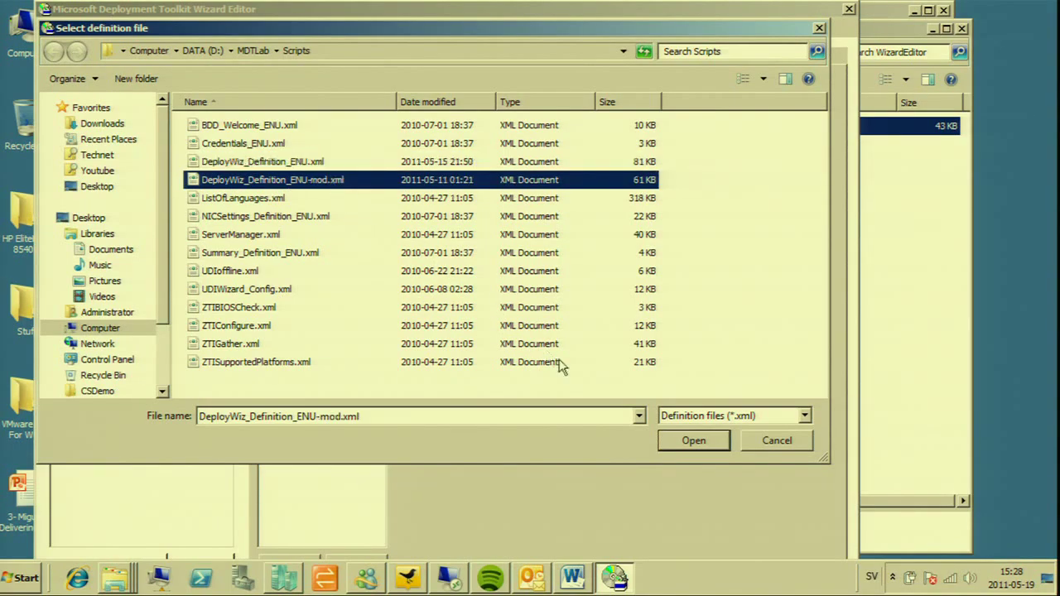
left_click(677, 443)
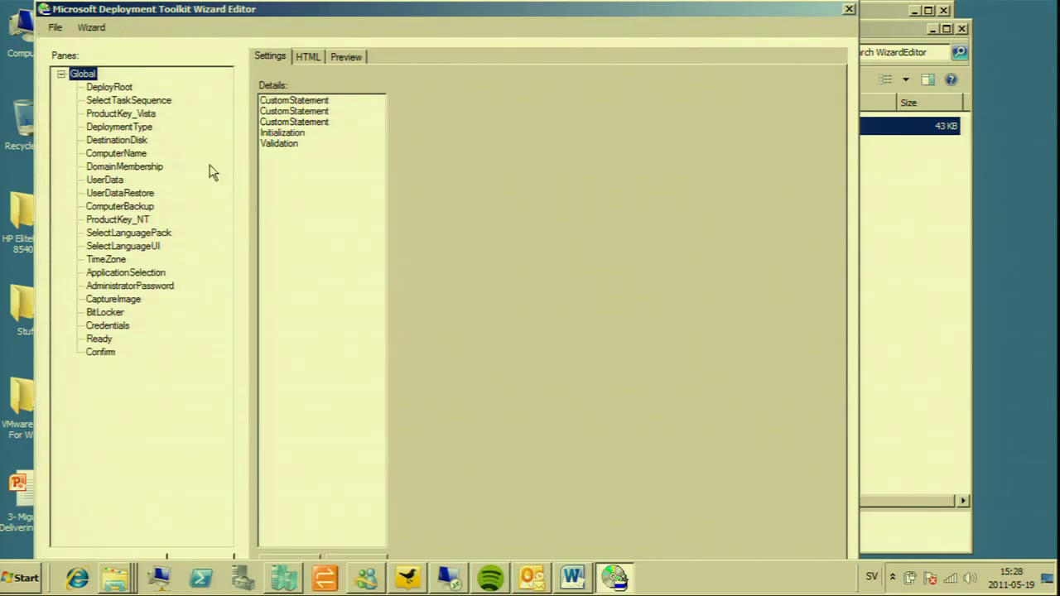
Examine the ComputerBackup pane's condition setting, its HTML source and its rendered preview
left_click(131, 211)
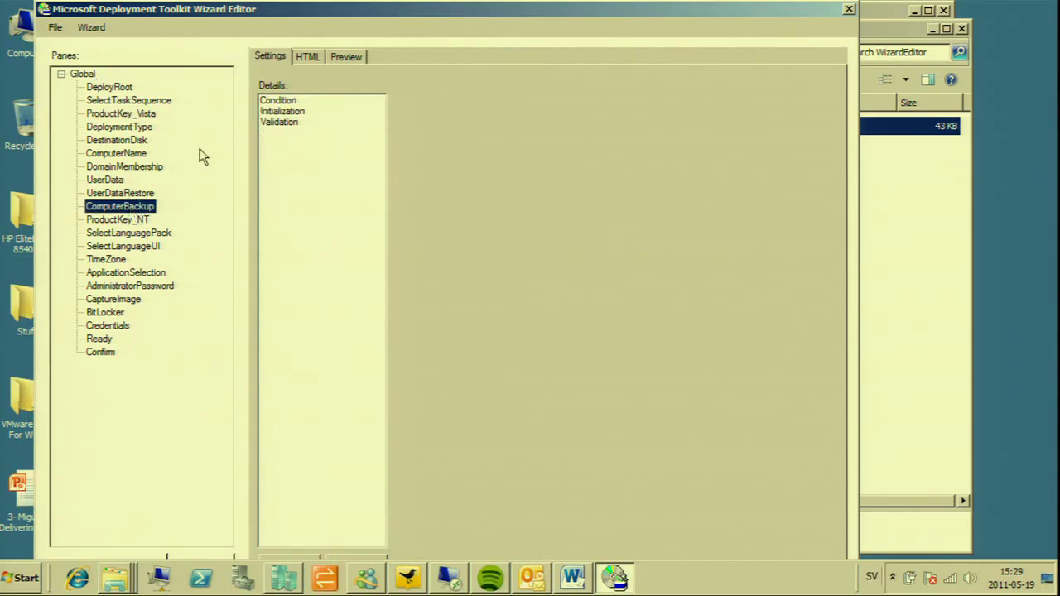
left_click(275, 103)
left_click(307, 57)
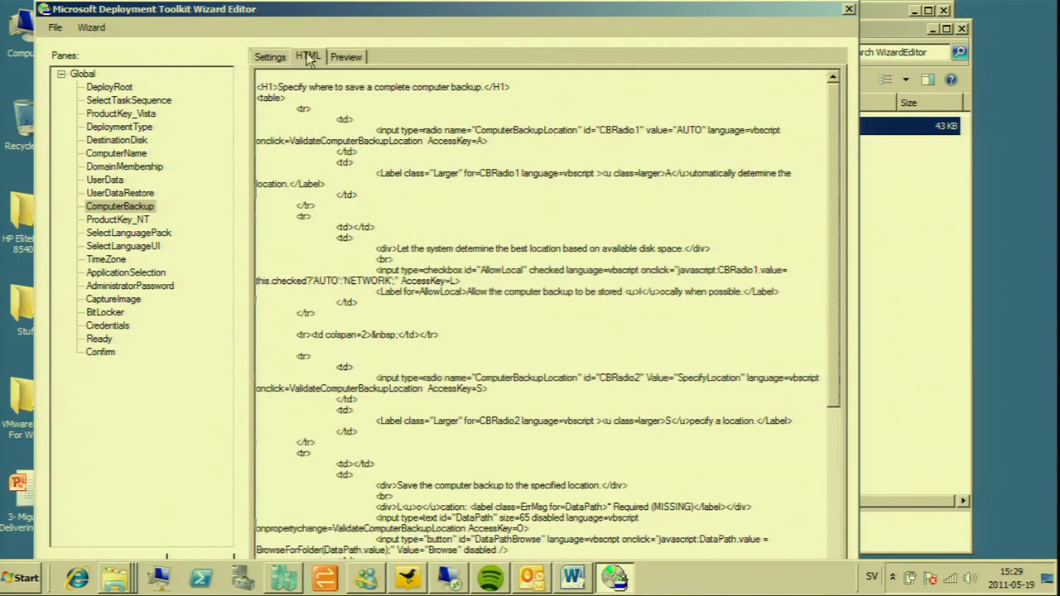
left_click(356, 57)
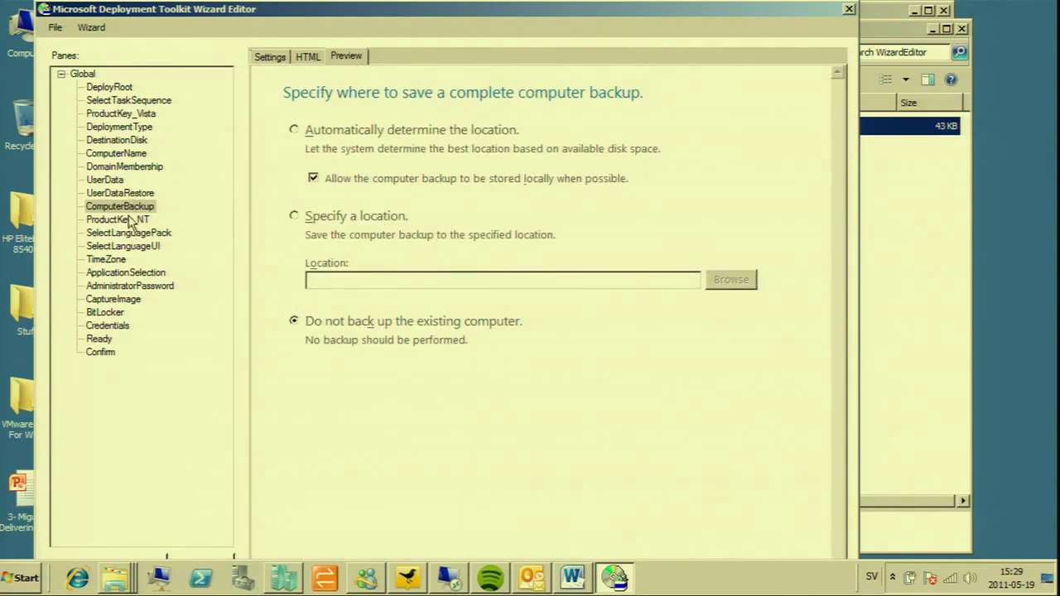
Preview the DomainMembership, UserData, UserDataRestore, ComputerBackup and ProductKey_NT wizard panes
left_click(124, 167)
left_click(107, 181)
left_click(116, 193)
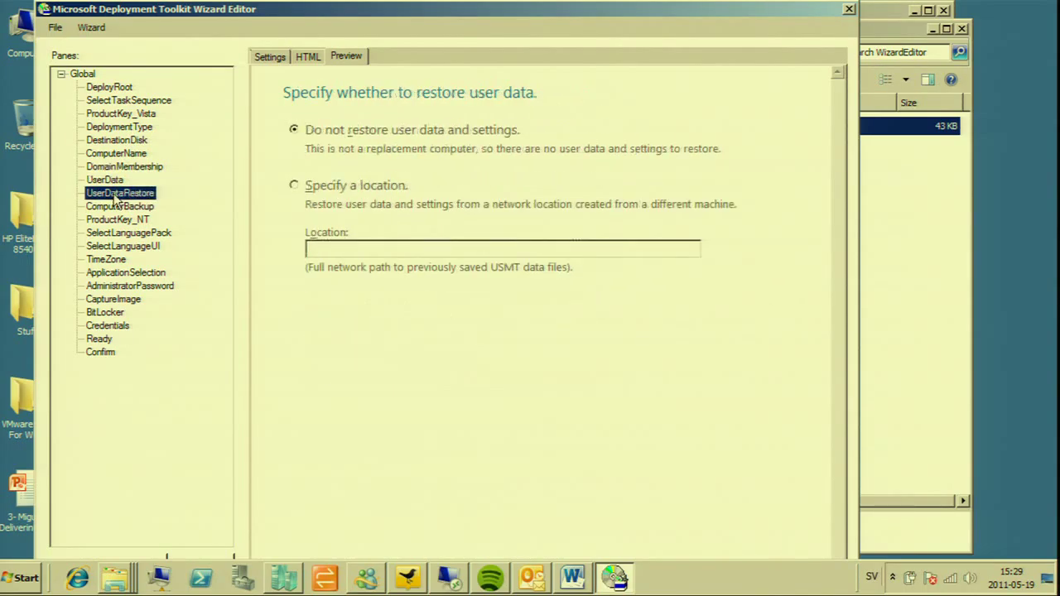
left_click(119, 207)
left_click(122, 221)
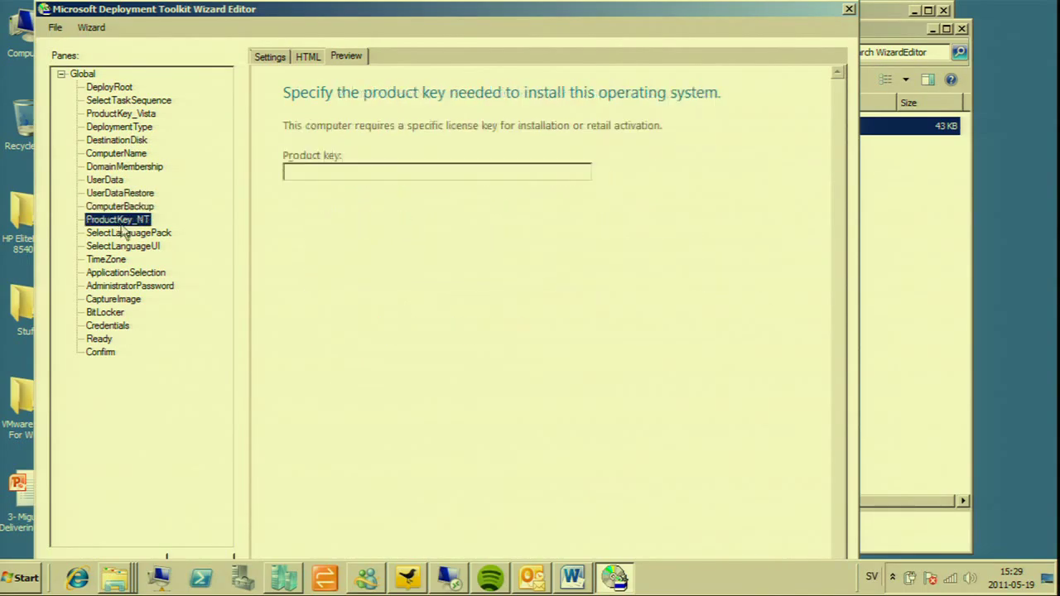
Preview the language panes, then the DeployRoot, SelectTaskSequence, ProductKey_Vista, DeploymentType and DestinationDisk wizard panes
left_click(124, 234)
left_click(126, 247)
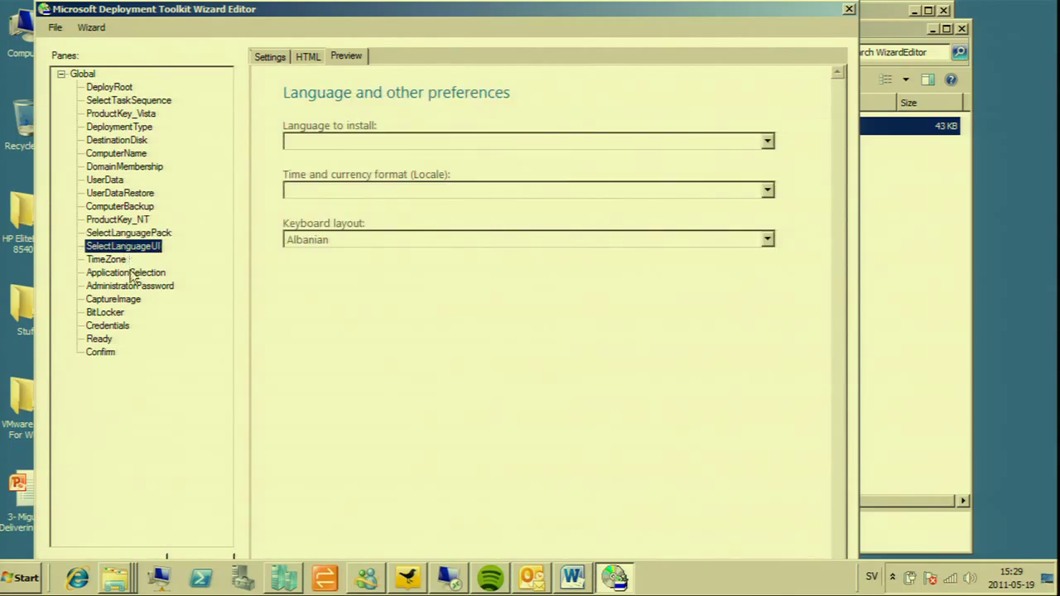
left_click(113, 89)
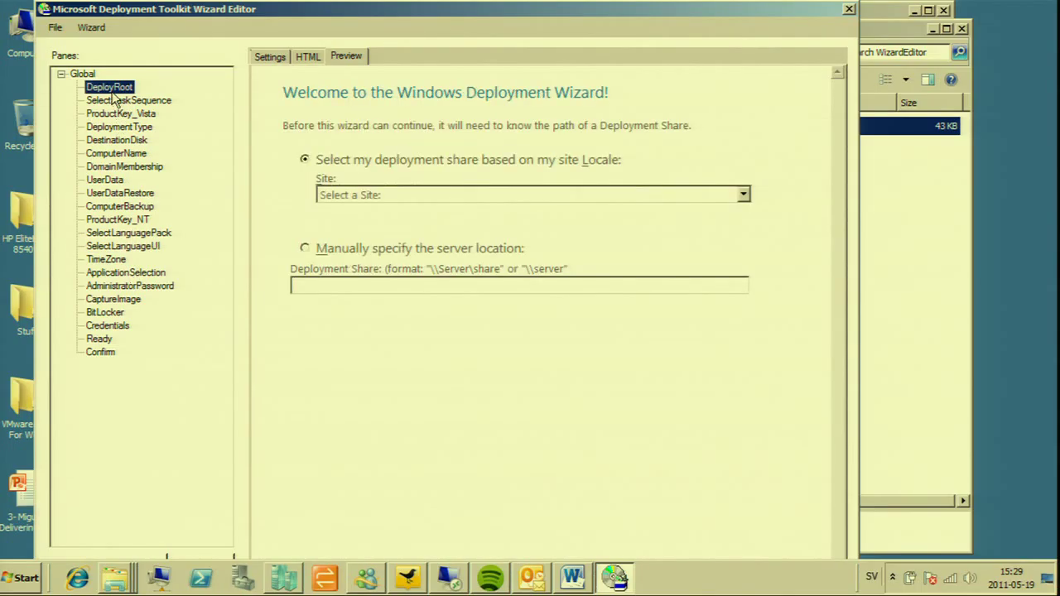
left_click(121, 101)
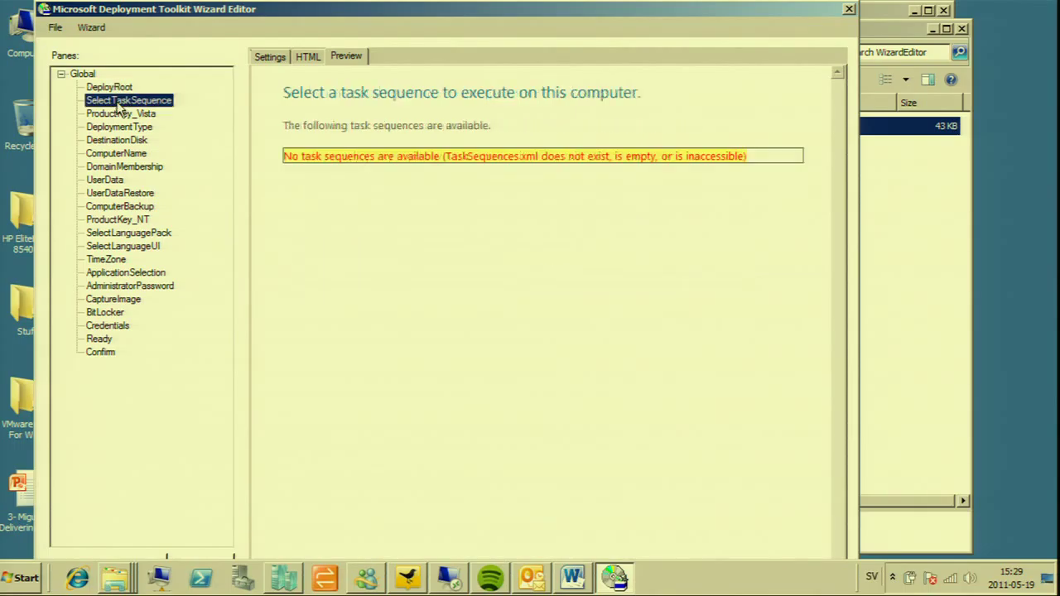
left_click(121, 114)
left_click(122, 127)
left_click(123, 141)
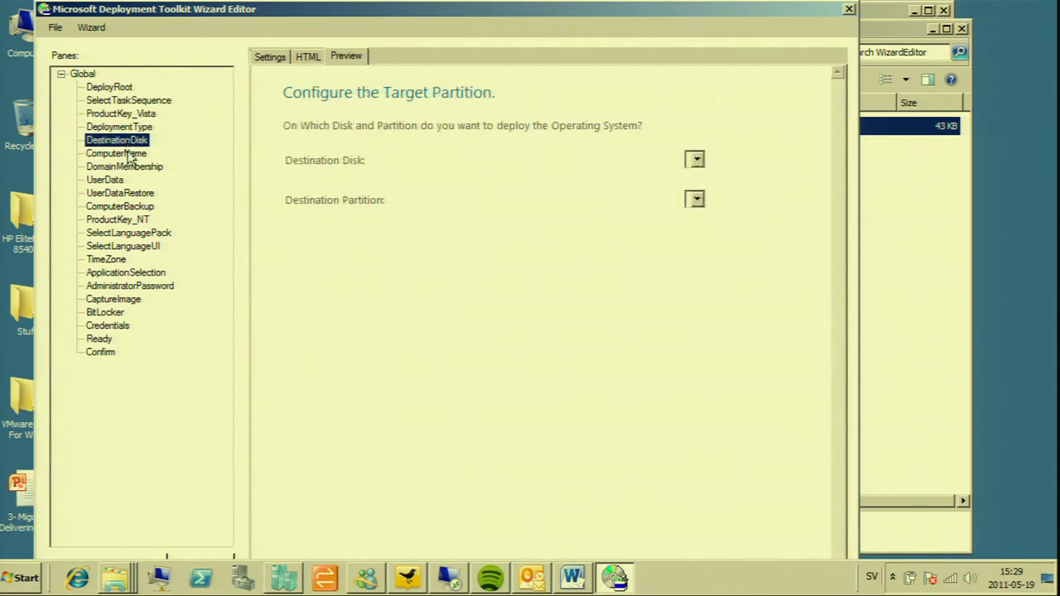
Preview the panes from ComputerName through DomainMembership, UserData and UserDataRestore to ComputerBackup
left_click(126, 154)
left_click(128, 168)
left_click(127, 181)
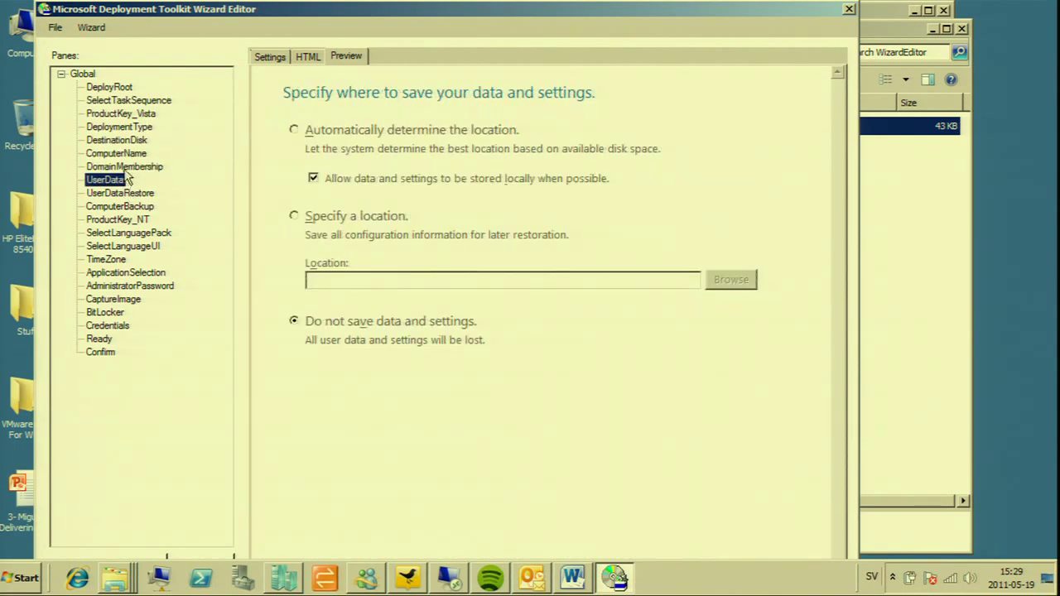
left_click(125, 170)
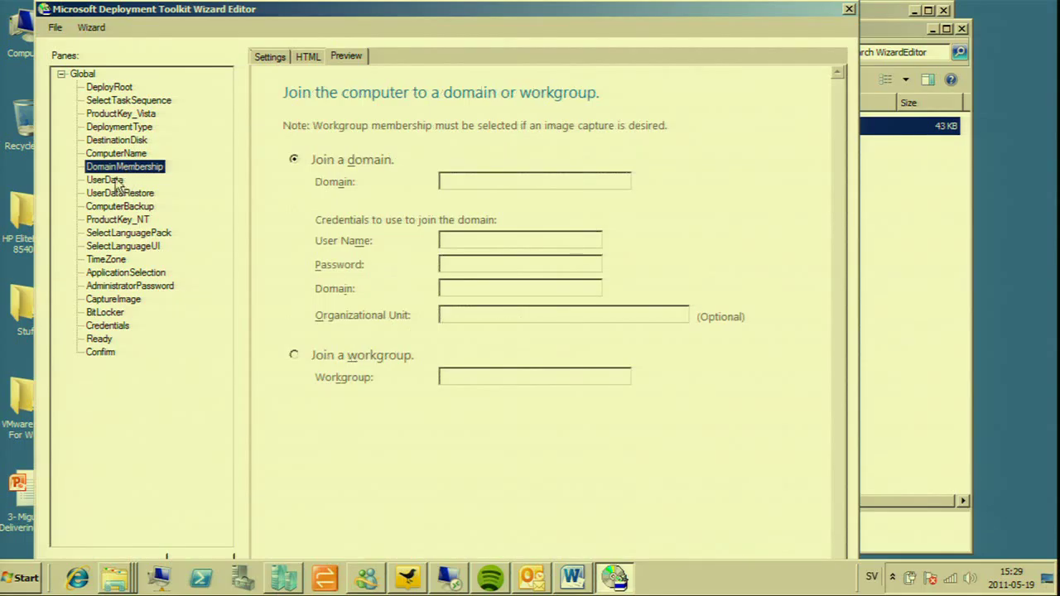
left_click(119, 181)
left_click(123, 196)
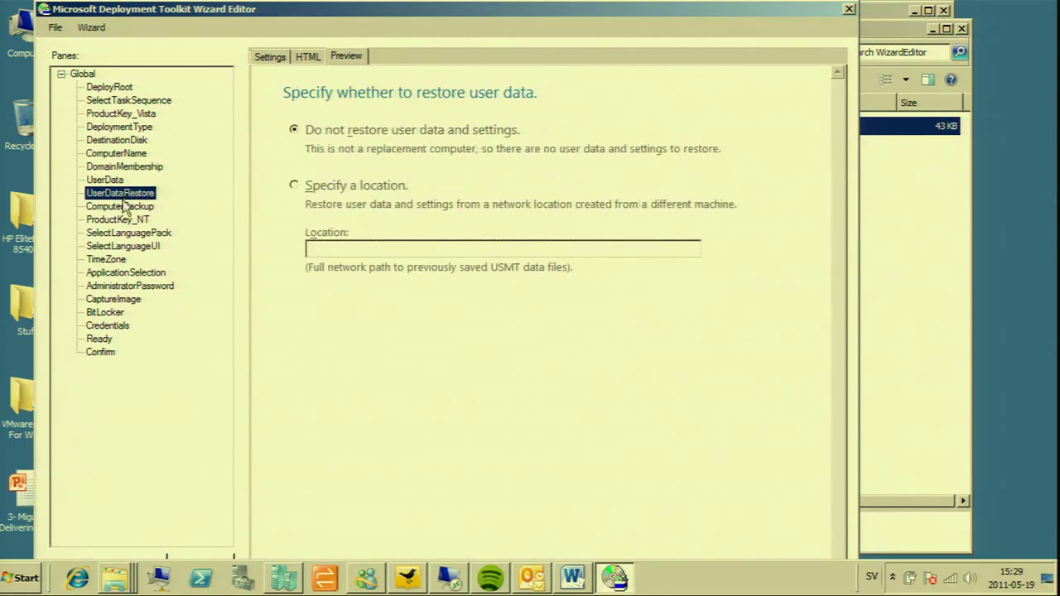
left_click(125, 208)
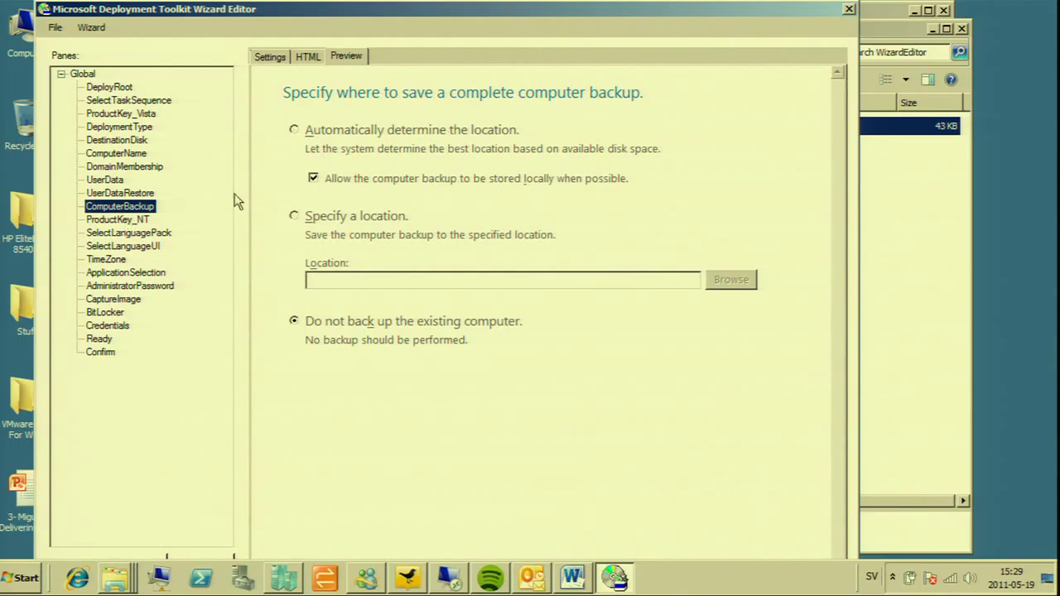
Compare the CaptureImage pane's preview with its HTML source and highlight the VM Ref deployment description at the end of the code
left_click(116, 302)
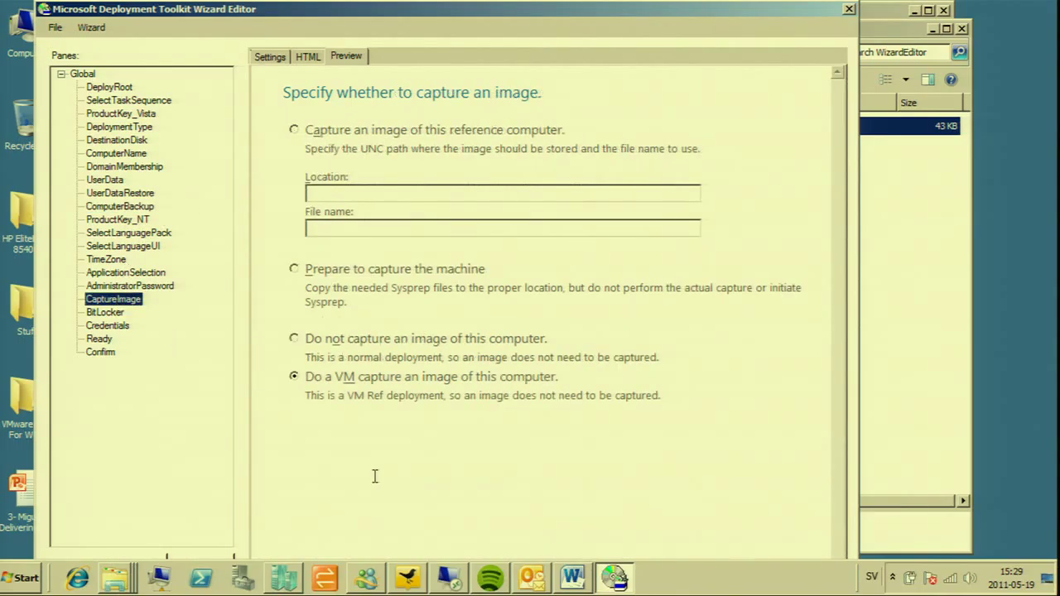
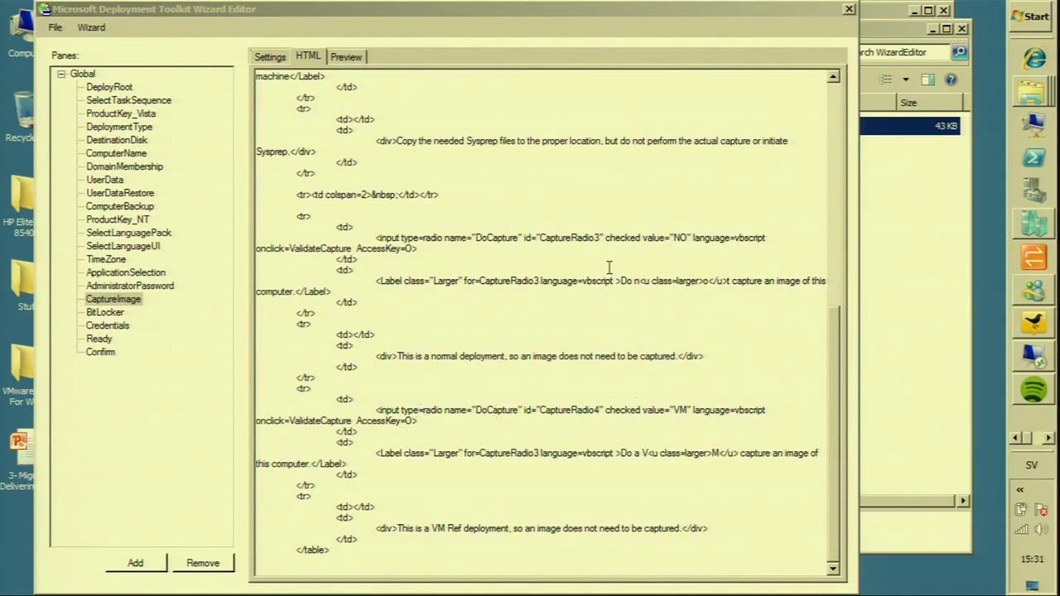
left_click(346, 58)
left_click(308, 58)
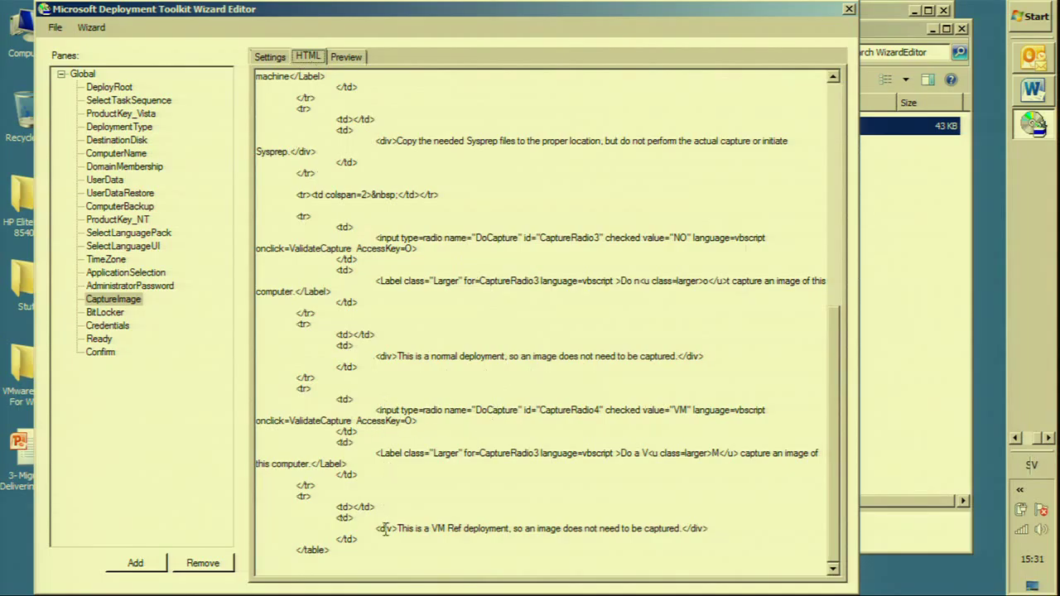
left_click_drag(398, 530, 710, 551)
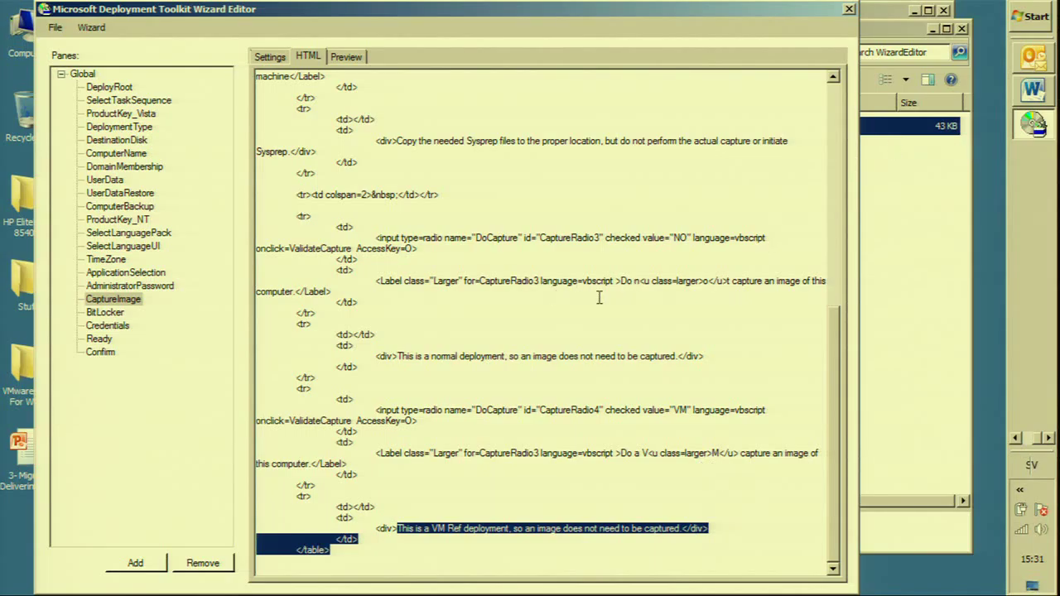
Exit the Wizard Editor and start it again from WizardEditor.exe
left_click(54, 27)
left_click(71, 99)
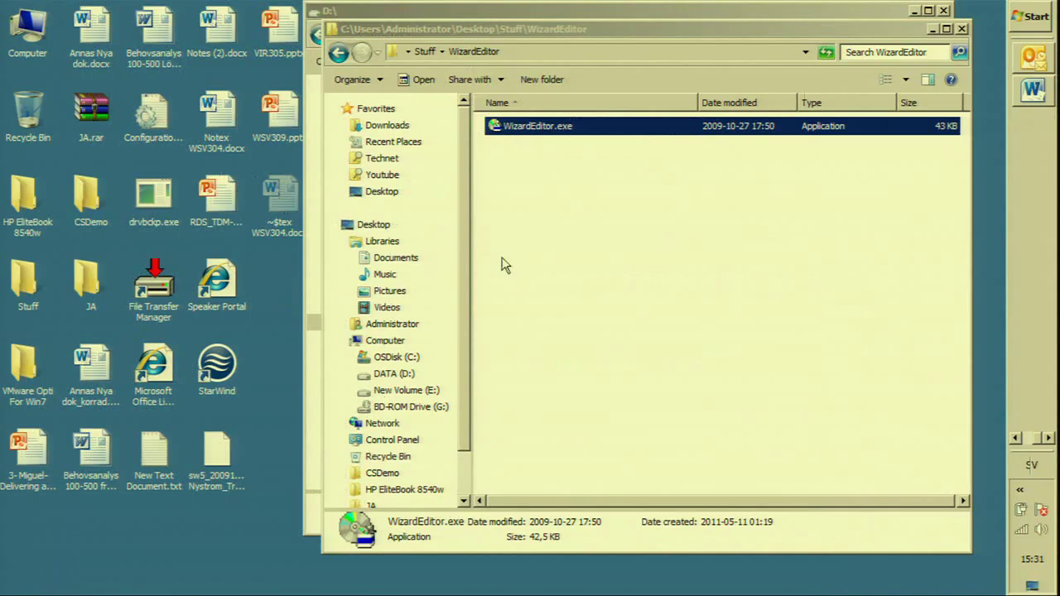
double_click(552, 128)
Open the definition file DeployWiz_Definition_ENU.xml from C:\LABSETUP001\Content\Deploy\Scripts
left_click(72, 28)
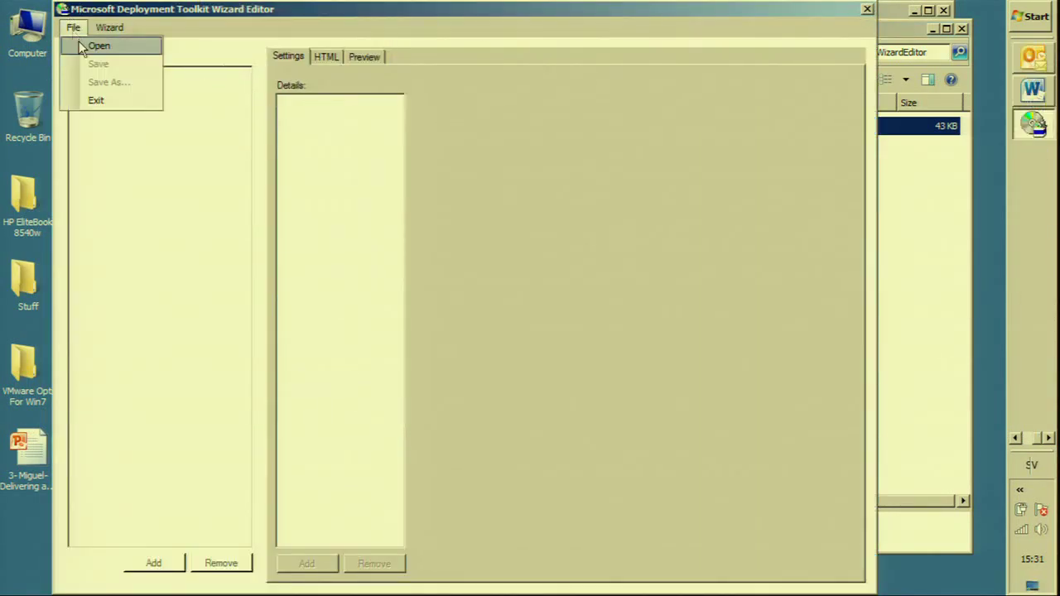
left_click(89, 43)
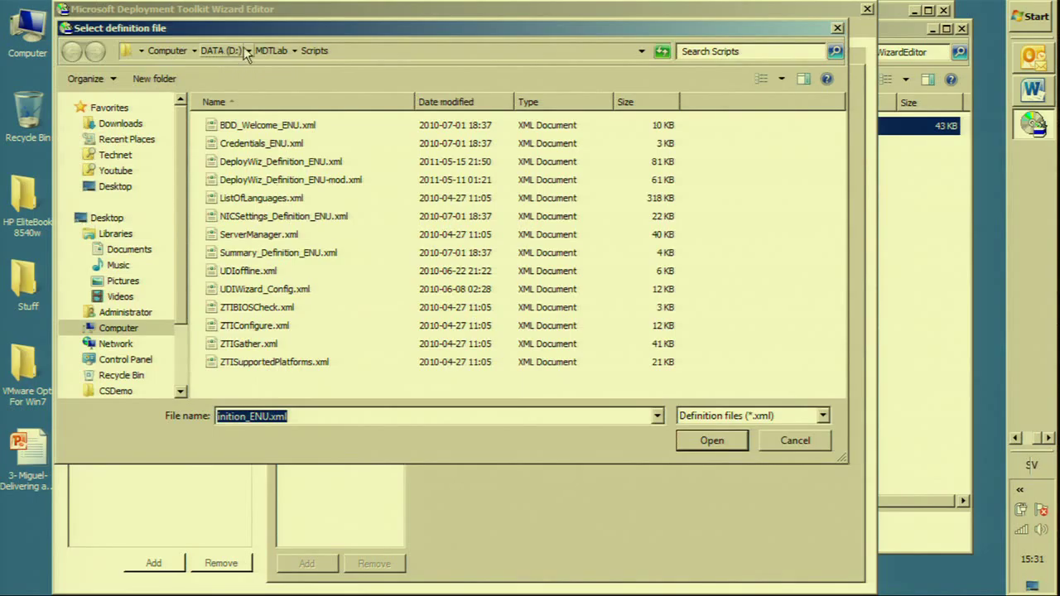
left_click(275, 52)
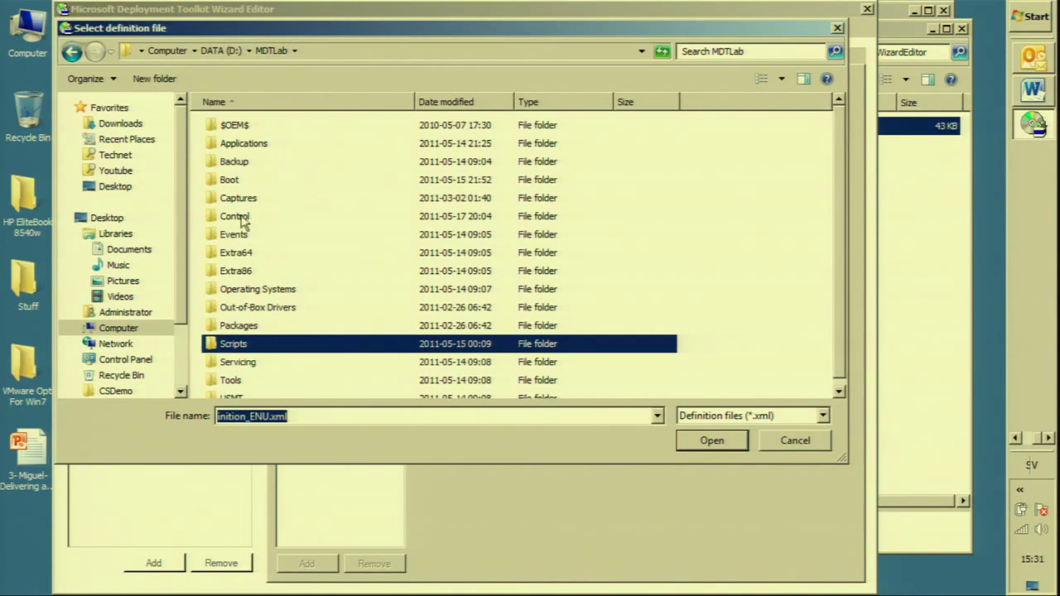
left_click(217, 51)
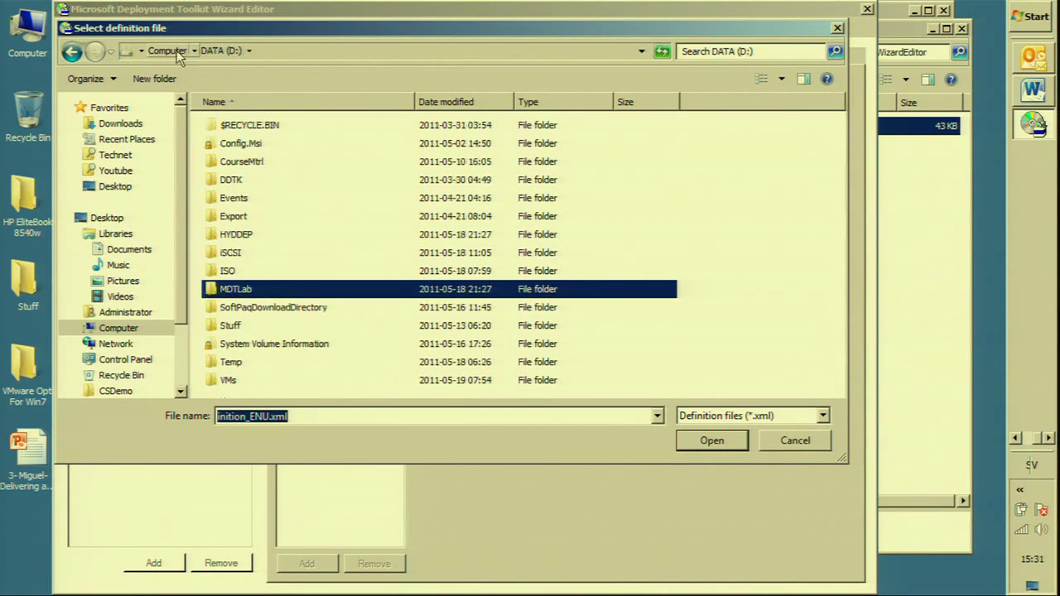
left_click(175, 53)
double_click(263, 132)
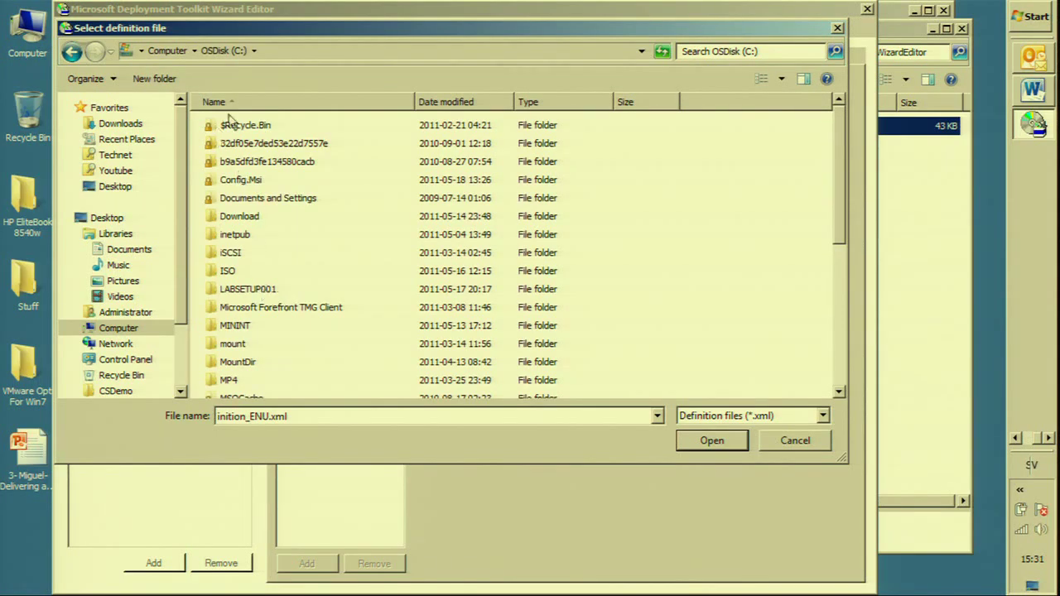
double_click(265, 292)
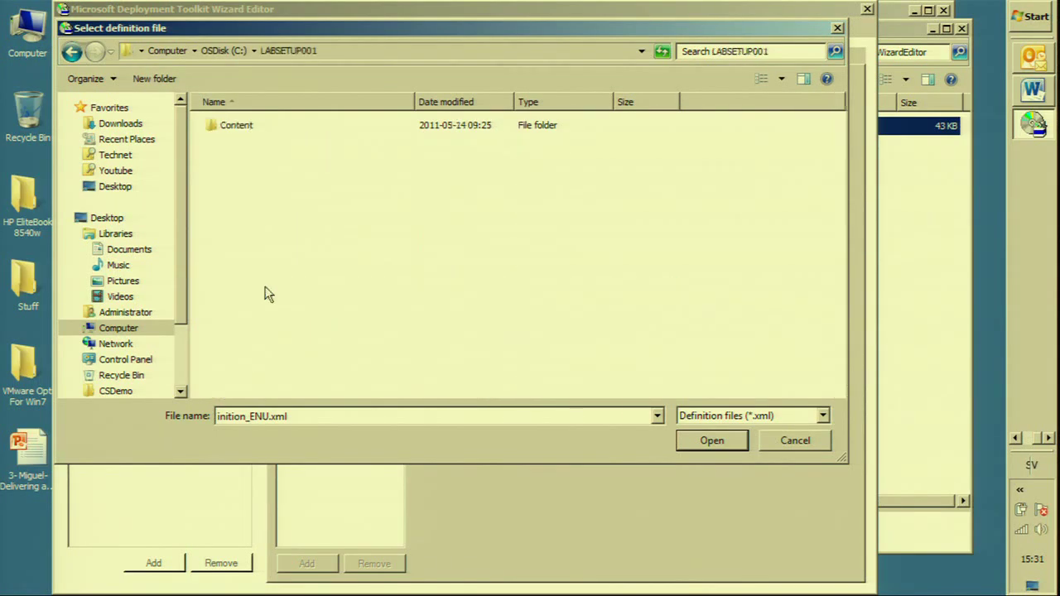
double_click(237, 123)
double_click(240, 146)
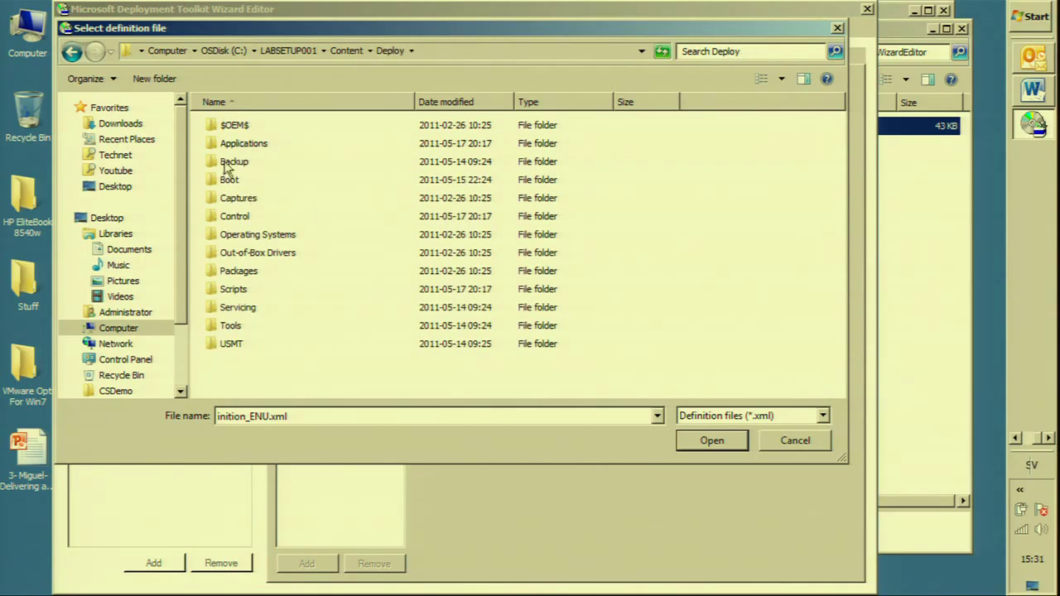
double_click(243, 289)
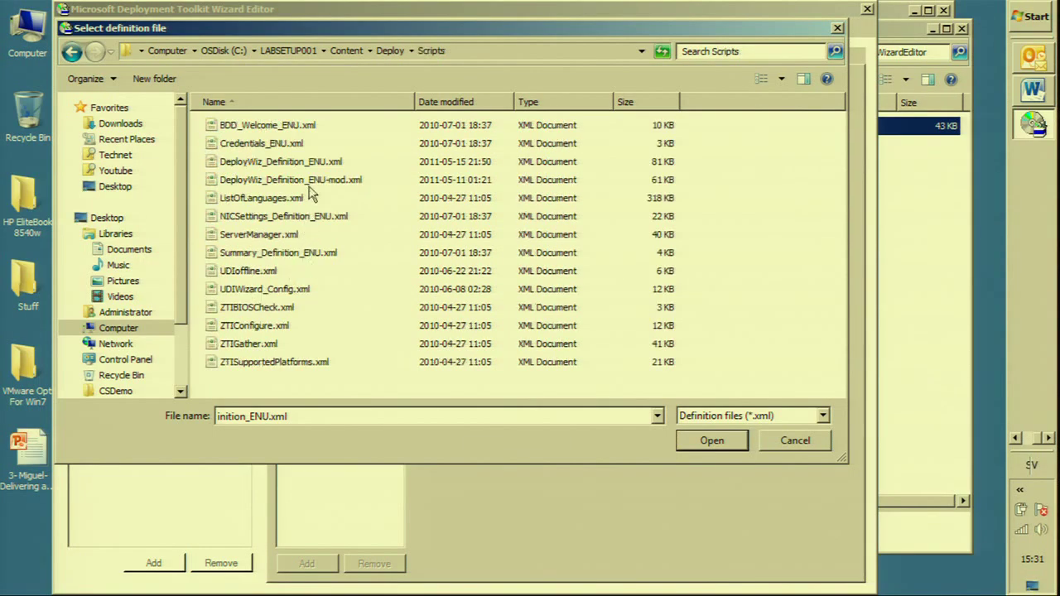
left_click(319, 163)
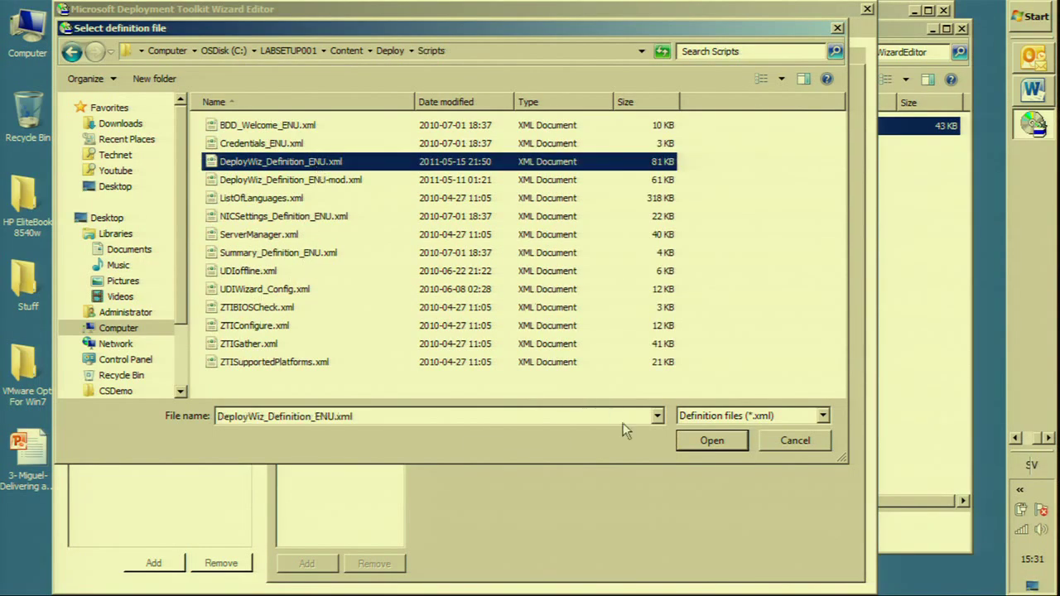
left_click(700, 440)
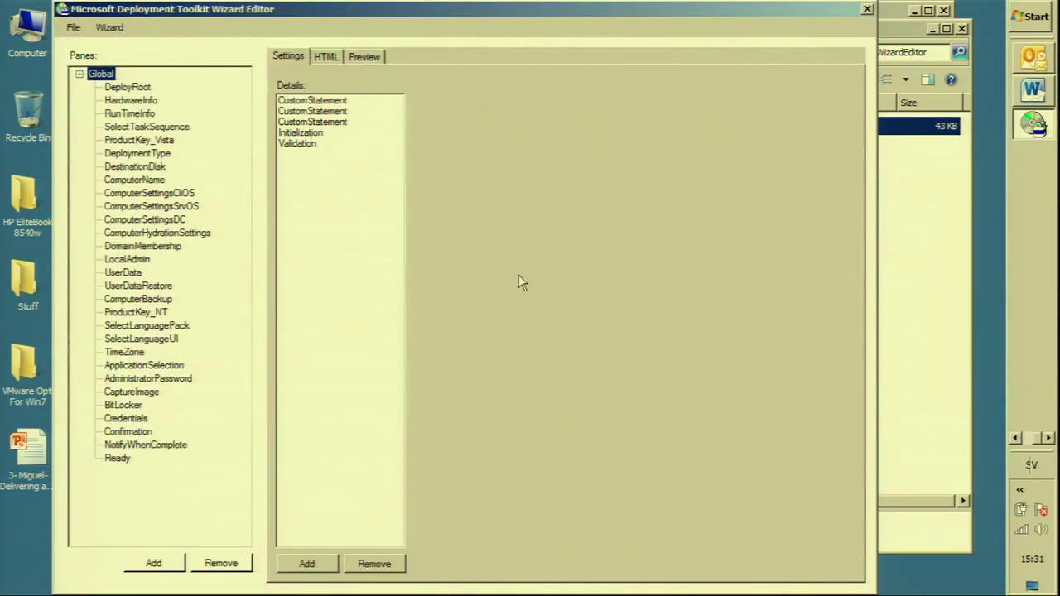
Preview the custom HardwareInfo and RunTimeInfo wizard panes
left_click(140, 99)
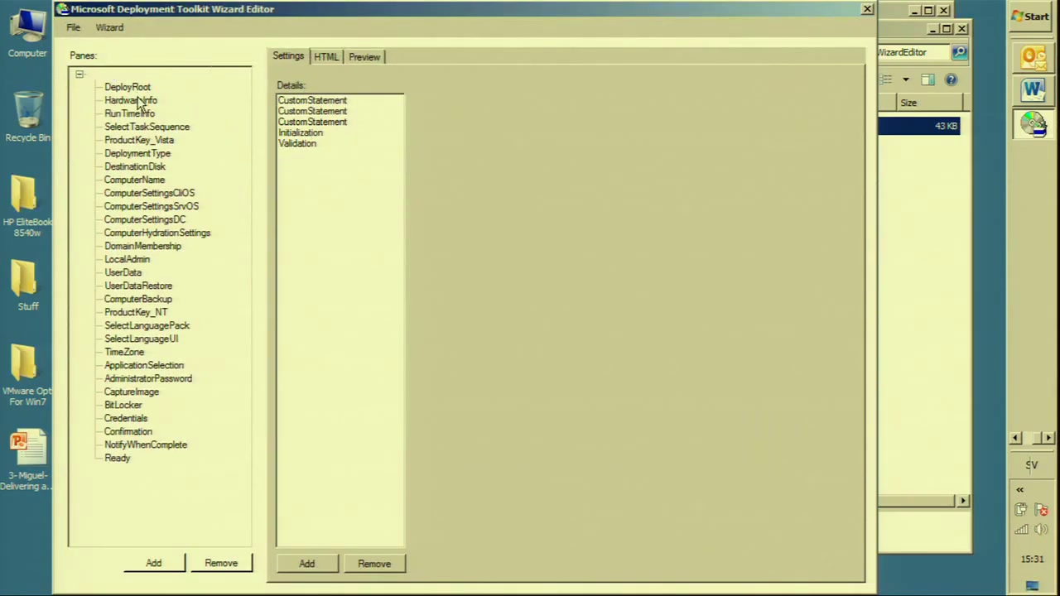
left_click(364, 60)
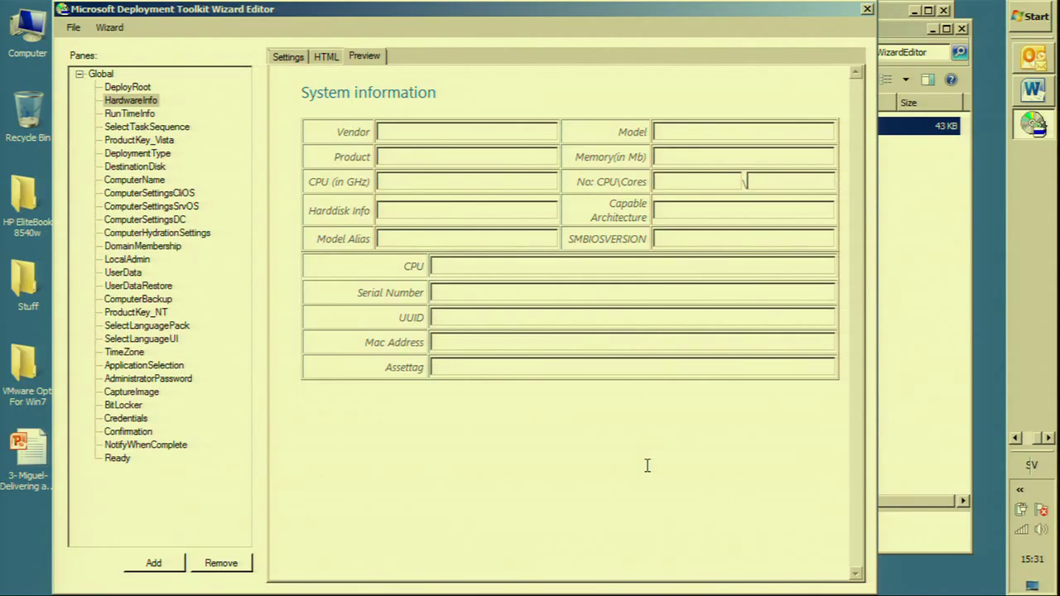
left_click(147, 113)
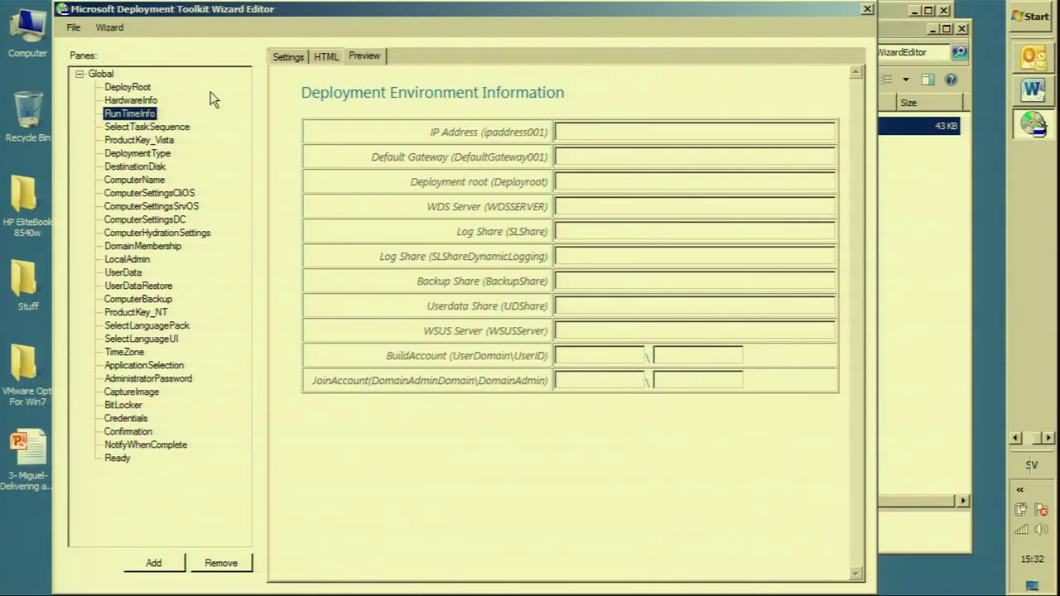
Examine the ComputerName pane's preview and condition setting, highlighting the SkipComputerName check in the expression
left_click(159, 180)
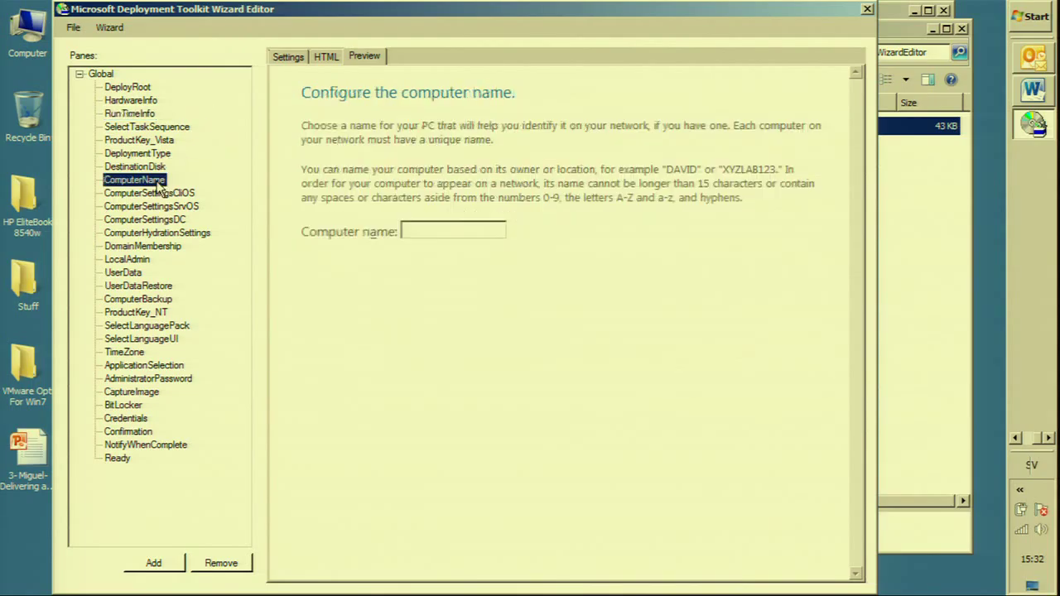
left_click(288, 58)
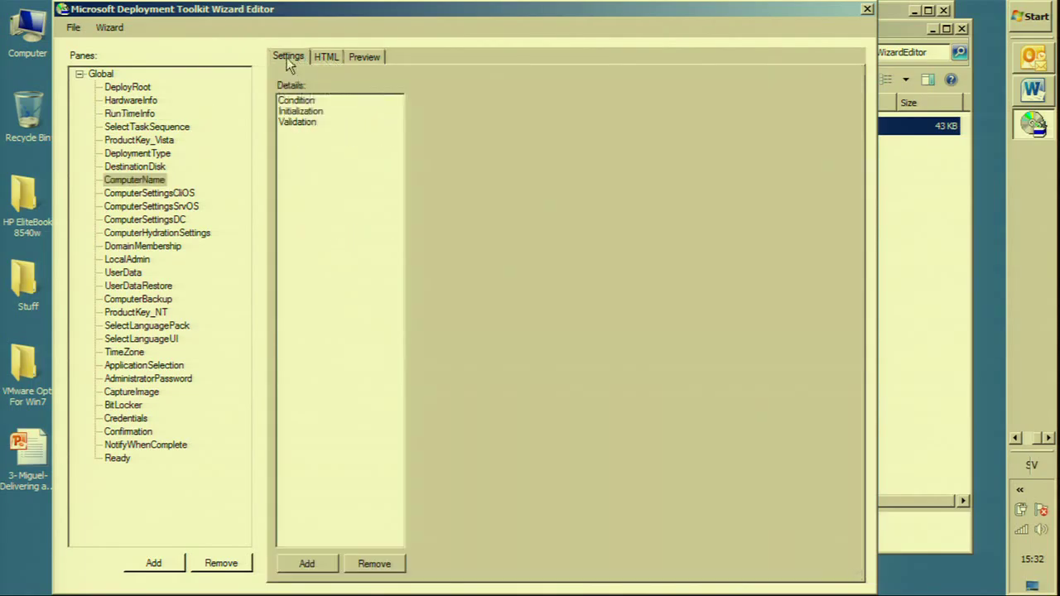
left_click(296, 101)
left_click_drag(419, 104, 613, 105)
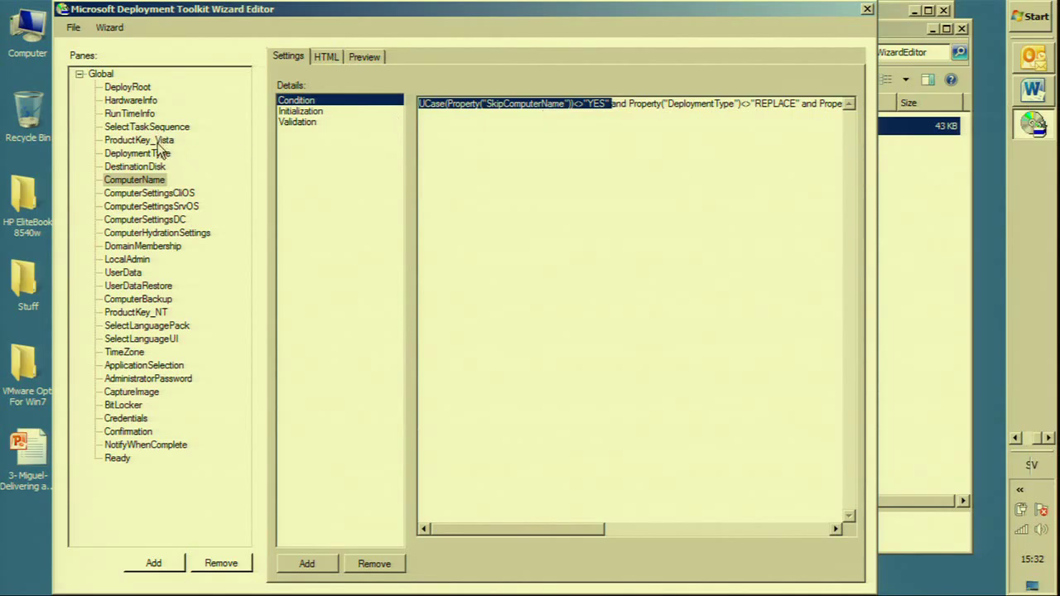
Show the HardwareInfo pane's condition setting and highlight its SkipHardwareInfo expression
left_click(143, 100)
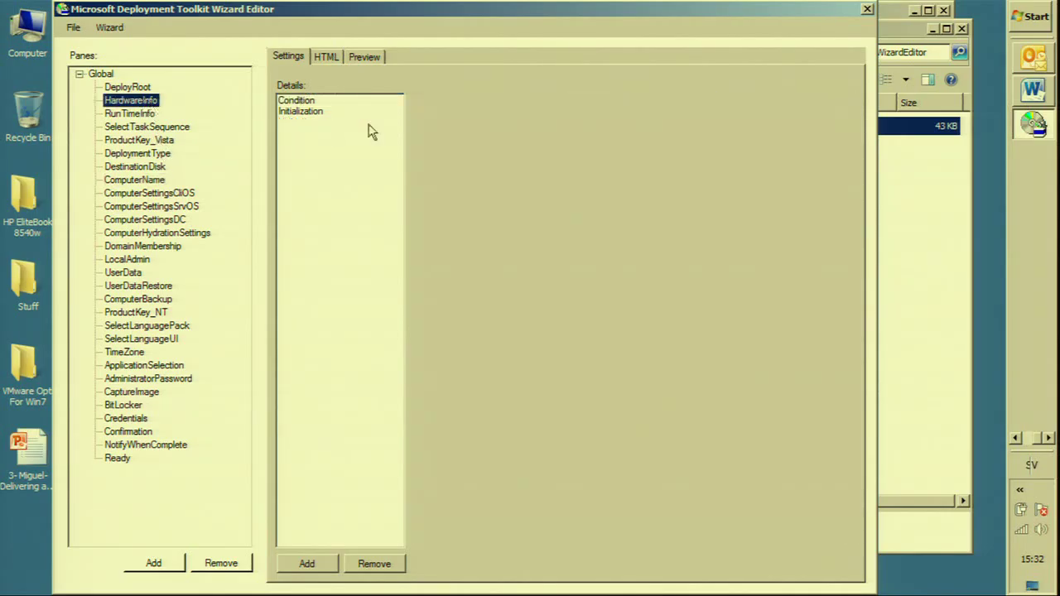
left_click(314, 103)
left_click_drag(637, 105, 380, 125)
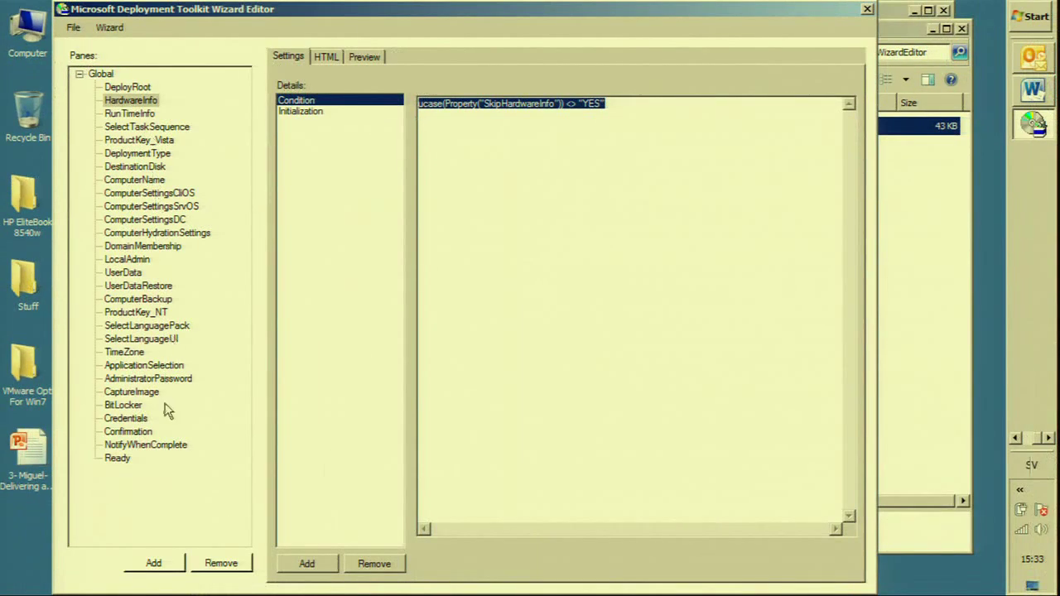
Preview the NotifyWhenComplete, ComputerSettingsCliOS and ComputerSettingsSrvOS wizard panes
left_click(166, 445)
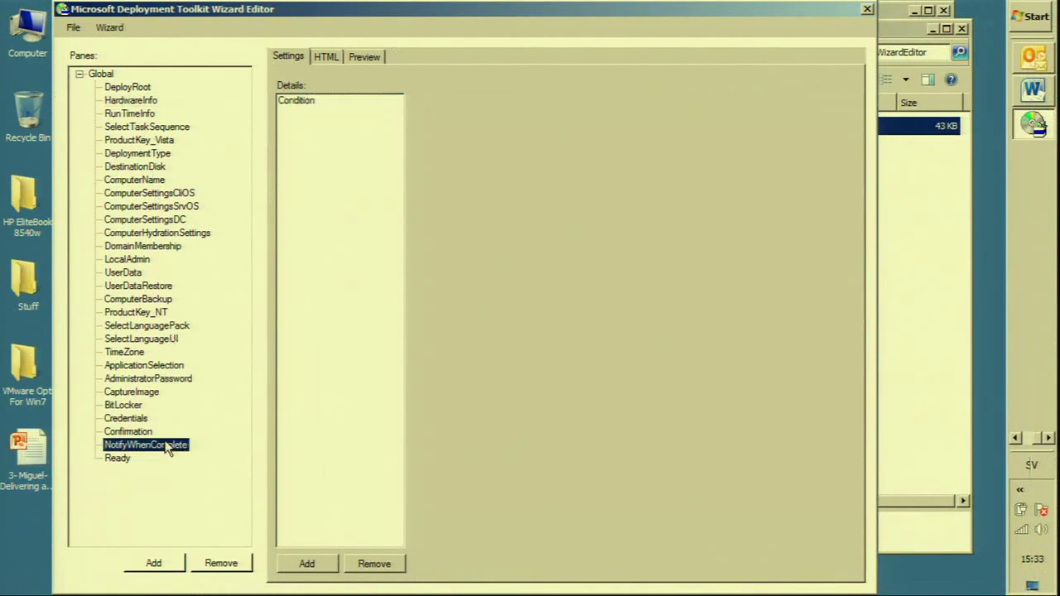
left_click(367, 57)
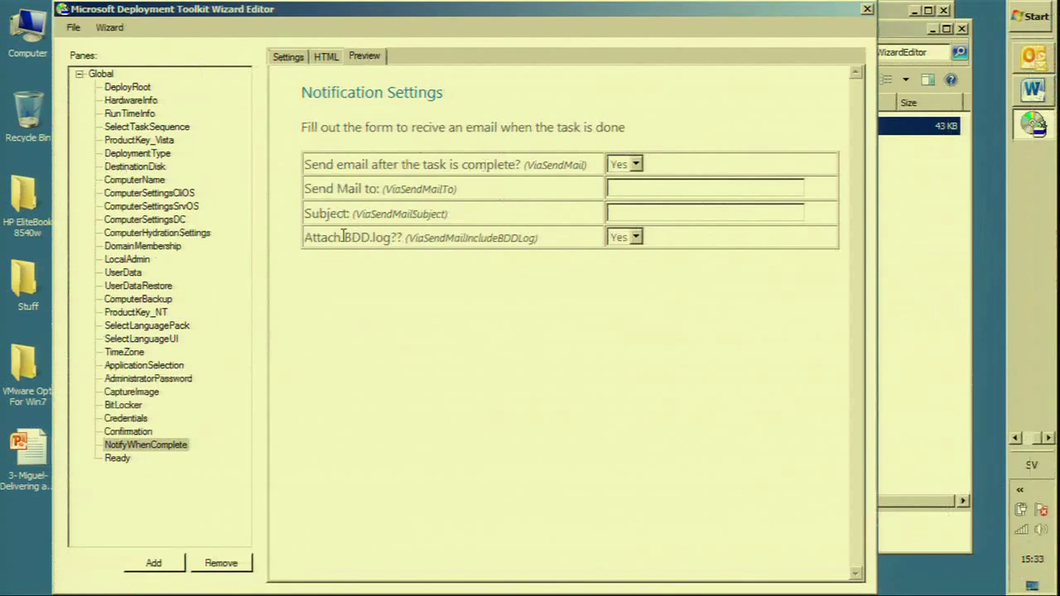
left_click(163, 196)
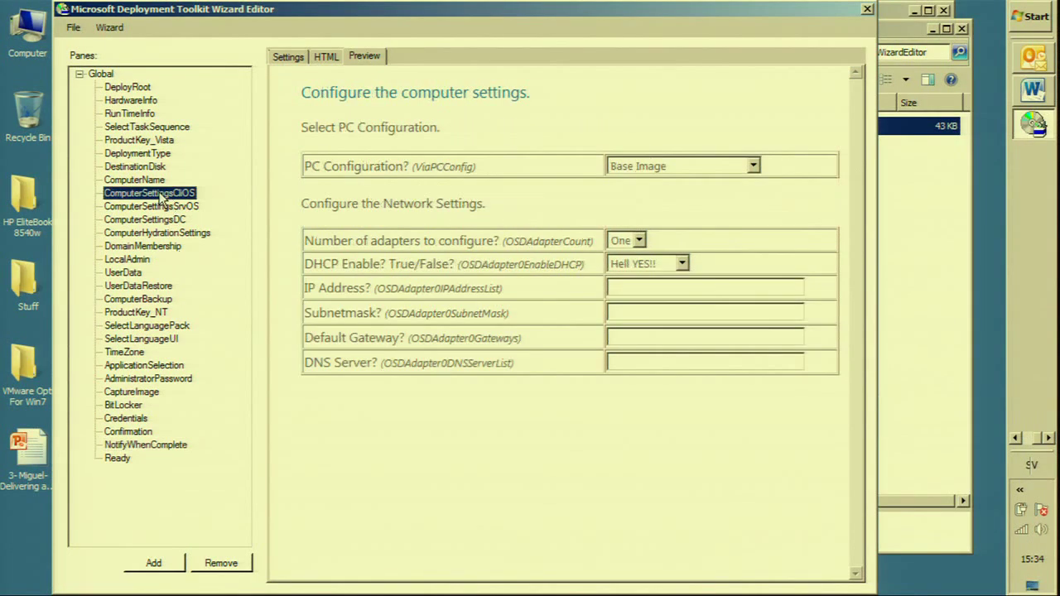
left_click(165, 207)
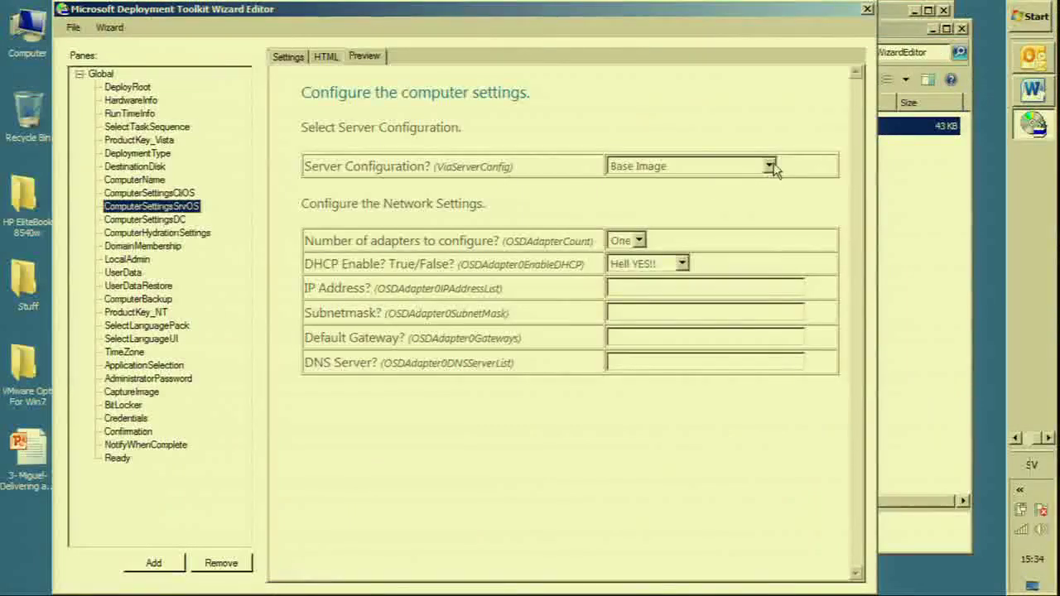
Show the Server Configuration choices in the ComputerSettingsSrvOS pane, highlighting their option values and the ViaServerConfig variable in the HTML
left_click(965, 199)
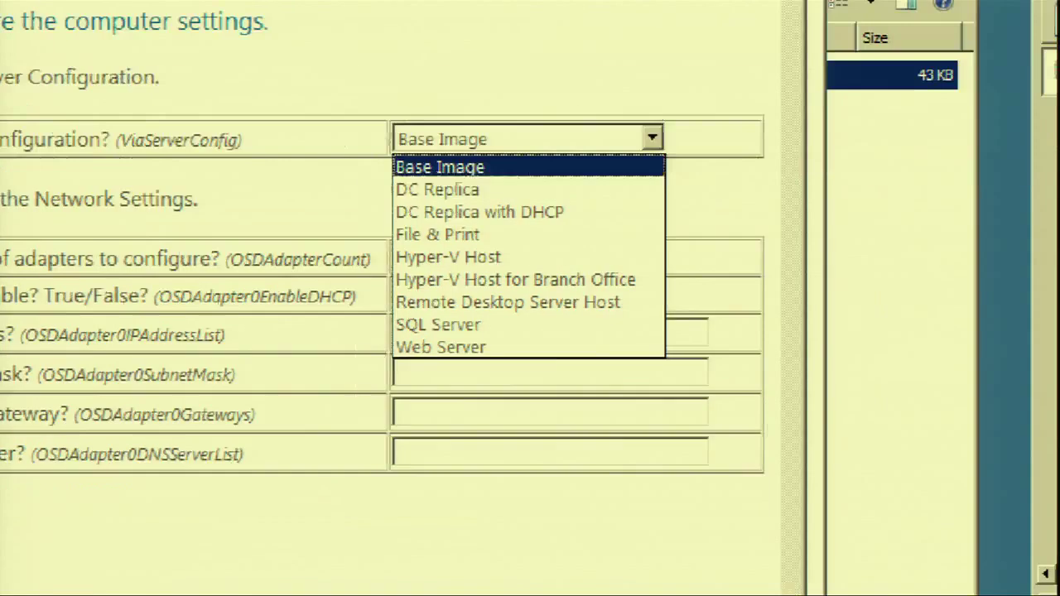
key("Escape")
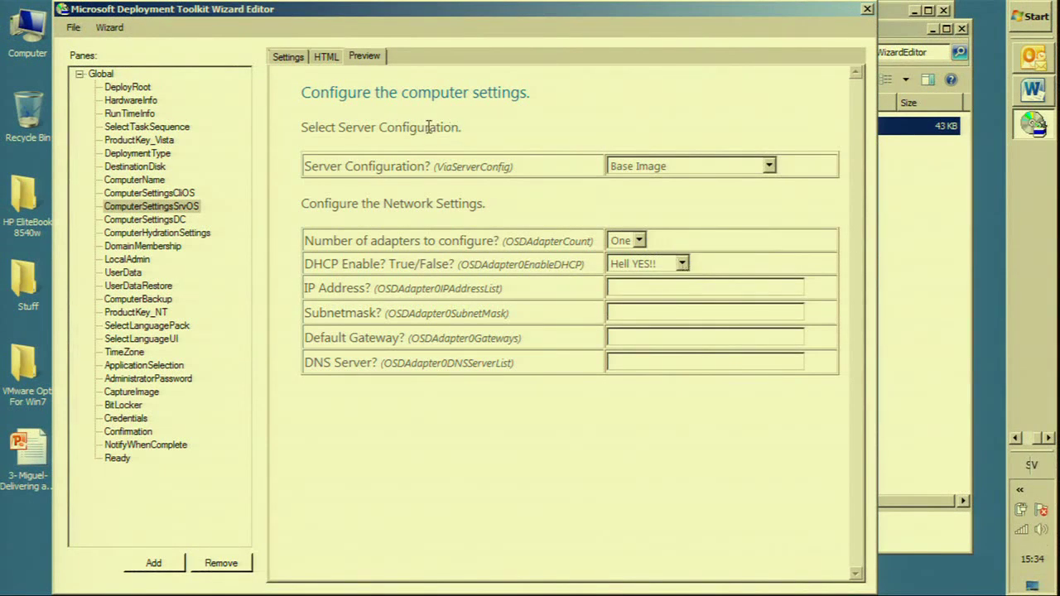
left_click(325, 60)
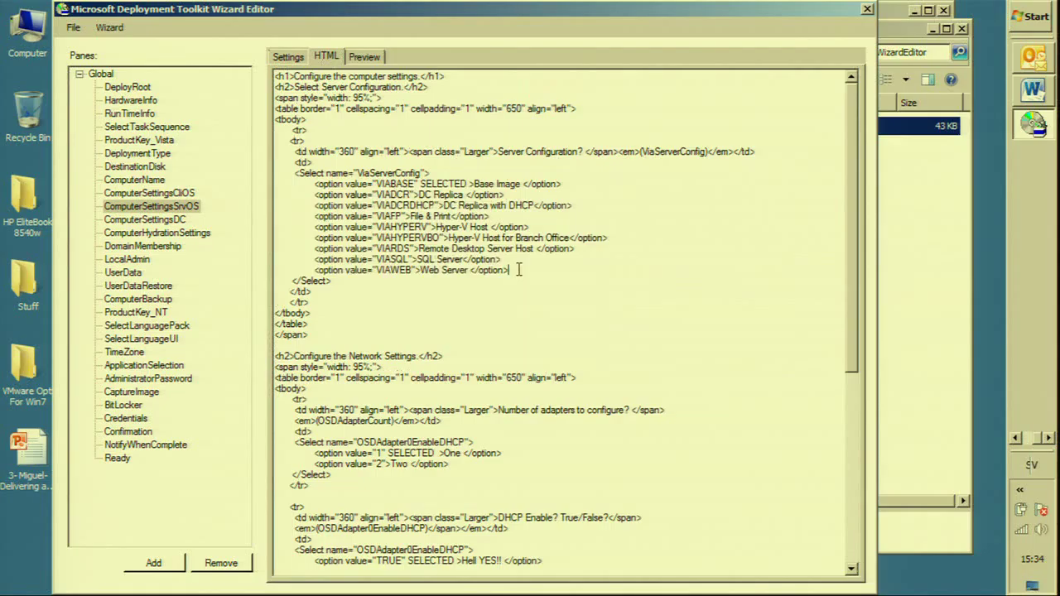
left_click_drag(510, 271, 280, 184)
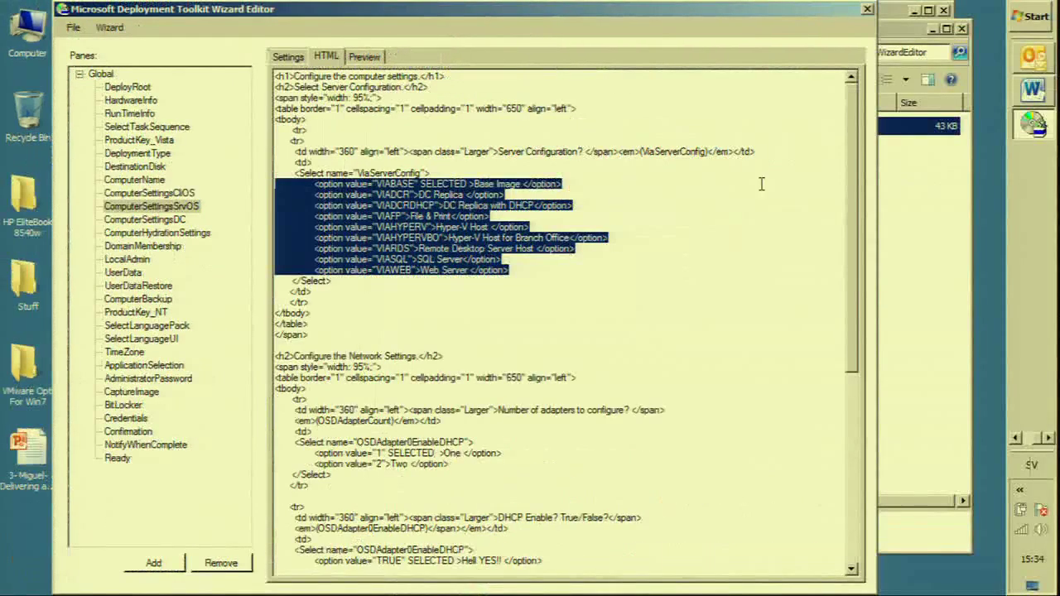
left_click_drag(707, 153, 643, 157)
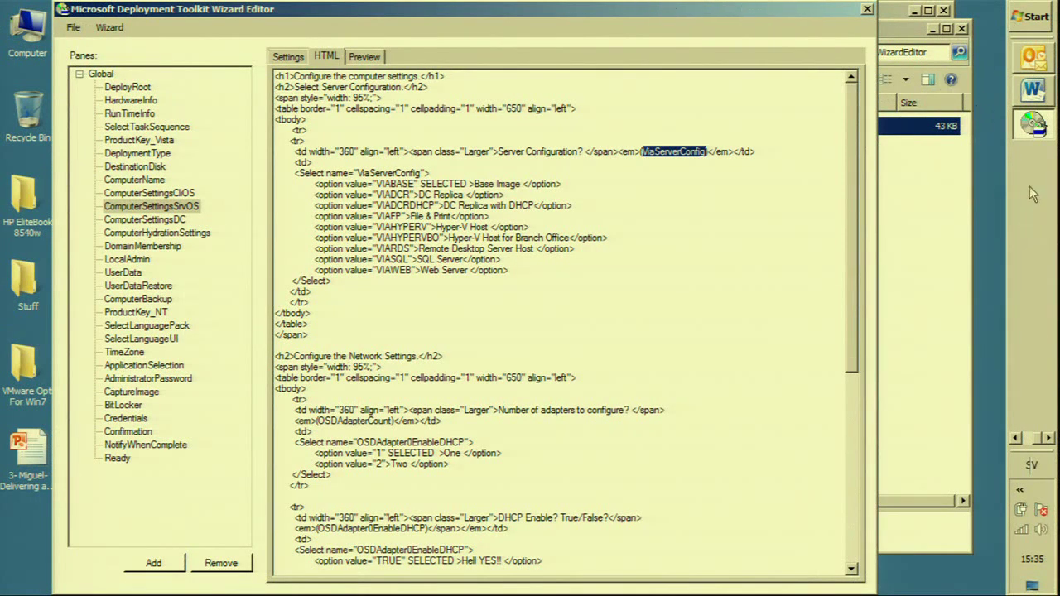
Dock the taskbar along the screen's bottom edge and open the ViaMonstra Windows Server 2008 R2 - Enterprise x64 task sequence in Deployment Workbench
left_click_drag(1033, 193, 4, 557)
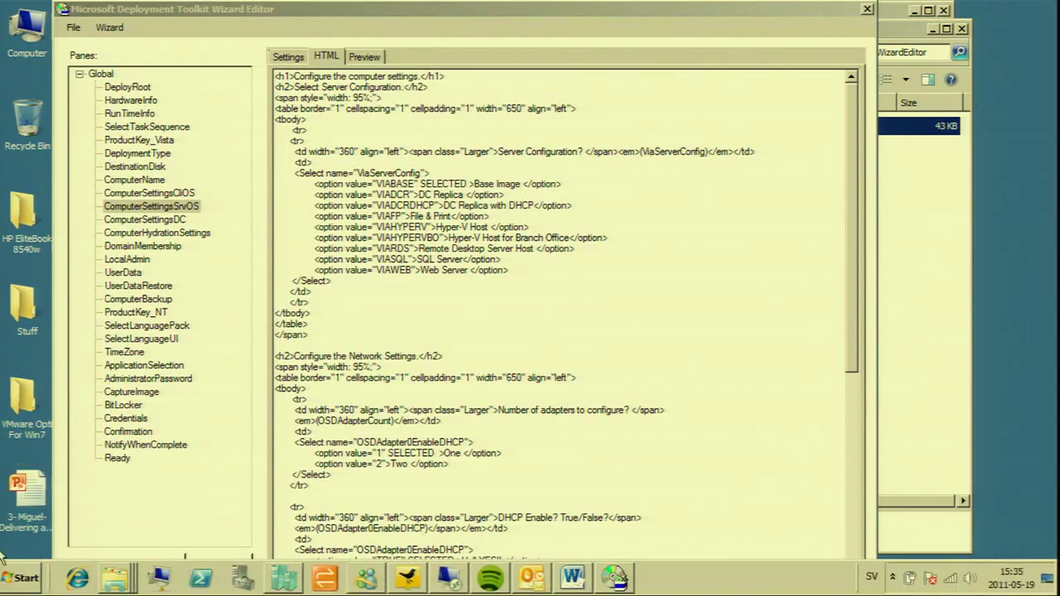
left_click(21, 578)
left_click(75, 362)
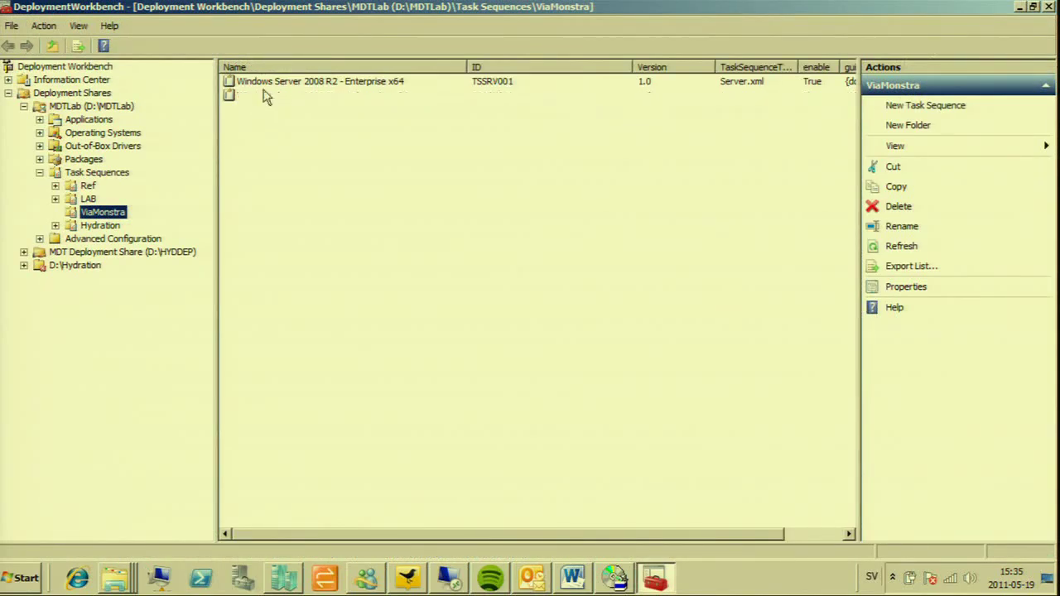
double_click(265, 81)
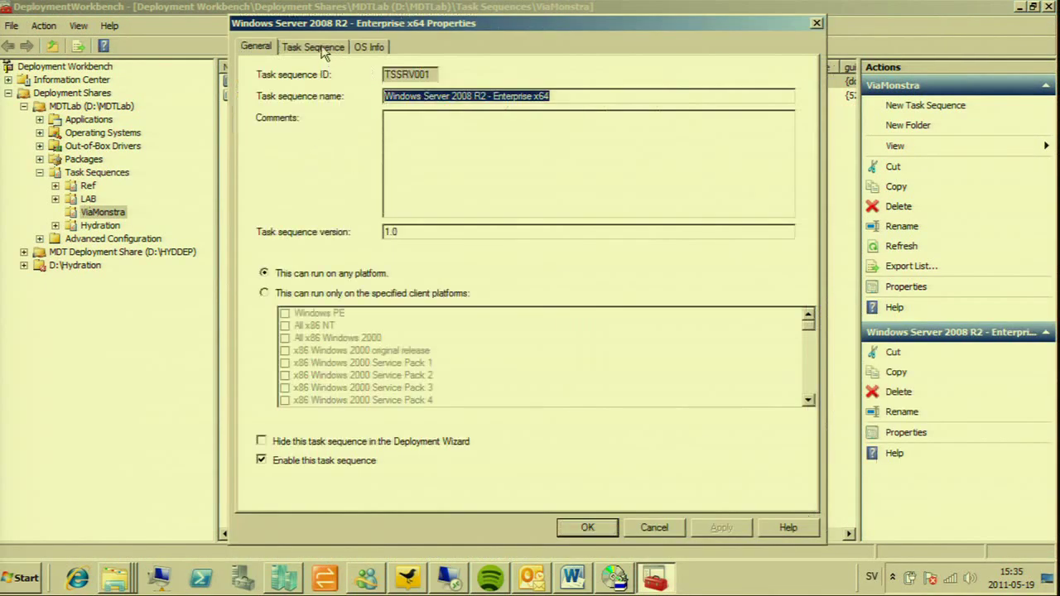
left_click(321, 48)
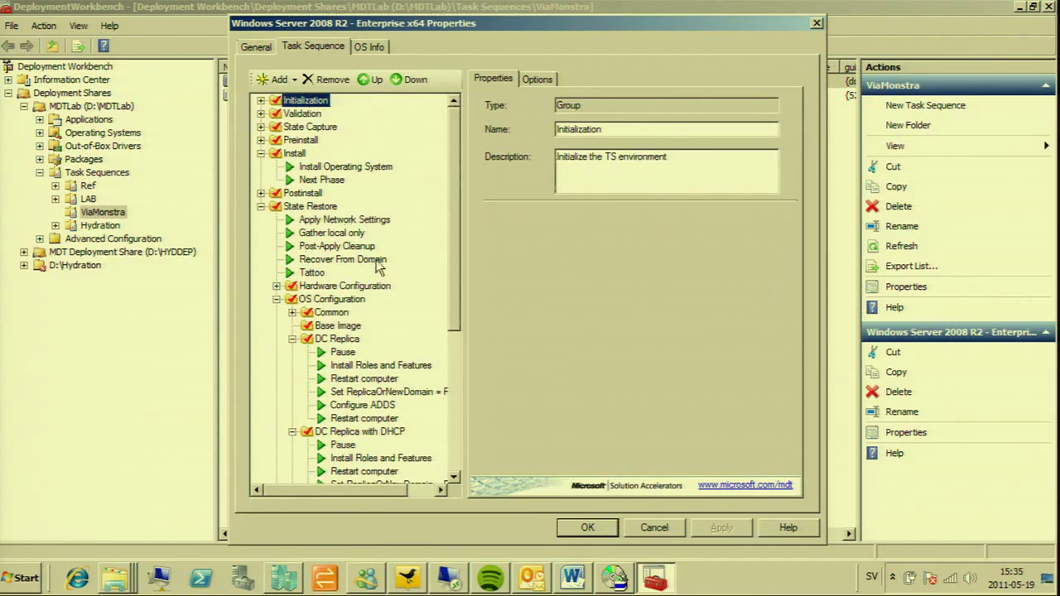
Collapse the DC Replica and DC Replica with DHCP groups and show the ViaServerConfig condition on the DC Replica group
left_click(292, 338)
left_click(292, 352)
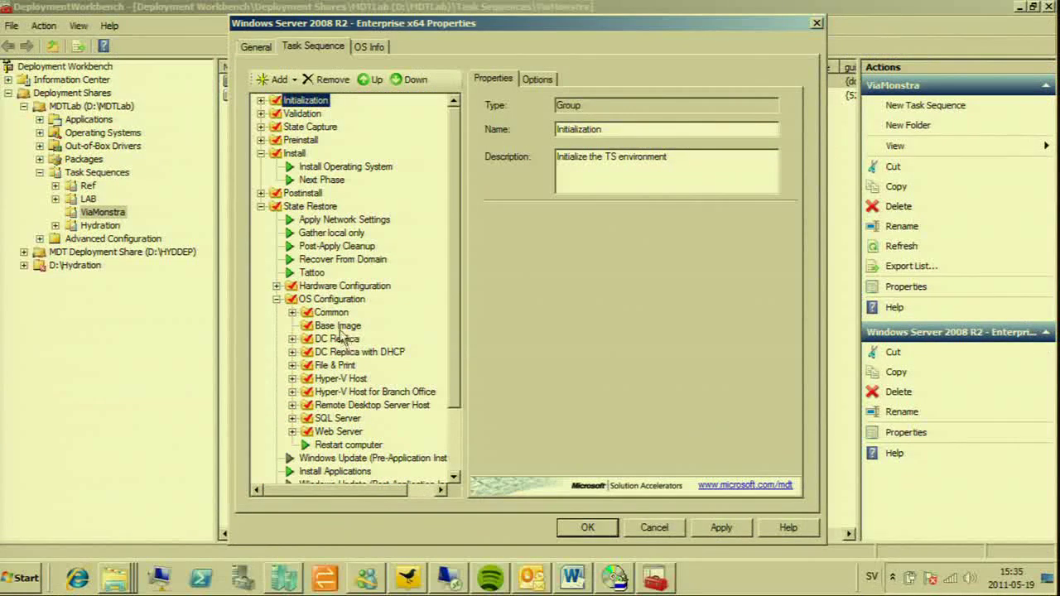
left_click(264, 263)
right_click(342, 344)
left_click(339, 341)
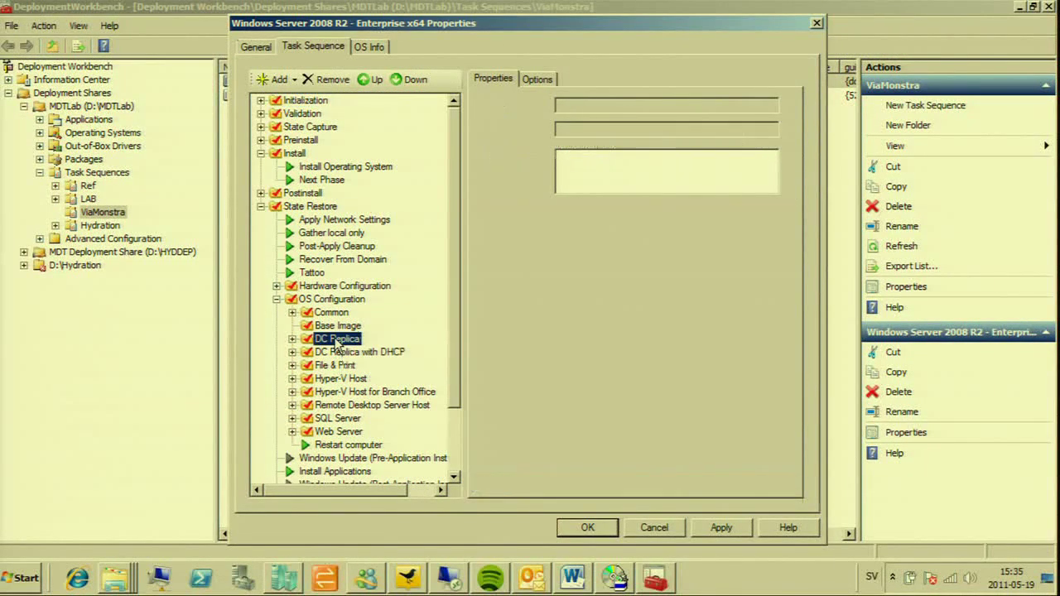
left_click(532, 80)
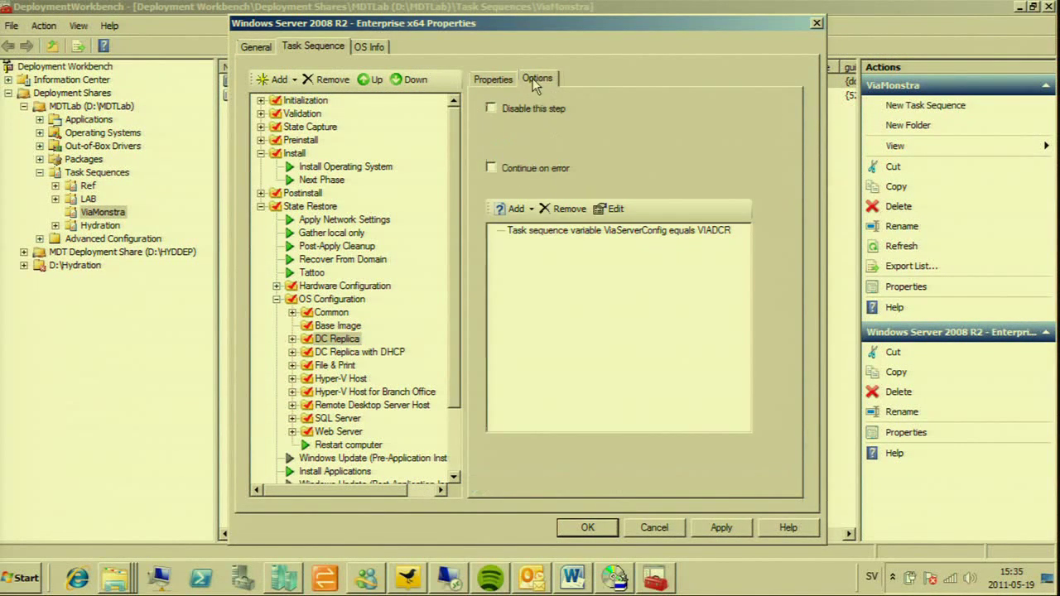
left_click(638, 233)
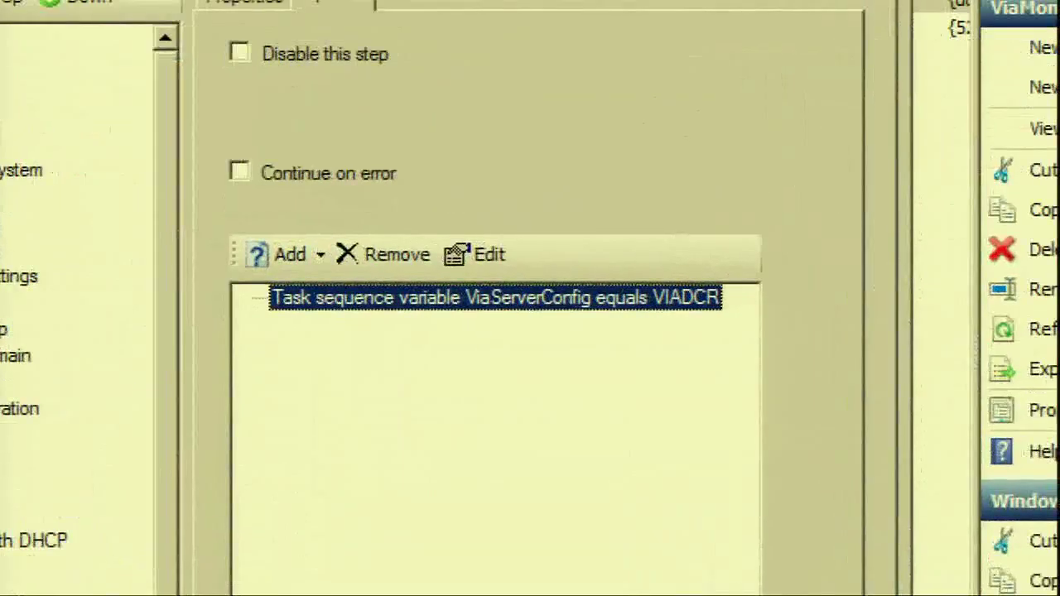
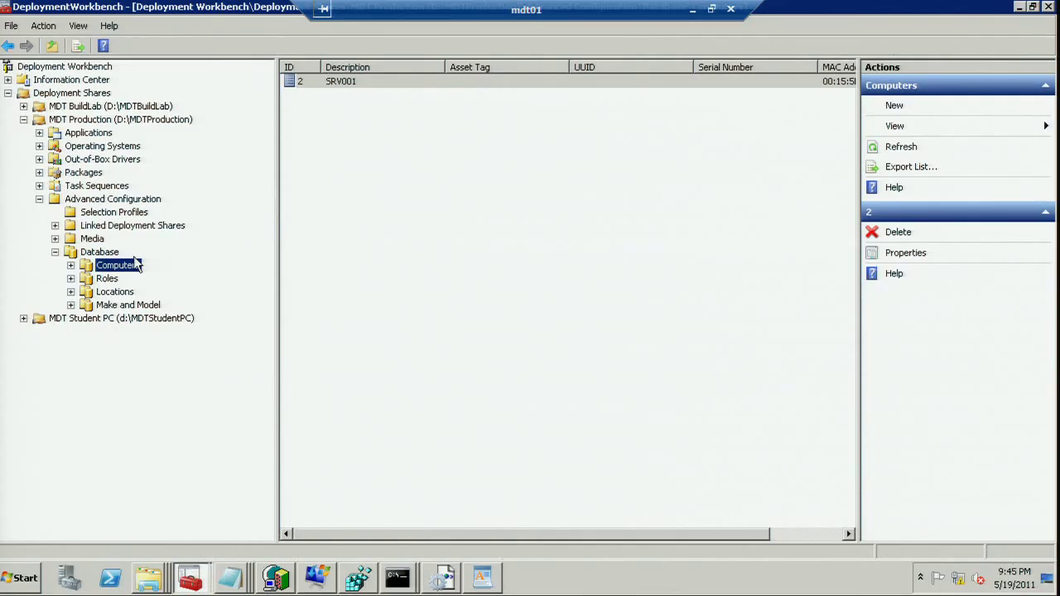
Show the MDT Production deployment database settings and the command for creating a new database
left_click(106, 253)
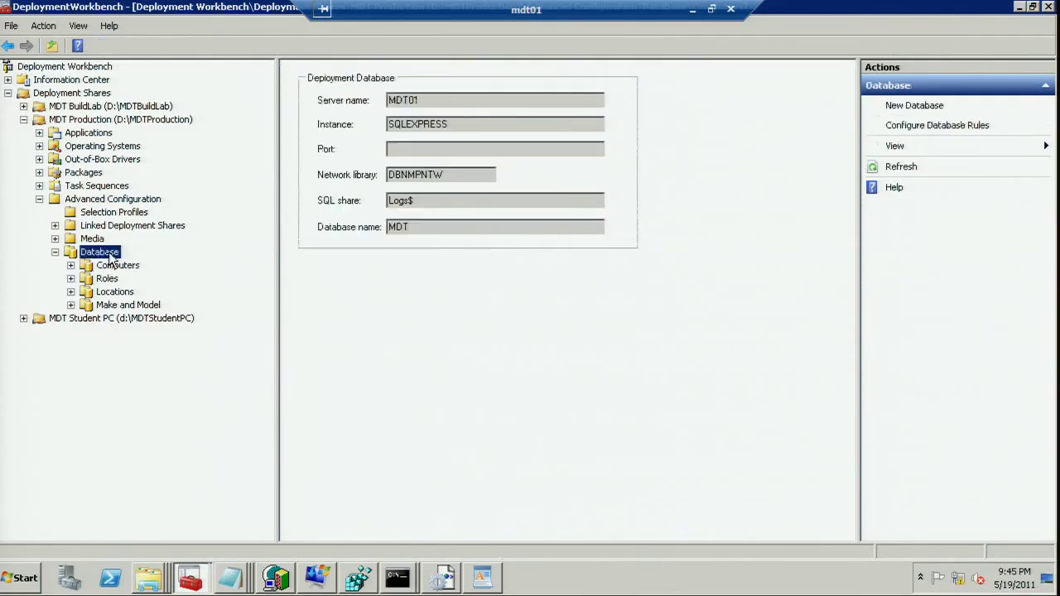
right_click(111, 257)
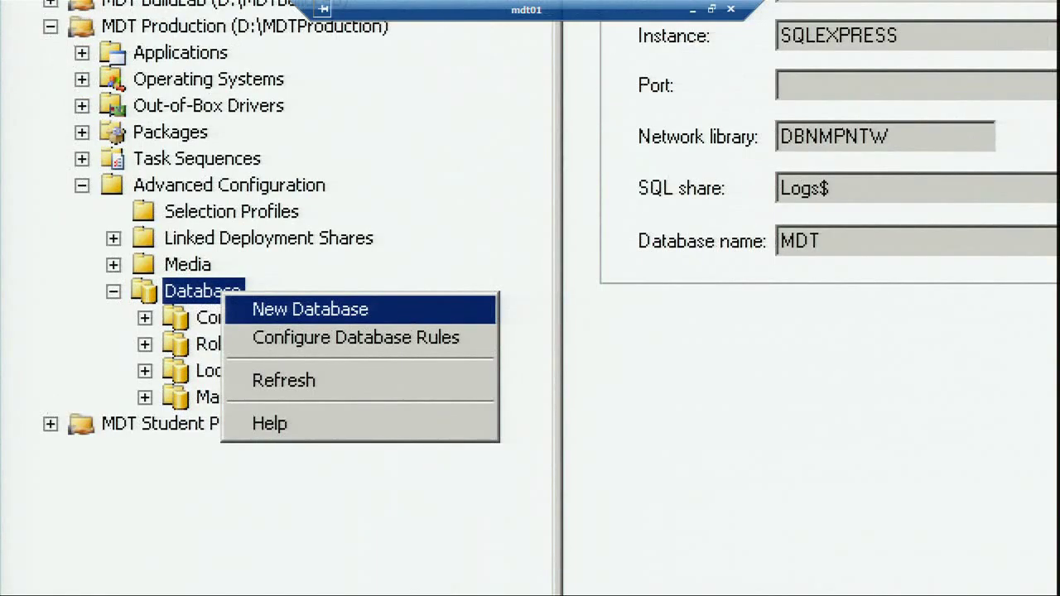
left_click(235, 294)
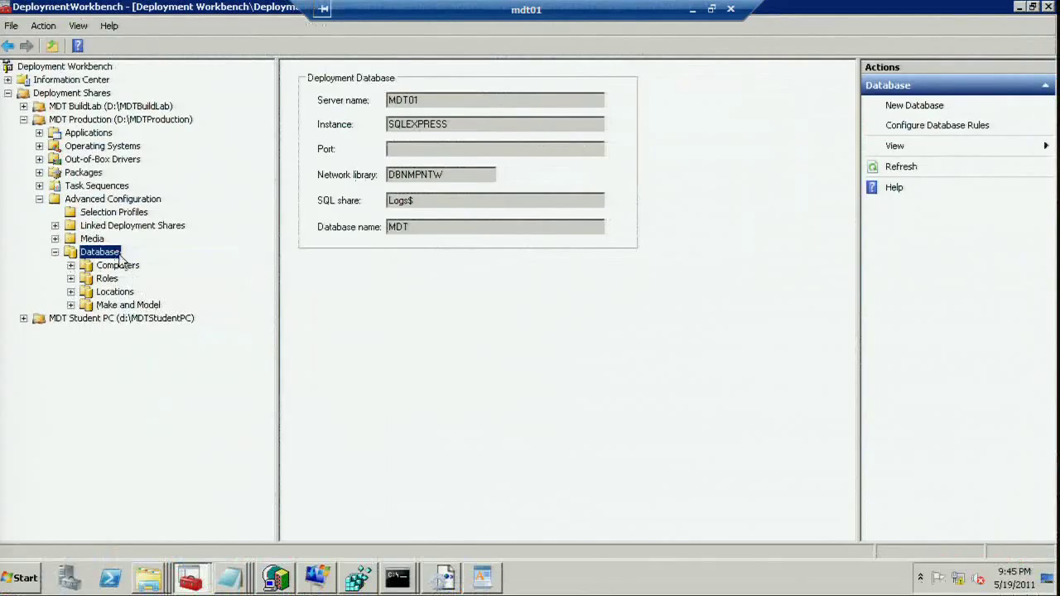
Open the properties of the SRV001 computer entry in the database and point out its identification fields
left_click(120, 265)
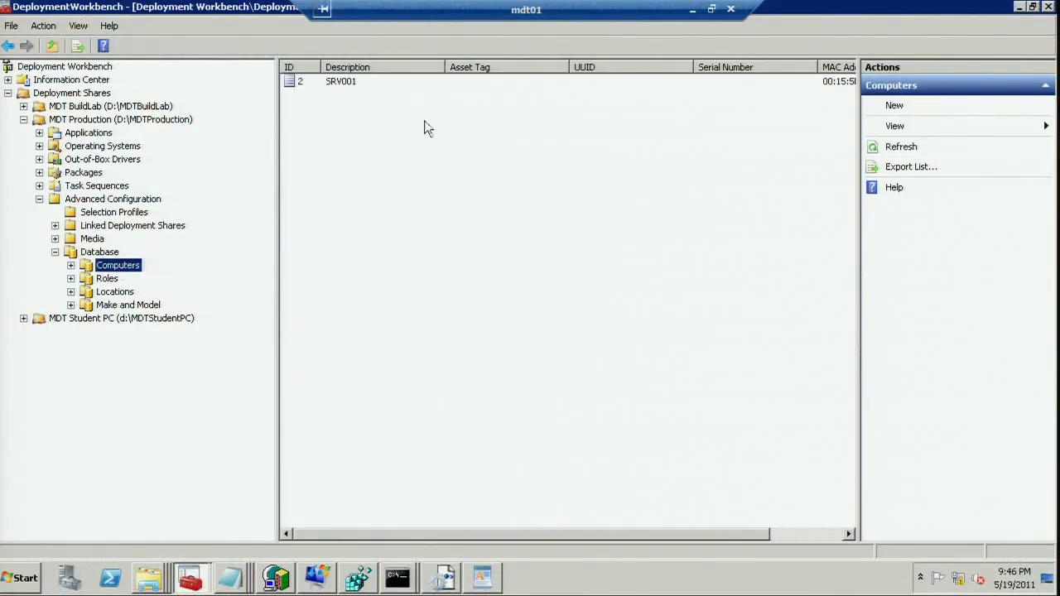
left_click(356, 87)
double_click(342, 85)
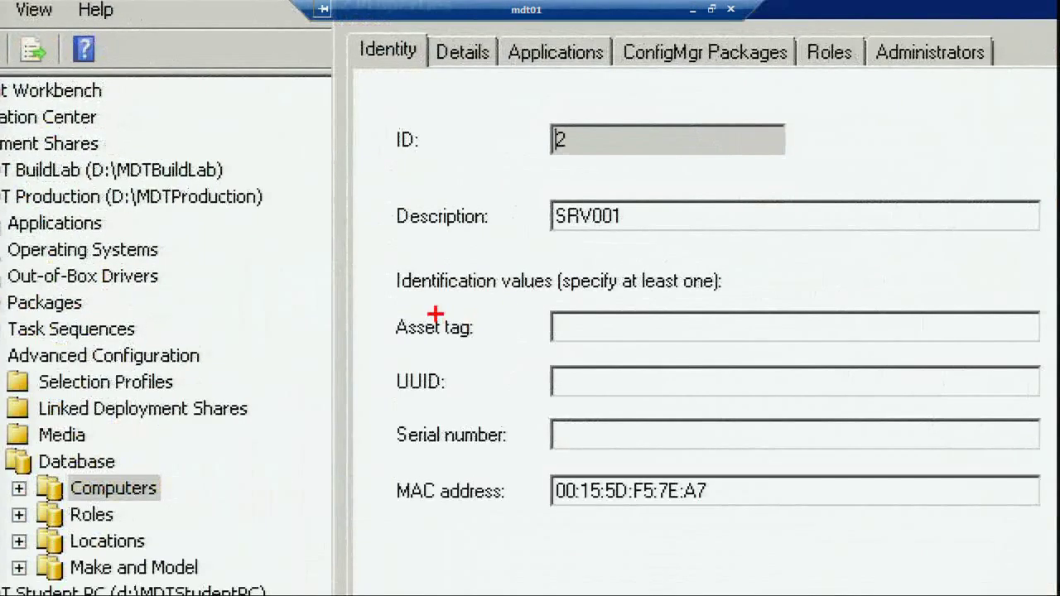
mouse_move(354, 291)
left_mouse_down()
mouse_move(386, 365)
mouse_move(610, 520)
mouse_move(680, 521)
left_mouse_up()
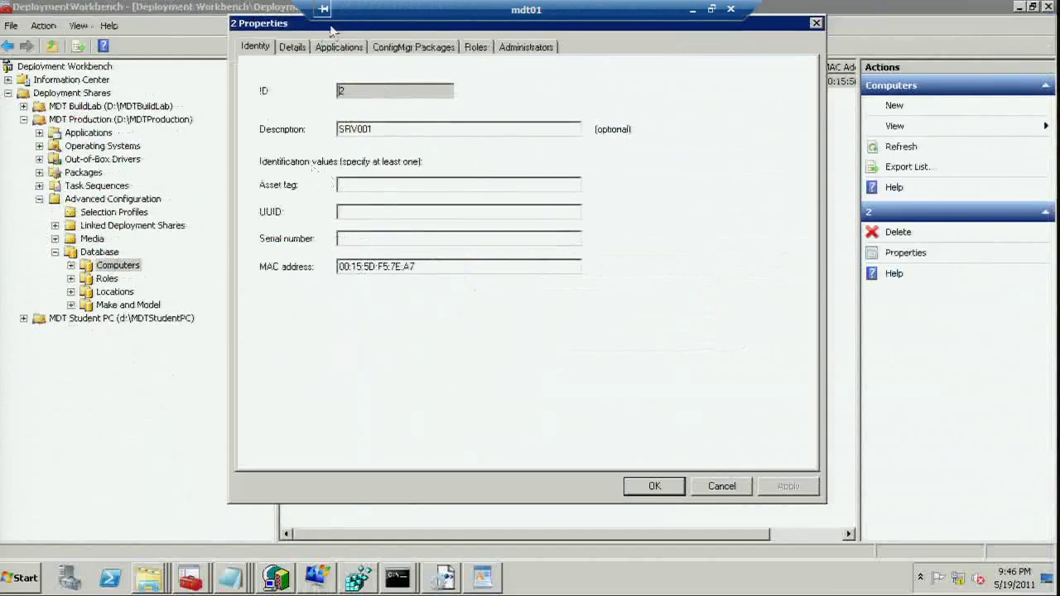
Examine SRV001's detail properties down to OSDComputerName, return to its identity values and close the properties without saving
left_click(462, 45)
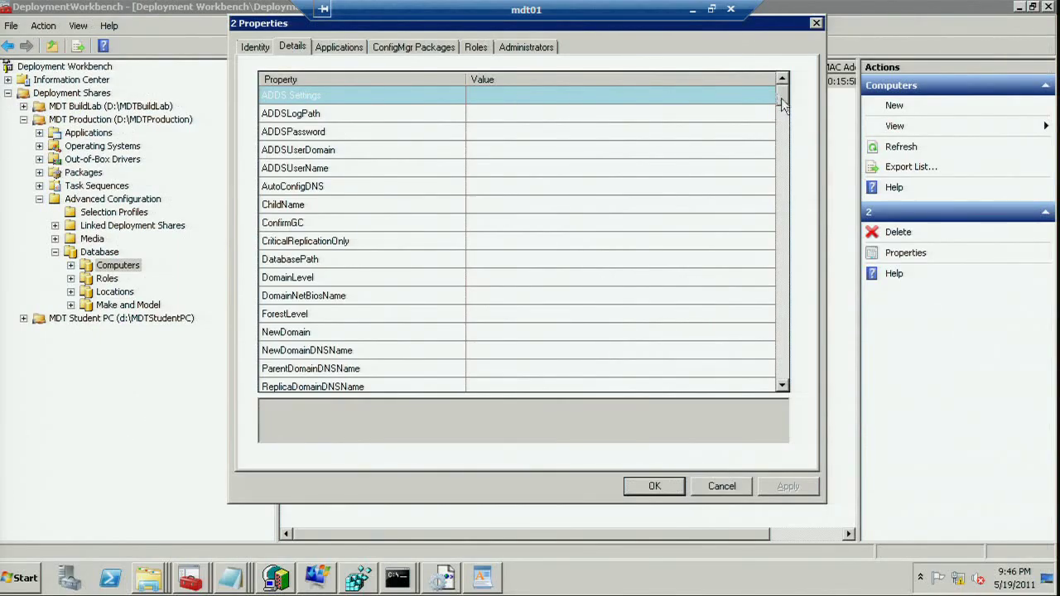
left_click_drag(781, 97, 786, 233)
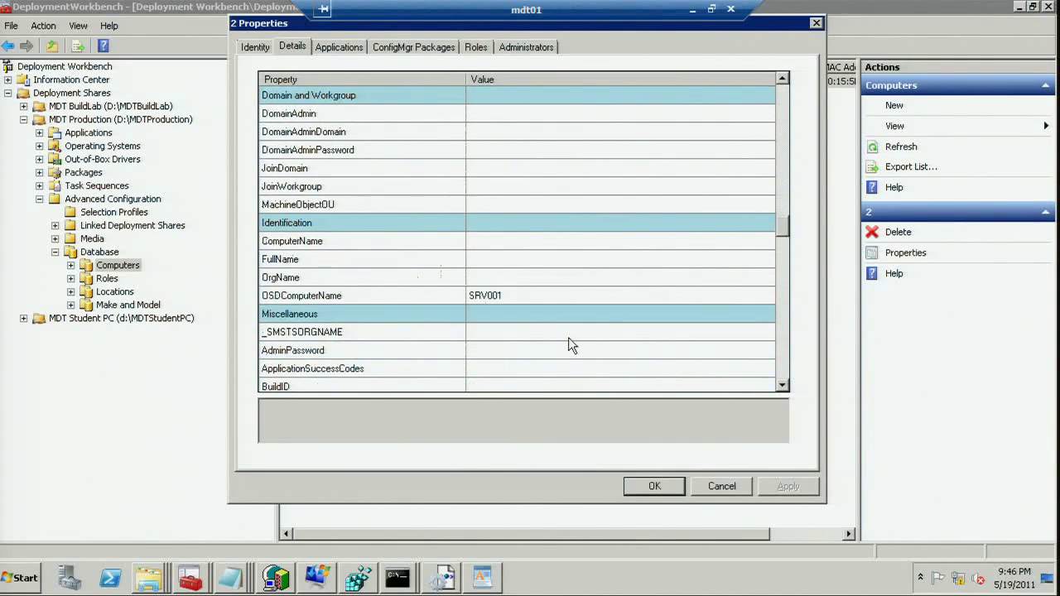
left_click_drag(784, 224, 787, 94)
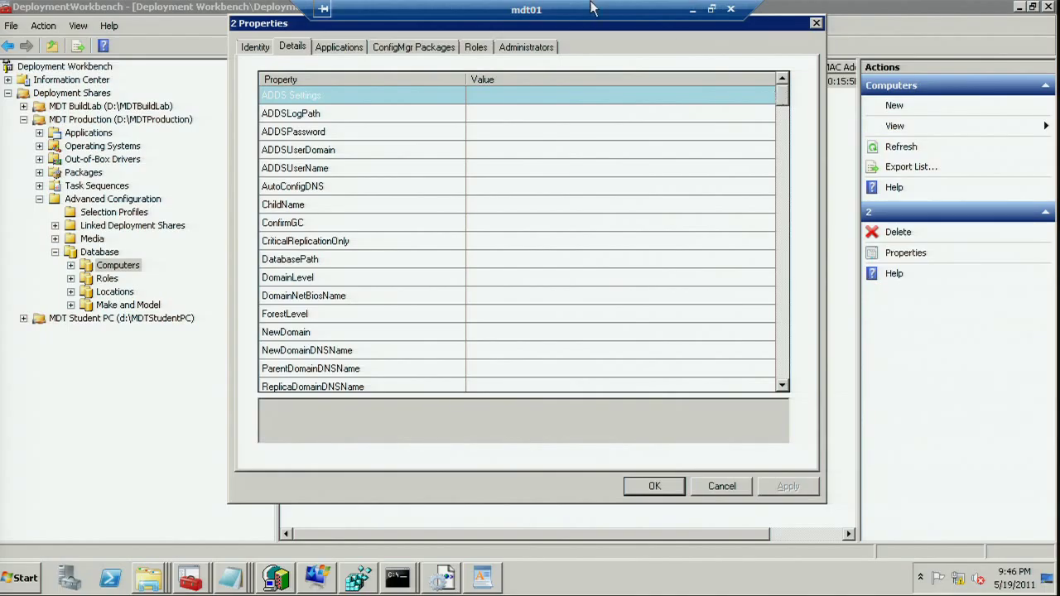
left_click(259, 46)
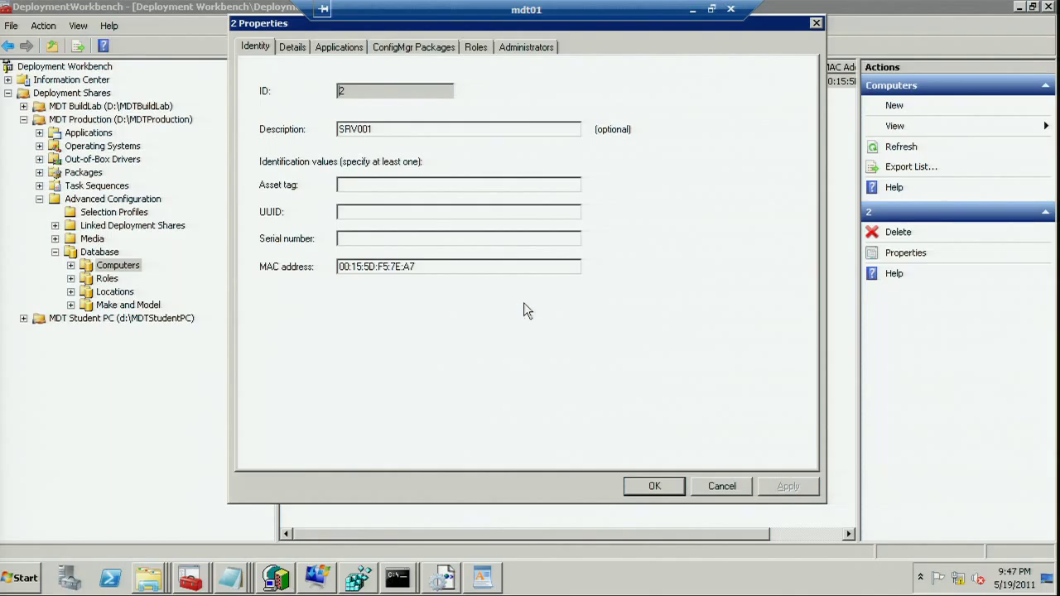
left_click(722, 487)
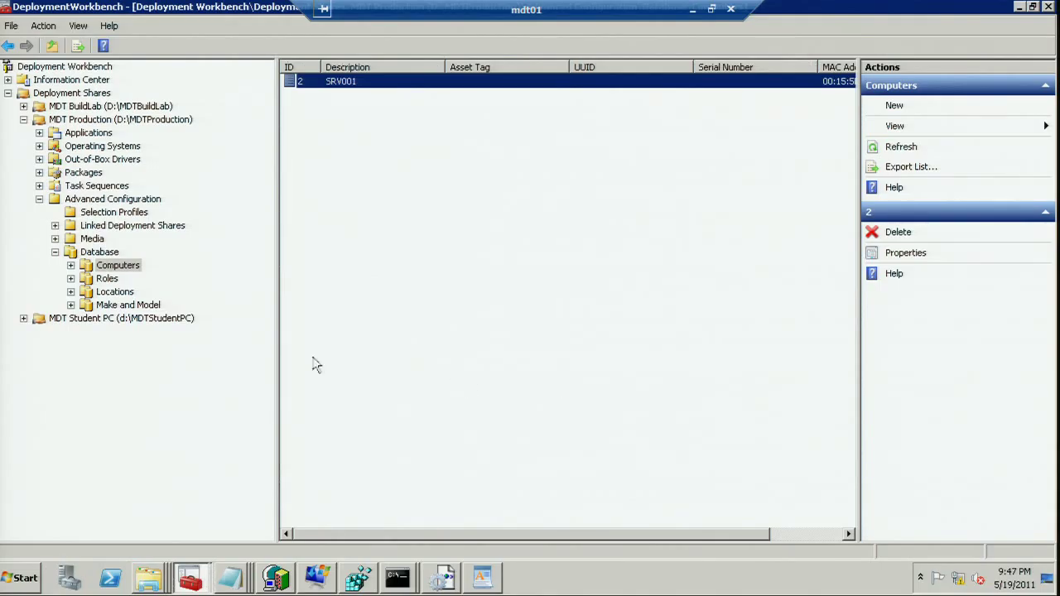
Create a new role named BaseServer in the MDT Production database
left_click(107, 281)
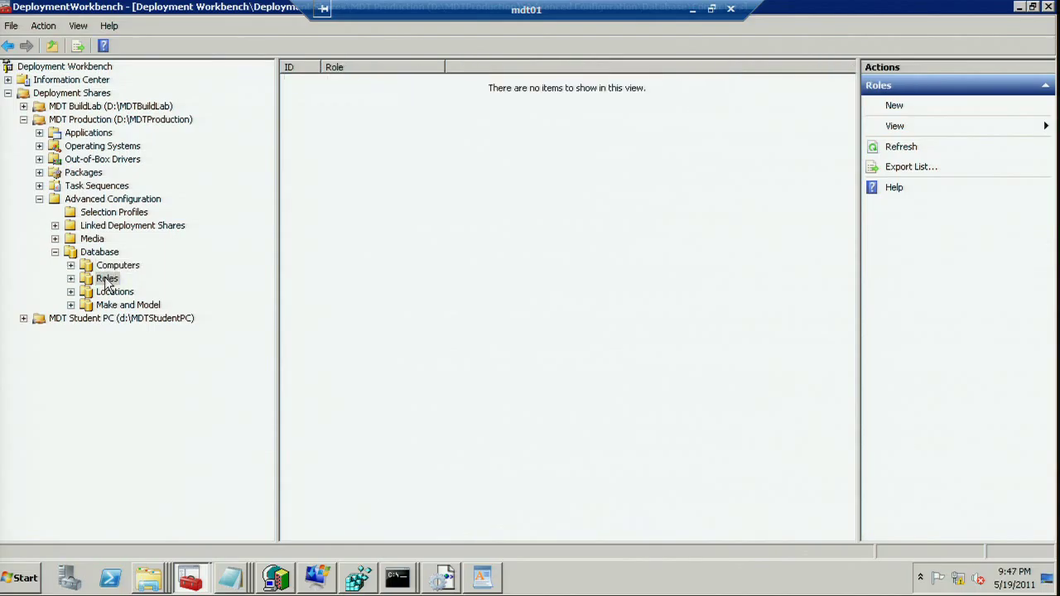
right_click(104, 279)
left_click(121, 284)
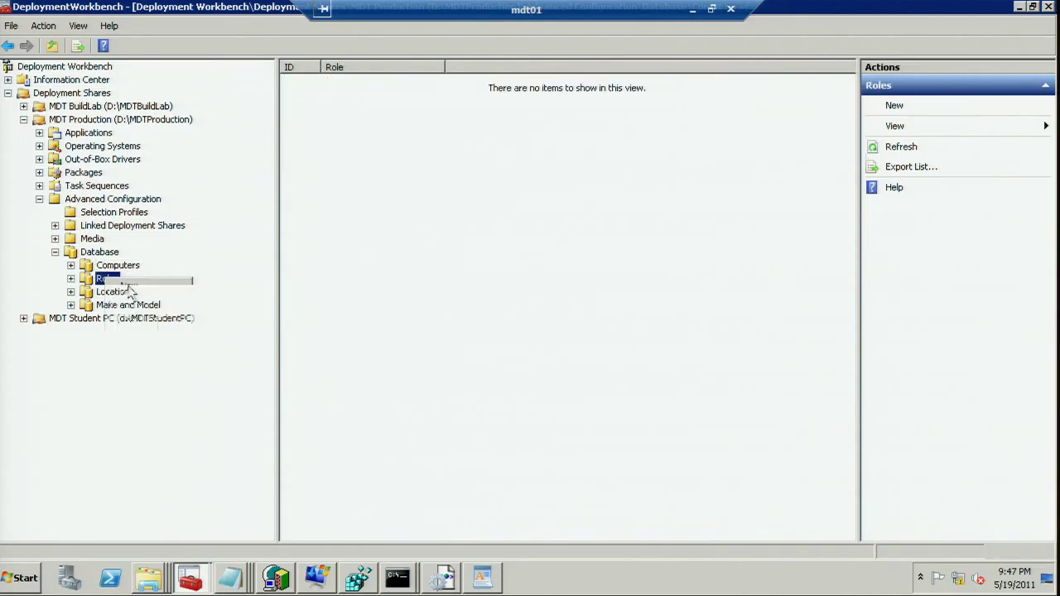
left_click(403, 130)
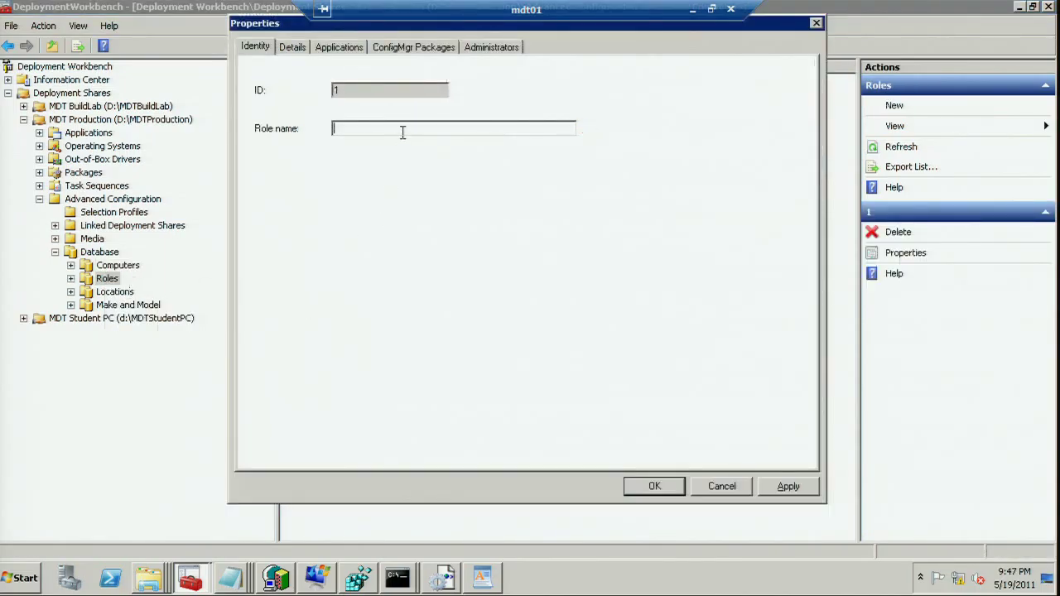
type("BaseSevrer")
key("BackSpace")
key("BackSpace")
type("er")
Set the JoinDomain property of the BaseServer role to Deploy.net
left_click(295, 46)
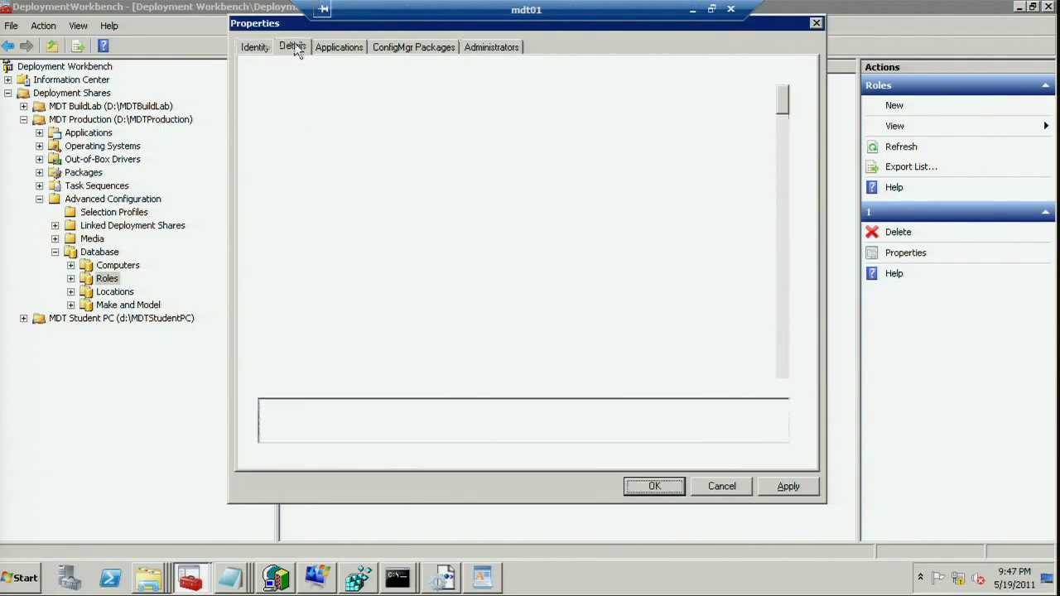
left_click_drag(784, 95, 779, 222)
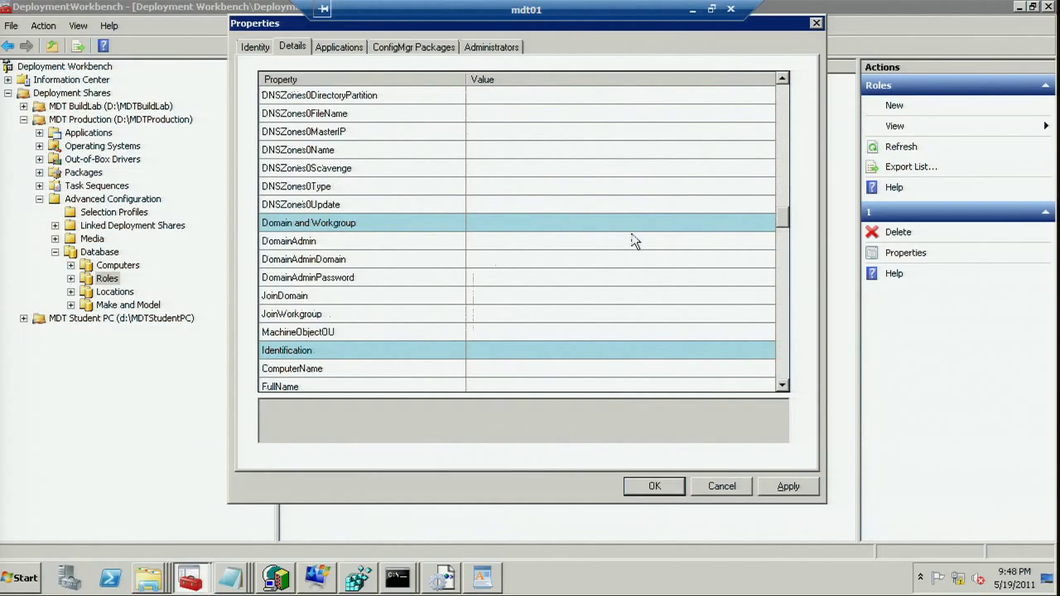
left_click(558, 296)
type("Deploy")
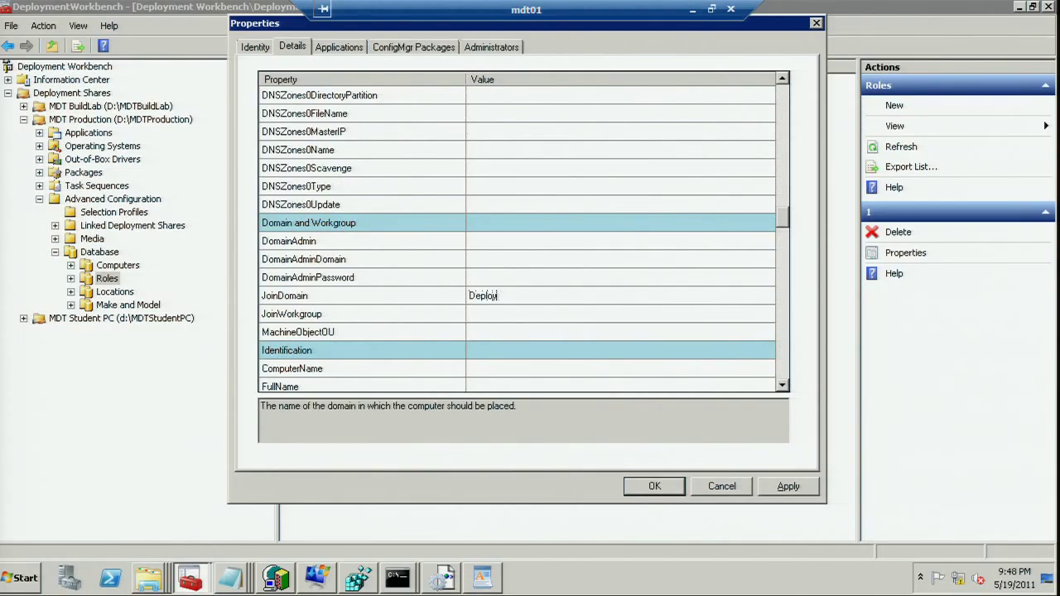
type(".net")
left_click(477, 247)
Set the role's MachineObjectOU property to ou=Server,dc=deploy,dc=net and save the role
left_click(504, 331)
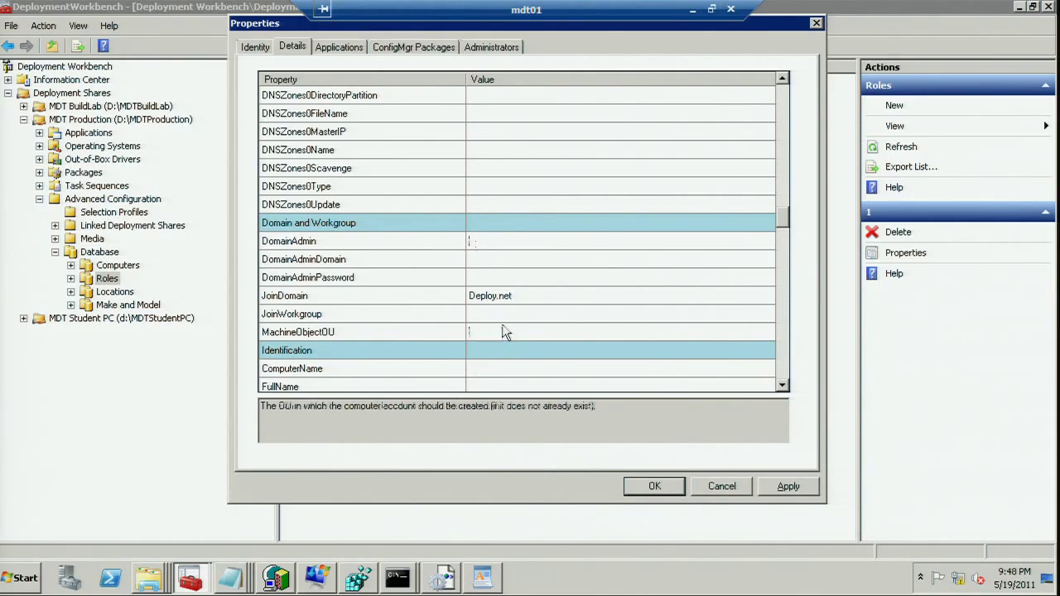
type("Server")
key("Home")
type("ou=,dc=deploy,dc=")
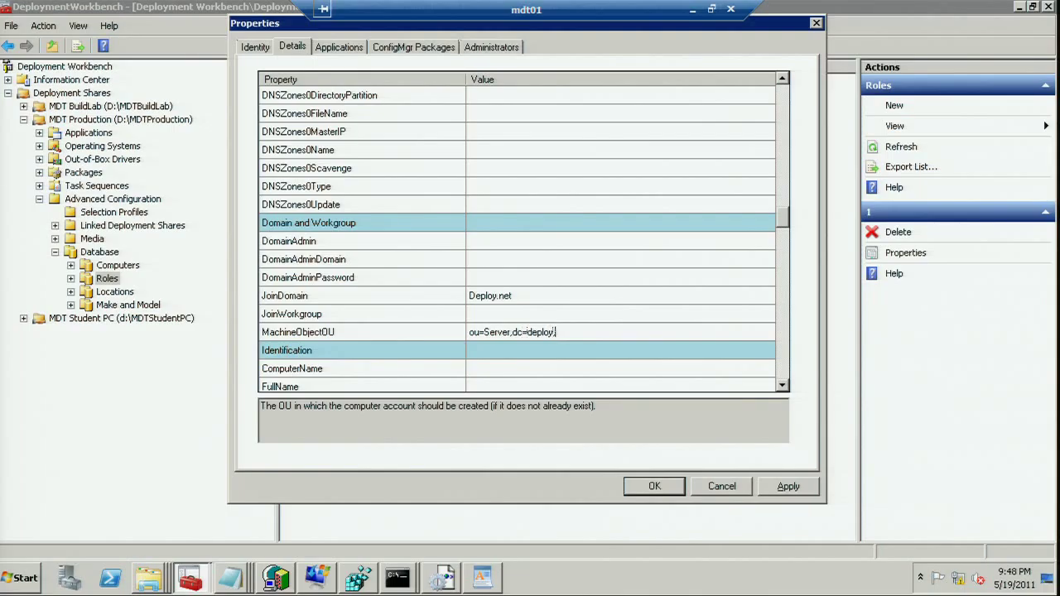
type("net")
key("BackSpace")
key("BackSpace")
key("BackSpace")
key("BackSpace")
type("=ne")
key("BackSpace")
key("BackSpace")
type("net")
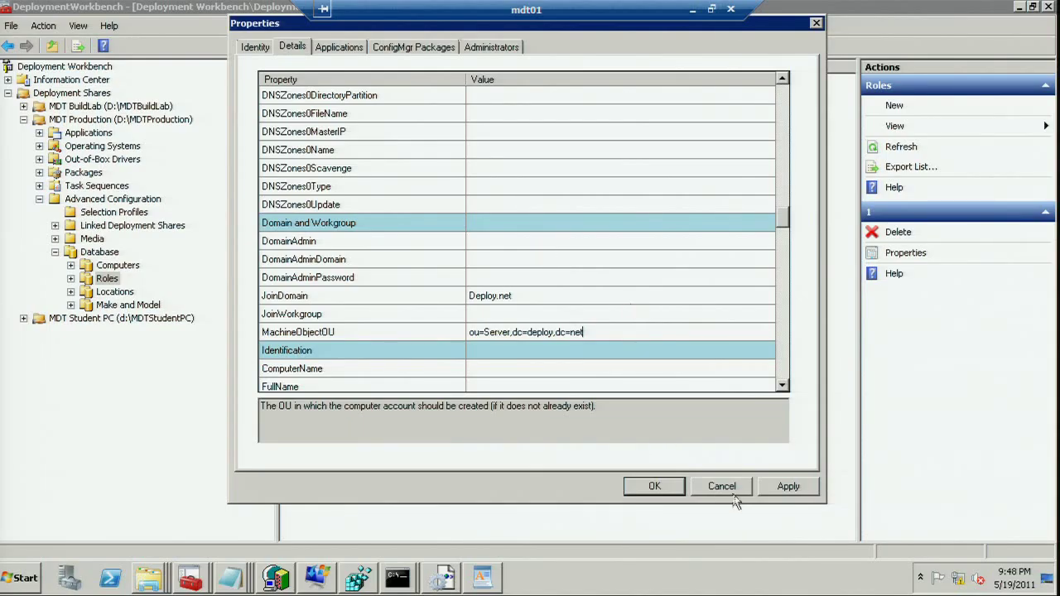
left_click(670, 485)
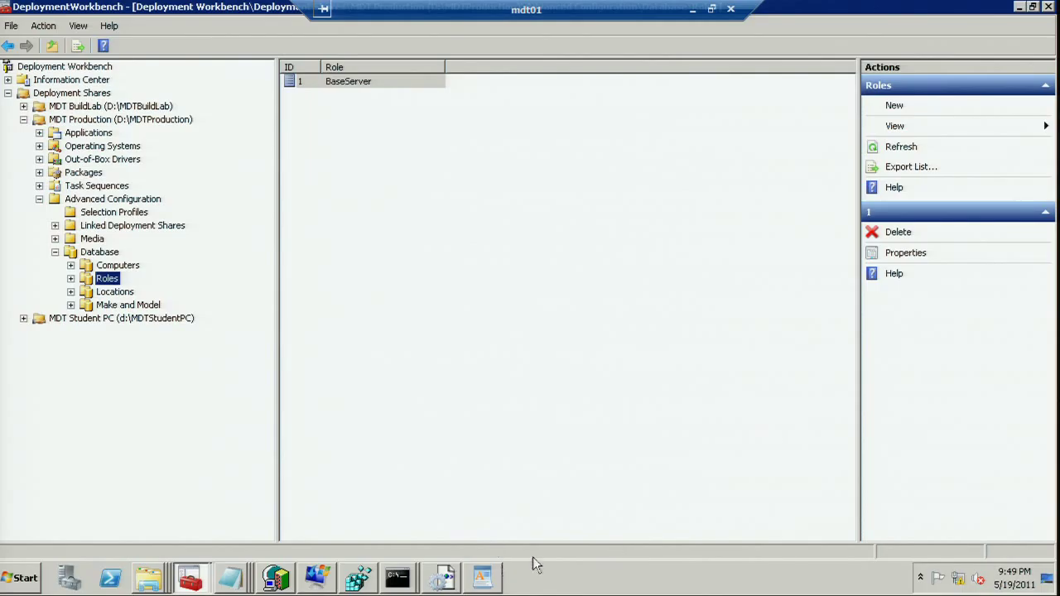
Assign the BaseServer role to the SRV001 computer entry and save it
left_click(122, 269)
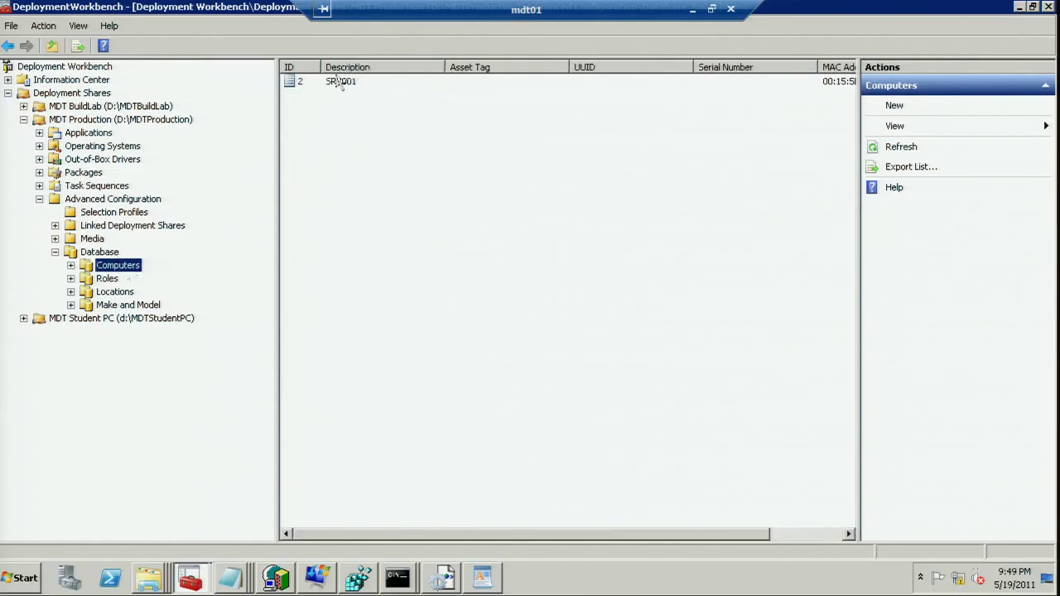
double_click(343, 81)
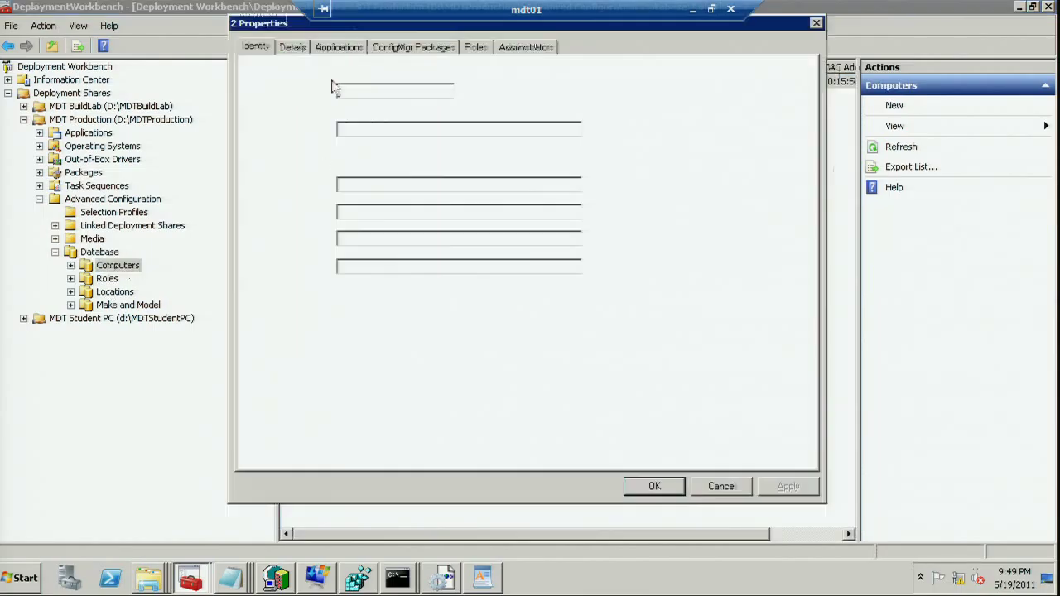
left_click(478, 48)
left_click(302, 99)
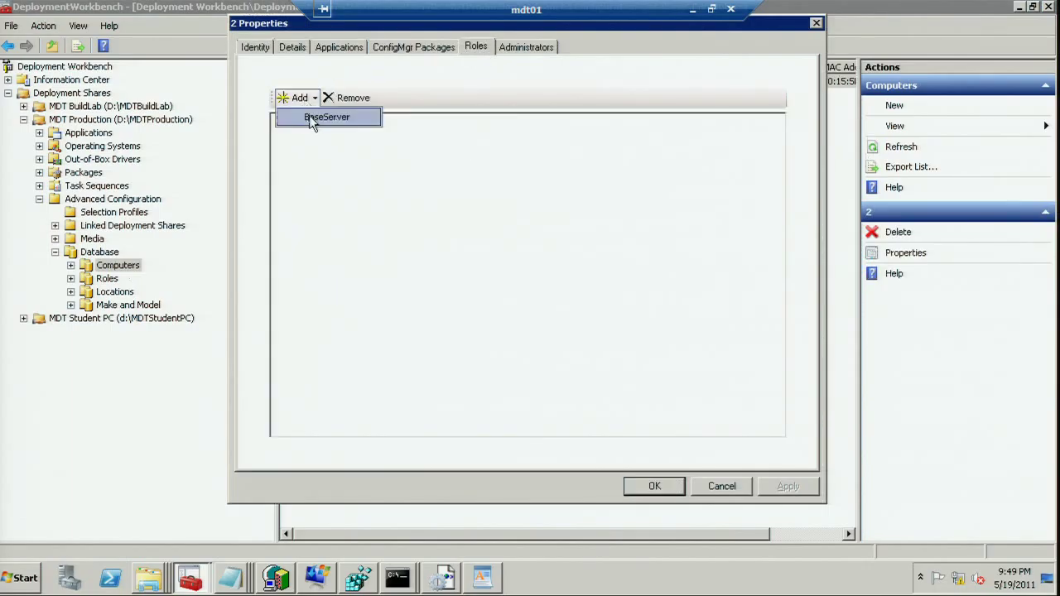
left_click(309, 115)
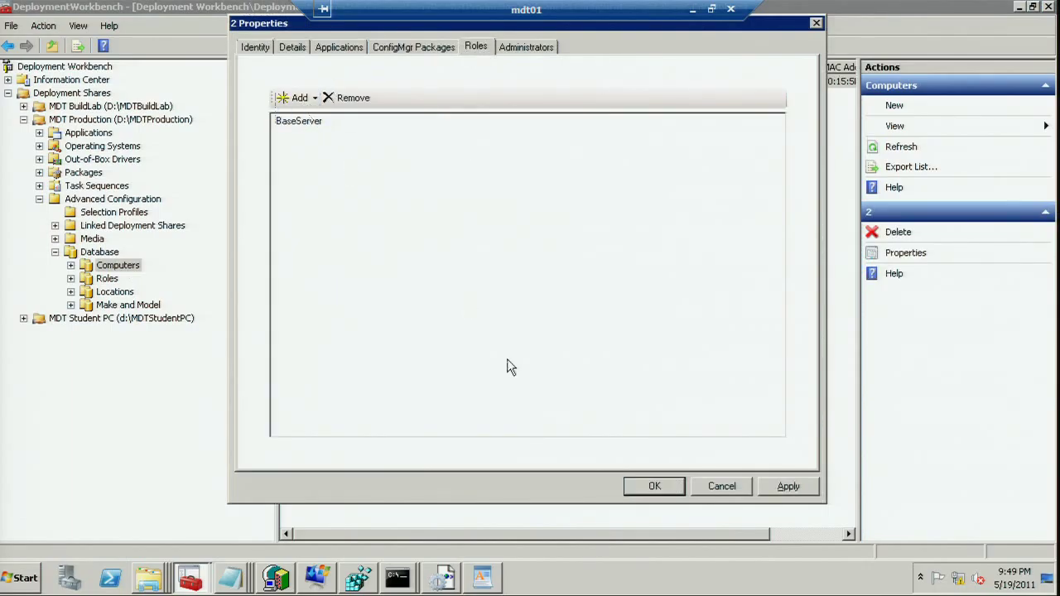
left_click(654, 489)
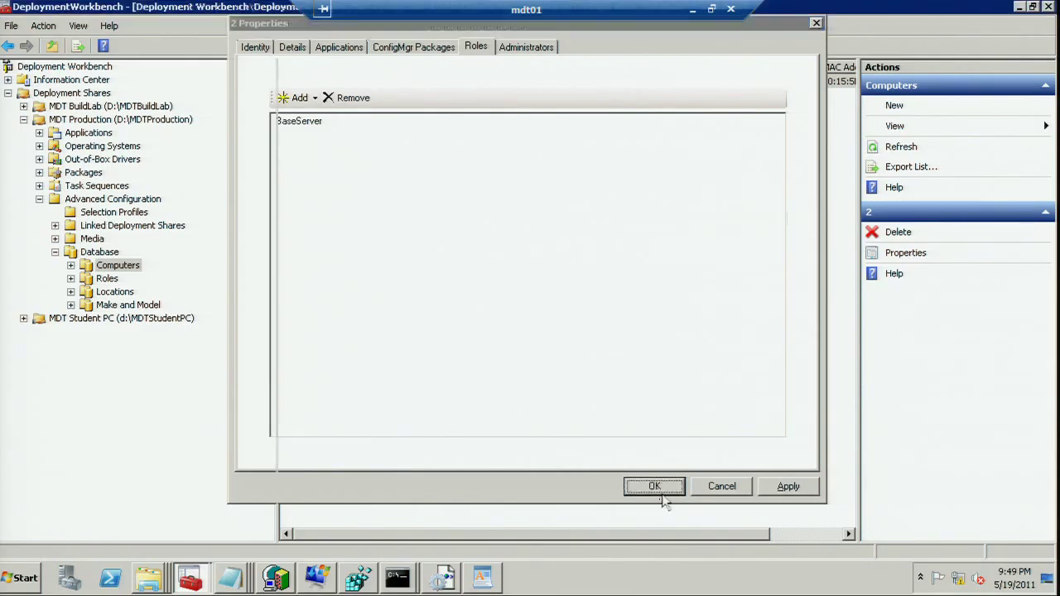
Create a new location named STHLM in the MDT Production database
left_click(115, 293)
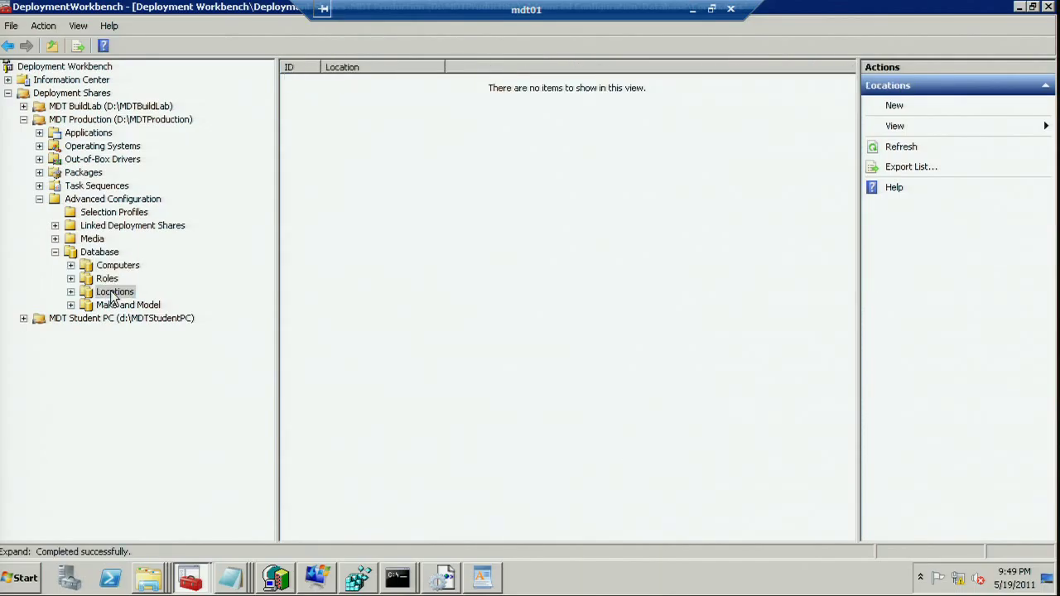
right_click(114, 296)
left_click(134, 300)
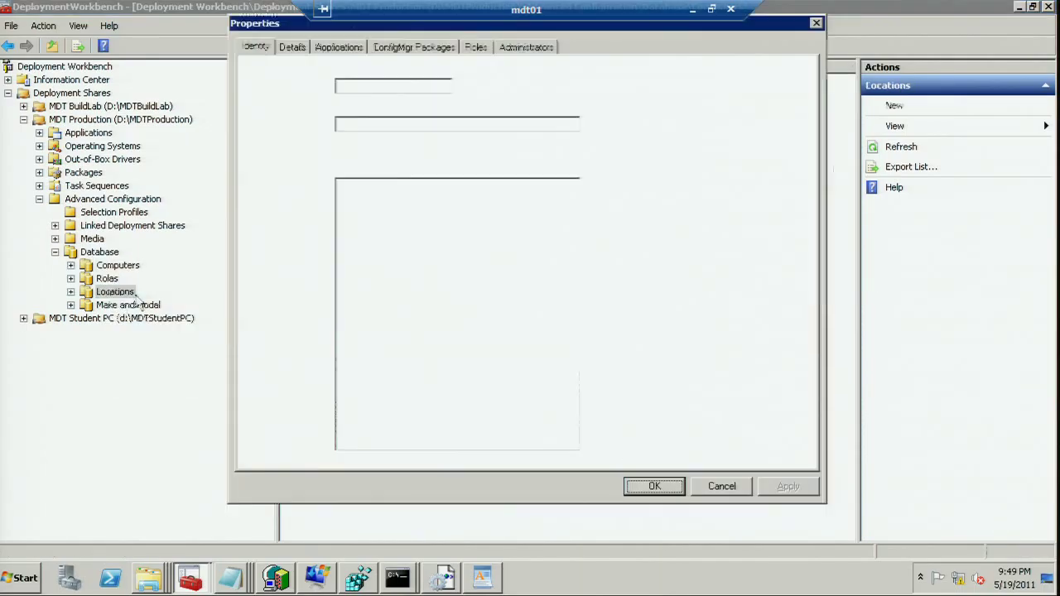
type("S")
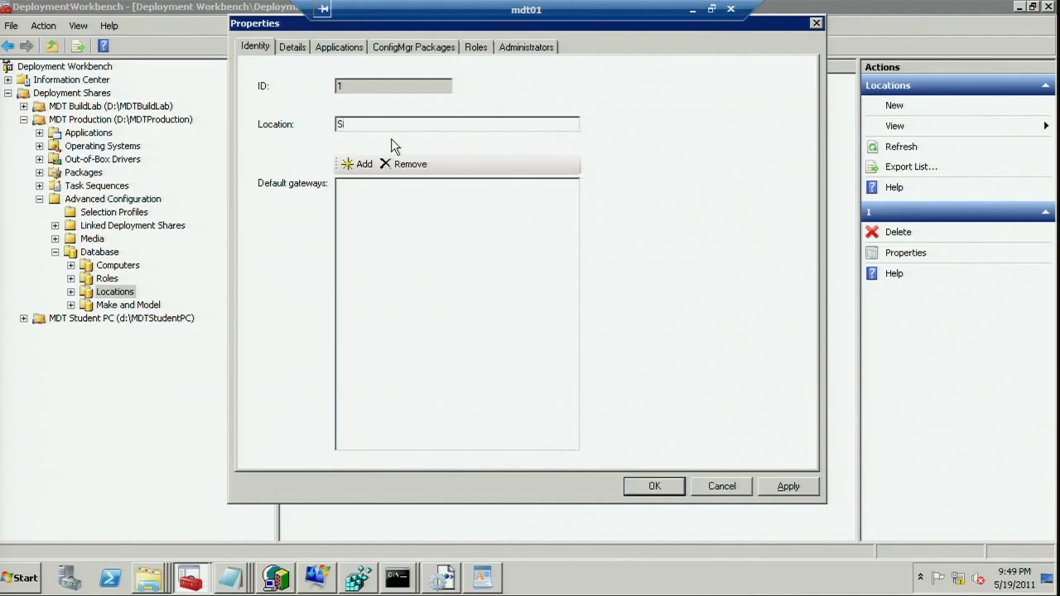
type("THLM")
Add 192.168.1.254 as a default gateway of the STHLM location, copying the address for reuse
left_click(363, 166)
type("192.169.1.")
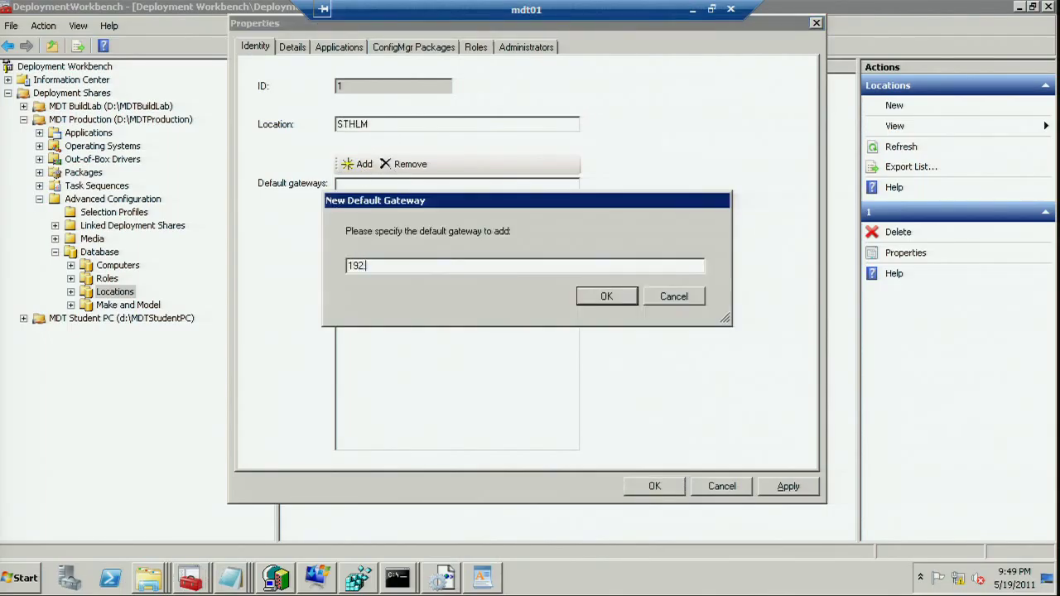
key("BackSpace")
key("BackSpace")
key("BackSpace")
key("BackSpace")
type("8.1.2")
key("BackSpace")
type("254")
key("shift+Home")
key("ctrl+c")
key("Return")
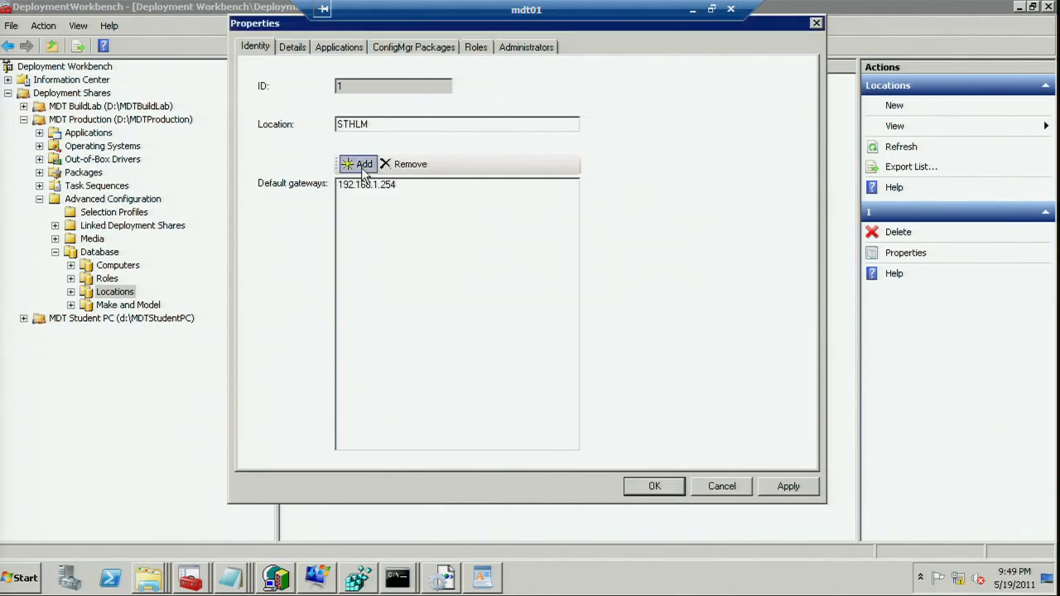
Add 192.168.2.254 as a second default gateway of the STHLM location, view its detail properties and save it
left_click(362, 166)
key("ctrl+v")
key("Left")
key("Left")
key("Left")
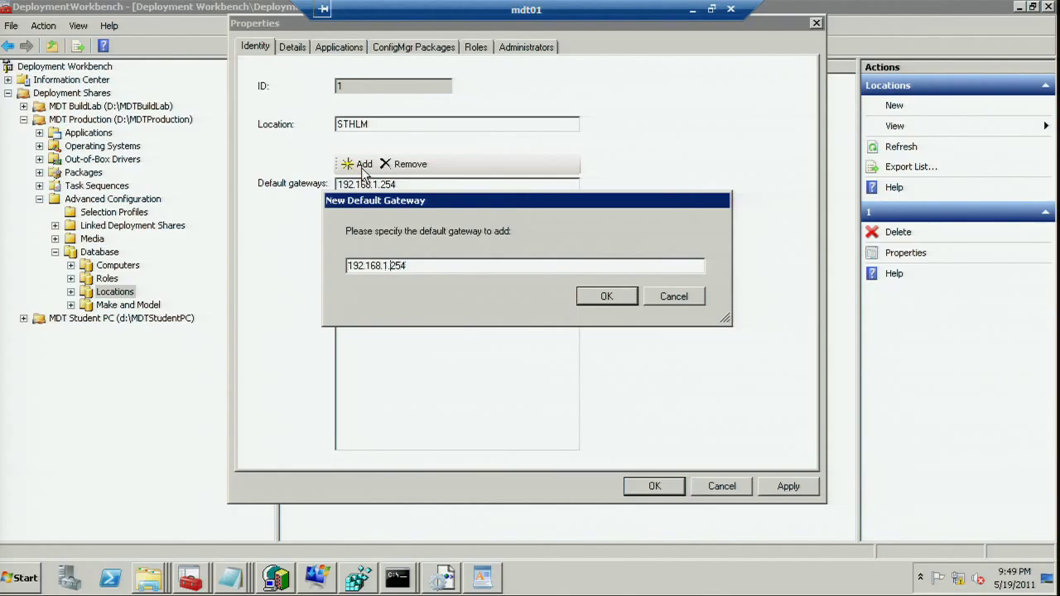
key("Left")
key("BackSpace")
type("2")
key("End")
key("Return")
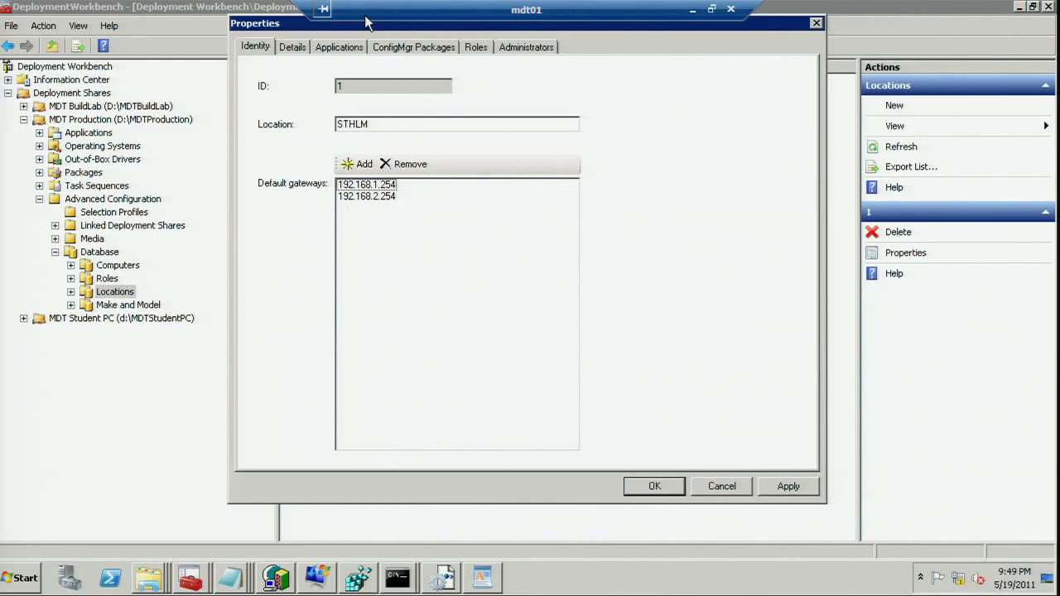
left_click(294, 48)
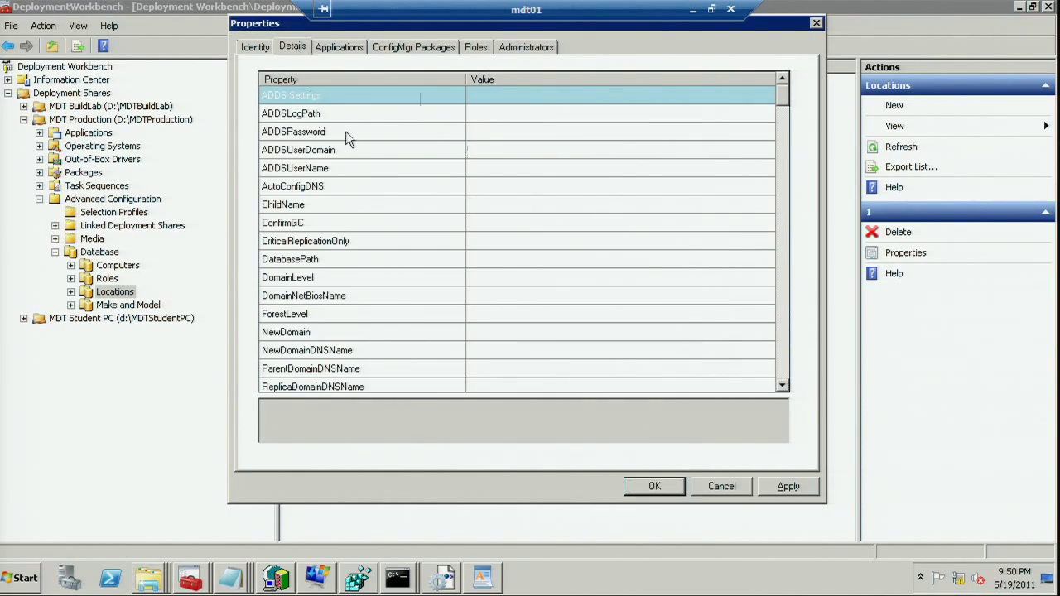
left_click(653, 486)
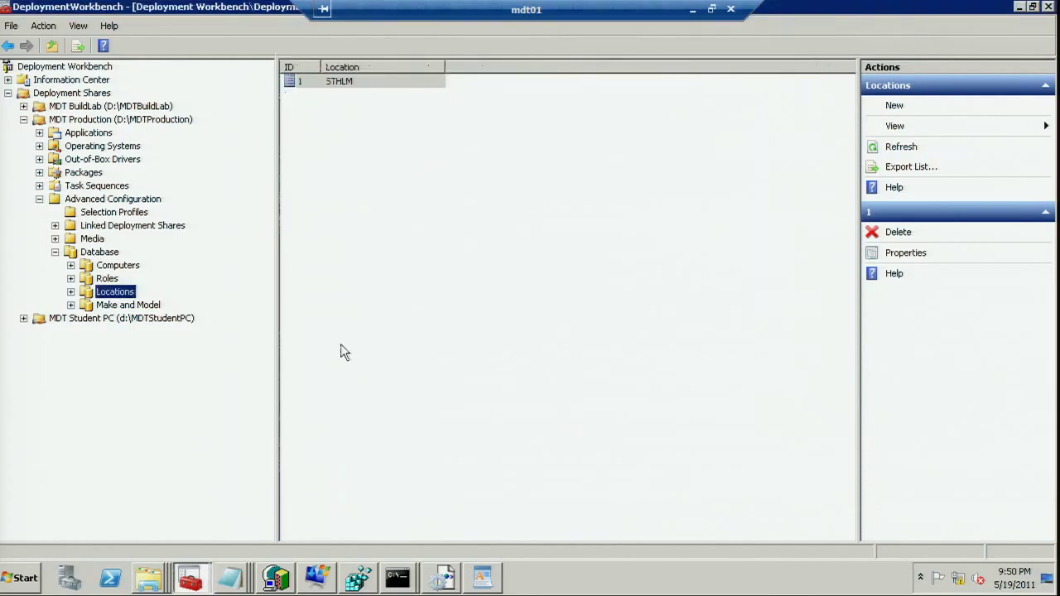
Create a new make and model entry in the database with the make HP
left_click(139, 306)
right_click(143, 305)
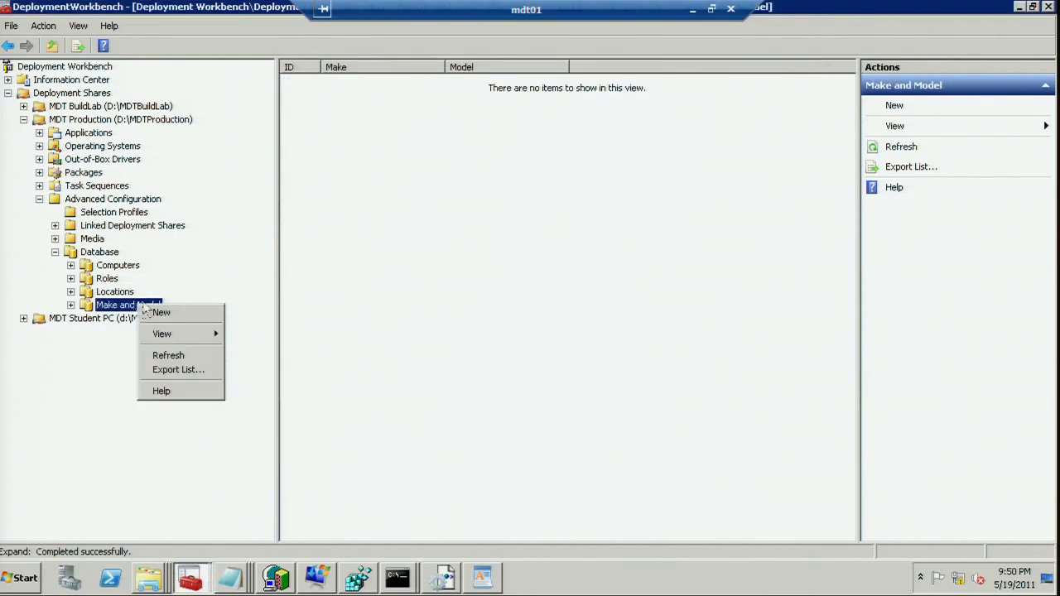
left_click(162, 314)
left_click(421, 130)
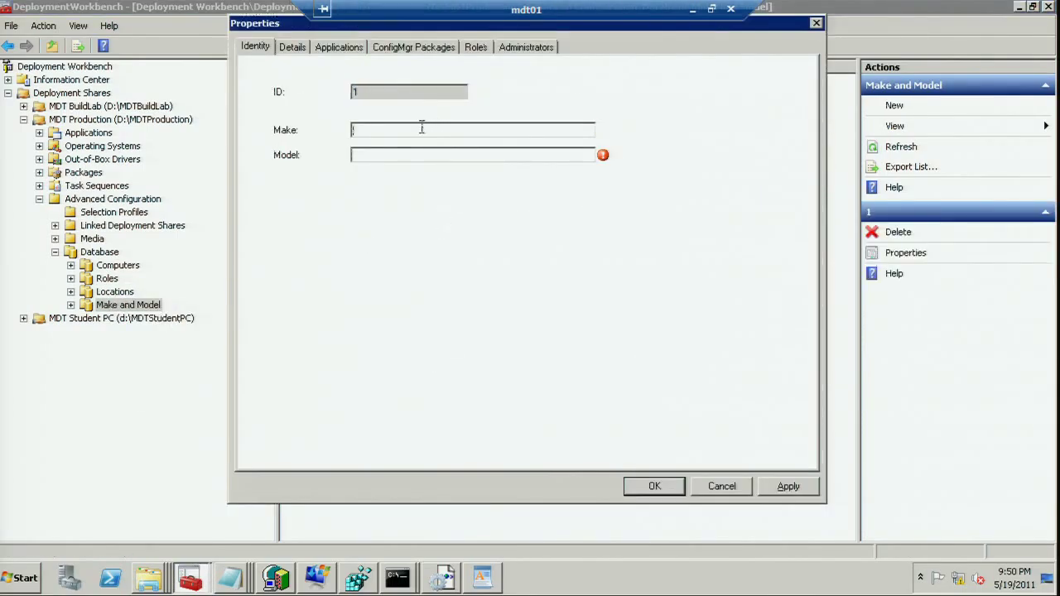
type("HP")
key("Tab")
Set the entry's model to ProLiant BL460c G1, copied from the HP folder name under the Windows Server 2008 R2 x64 drivers
left_click(39, 159)
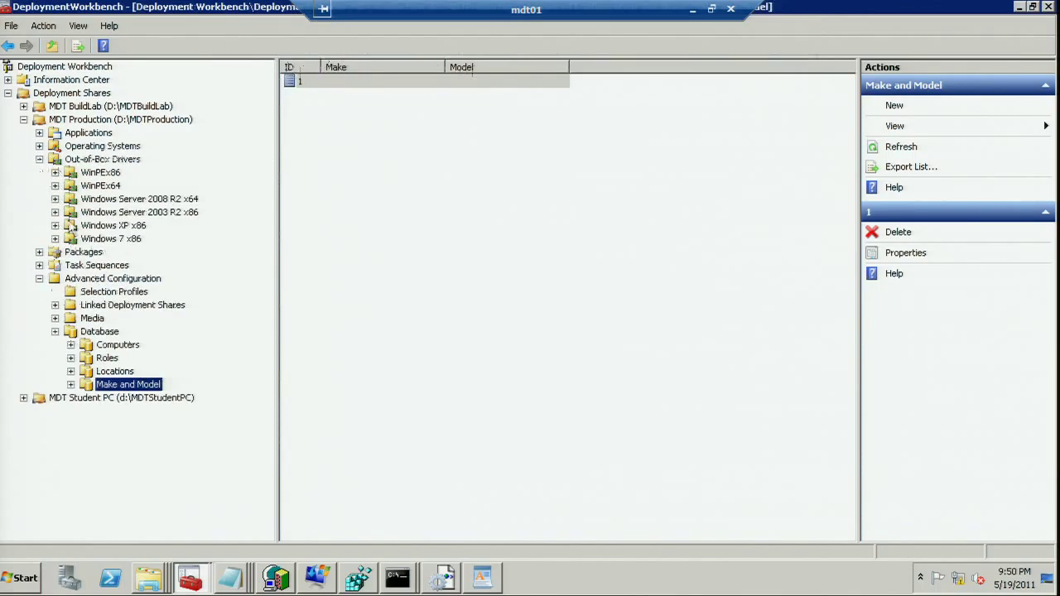
left_click(55, 199)
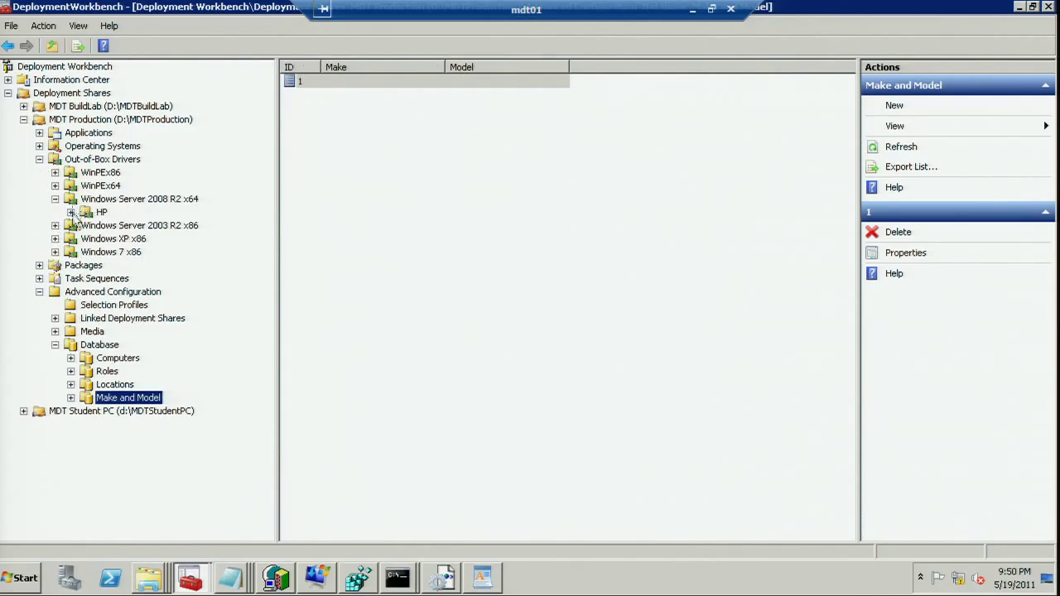
left_click(71, 213)
left_click(127, 227)
left_click(129, 226)
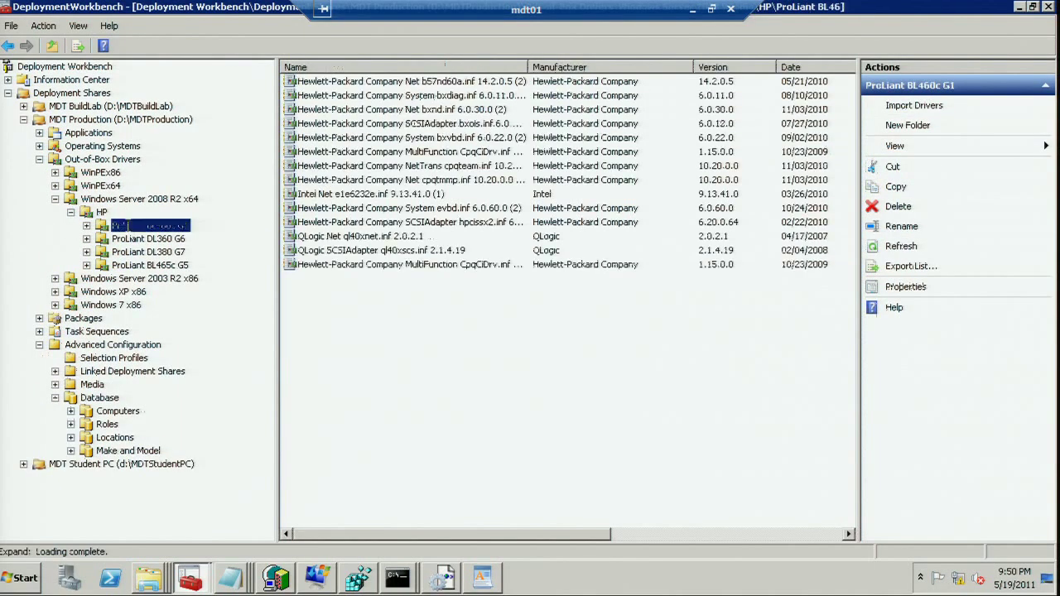
key("ctrl+c")
key("alt+Tab")
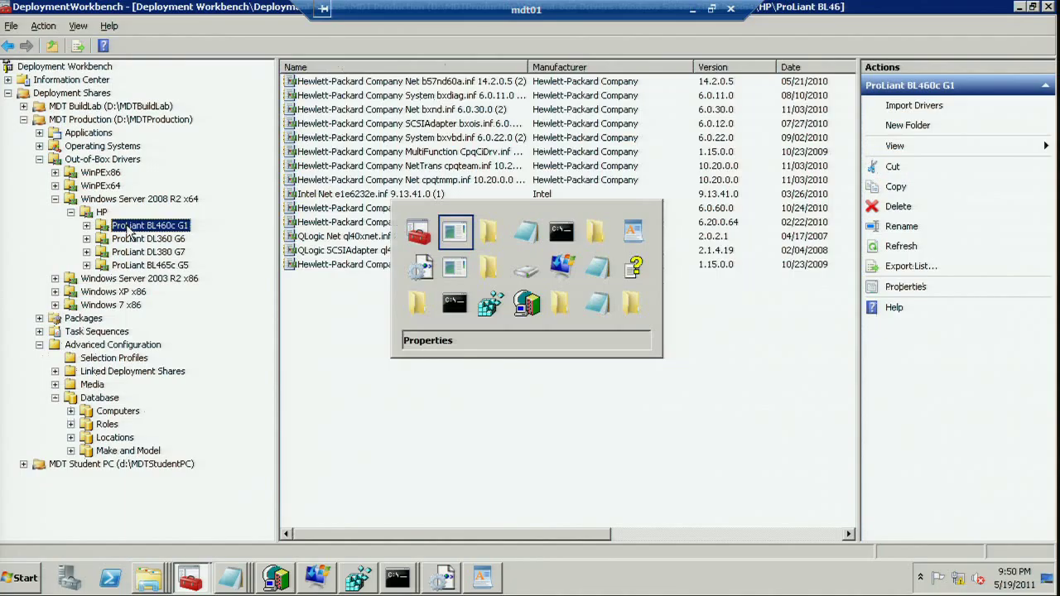
key("ctrl+v")
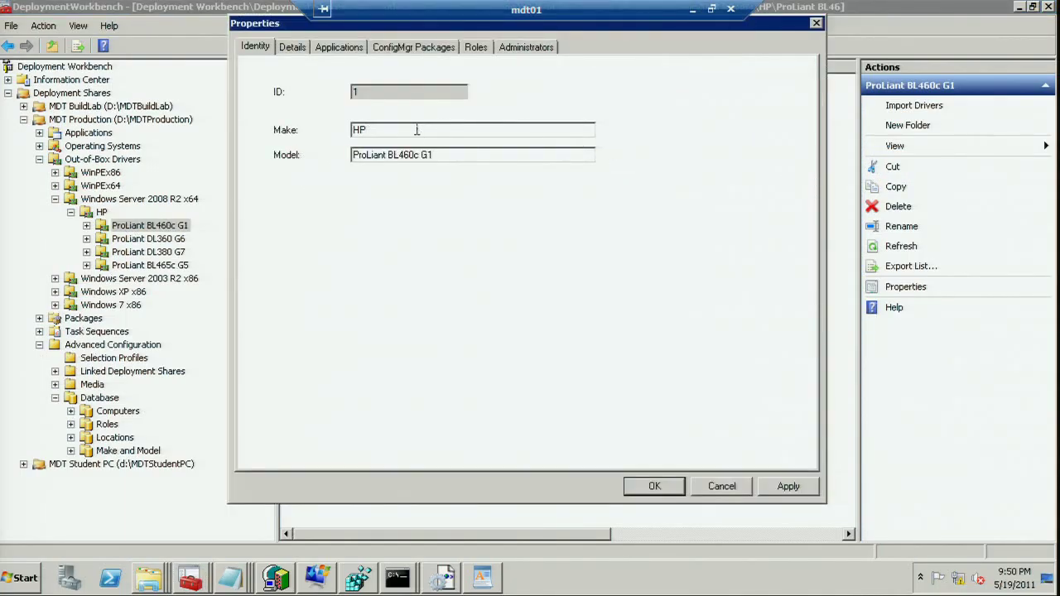
Assign the HP Support Pack (Bundle) application to the HP ProLiant BL460c G1 entry
left_click(293, 48)
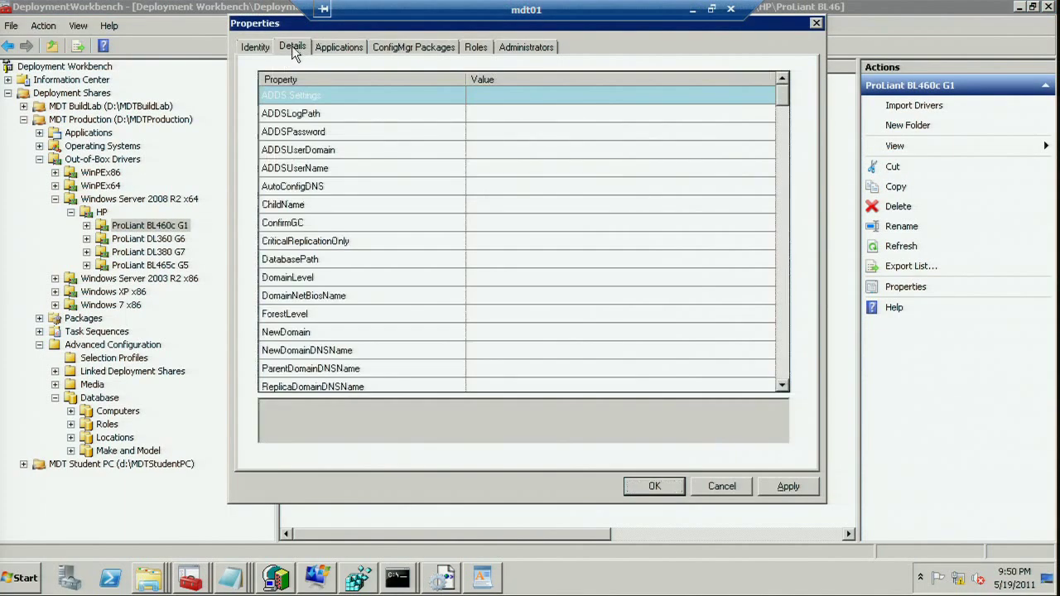
left_click(259, 47)
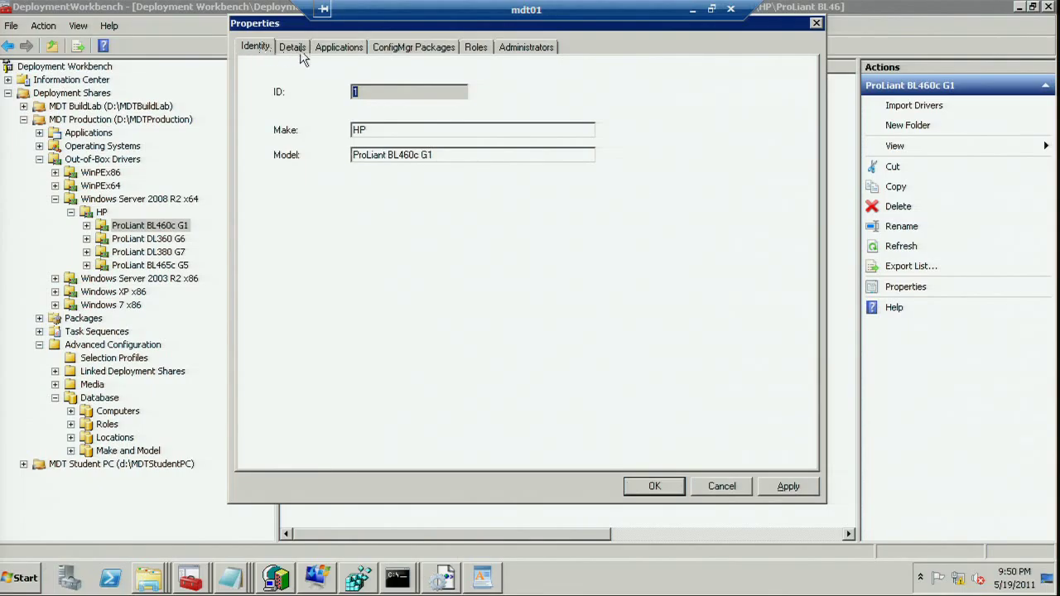
left_click(332, 47)
left_click(297, 101)
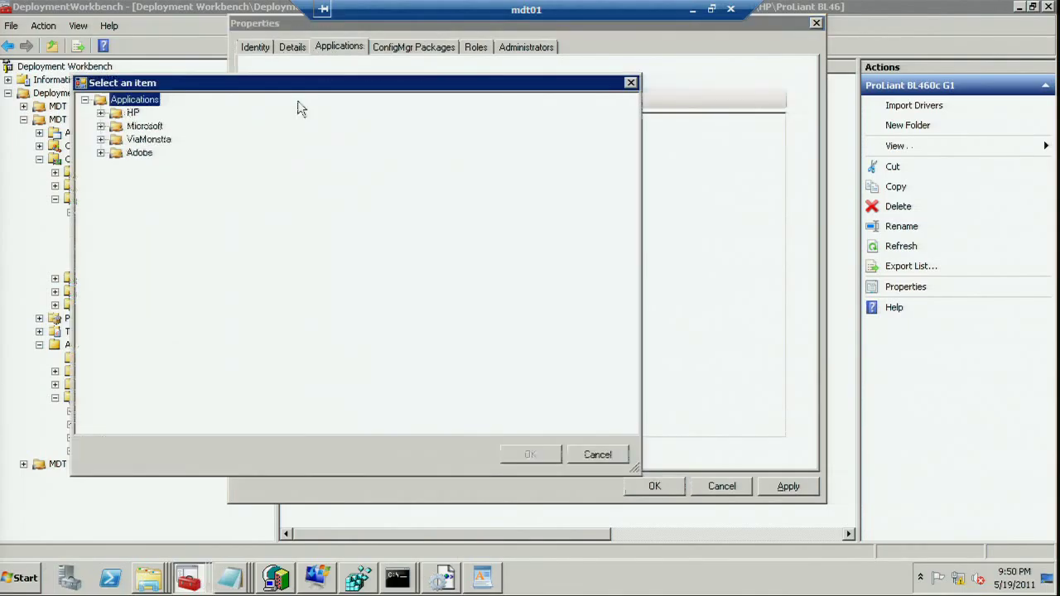
left_click(100, 112)
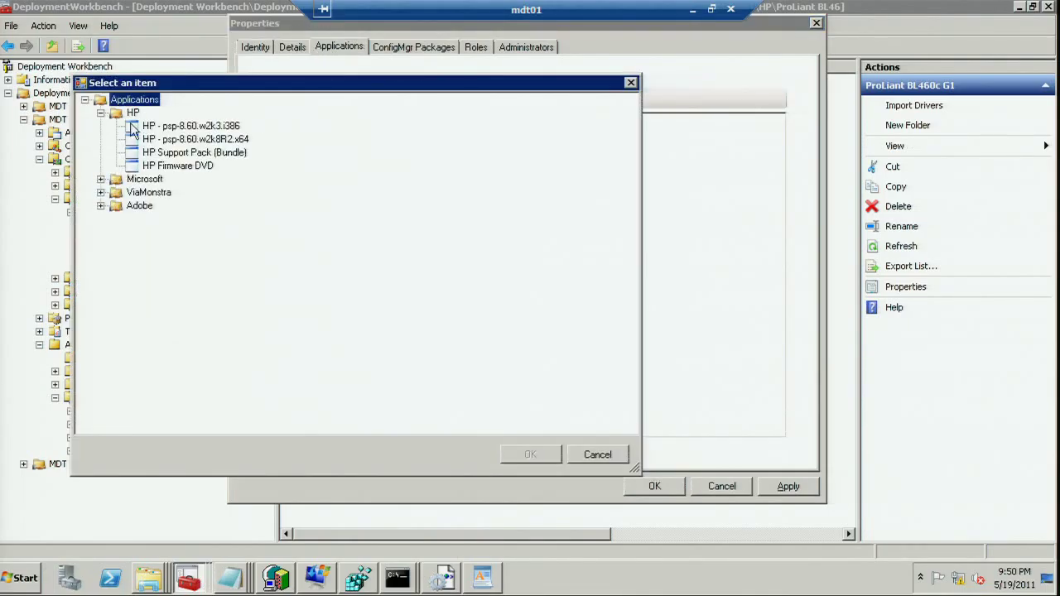
left_click(196, 155)
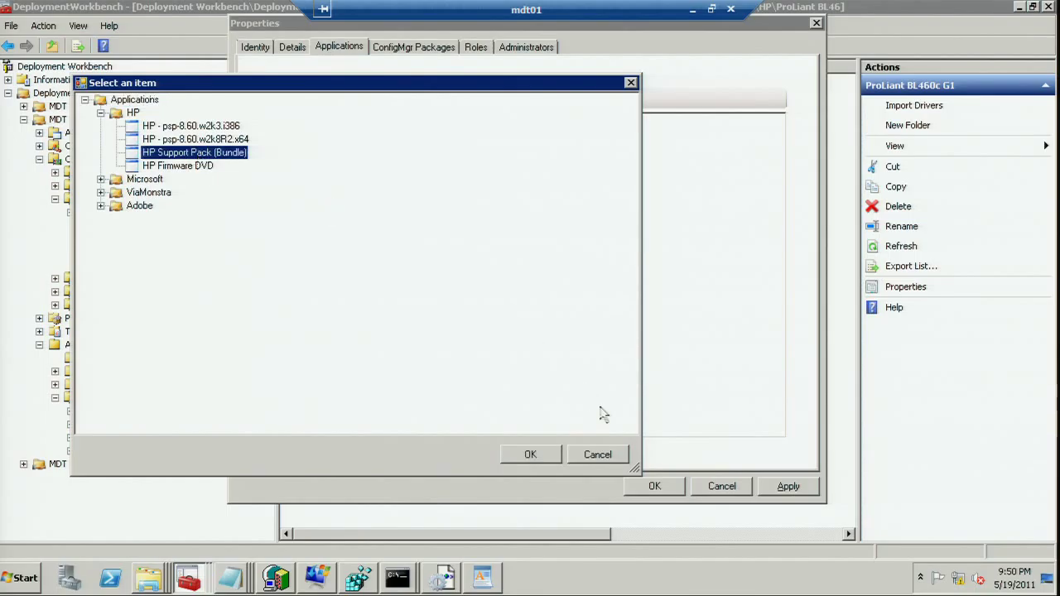
left_click(527, 459)
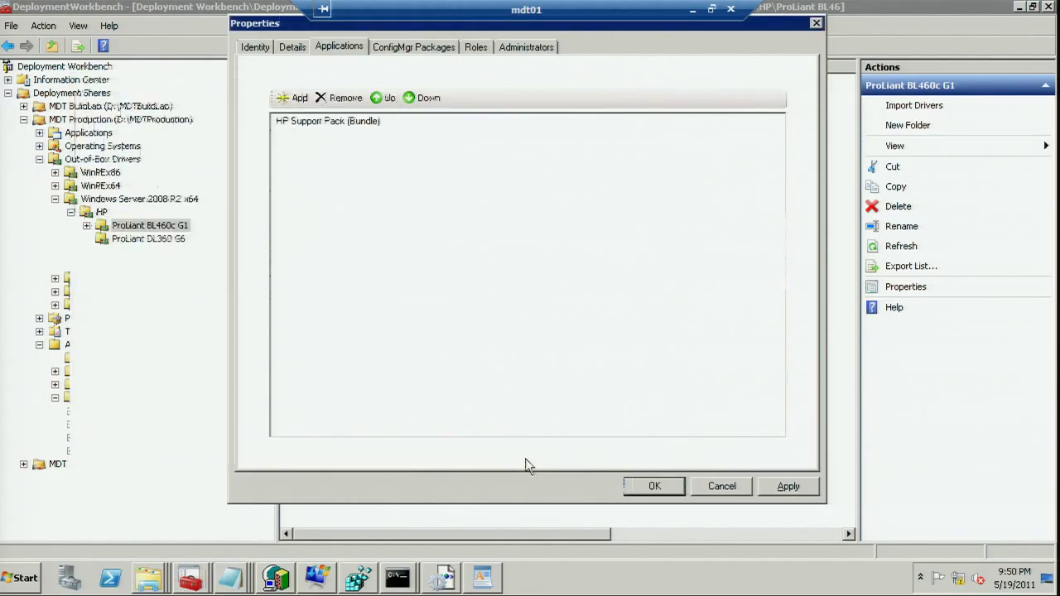
Add the HP - psp-8.60.w2k8R2.x64 application to the HP ProLiant BL460c G1 entry
left_click(312, 100)
left_click(120, 132)
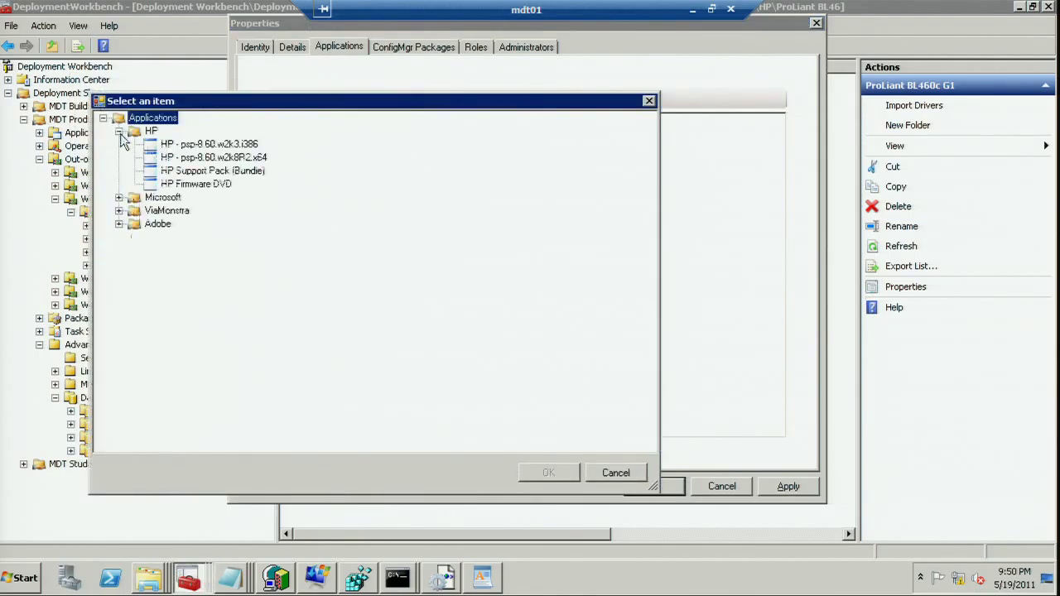
left_click(199, 184)
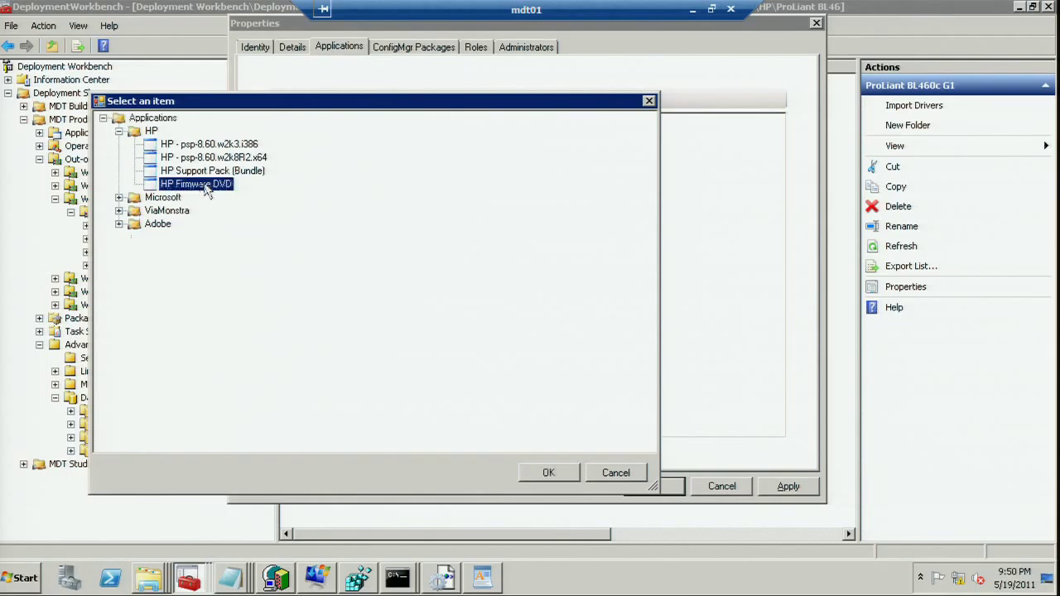
left_click(248, 158)
left_click(548, 470)
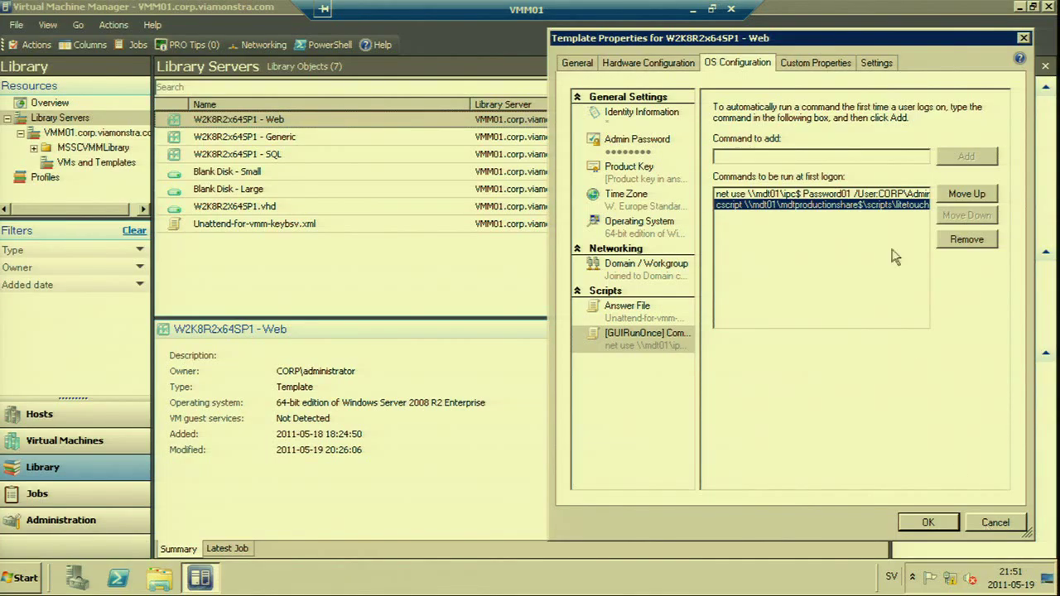
Switch from the VMM01 session to the MDT01 Remote Desktop session and bring its Deployment Workbench forward
left_click(693, 9)
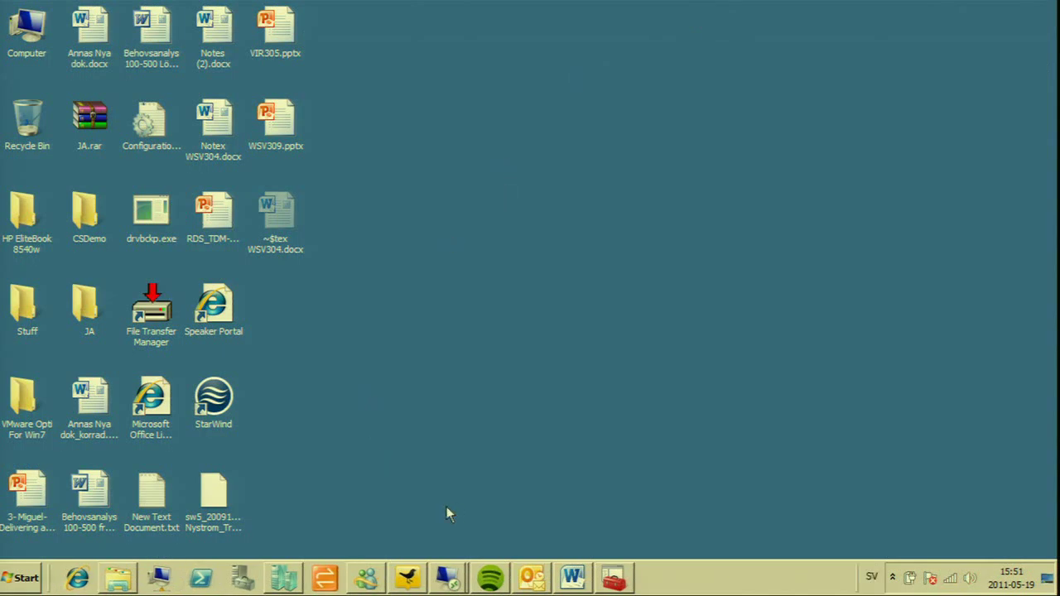
left_click(454, 578)
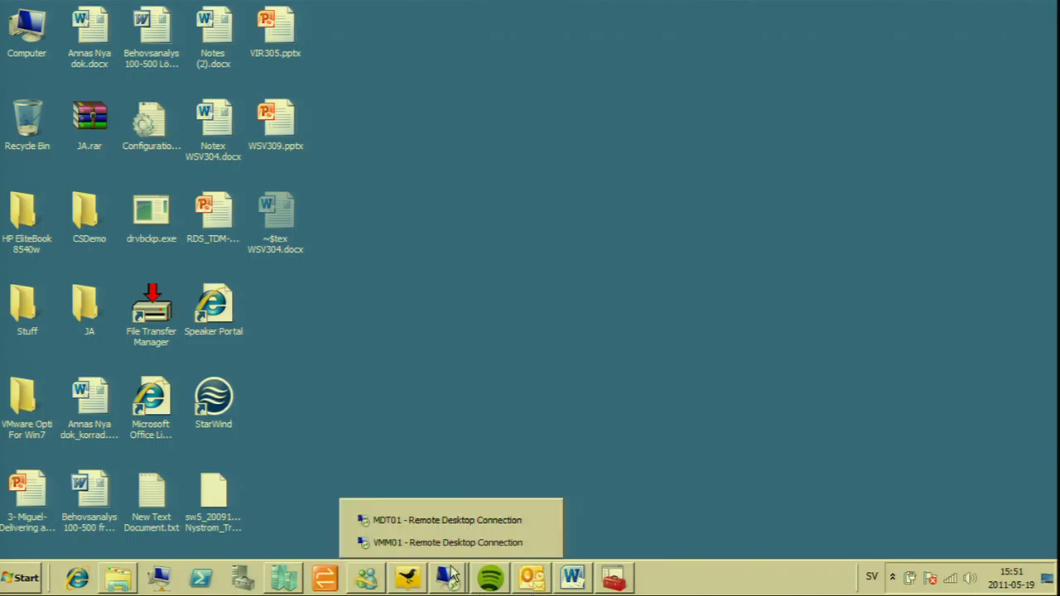
left_click(430, 517)
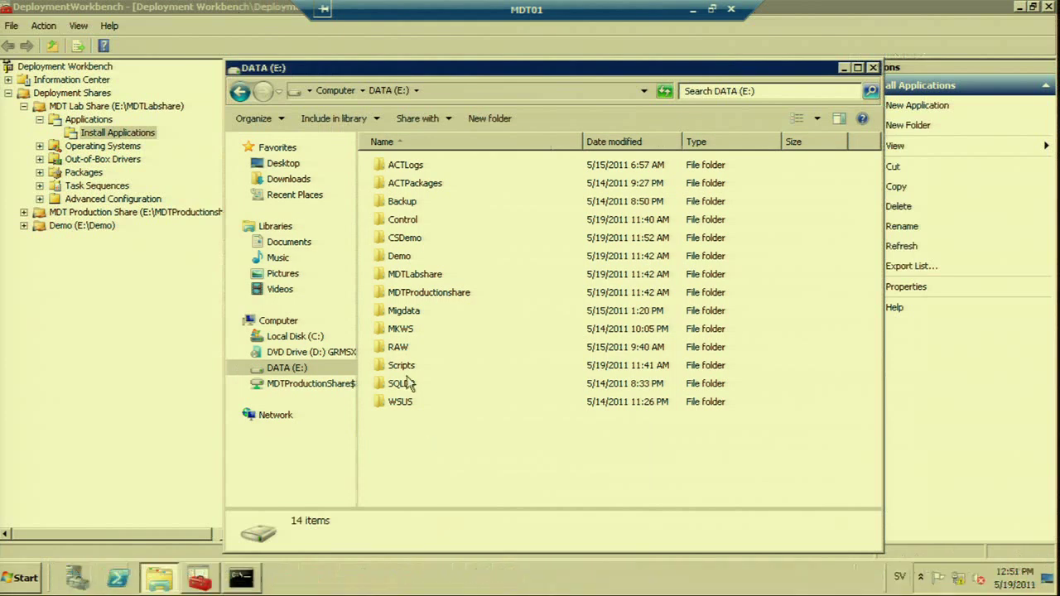
left_click(55, 195)
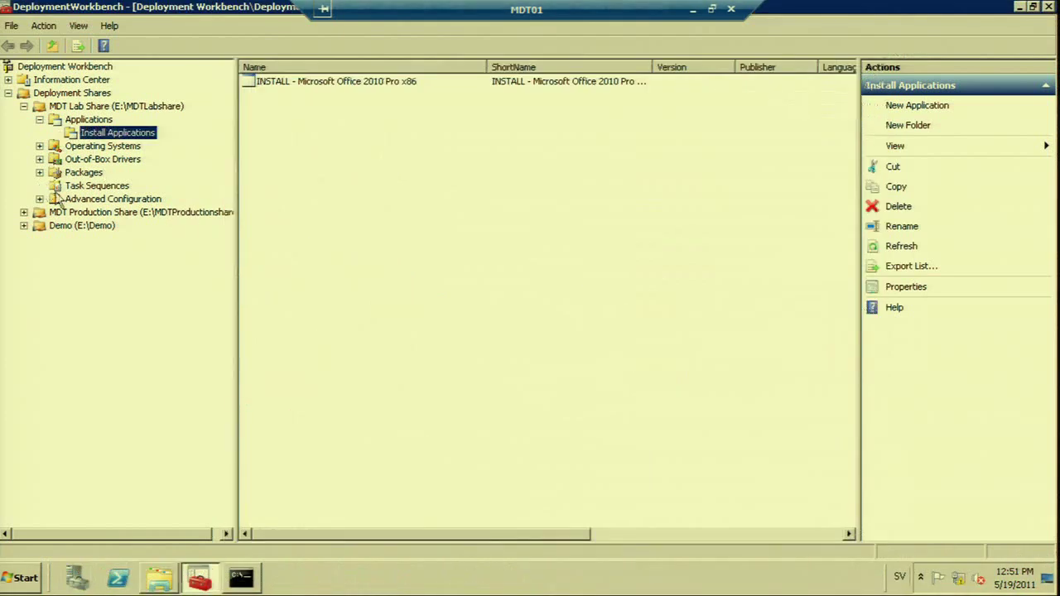
Examine the steps of the post-configuration task sequence for VMM deployments in MDT Production Share and close it without saving
left_click(122, 187)
left_click(304, 87)
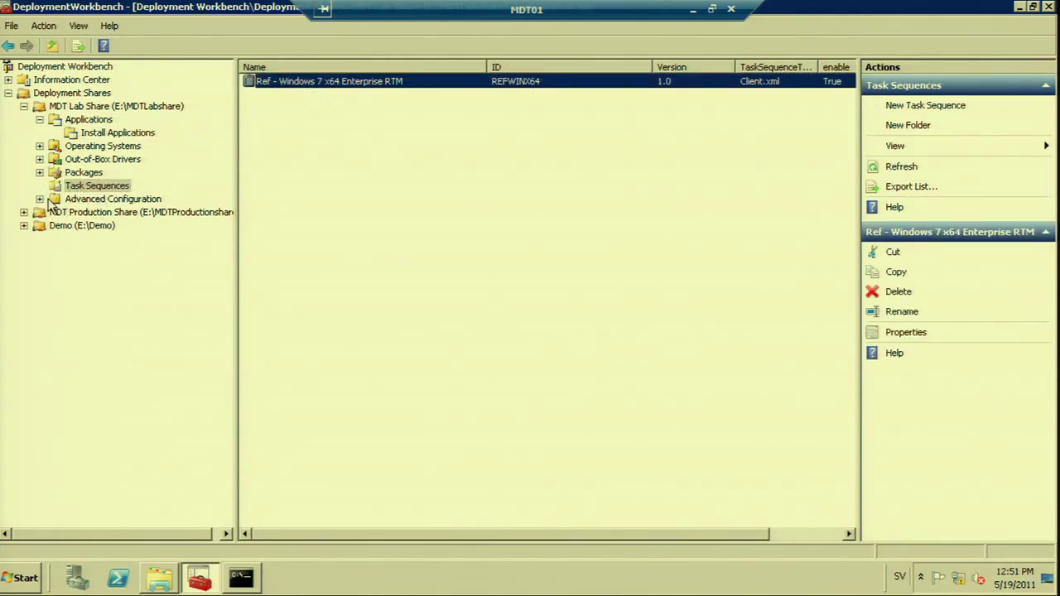
left_click(24, 212)
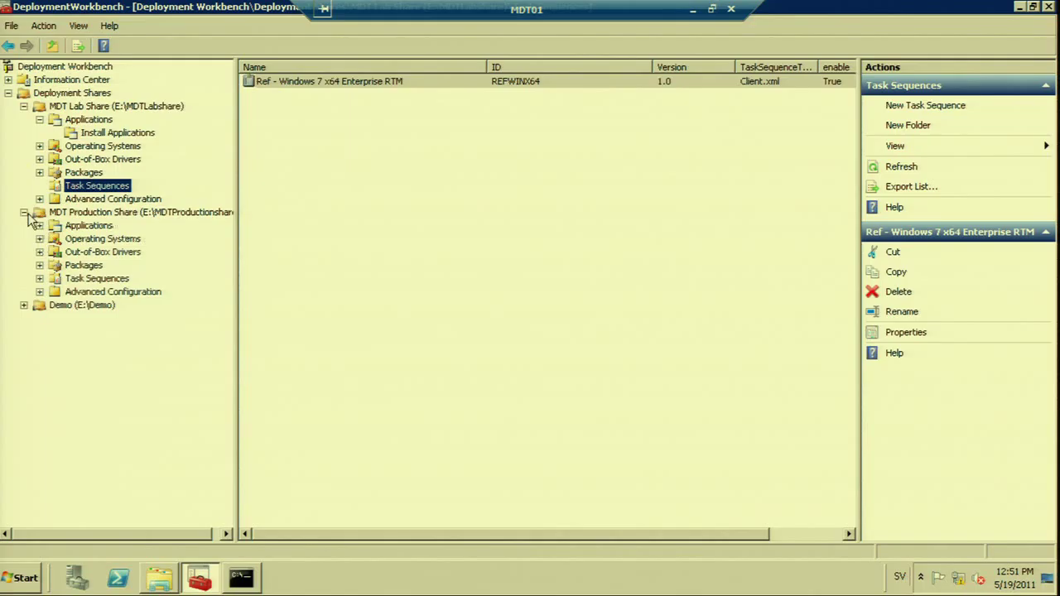
left_click(39, 278)
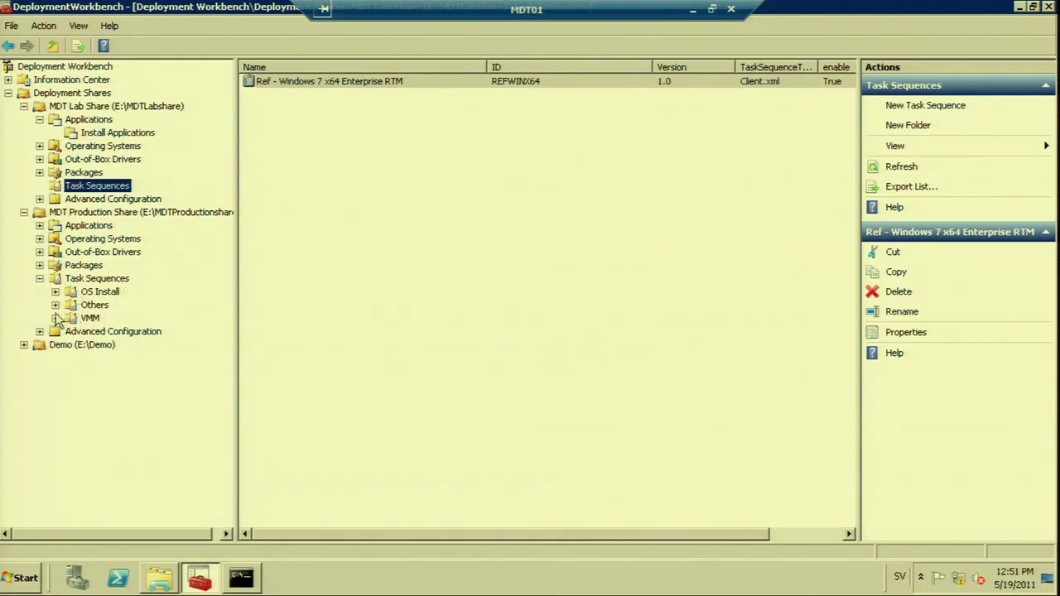
left_click(86, 319)
double_click(315, 81)
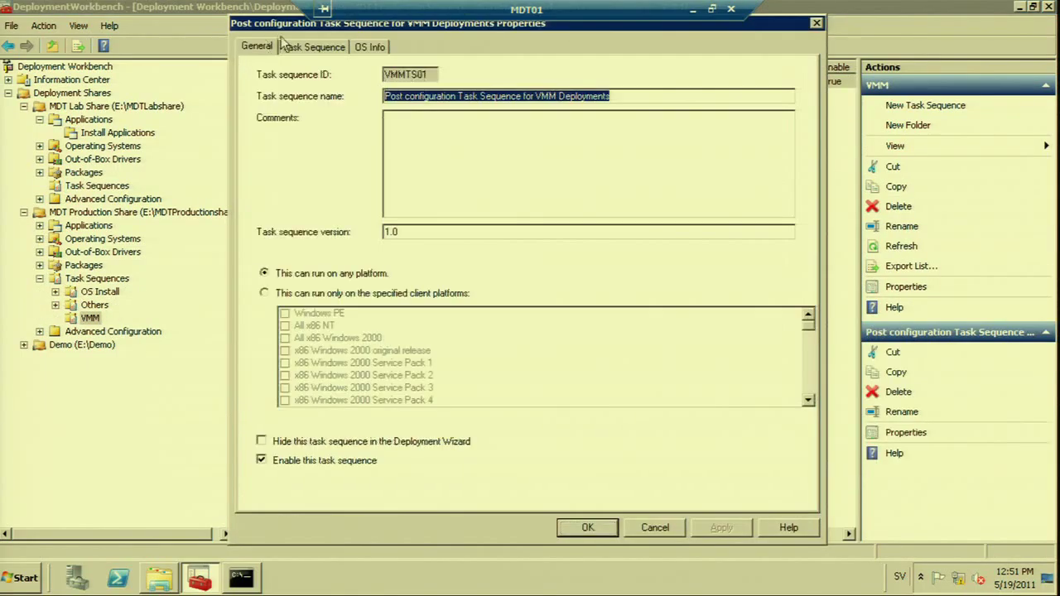
left_click(304, 45)
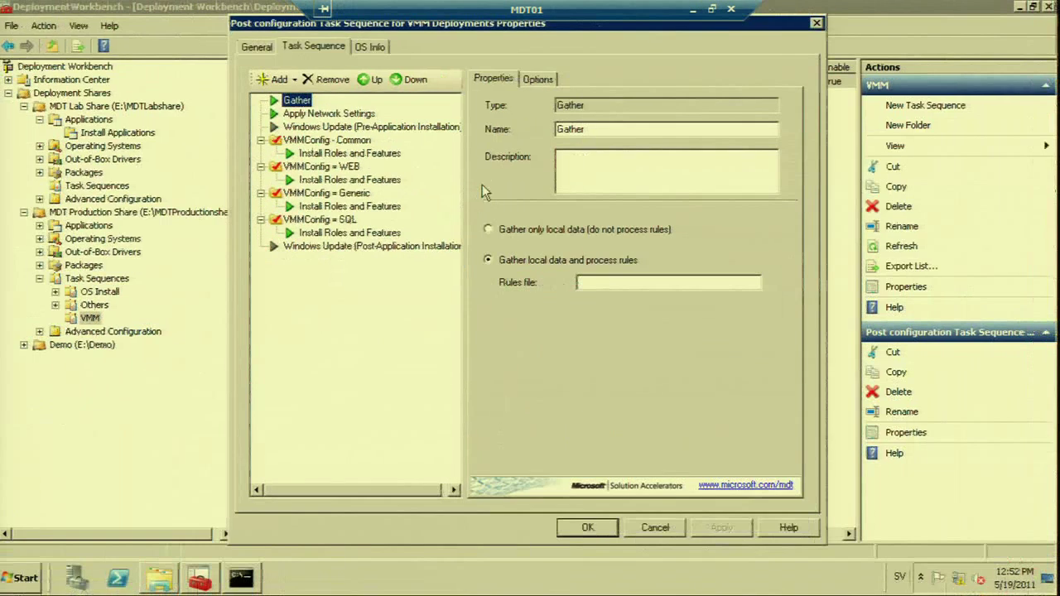
left_click(655, 527)
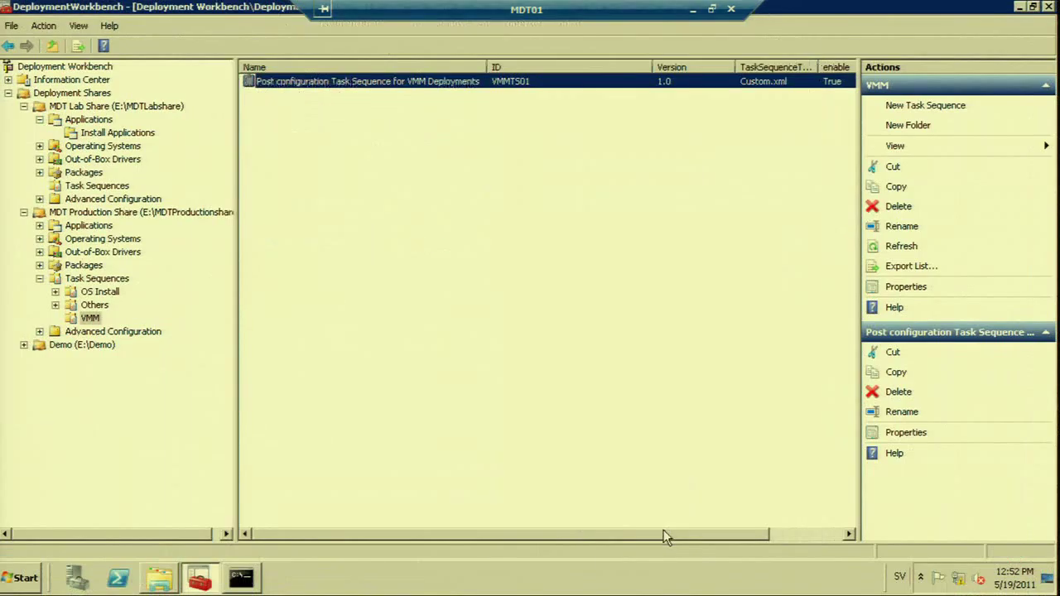